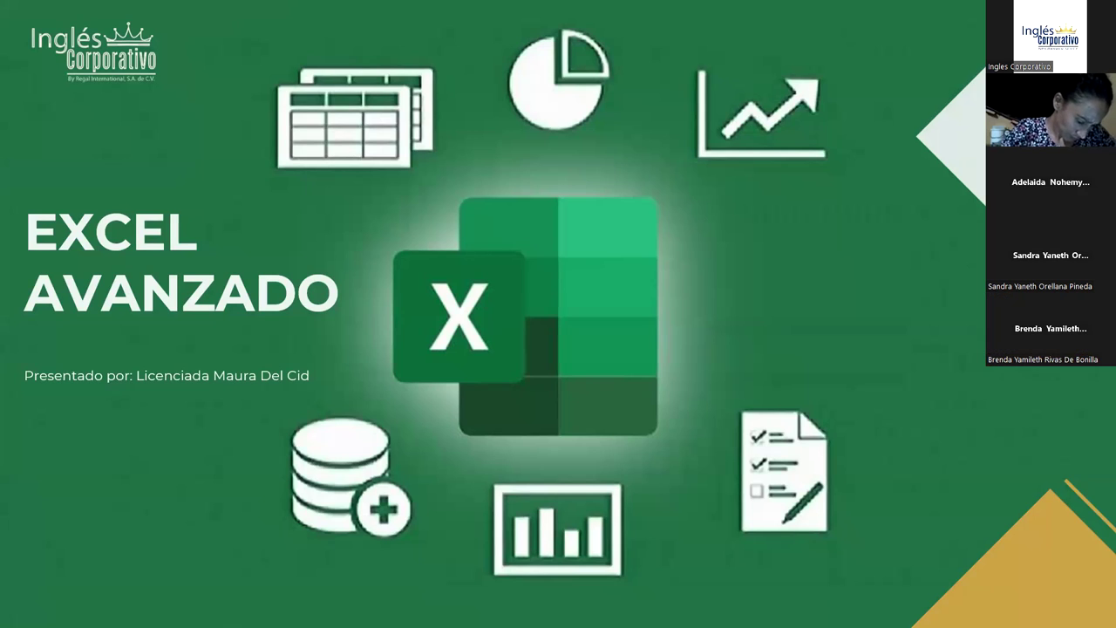
- Switch from the Excel Avanzado title slide to the Práctica sesión 11 workbook
{"action": "key", "text": "alt+Tab"}
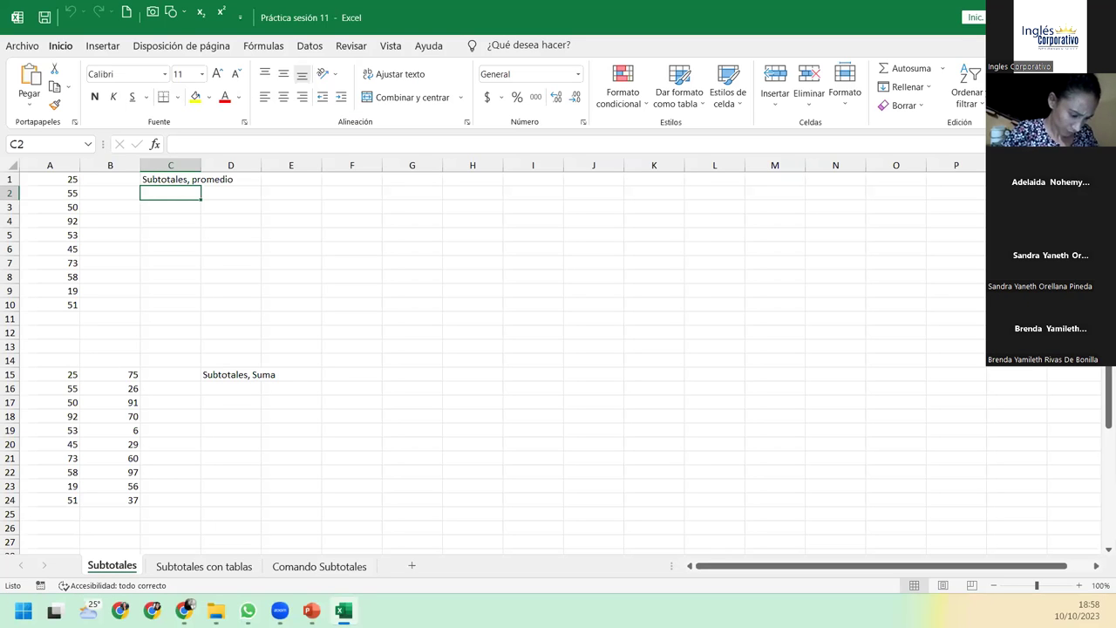
- Return from the workbook to the PowerPoint slideshow, now on the Agenda slide
{"action": "key", "text": "alt+Tab"}
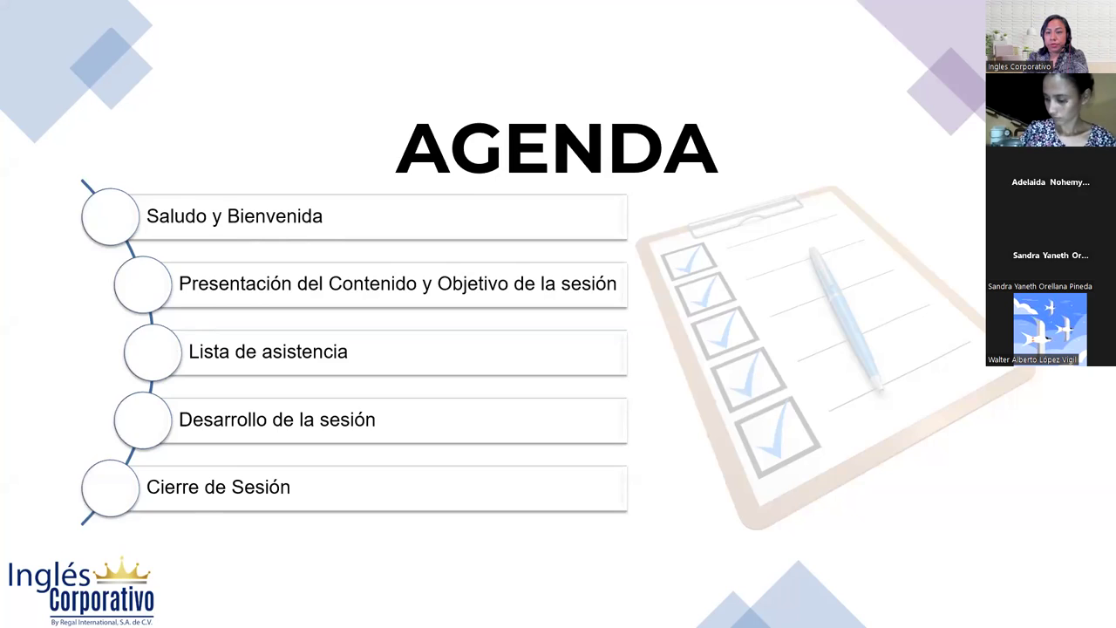
- Advance past the Agenda slide to the session content slide
{"action": "key", "text": "Right"}
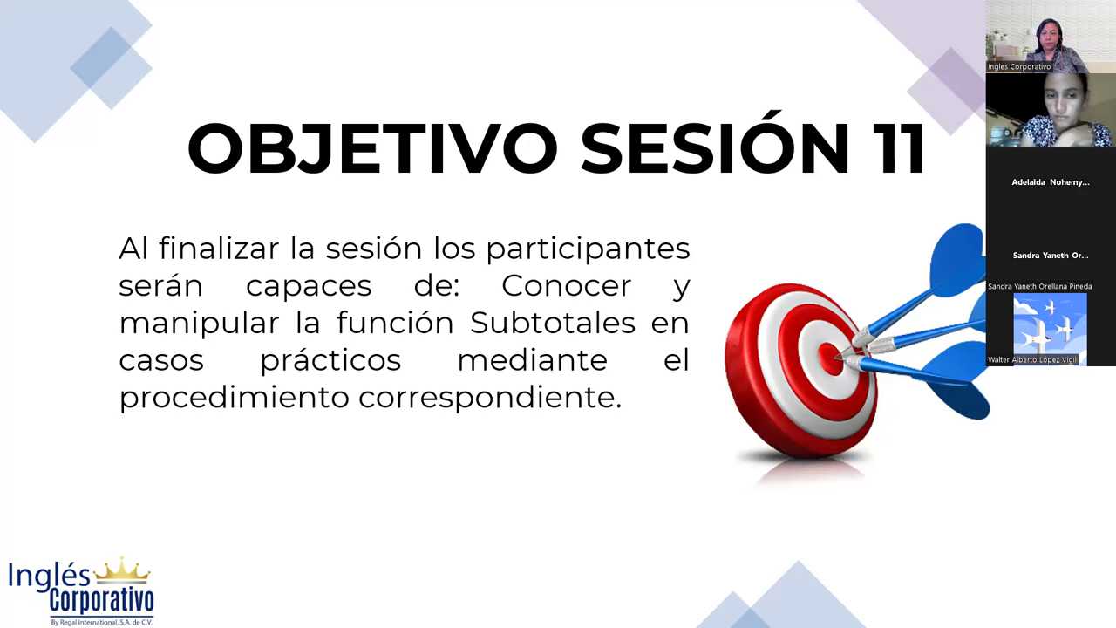
- Advance the slideshow to the Función SUBTOTALES slide
{"action": "key", "text": "Right"}
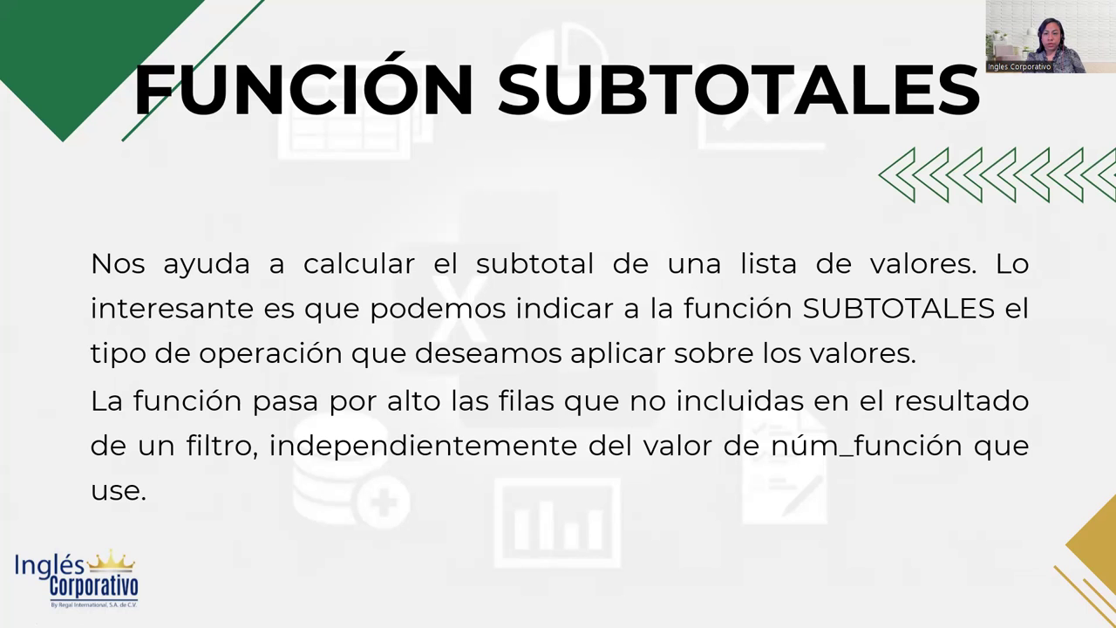
- Advance to the Función SUBTOTALES Sintaxis slide showing the function-number table
{"action": "key", "text": "Right"}
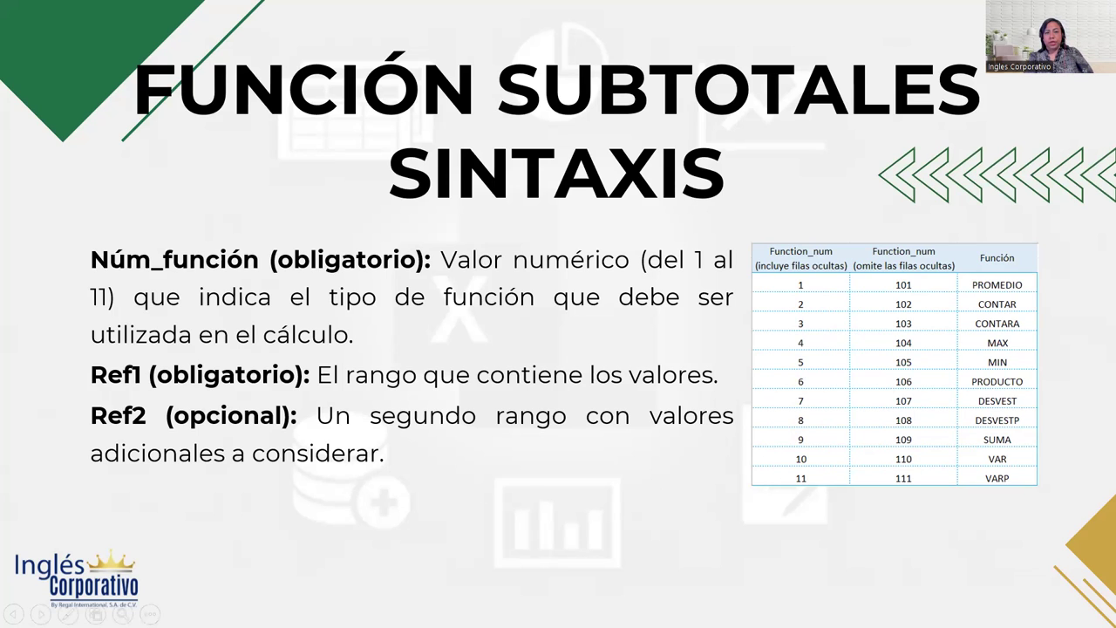
- Advance to the Comando SUBTOTAL slide with its four Datos-tab steps
{"action": "key", "text": "Right"}
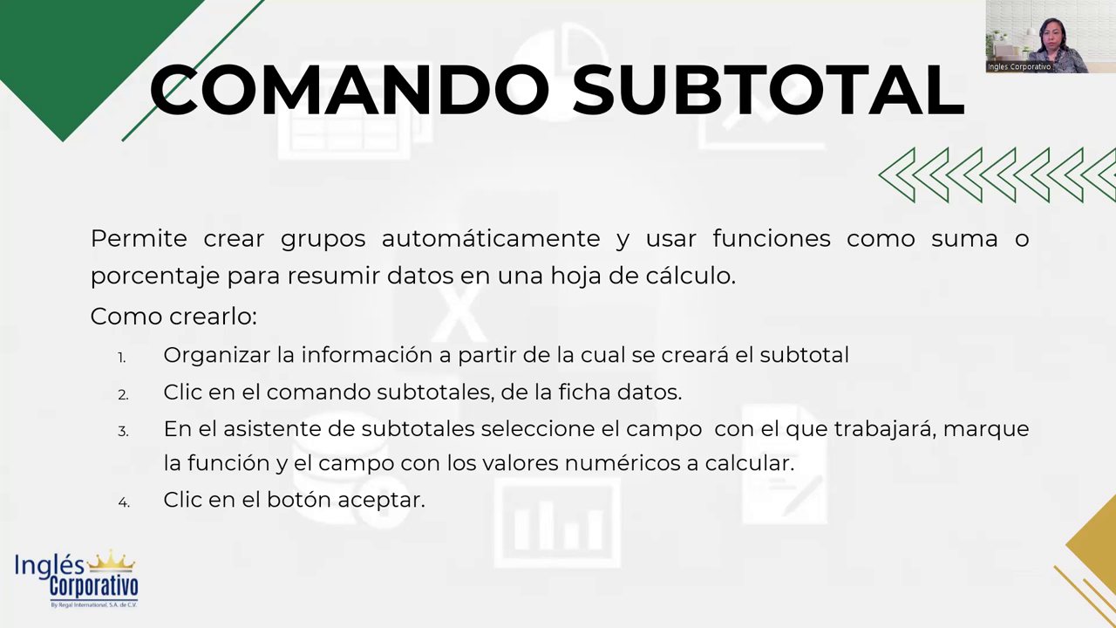
- Advance to the DESARROLLO slide, then switch to the workbook's Subtotales sheet
{"action": "key", "text": "Right"}
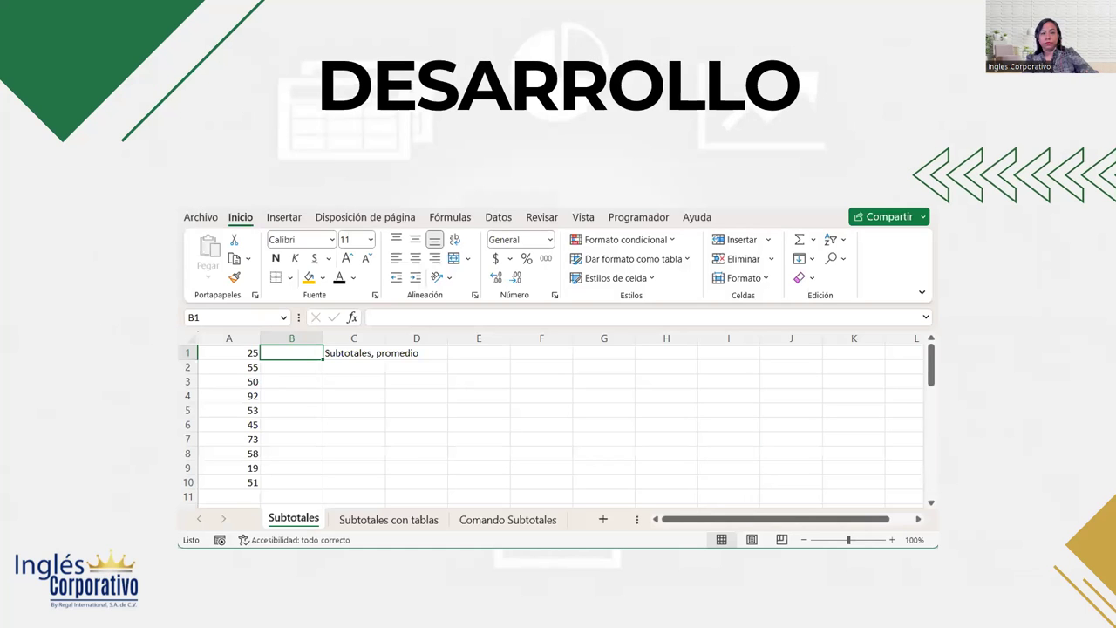
{"action": "key", "text": "alt+Tab"}
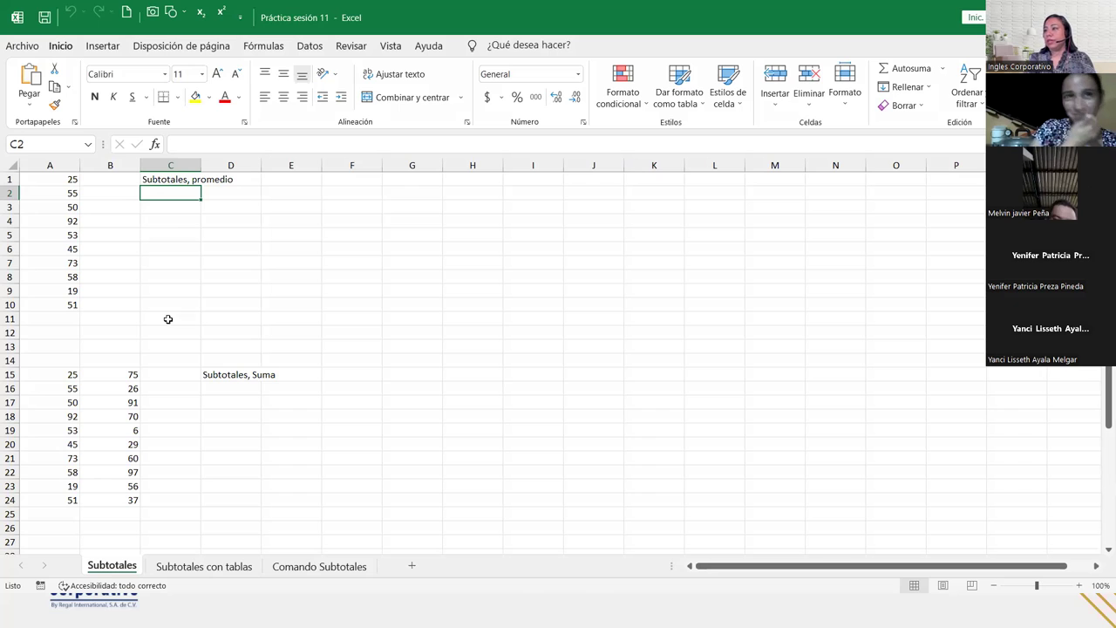
- In C2, enter =subto and accept SUBTOTALES, leaving =SUBTOTALES( awaiting its function number
{"action": "left_click_drag", "start_coordinate": [59, 181], "coordinate": [60, 304]}
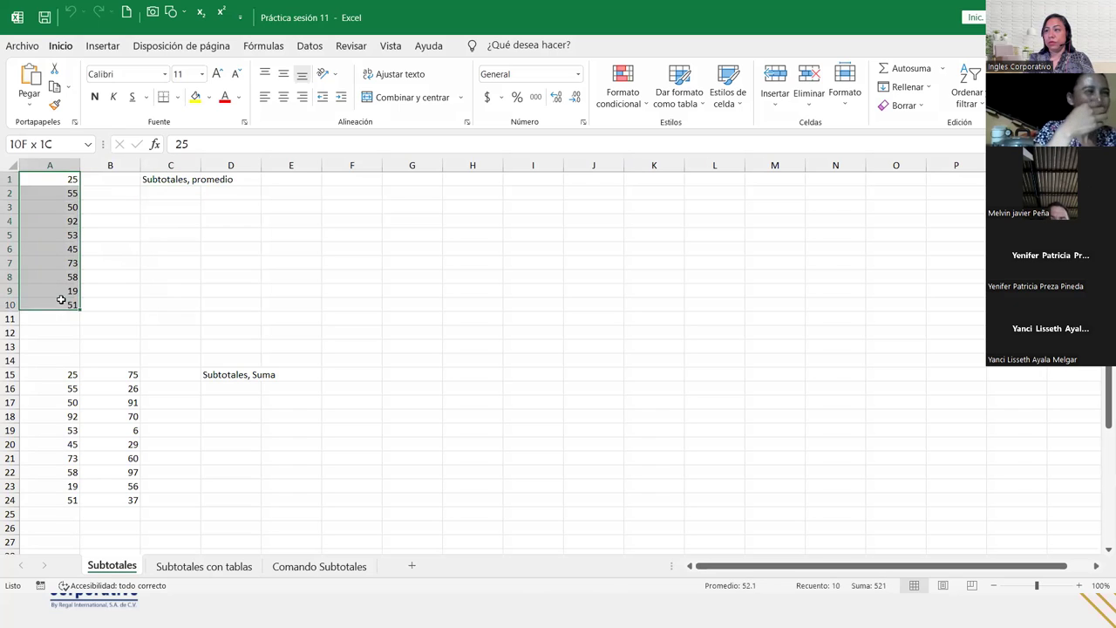
{"action": "left_click", "coordinate": [171, 195]}
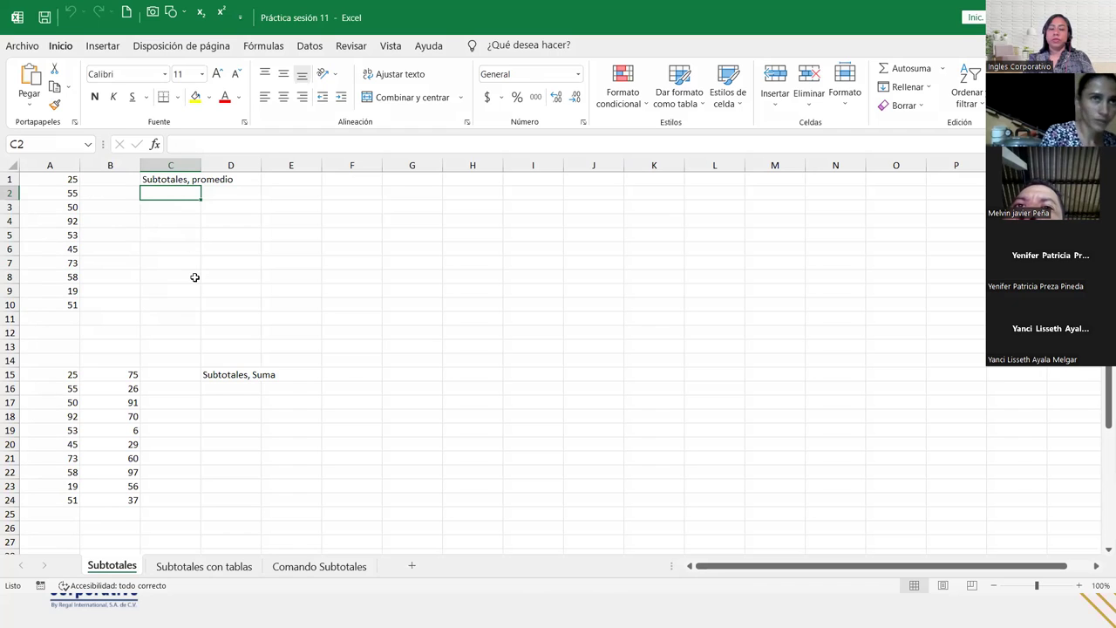
{"action": "type", "text": "=subto"}
{"action": "key", "text": "Tab"}
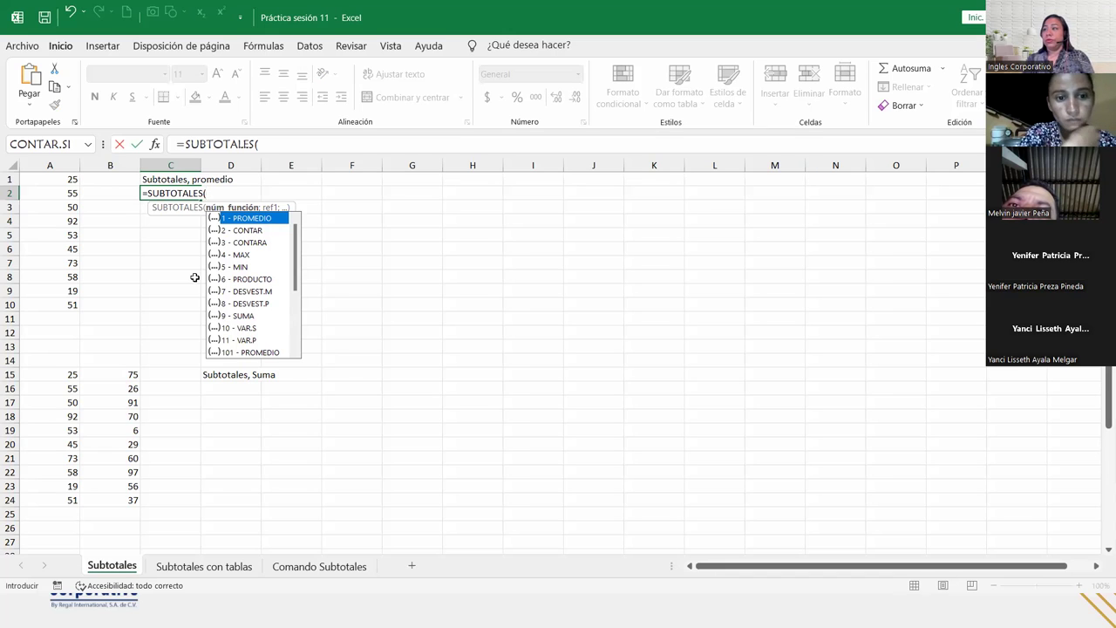
- Complete C2 as =SUBTOTALES(1;A1:A10), averaging the ten column-A values to 52.1
{"action": "scroll", "coordinate": [269, 305], "scroll_direction": "down", "scroll_amount": 2}
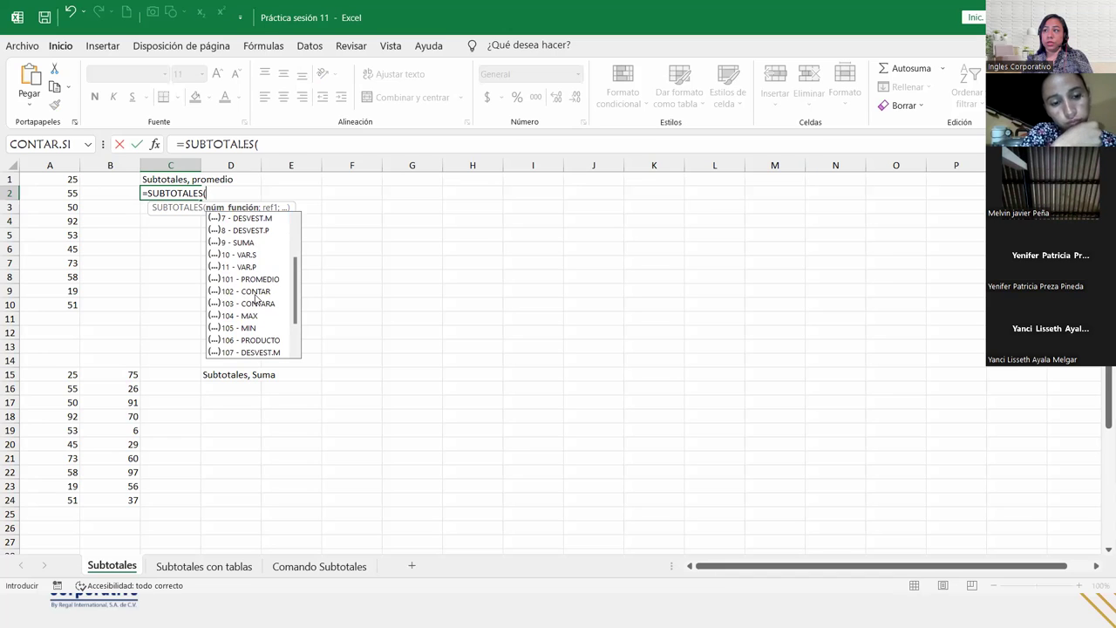
{"action": "scroll", "coordinate": [252, 321], "scroll_direction": "down", "scroll_amount": 2}
{"action": "scroll", "coordinate": [252, 321], "scroll_direction": "up", "scroll_amount": 3}
{"action": "type", "text": "1"}
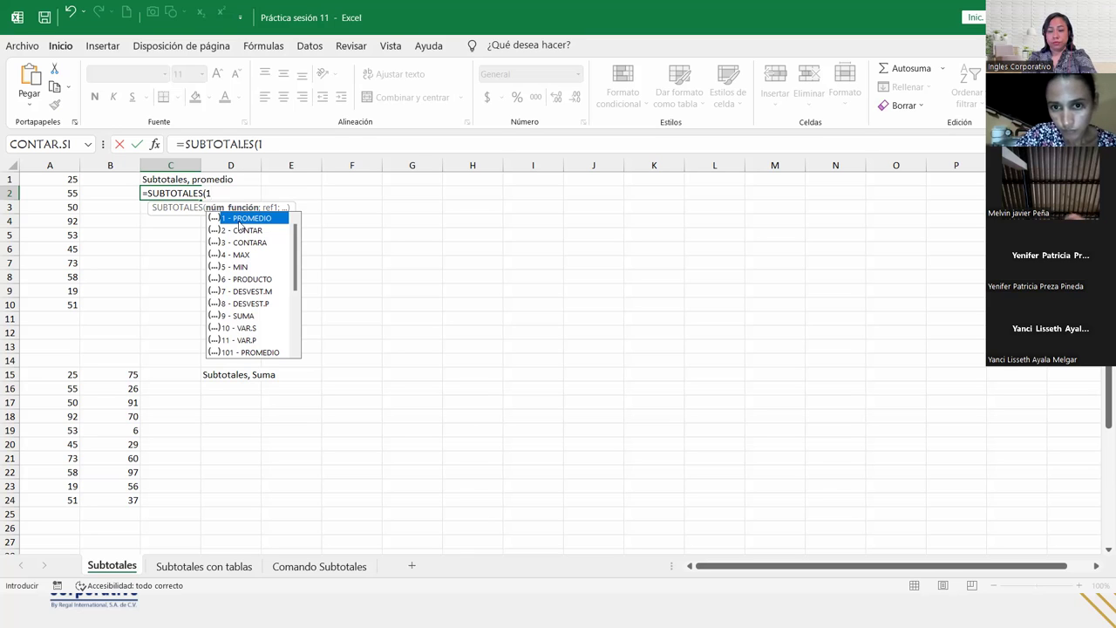
{"action": "type", "text": ";"}
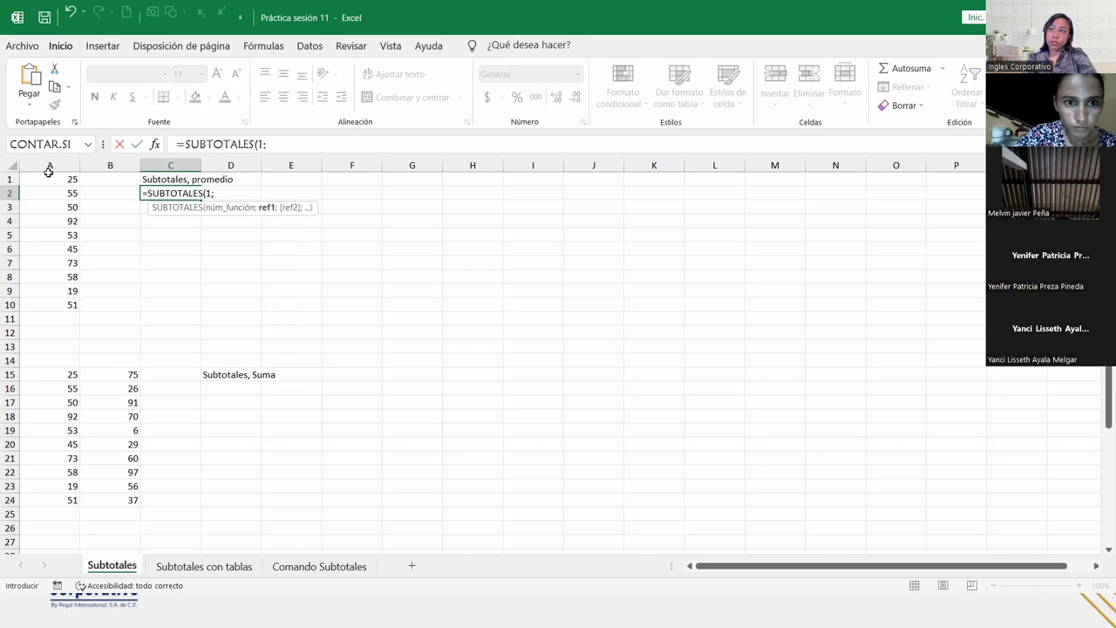
{"action": "left_click_drag", "start_coordinate": [48, 178], "coordinate": [48, 302]}
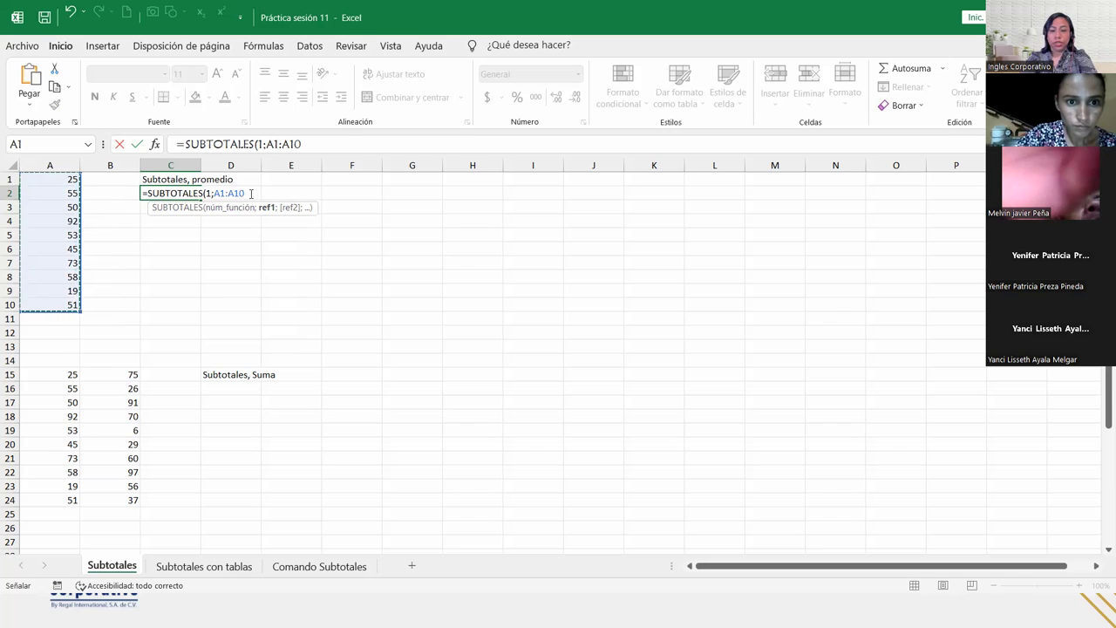
{"action": "type", "text": ")"}
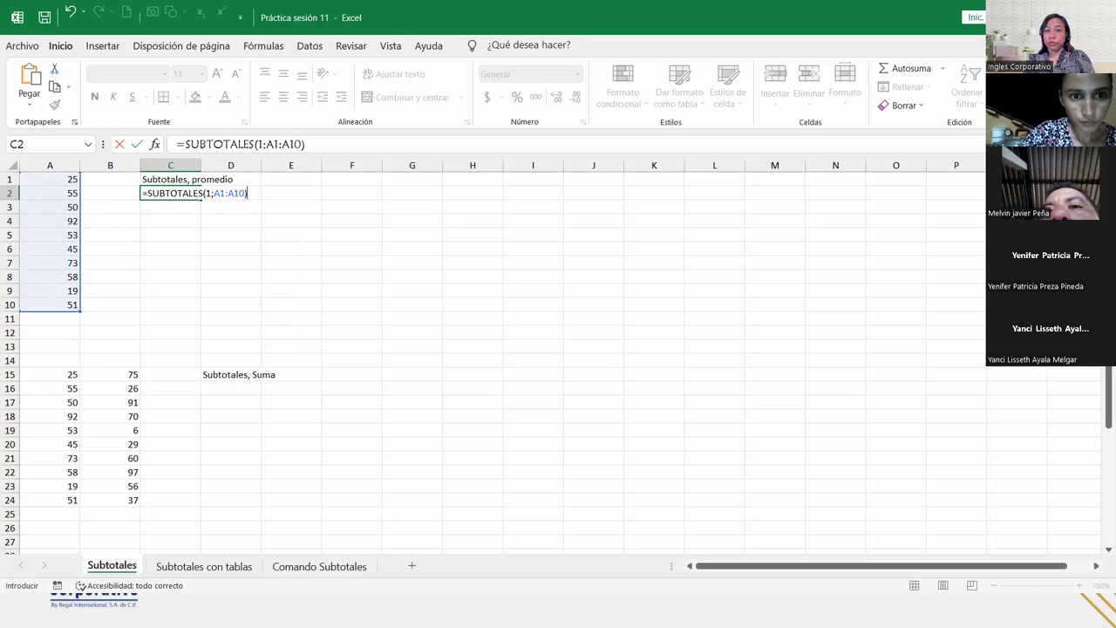
{"action": "key", "text": "alt+Tab"}
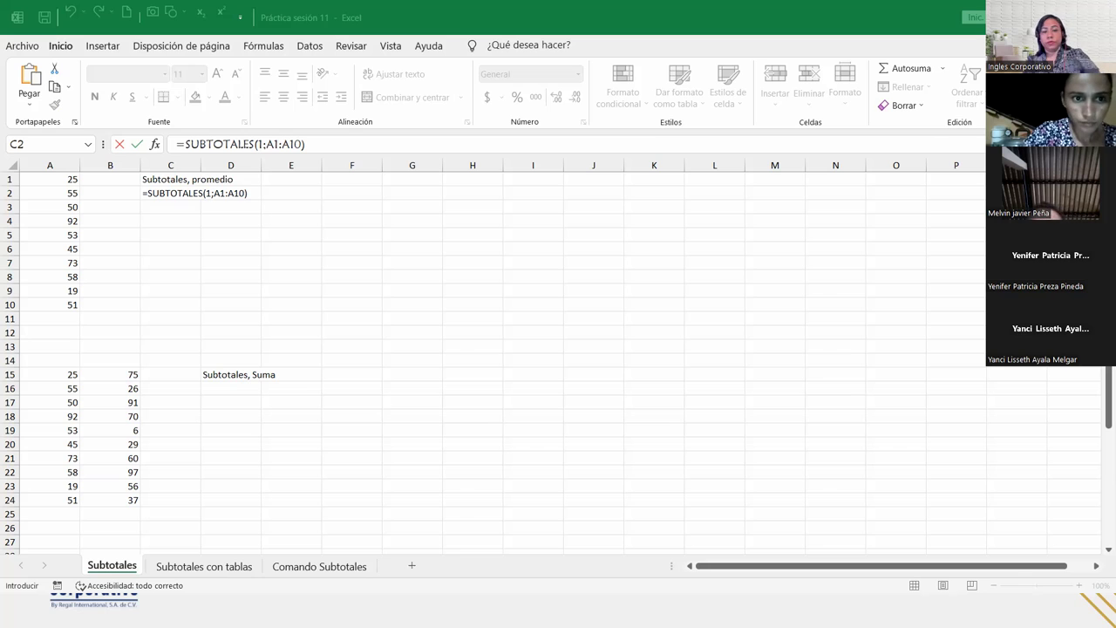
{"action": "left_click", "coordinate": [256, 190]}
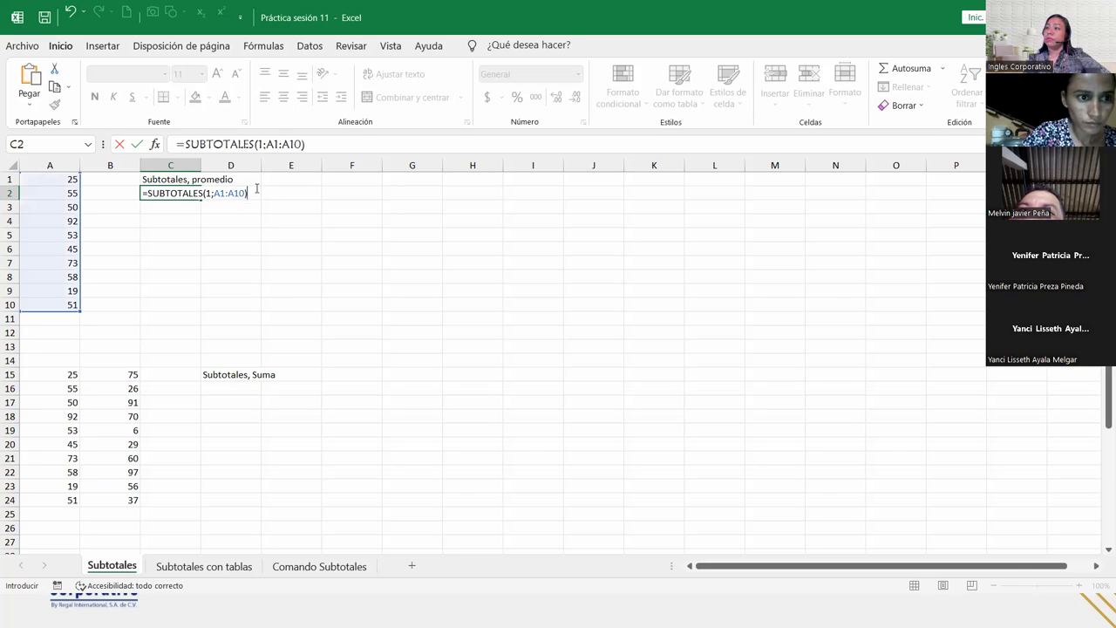
{"action": "key", "text": "Return"}
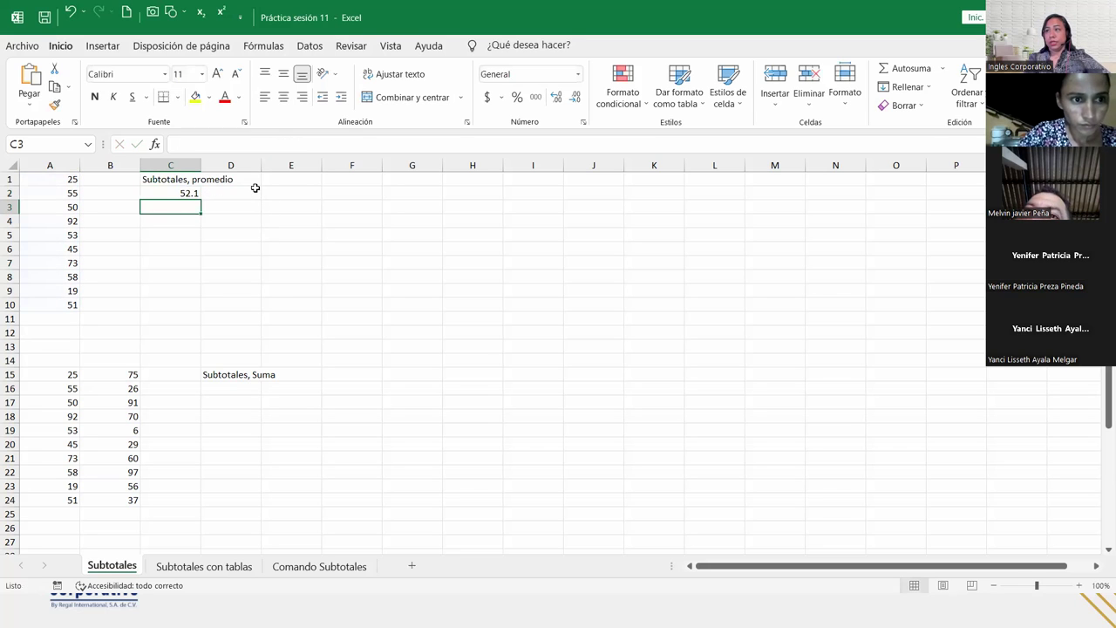
{"action": "left_click", "coordinate": [186, 192]}
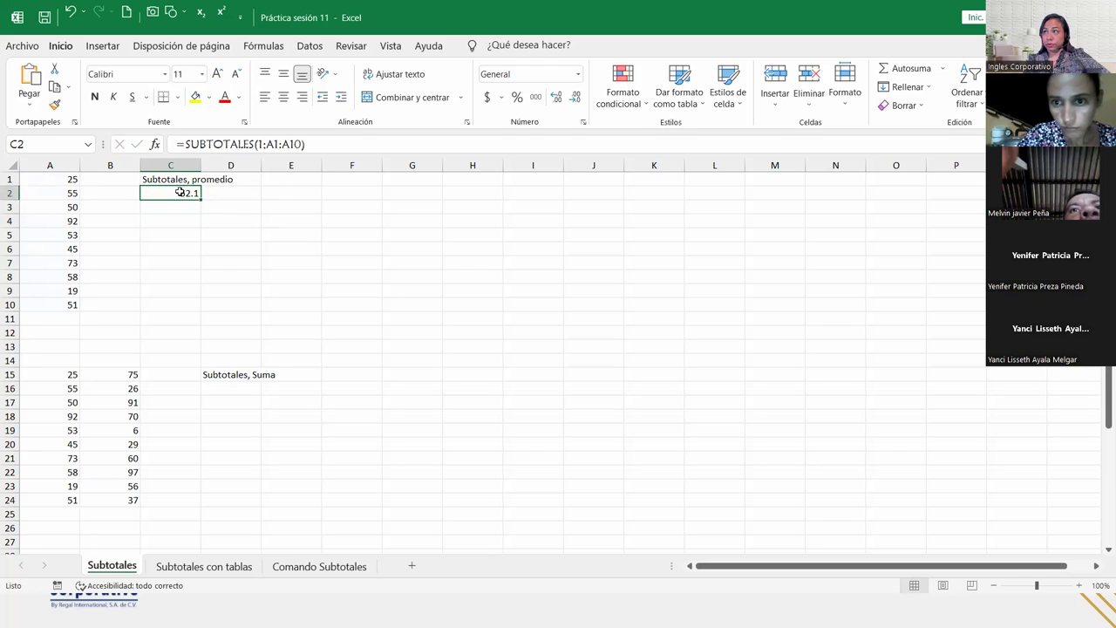
{"action": "double_click", "coordinate": [178, 192]}
{"action": "left_click", "coordinate": [210, 192]}
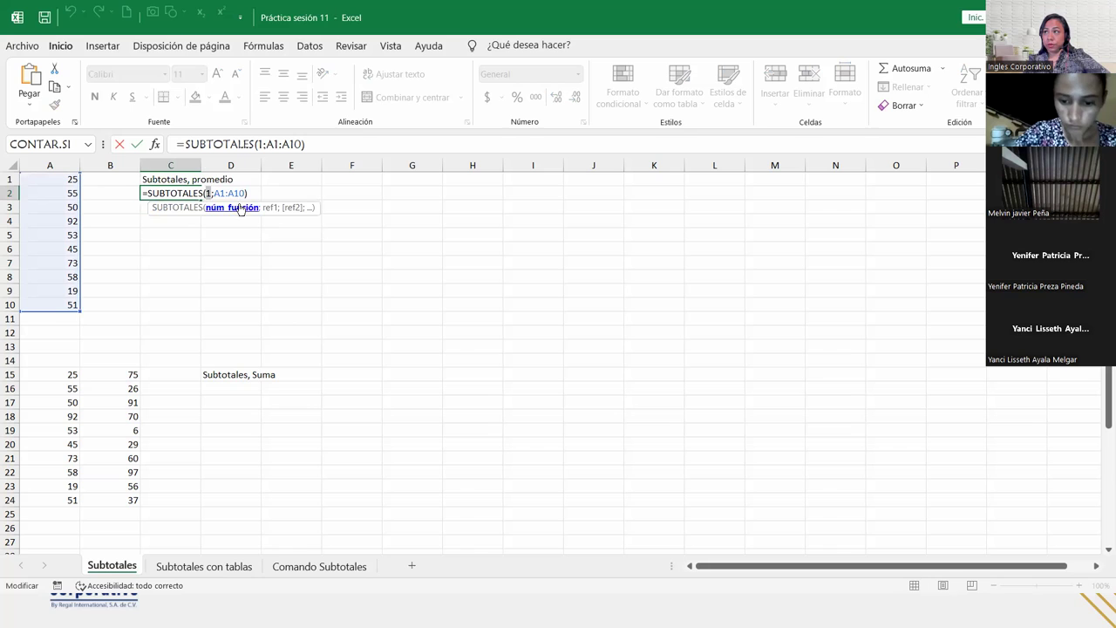
{"action": "left_click", "coordinate": [256, 192]}
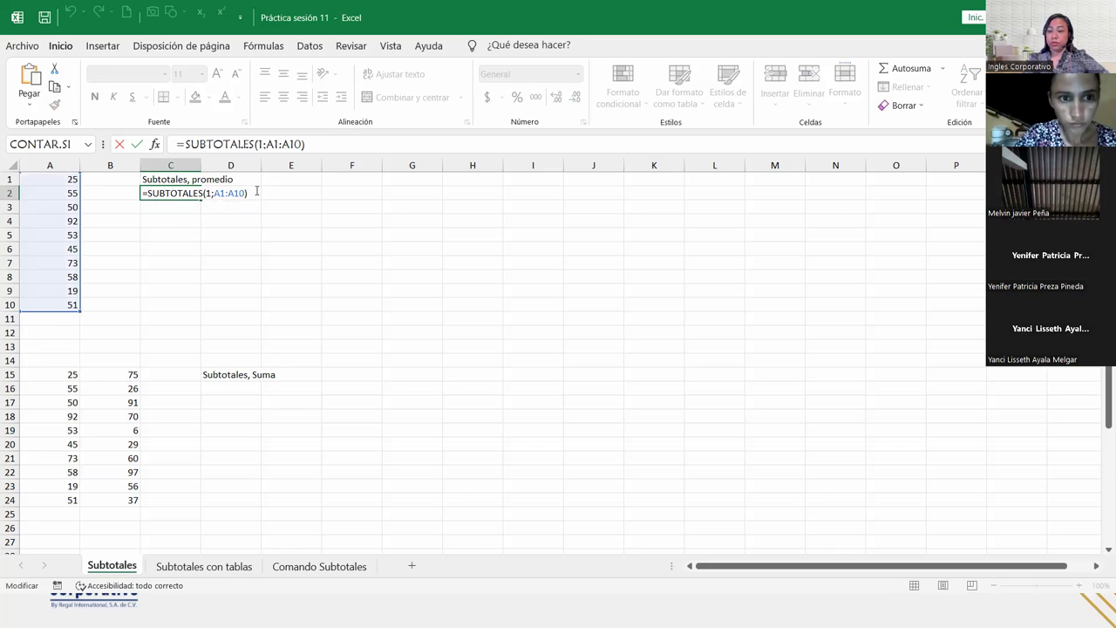
{"action": "key", "text": "Return"}
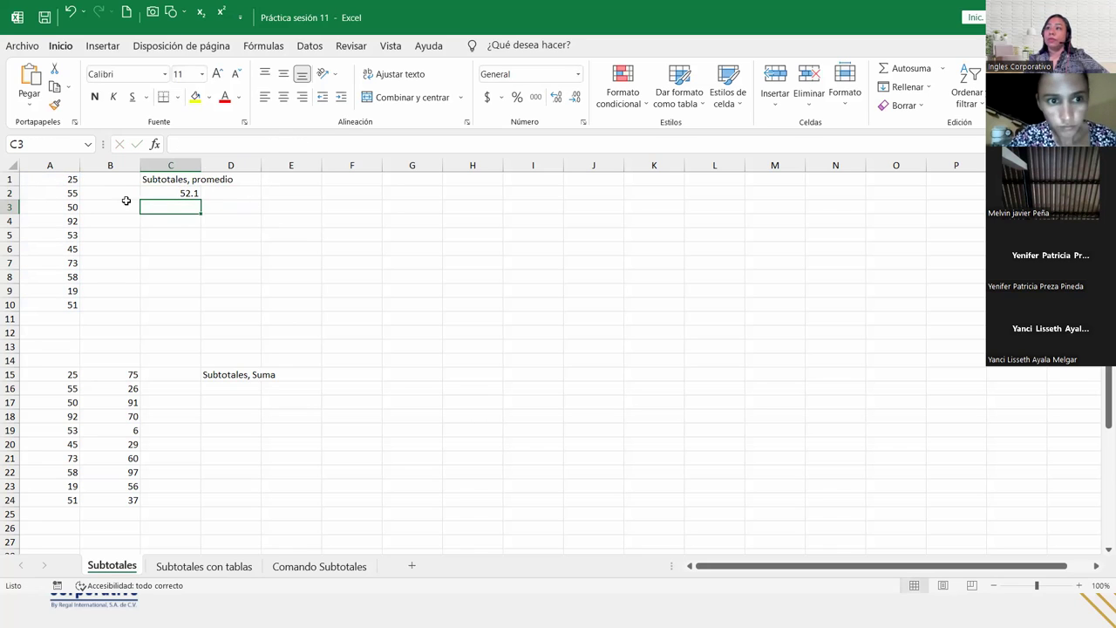
{"action": "left_click", "coordinate": [67, 180]}
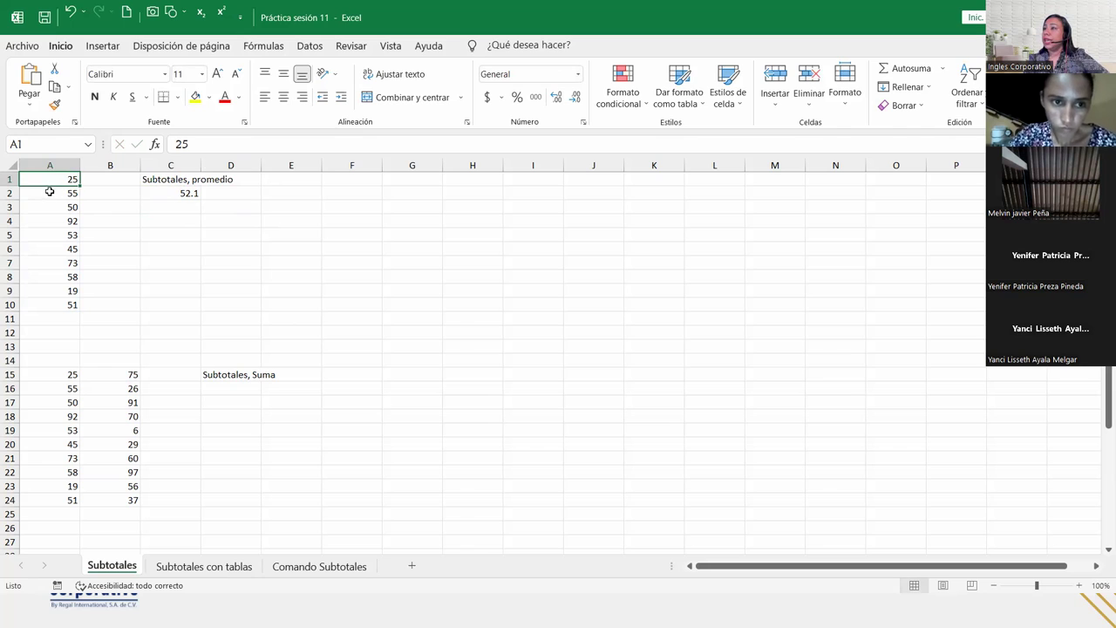
- Turn on filtering and apply a Diez mejores number filter keeping the top 5 values in column A
{"action": "left_click", "coordinate": [309, 46]}
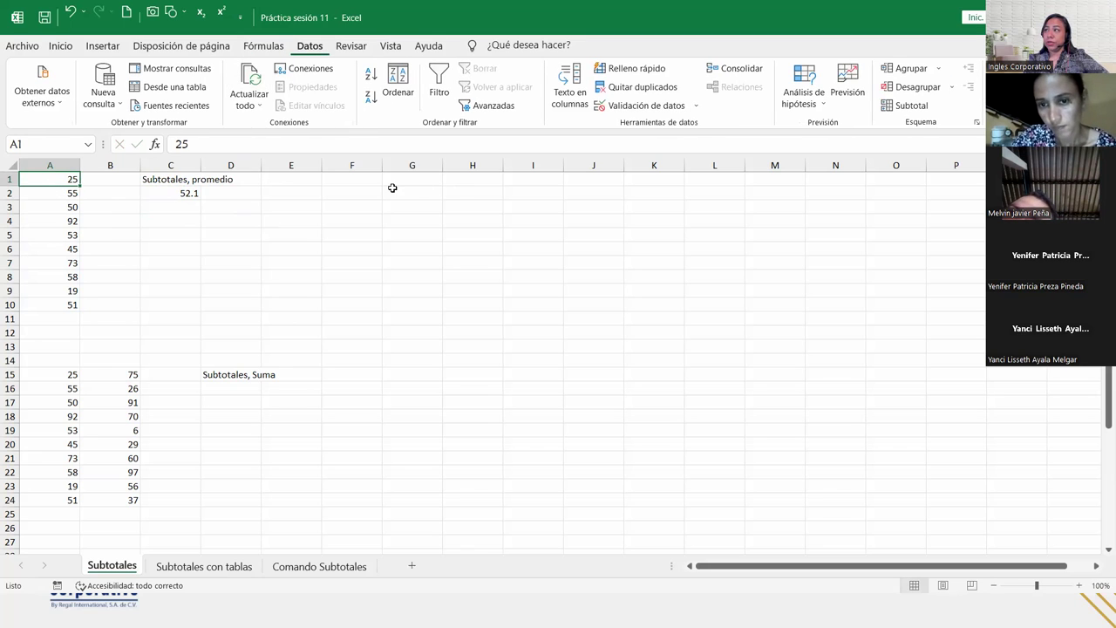
{"action": "left_click", "coordinate": [439, 87]}
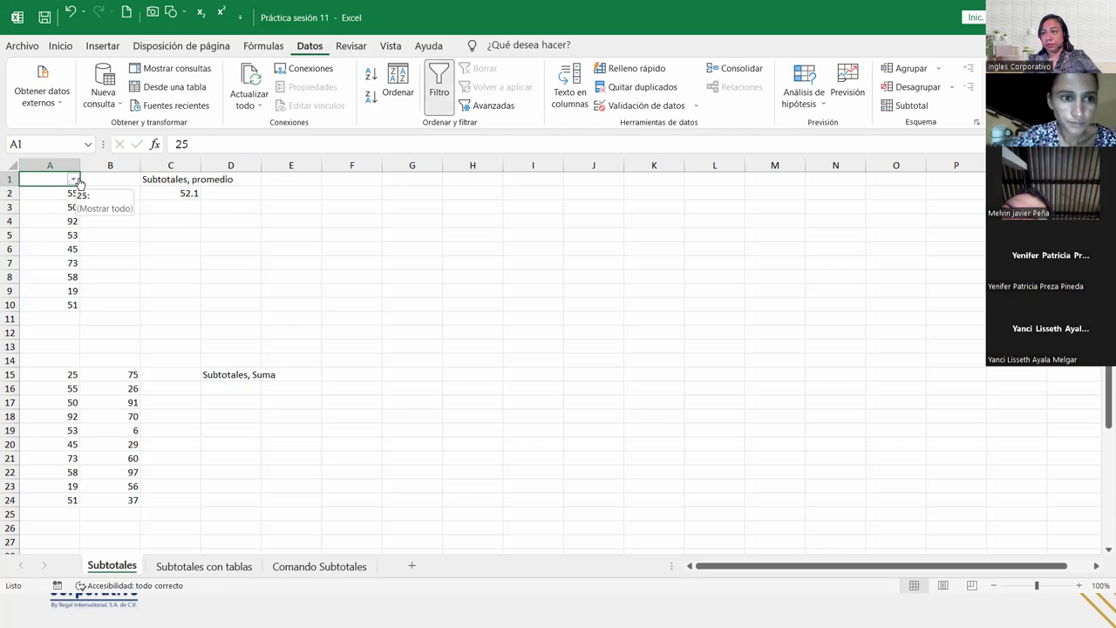
{"action": "left_click", "coordinate": [76, 180]}
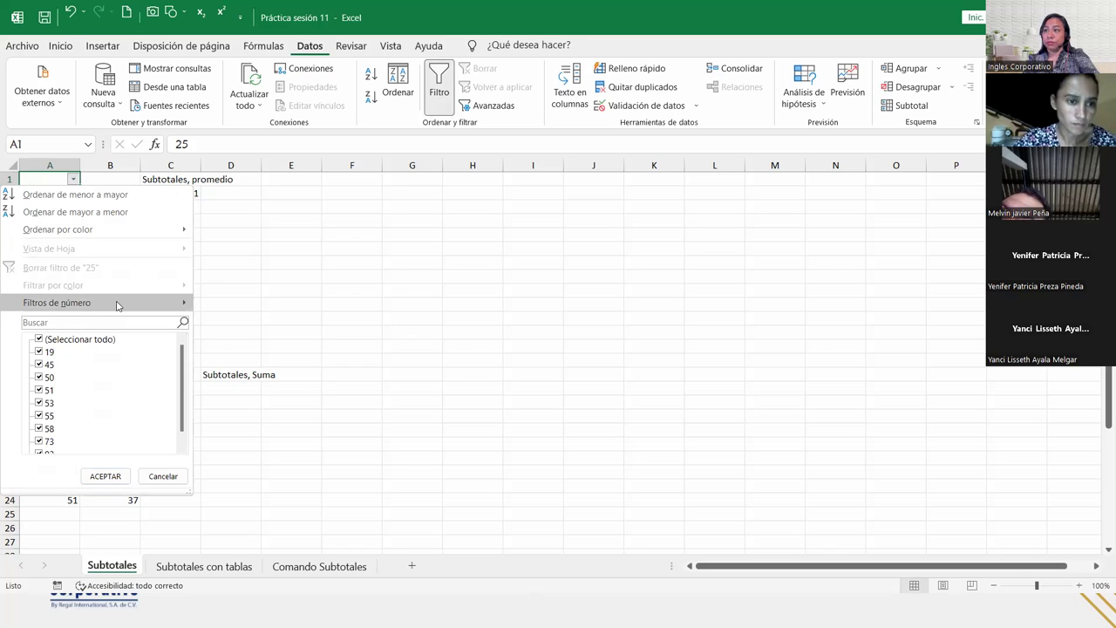
{"action": "mouse_move", "coordinate": [148, 307]}
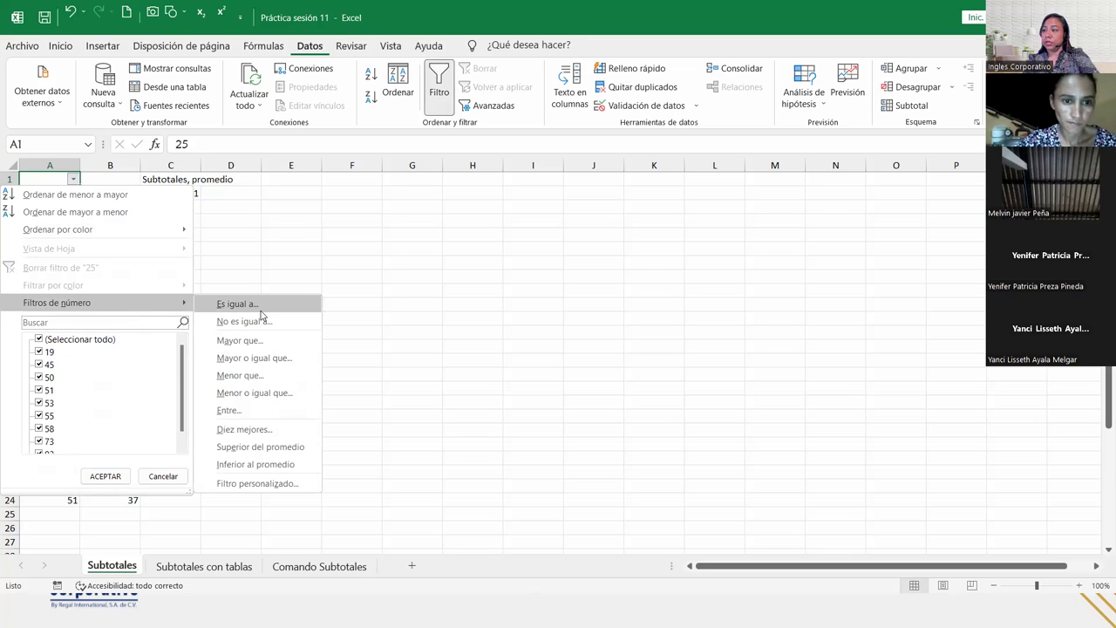
{"action": "left_click", "coordinate": [268, 430]}
{"action": "left_click", "coordinate": [819, 219]}
{"action": "left_click", "coordinate": [819, 219]}
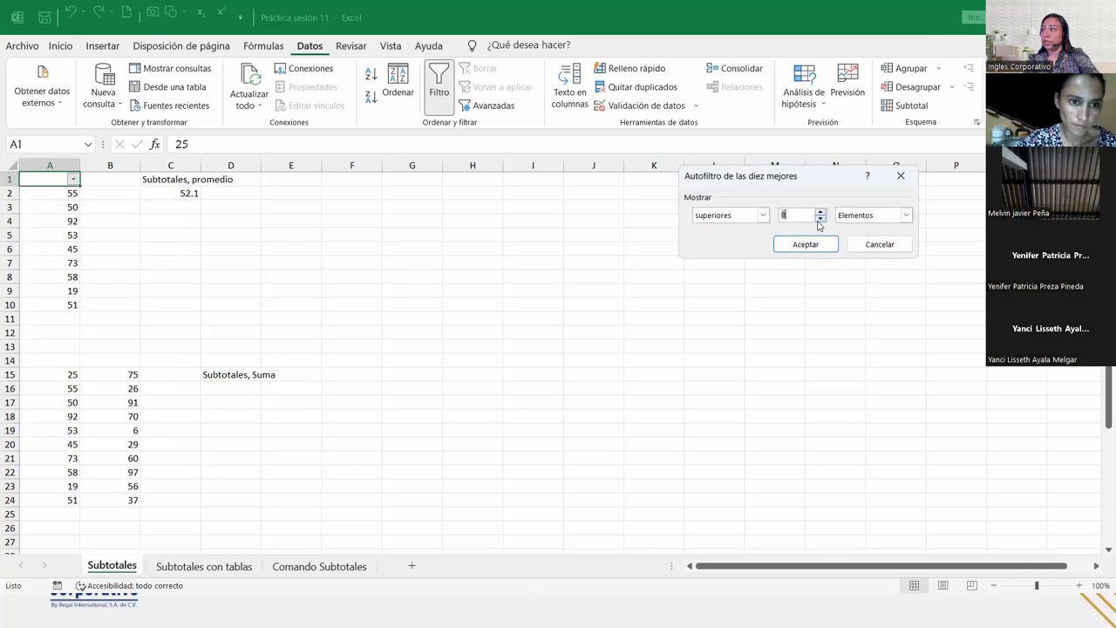
{"action": "left_click", "coordinate": [805, 245]}
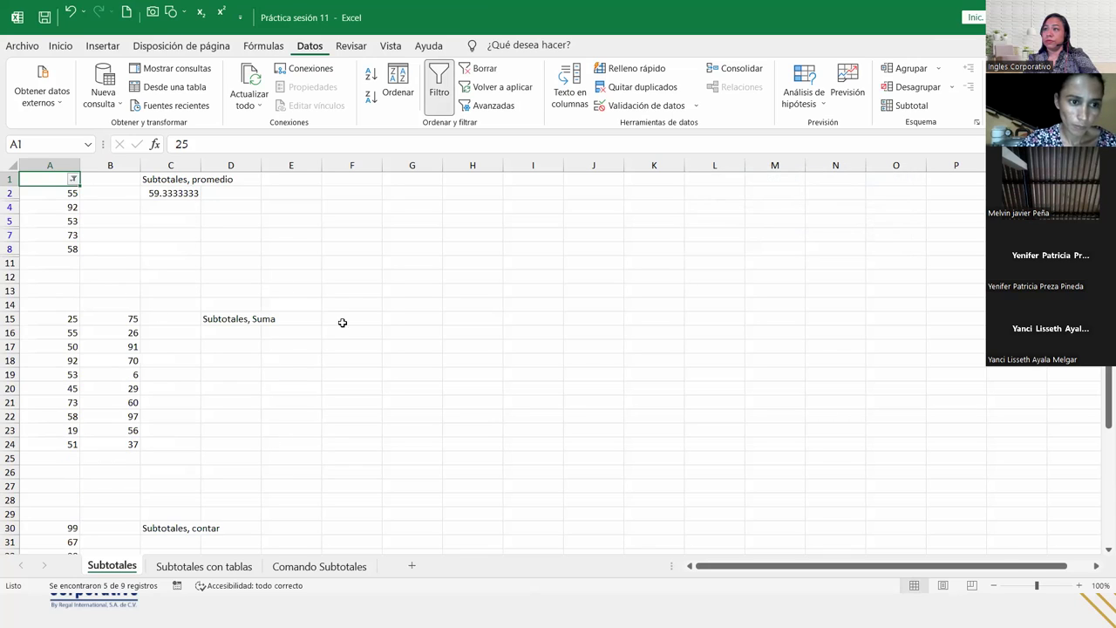
- Check C2's average on the filtered values, then undo the filter so C2 reads 52.1 again
{"action": "left_click_drag", "start_coordinate": [47, 195], "coordinate": [49, 244]}
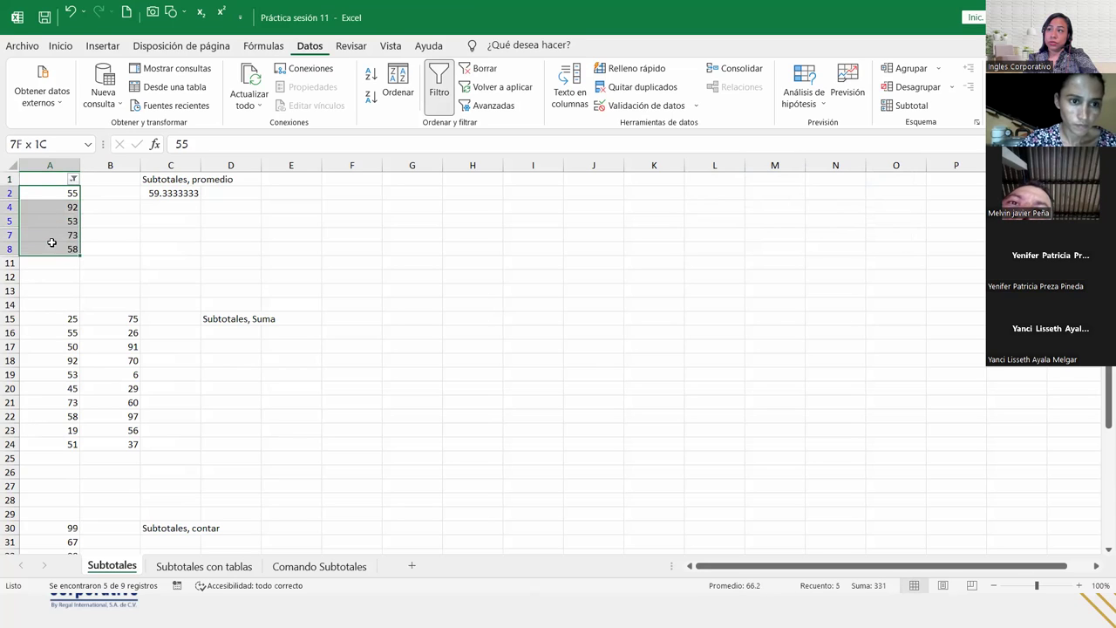
{"action": "left_click", "coordinate": [169, 194]}
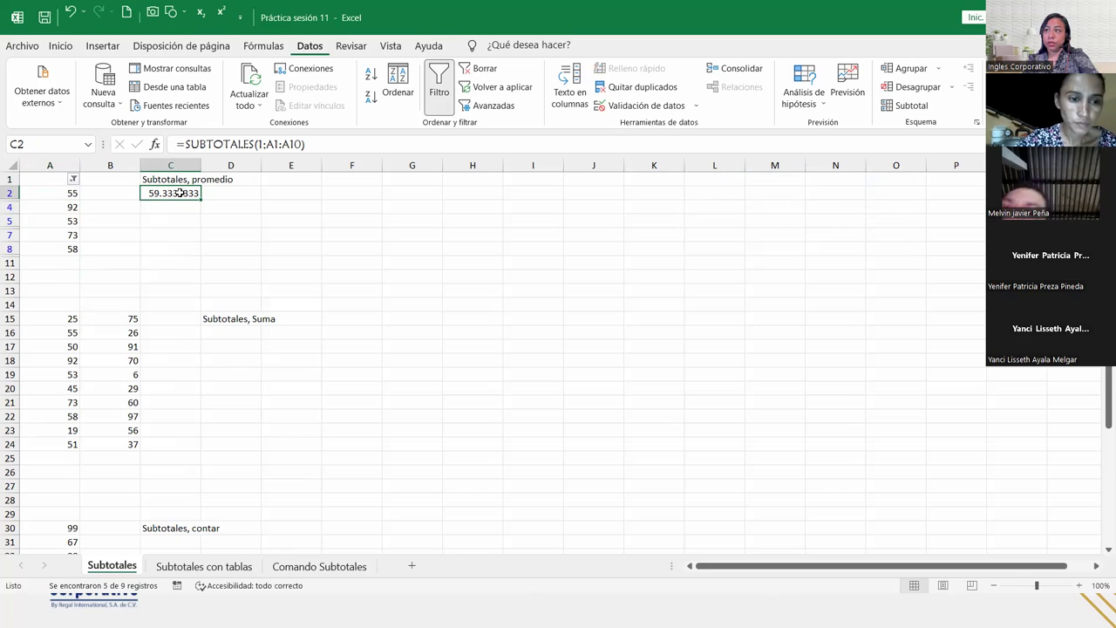
{"action": "left_click", "coordinate": [68, 18]}
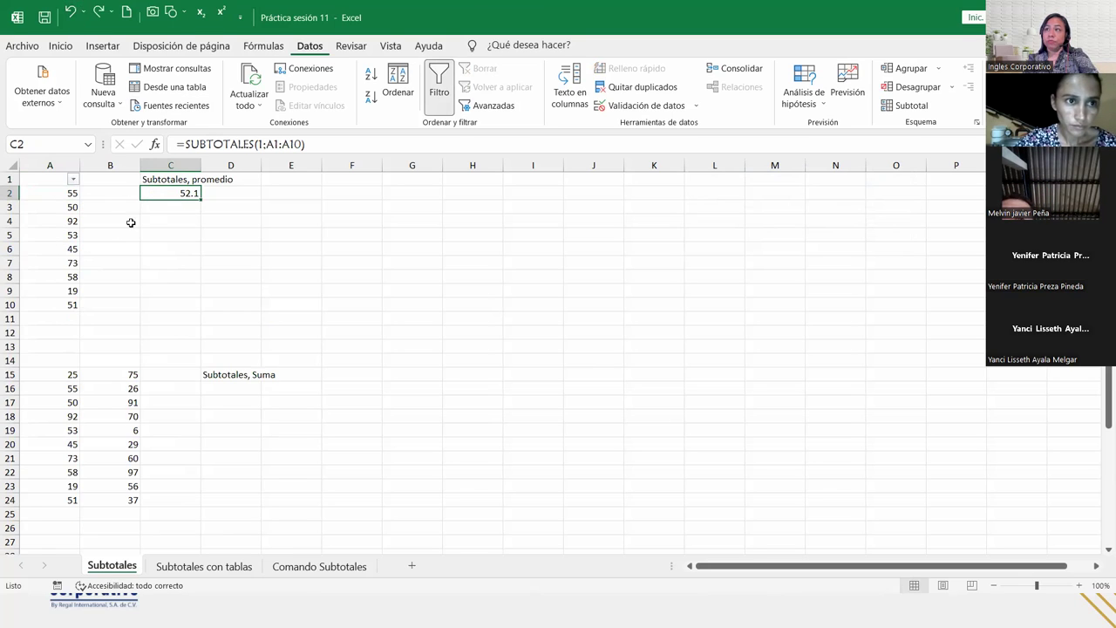
{"action": "left_click", "coordinate": [46, 192]}
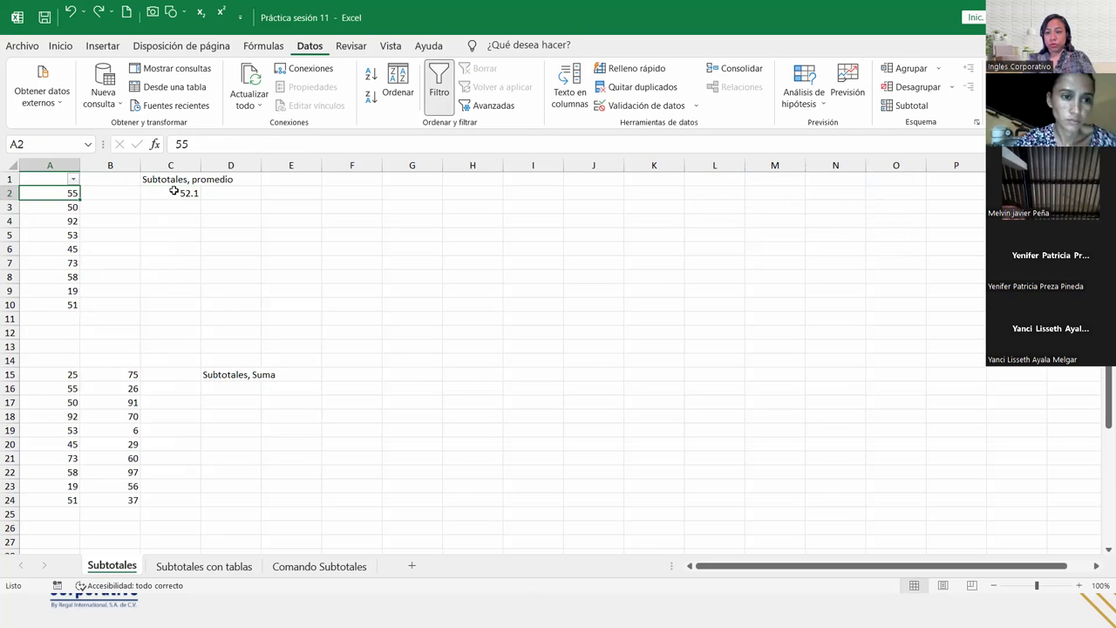
{"action": "left_click", "coordinate": [174, 191]}
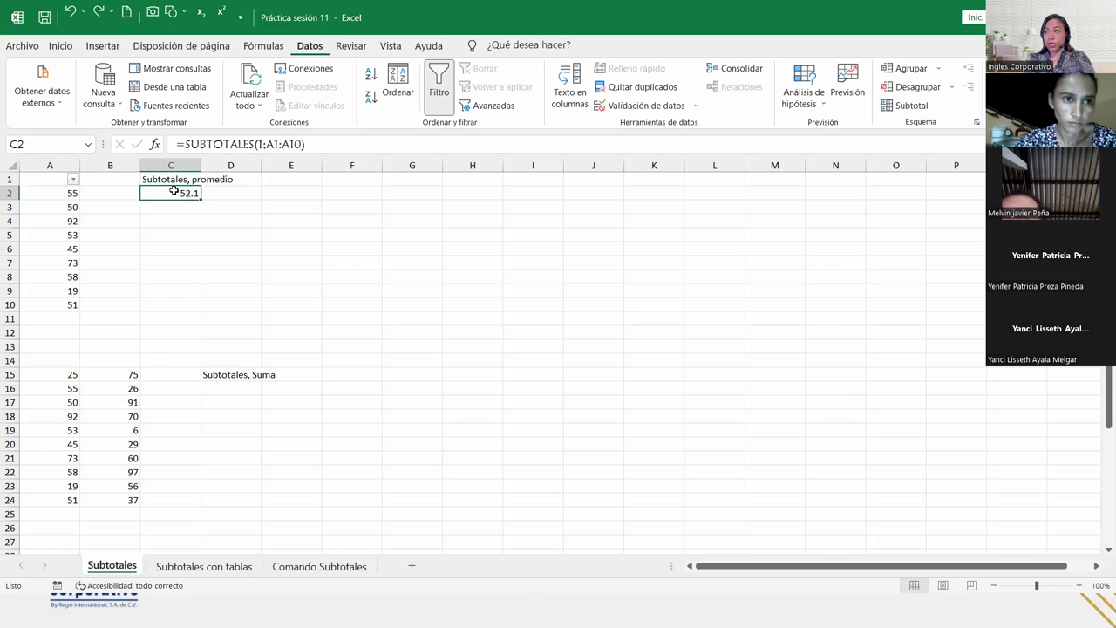
- Change C2's formula to =SUBTOTALES(101;A1:A10), which still averages to 52.1
{"action": "left_click", "coordinate": [262, 145]}
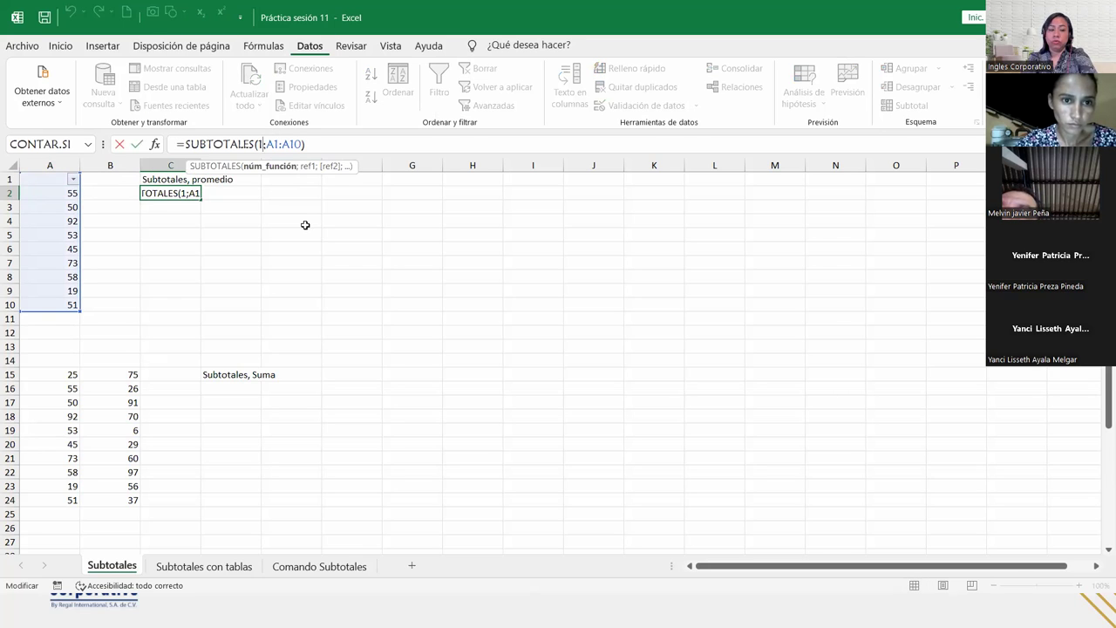
{"action": "key", "text": "BackSpace"}
{"action": "type", "text": "101"}
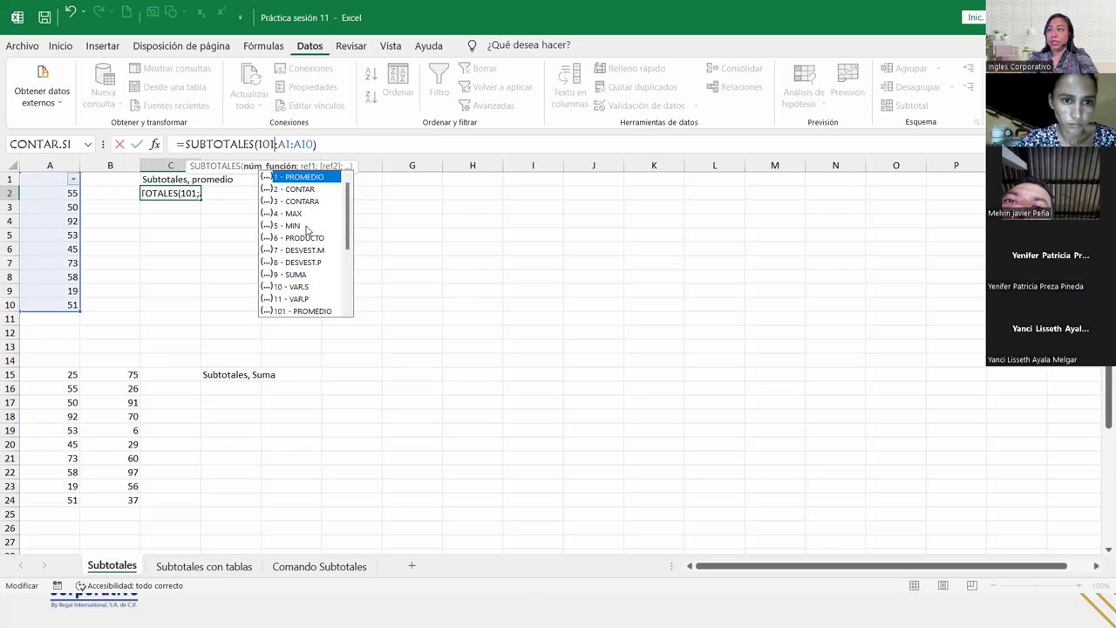
{"action": "key", "text": "Down"}
{"action": "key", "text": "Down"}
{"action": "key", "text": "Down"}
{"action": "key", "text": "Down"}
{"action": "key", "text": "Down"}
{"action": "key", "text": "Down"}
{"action": "key", "text": "Down"}
{"action": "key", "text": "Down"}
{"action": "key", "text": "Down"}
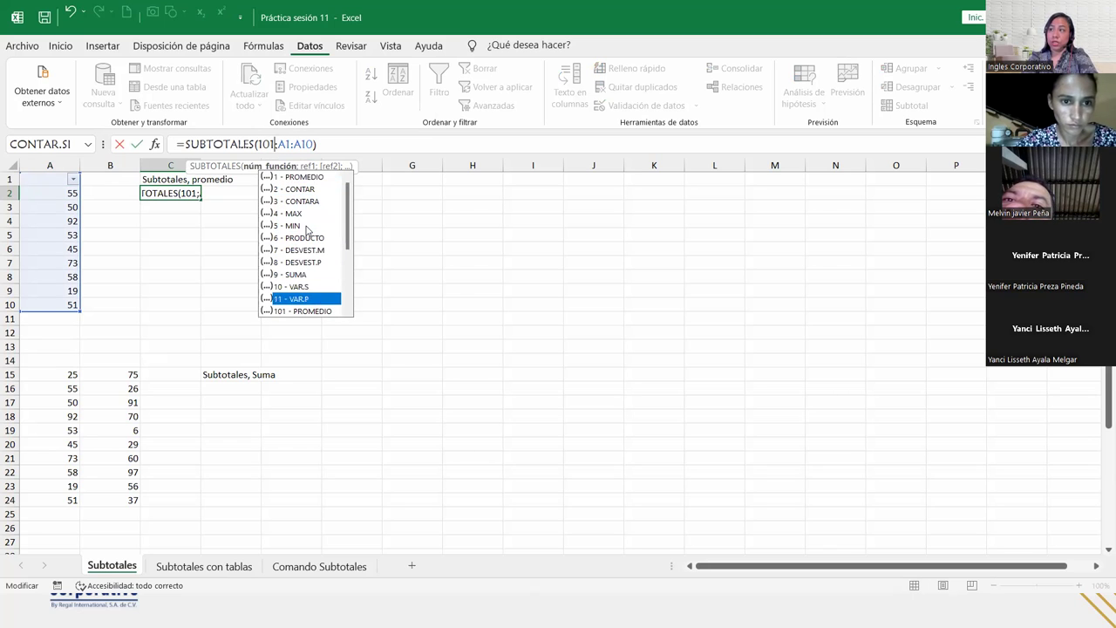
{"action": "key", "text": "Down"}
{"action": "key", "text": "Escape"}
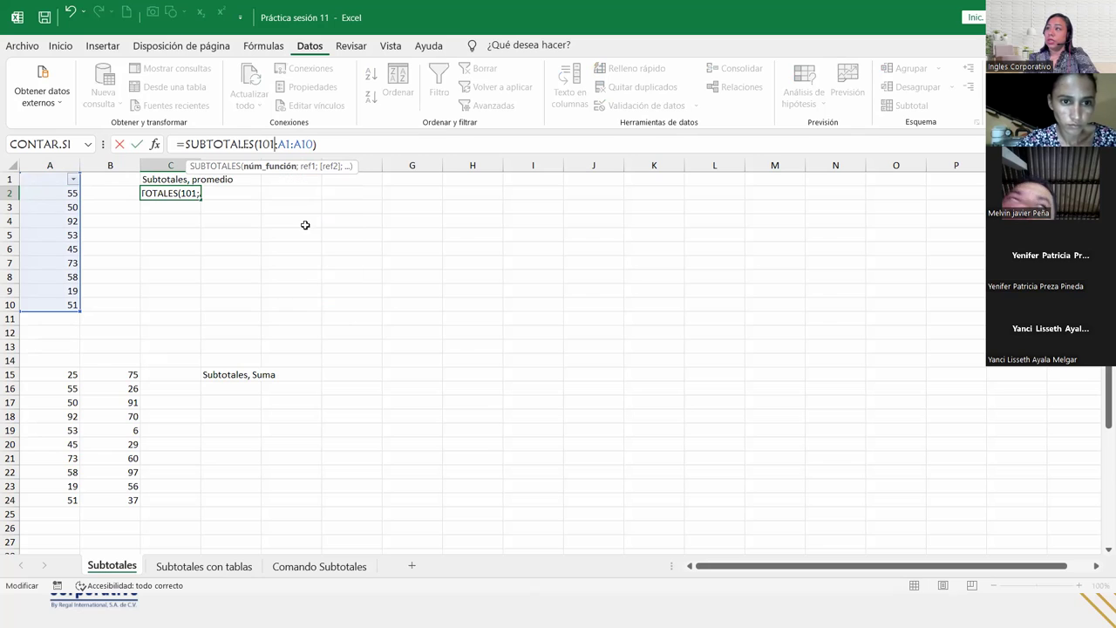
{"action": "key", "text": "Return"}
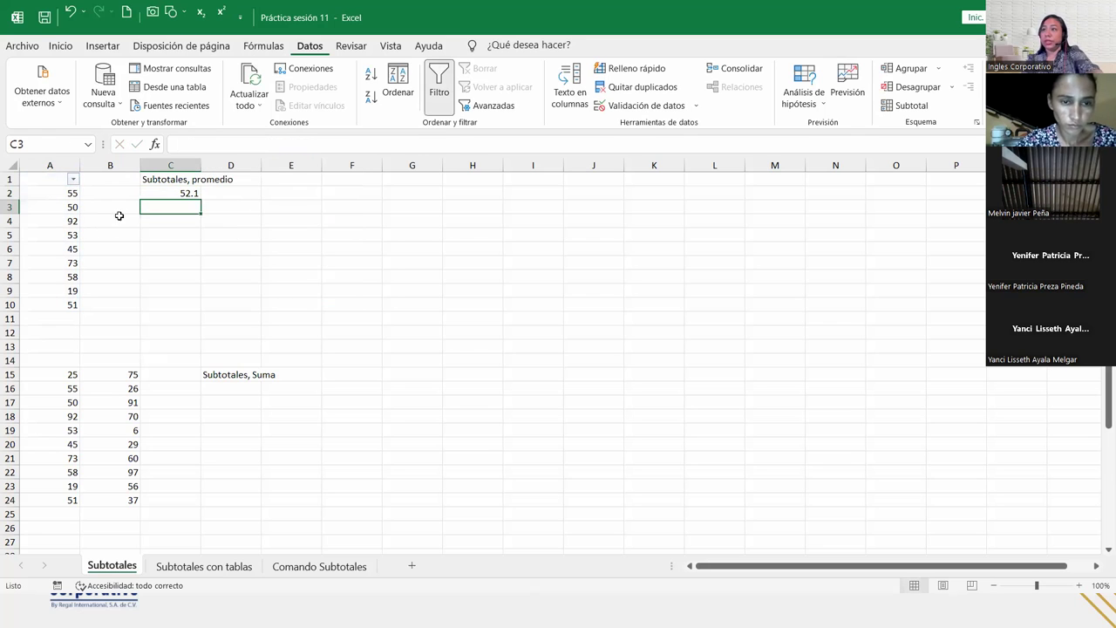
- Filter column A to its top 5 values with the Diez mejores number filter
{"action": "left_click", "coordinate": [73, 178]}
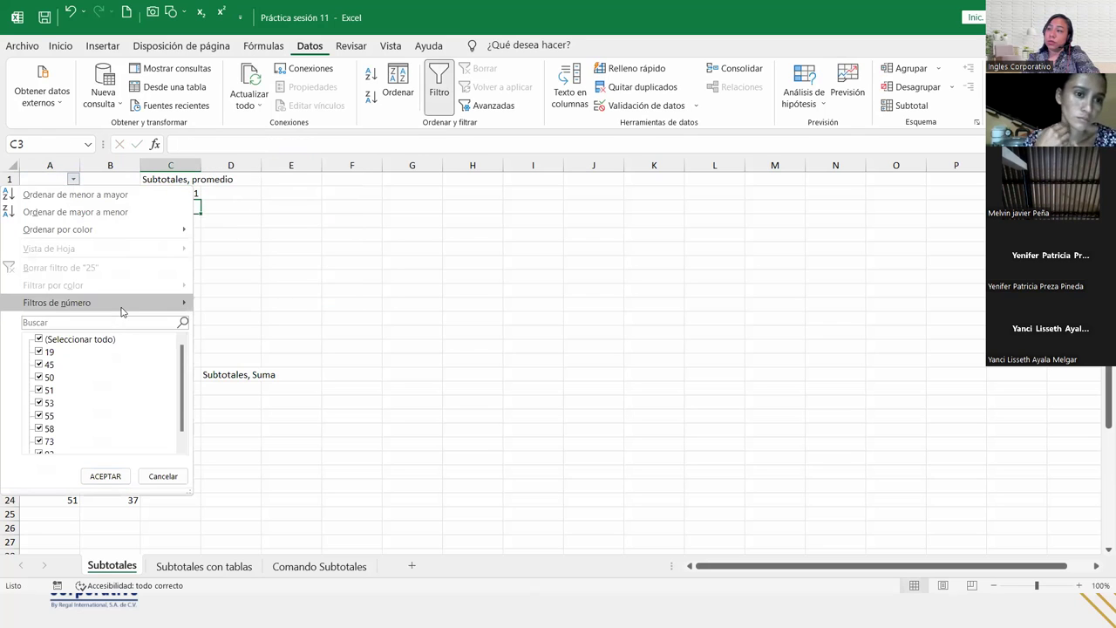
{"action": "left_click", "coordinate": [268, 433]}
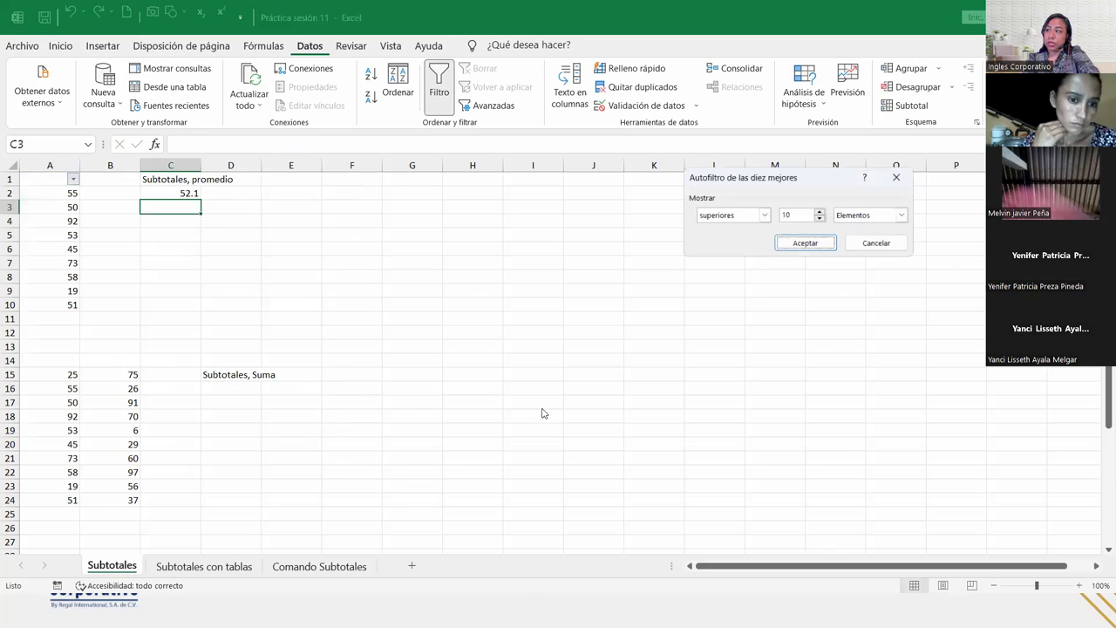
{"action": "left_click", "coordinate": [820, 218]}
{"action": "left_click", "coordinate": [820, 218]}
{"action": "left_click", "coordinate": [820, 219]}
{"action": "left_click", "coordinate": [821, 219]}
{"action": "left_click", "coordinate": [820, 219]}
{"action": "left_click", "coordinate": [805, 245]}
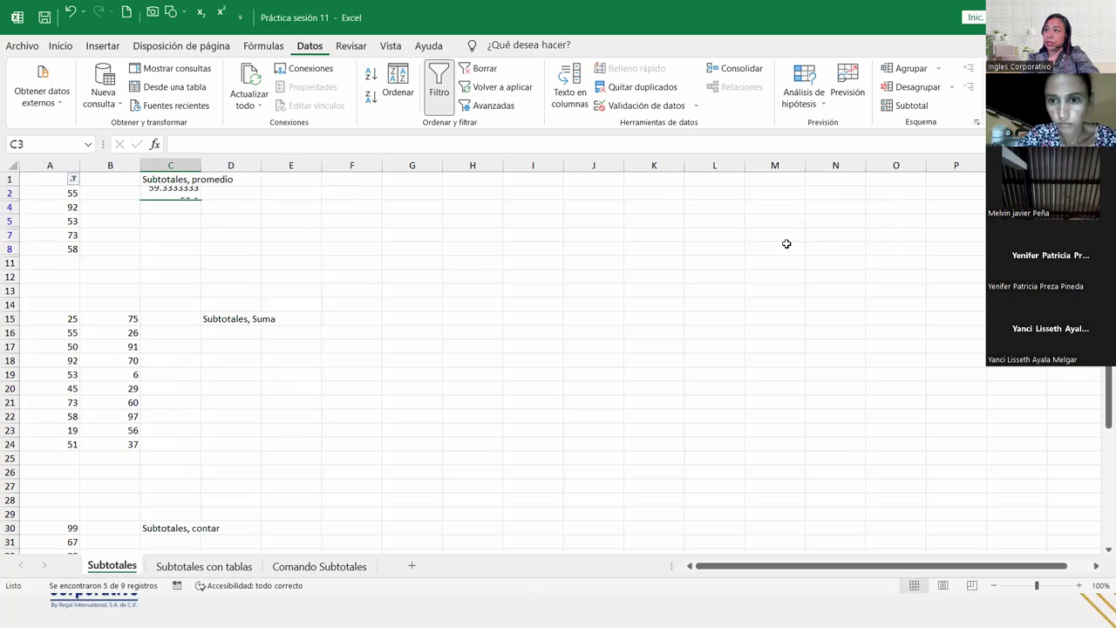
- Check C2's average, then clear the column A filter and turn filtering off
{"action": "left_click", "coordinate": [177, 192]}
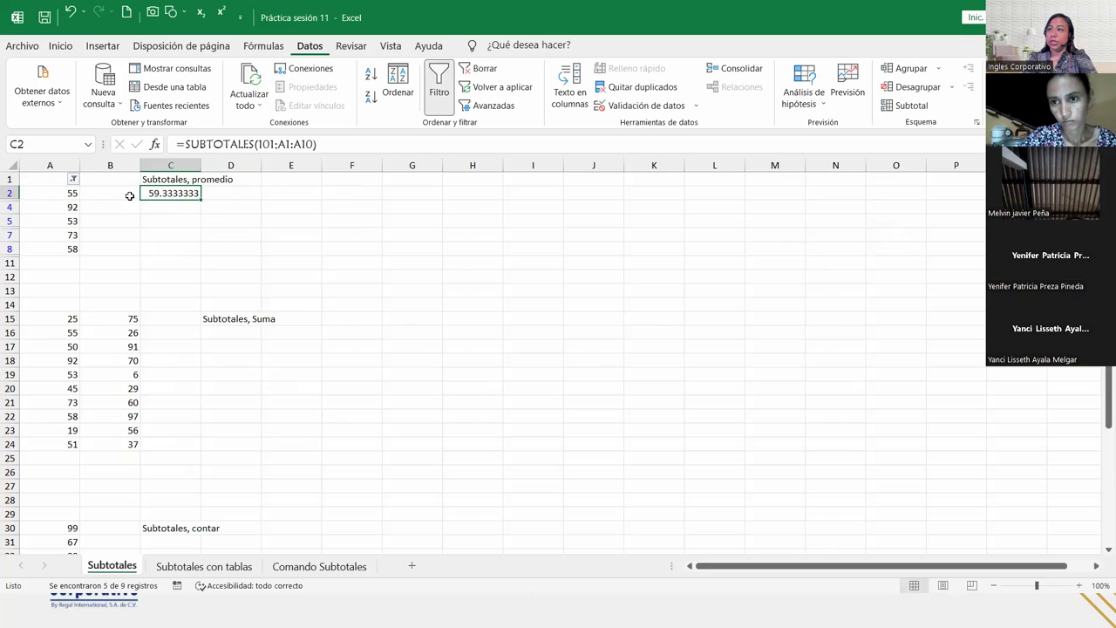
{"action": "left_click", "coordinate": [463, 76]}
{"action": "left_click", "coordinate": [439, 87]}
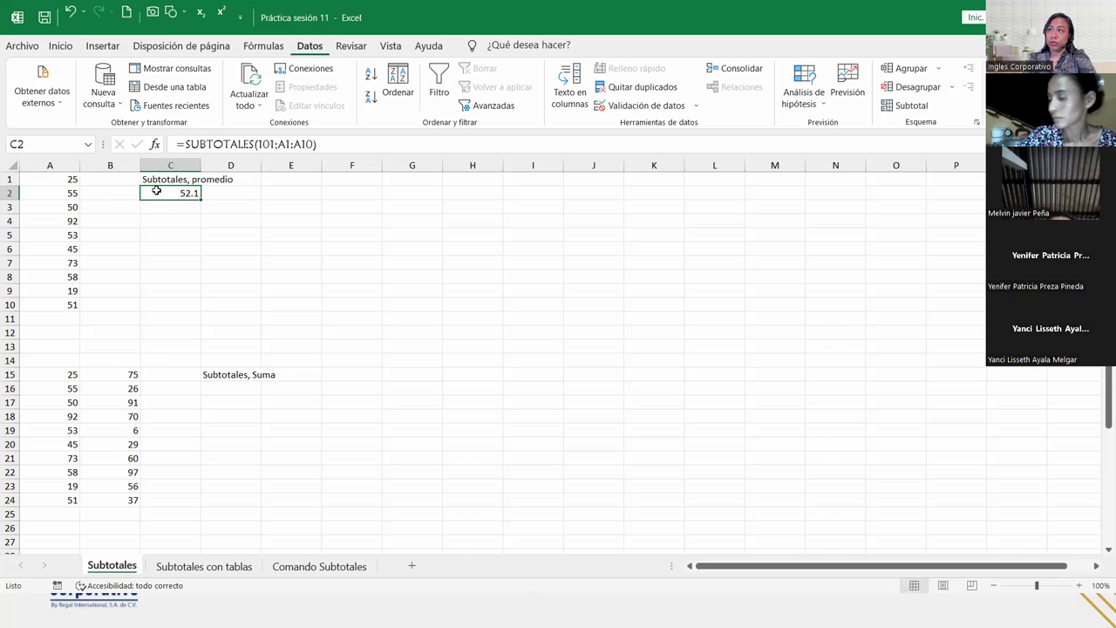
- Re-confirm C2's =SUBTOTALES(101;A1:A10) formula
{"action": "double_click", "coordinate": [156, 191]}
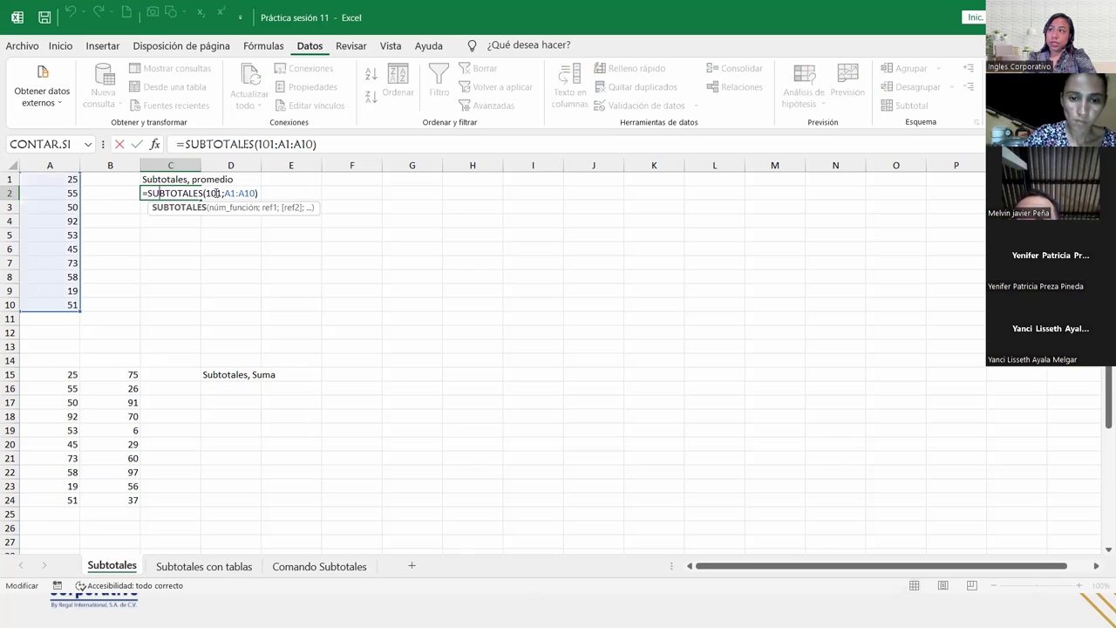
{"action": "double_click", "coordinate": [214, 192]}
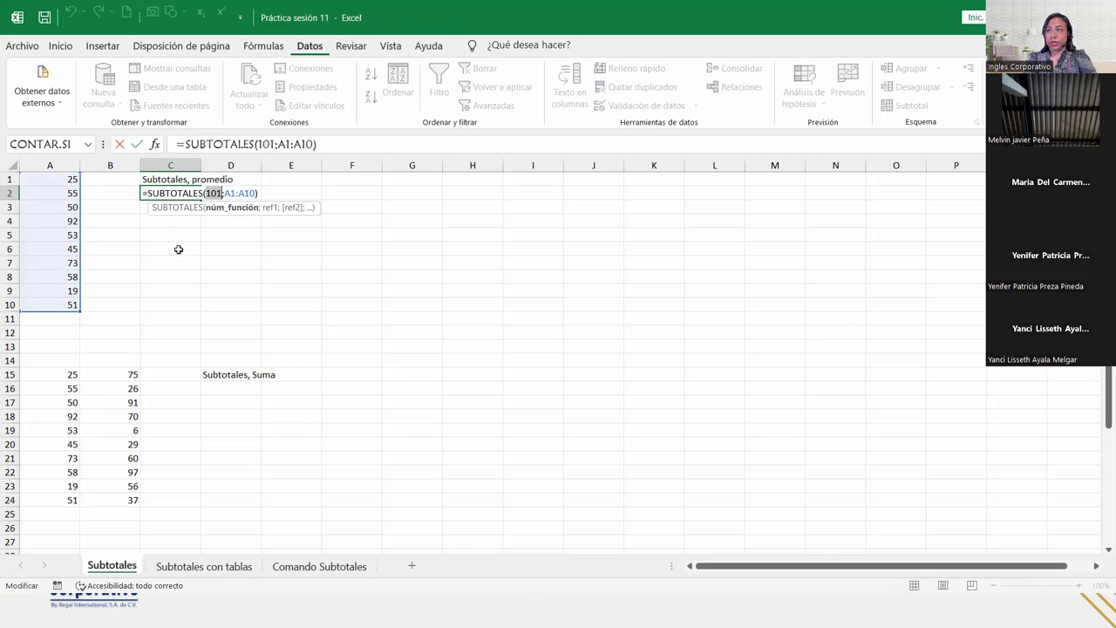
{"action": "key", "text": "ctrl+Return"}
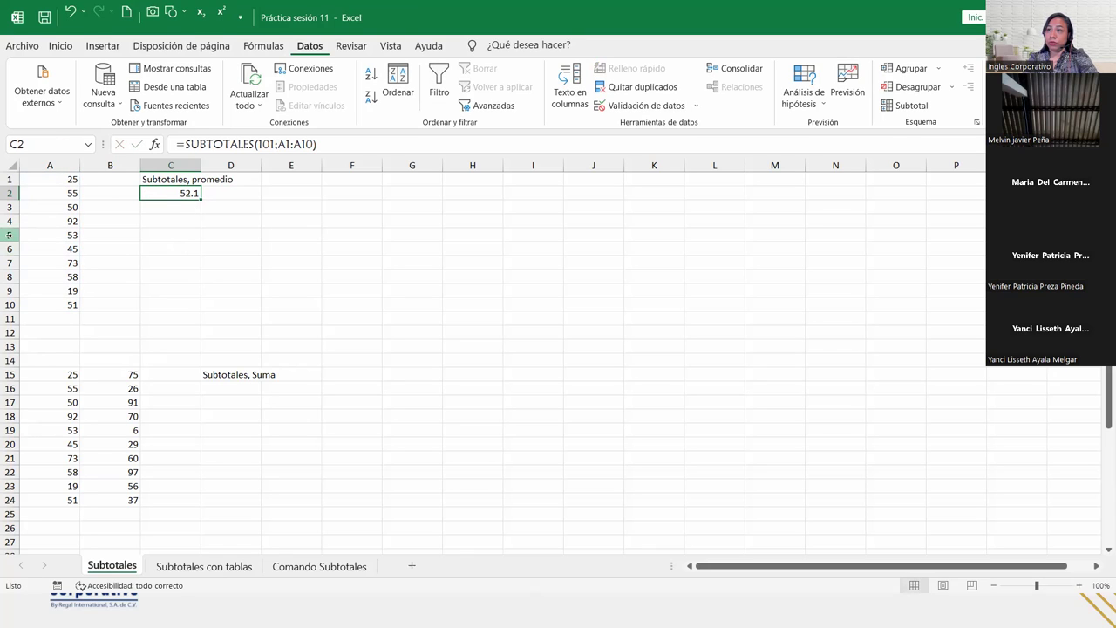
- Hide row 5 to see C2's average drop to 52, then undo to restore it
{"action": "right_click", "coordinate": [9, 235]}
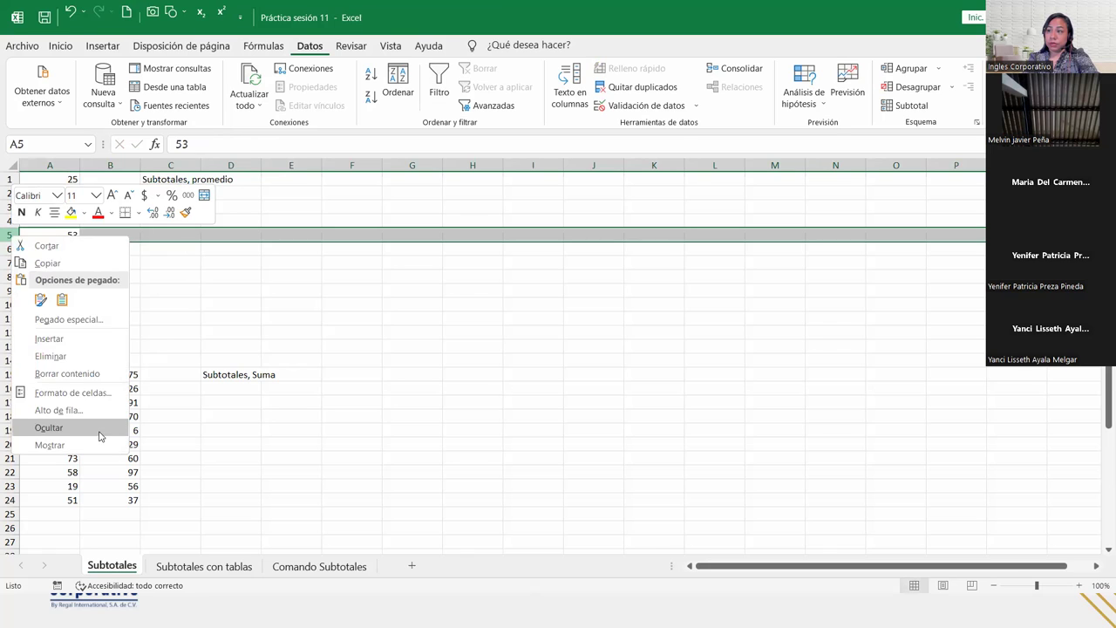
{"action": "left_click", "coordinate": [49, 427]}
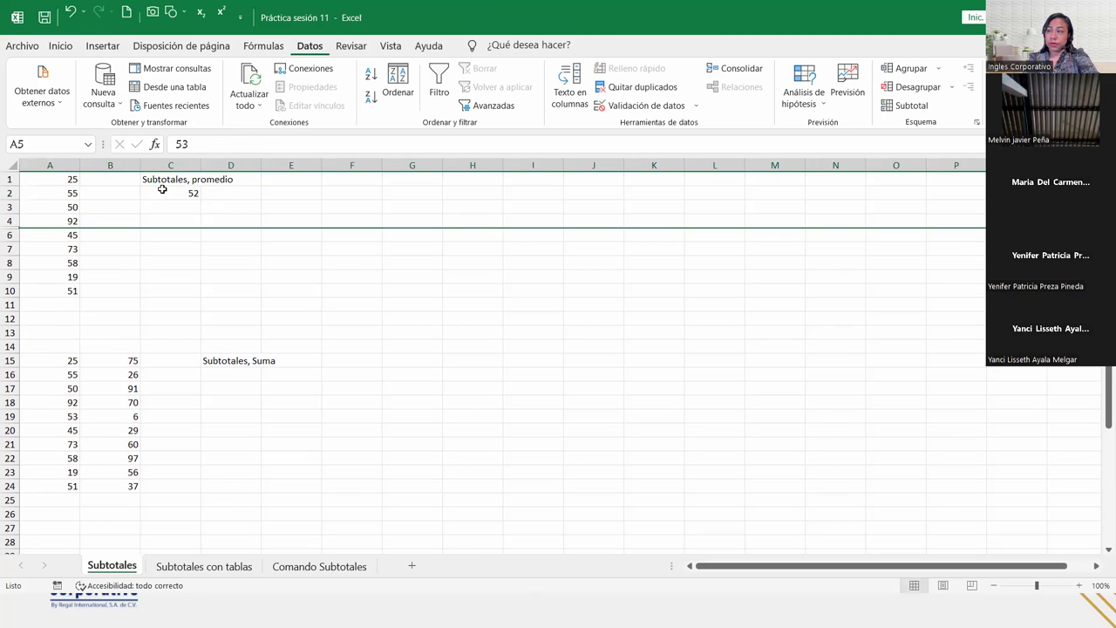
{"action": "left_click", "coordinate": [162, 189]}
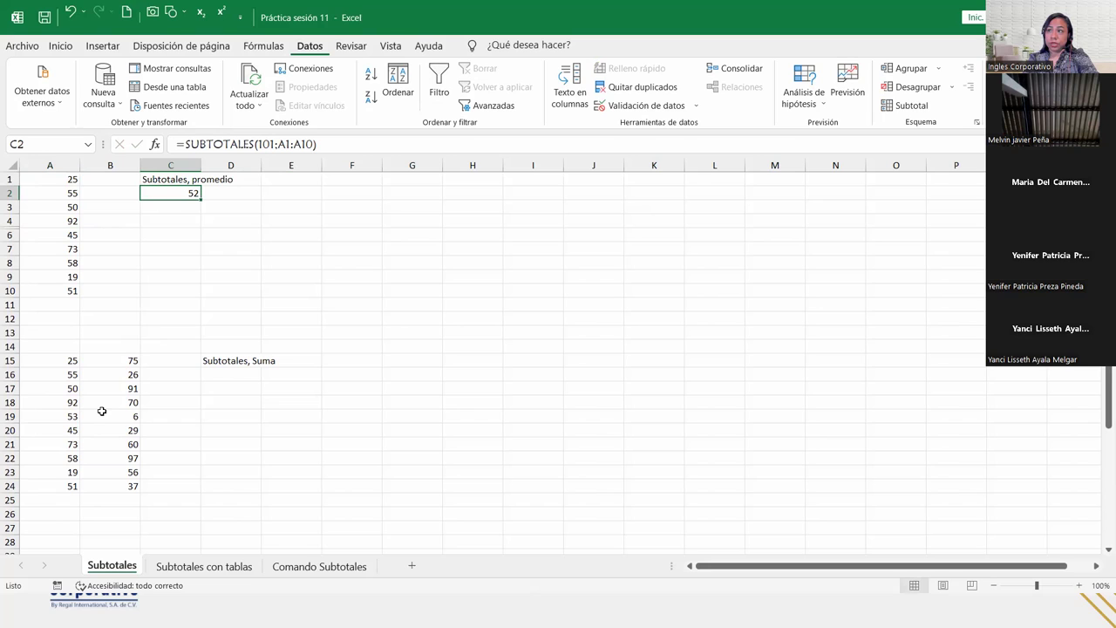
{"action": "key", "text": "ctrl+z"}
{"action": "left_click", "coordinate": [194, 194]}
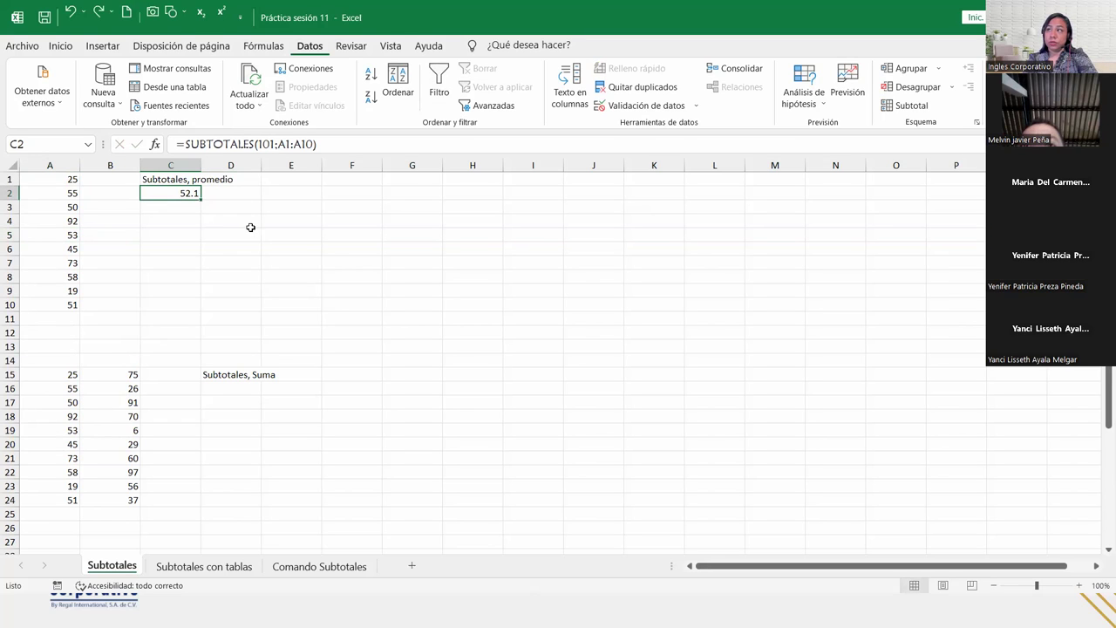
- Change C2's formula to =SUBTOTALES(1;A1:A10)
{"action": "left_click", "coordinate": [270, 144]}
{"action": "type", "text": "1"}
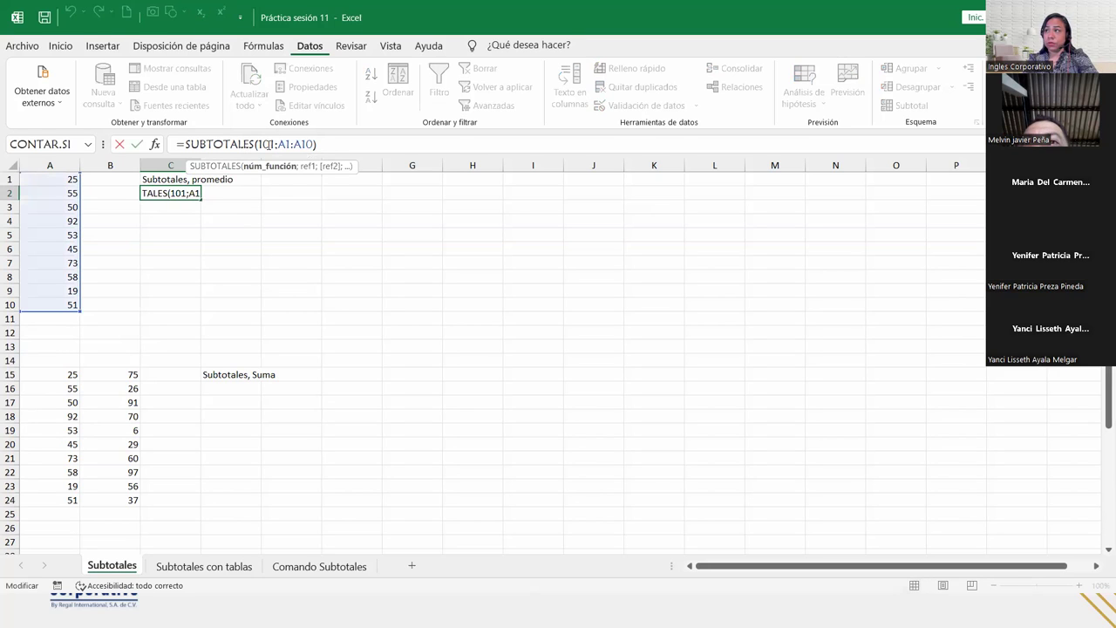
{"action": "key", "text": "BackSpace"}
{"action": "key", "text": "BackSpace"}
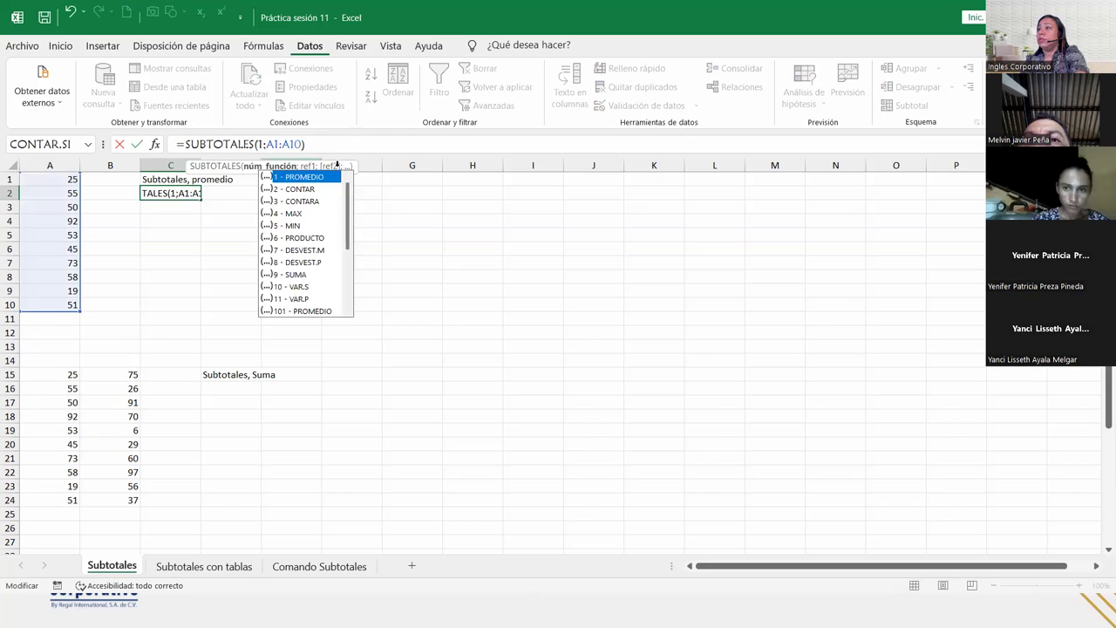
{"action": "key", "text": "Return"}
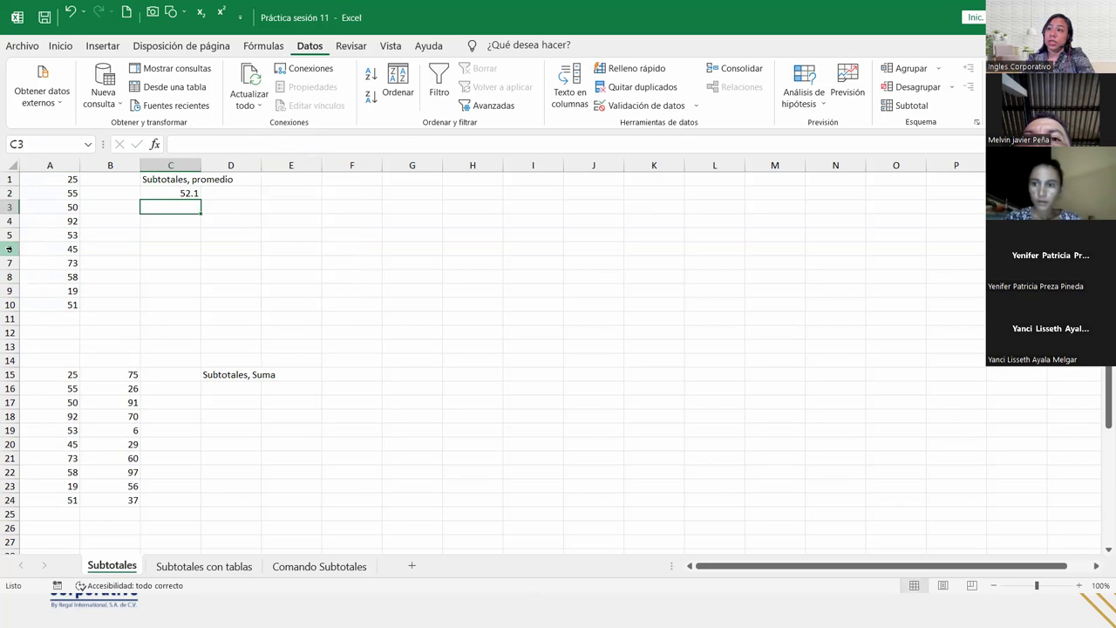
- Hide row 6 to test C2's average, then undo it
{"action": "right_click", "coordinate": [9, 248]}
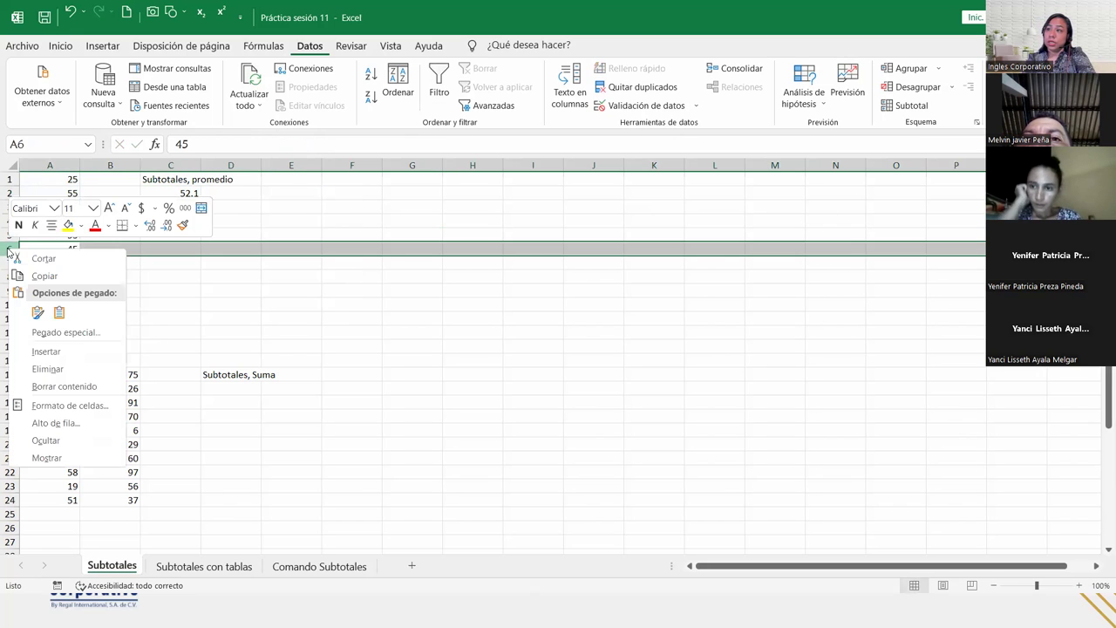
{"action": "left_click", "coordinate": [64, 440]}
{"action": "left_click", "coordinate": [183, 193]}
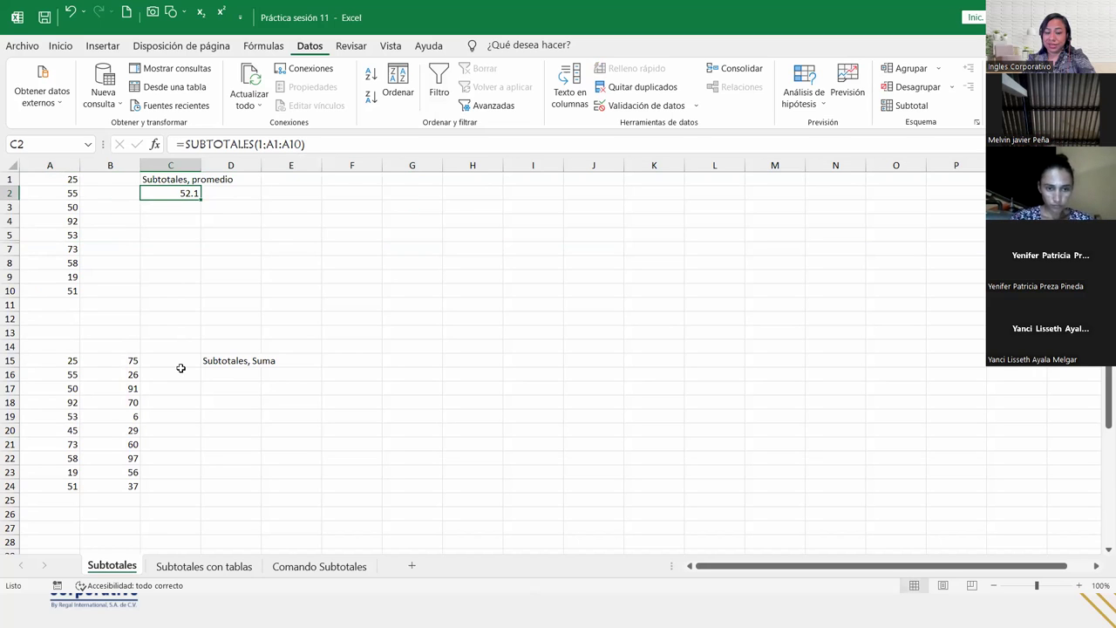
{"action": "key", "text": "ctrl+z"}
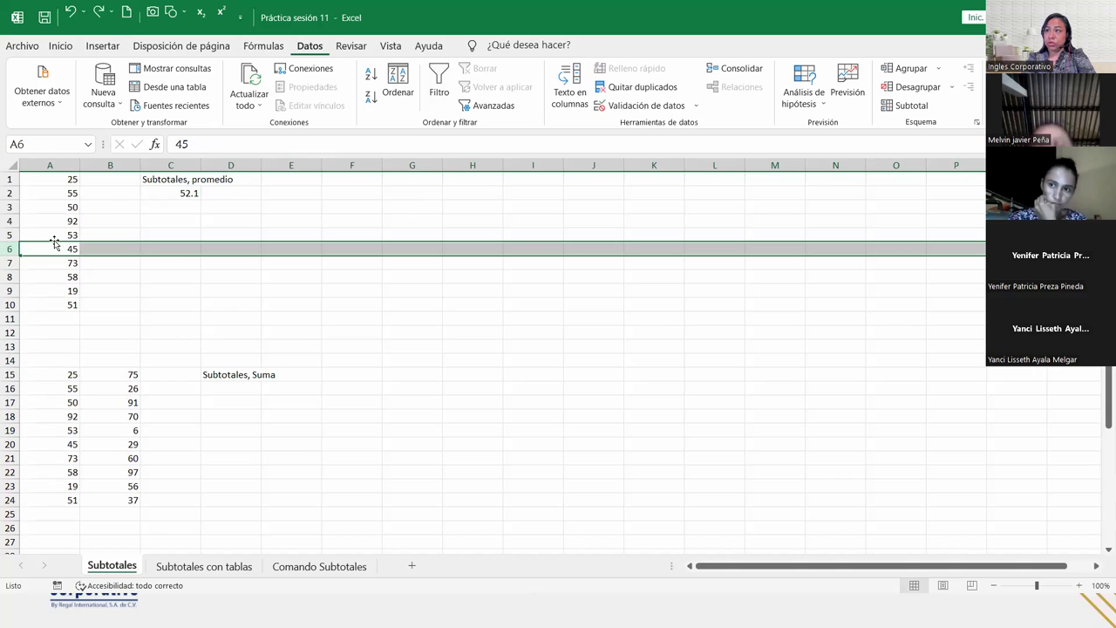
- Hide row 4 and confirm C2 still reads 52.1
{"action": "left_click", "coordinate": [8, 221]}
{"action": "right_click", "coordinate": [7, 222]}
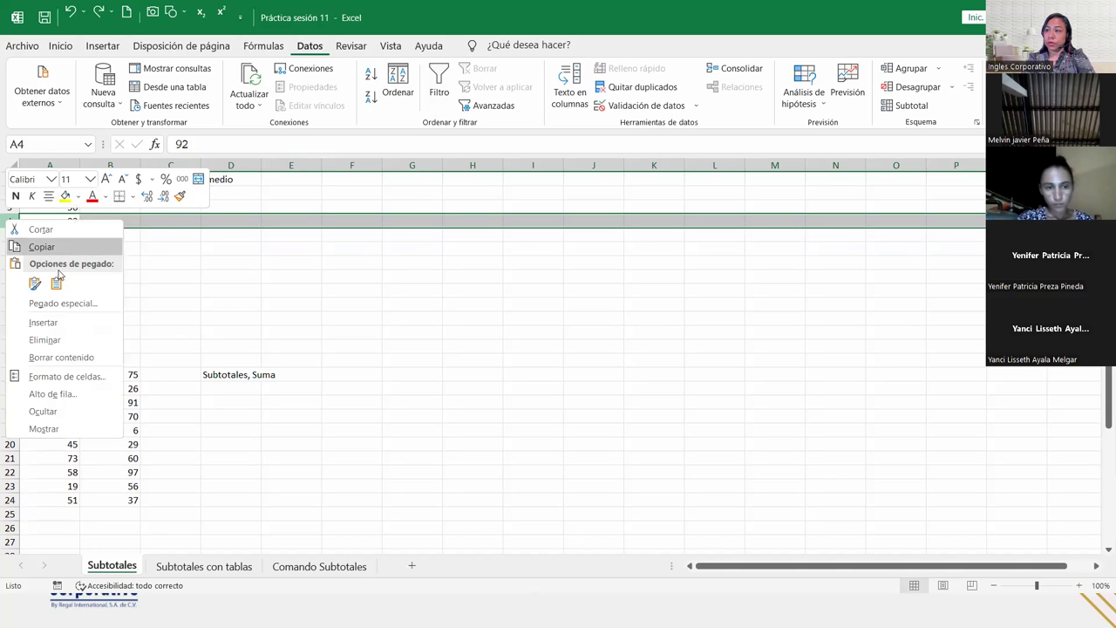
{"action": "left_click", "coordinate": [61, 411]}
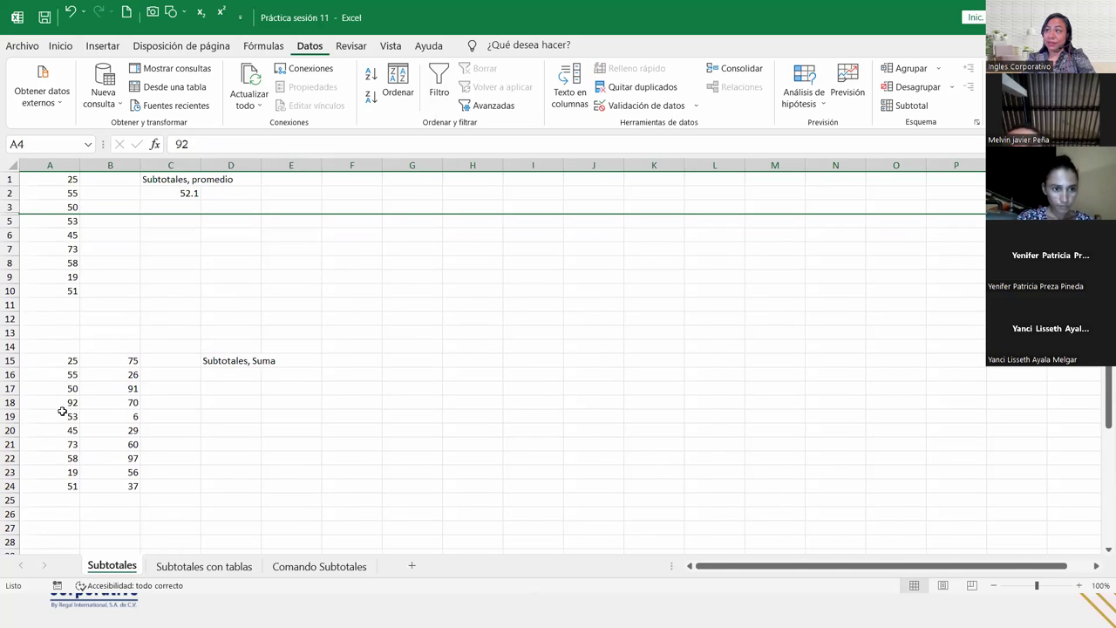
{"action": "left_click", "coordinate": [174, 192]}
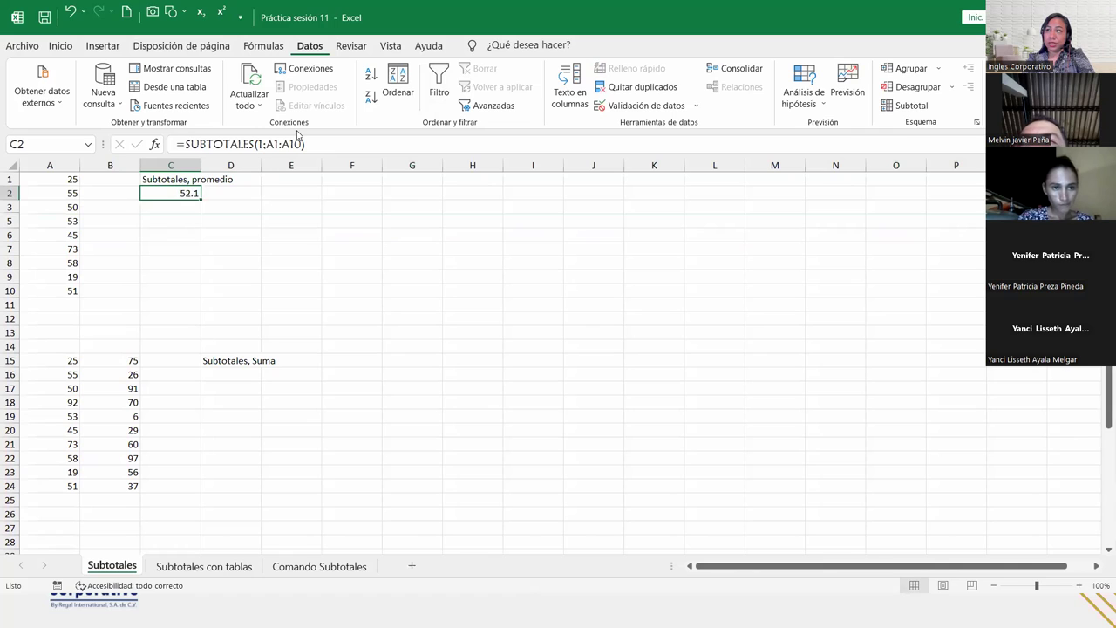
- Switch C2 to =SUBTOTALES(101;A1:A10) and unhide row 4
{"action": "left_click", "coordinate": [260, 143]}
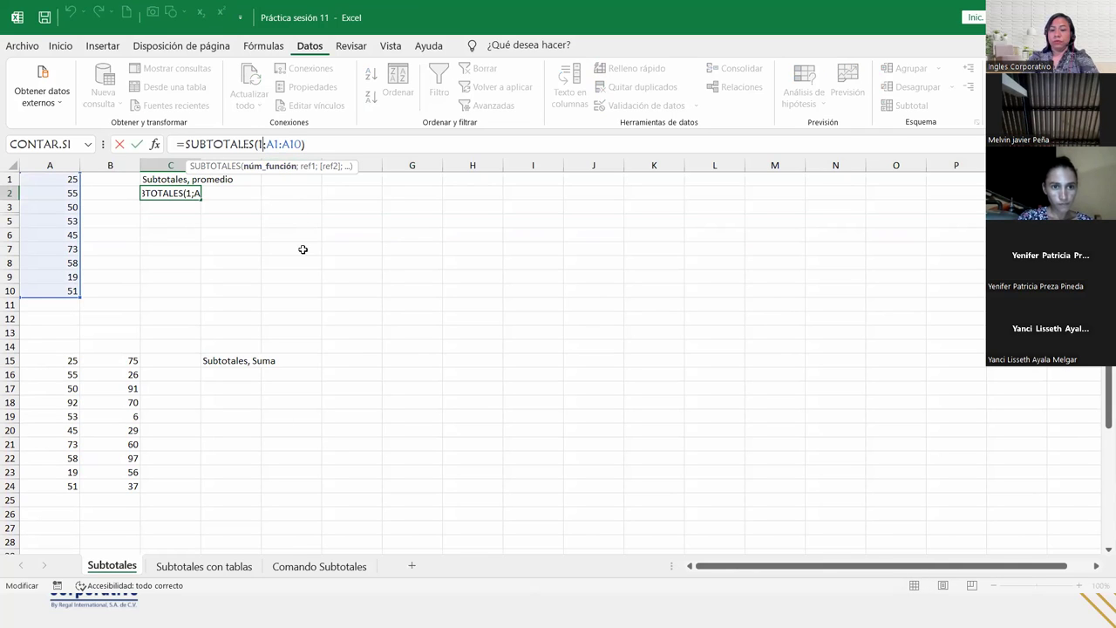
{"action": "type", "text": "01"}
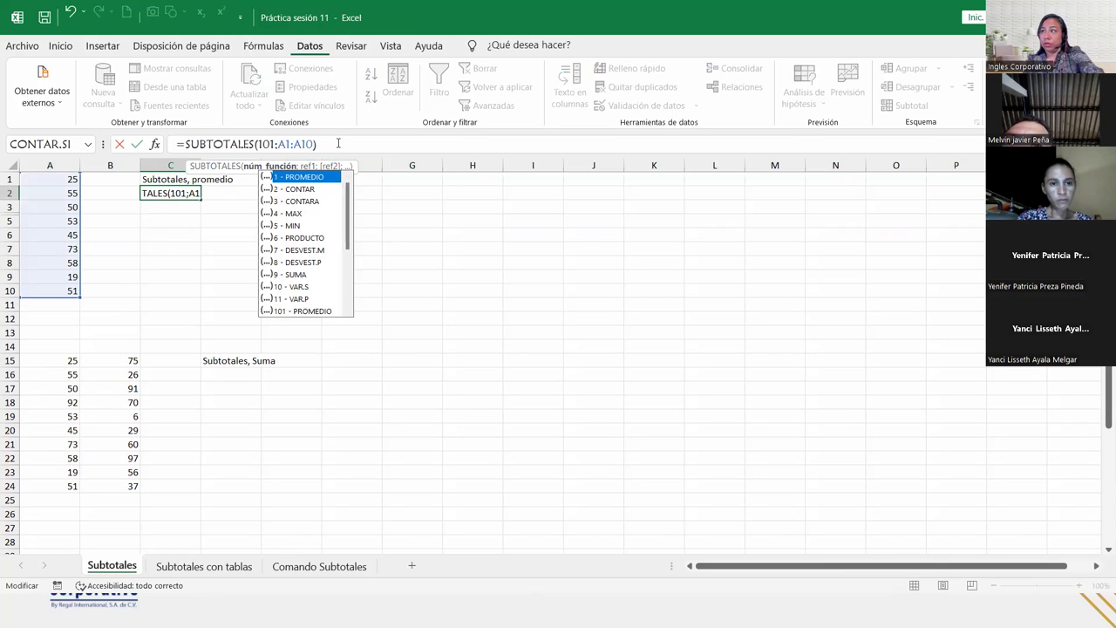
{"action": "key", "text": "Return"}
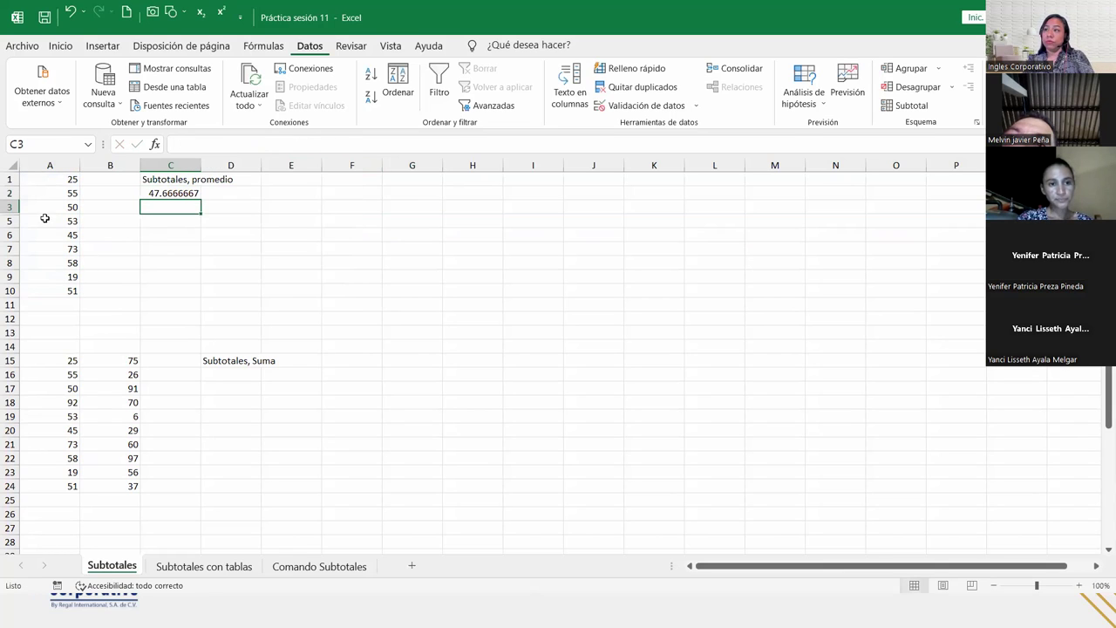
{"action": "double_click", "coordinate": [12, 212]}
{"action": "left_click", "coordinate": [171, 195]}
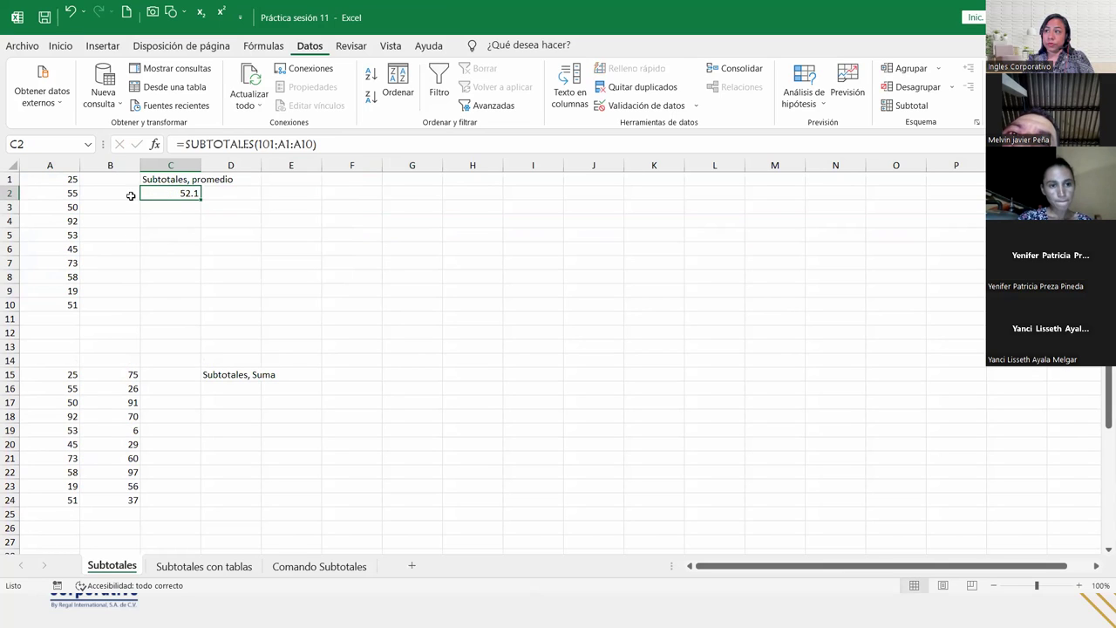
- Hide row 8 to see C2 drop to 51.4444444, then undo it
{"action": "left_click", "coordinate": [142, 275]}
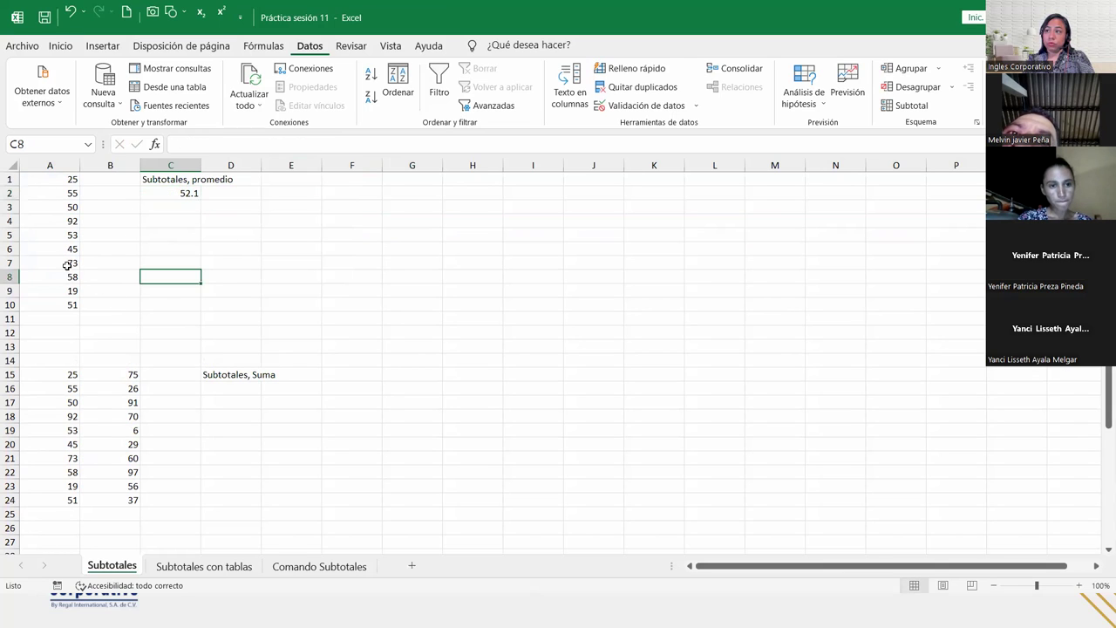
{"action": "right_click", "coordinate": [9, 275]}
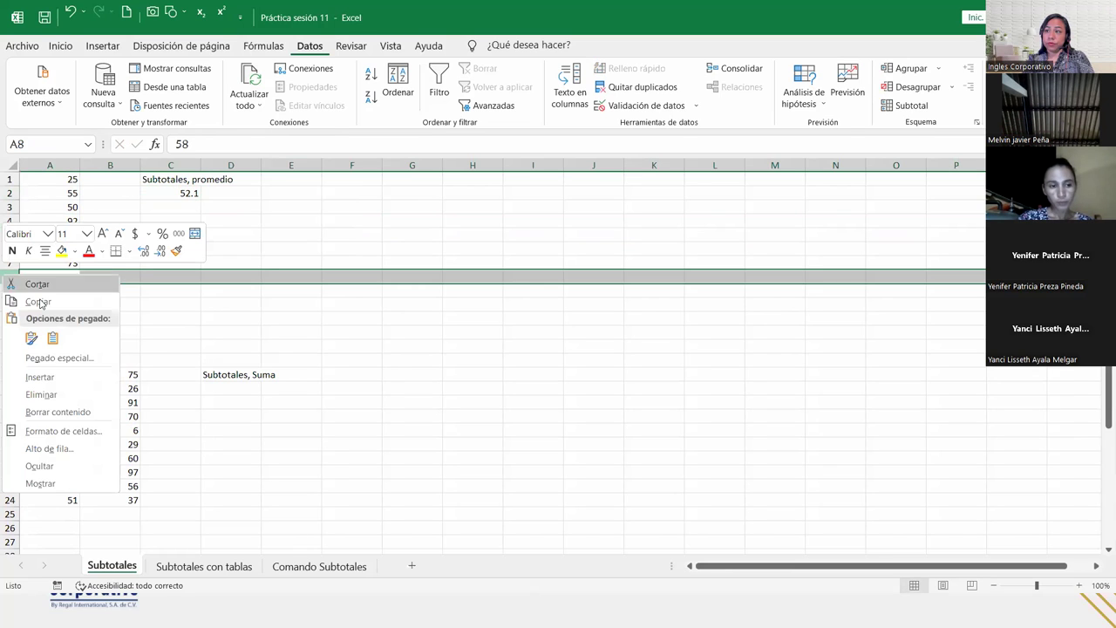
{"action": "left_click", "coordinate": [81, 464]}
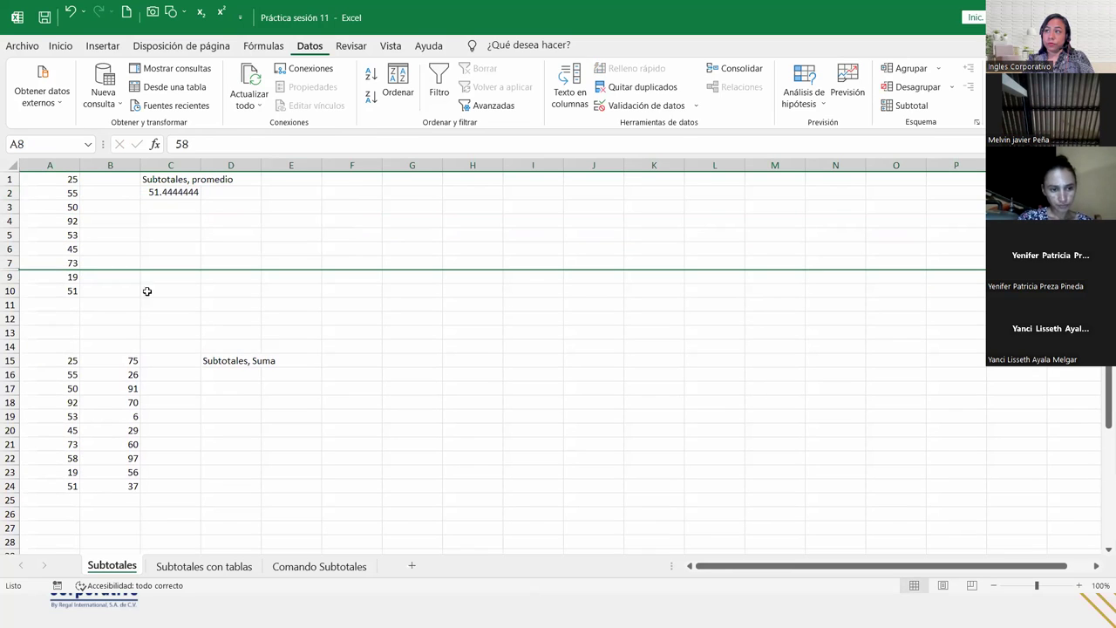
{"action": "left_click", "coordinate": [170, 192]}
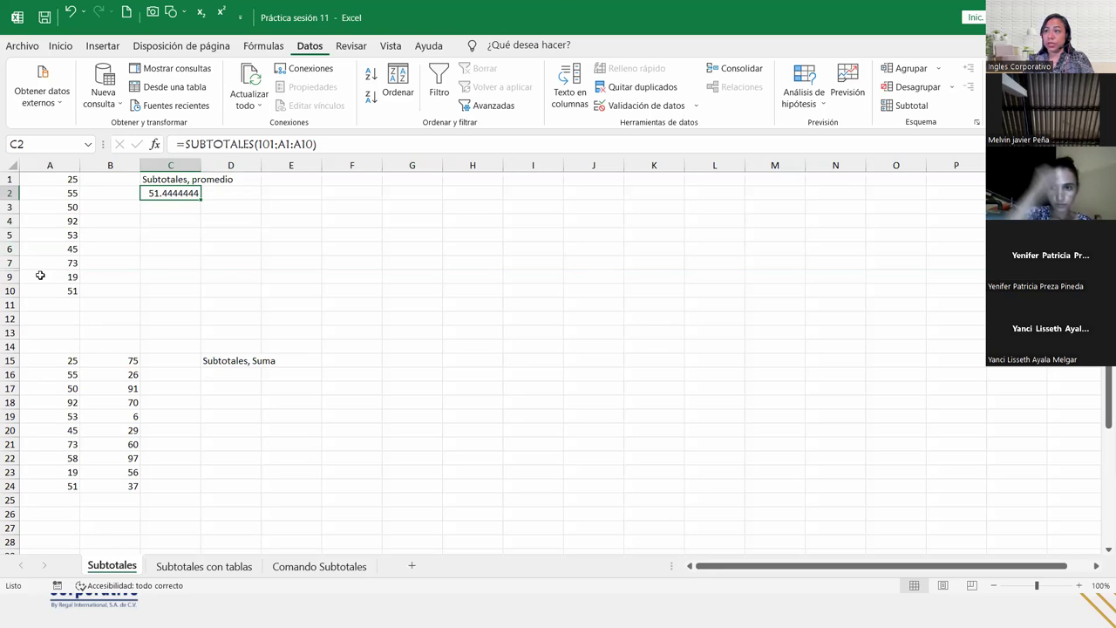
{"action": "left_click", "coordinate": [70, 10]}
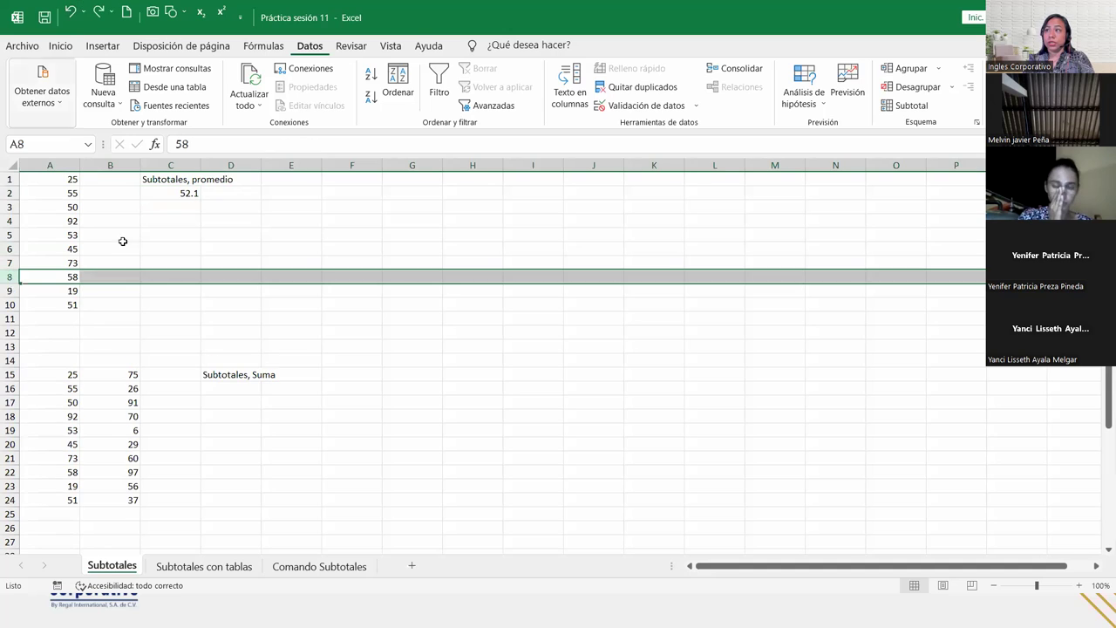
- Select C2 and put its formula back into edit mode
{"action": "left_click", "coordinate": [191, 182]}
{"action": "left_click", "coordinate": [184, 192]}
{"action": "double_click", "coordinate": [181, 193]}
- Change C2's function number from 101 to 1 and commit the formula
{"action": "left_click", "coordinate": [217, 193]}
{"action": "key", "text": "BackSpace"}
{"action": "key", "text": "BackSpace"}
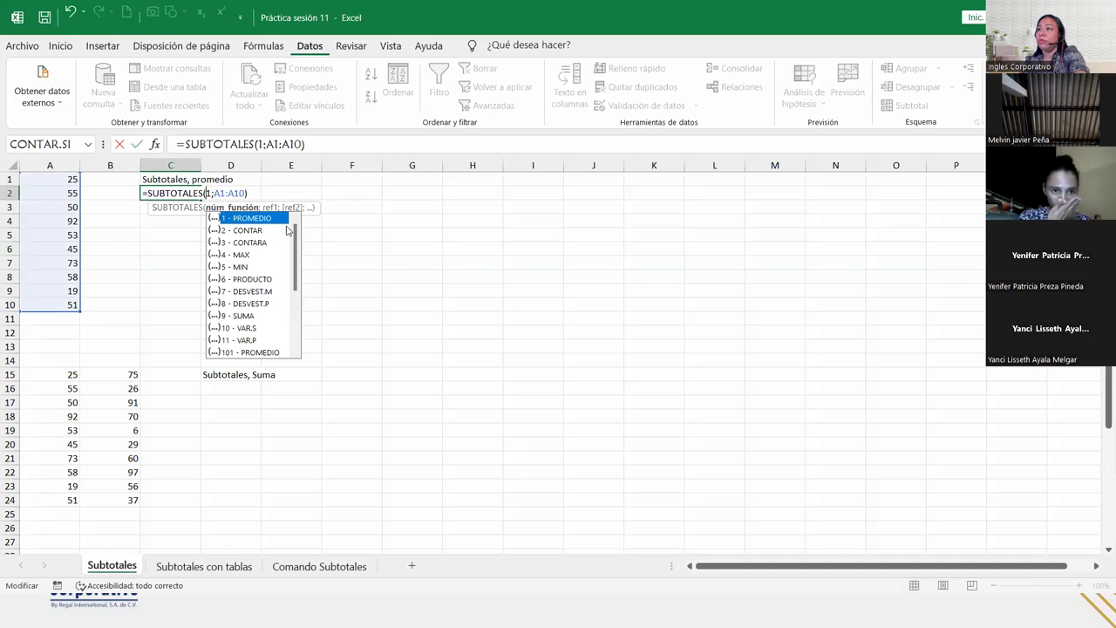
{"action": "left_click", "coordinate": [249, 352]}
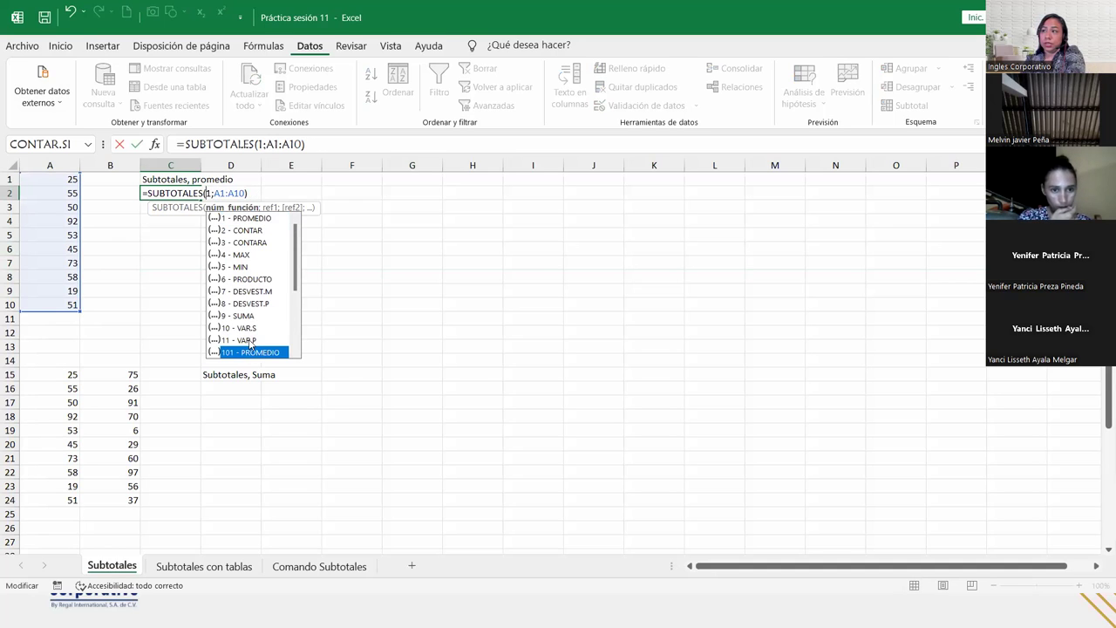
{"action": "left_click", "coordinate": [248, 194]}
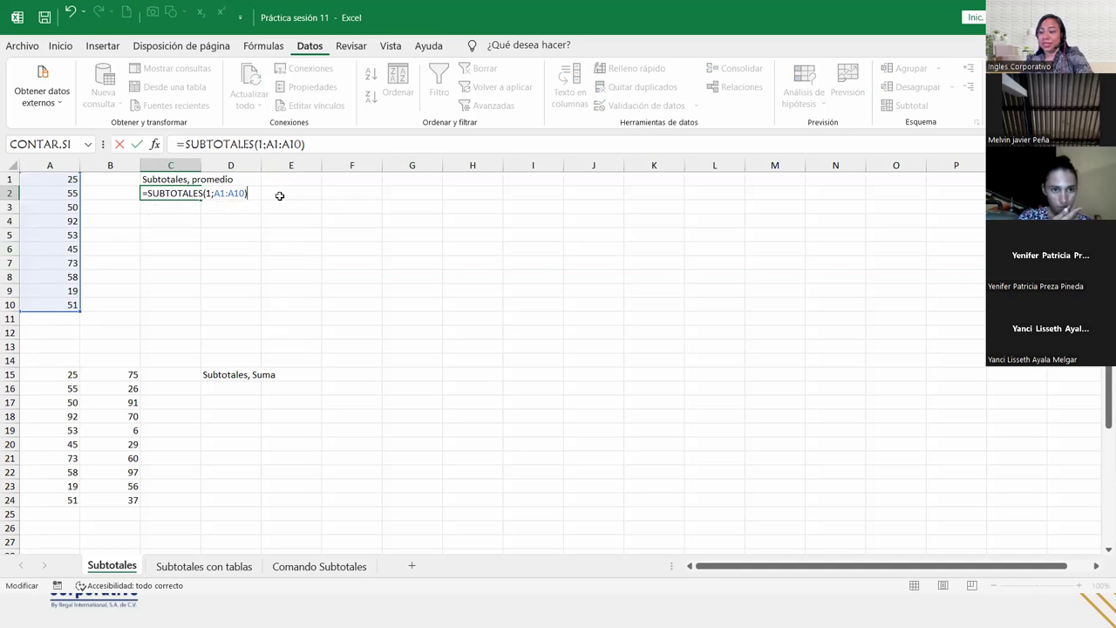
{"action": "key", "text": "Return"}
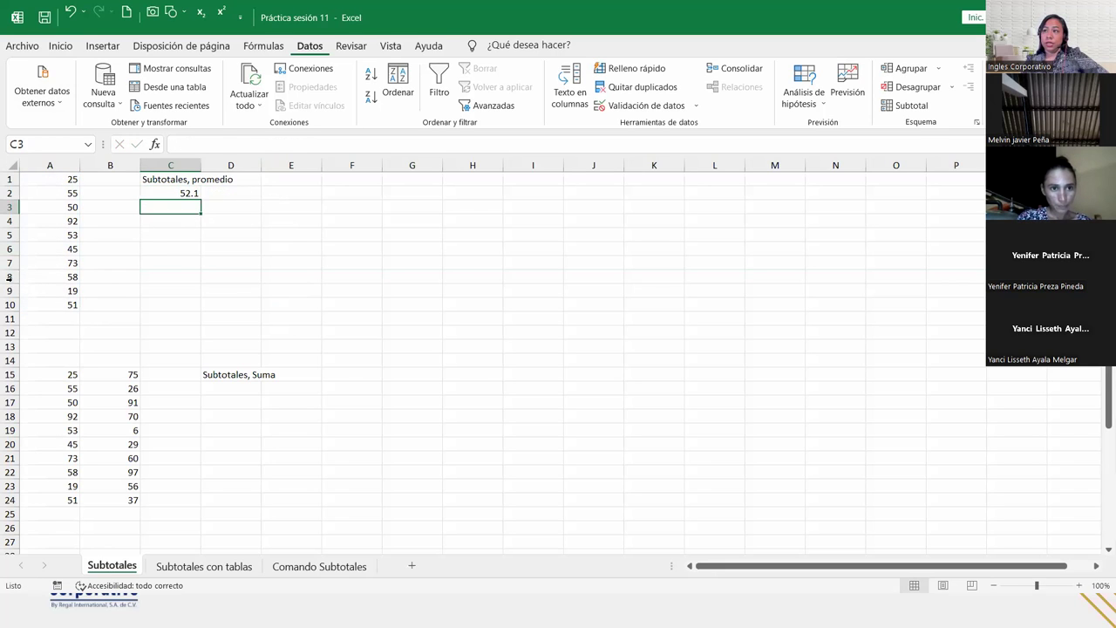
- Hide row 7 to test C2's average, undo it, and select D16
{"action": "left_click", "coordinate": [6, 265]}
{"action": "right_click", "coordinate": [6, 265]}
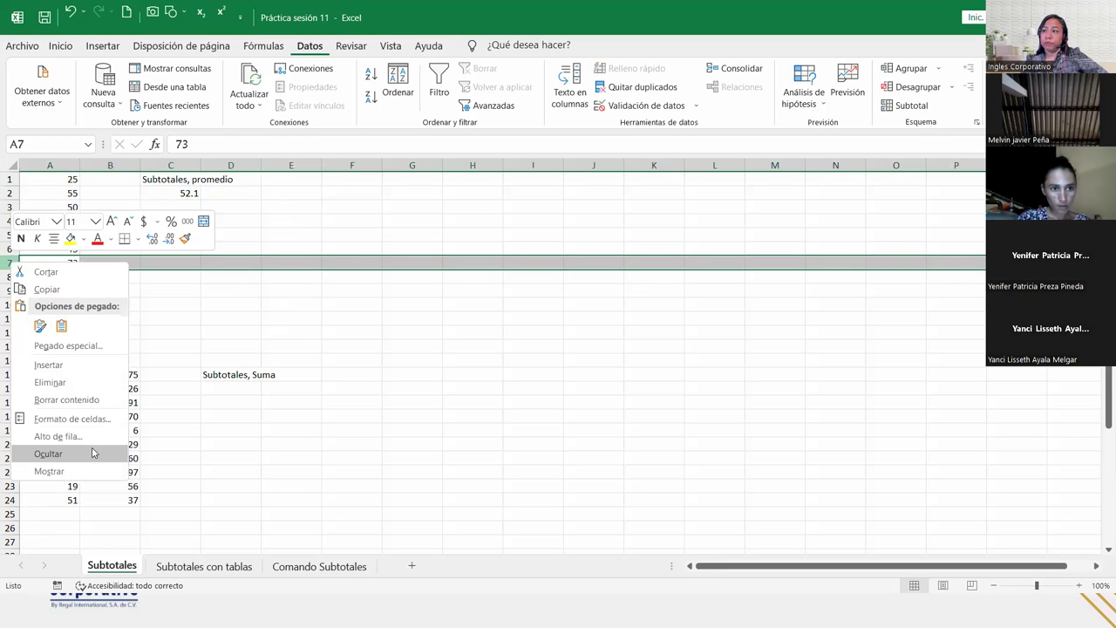
{"action": "left_click", "coordinate": [48, 454]}
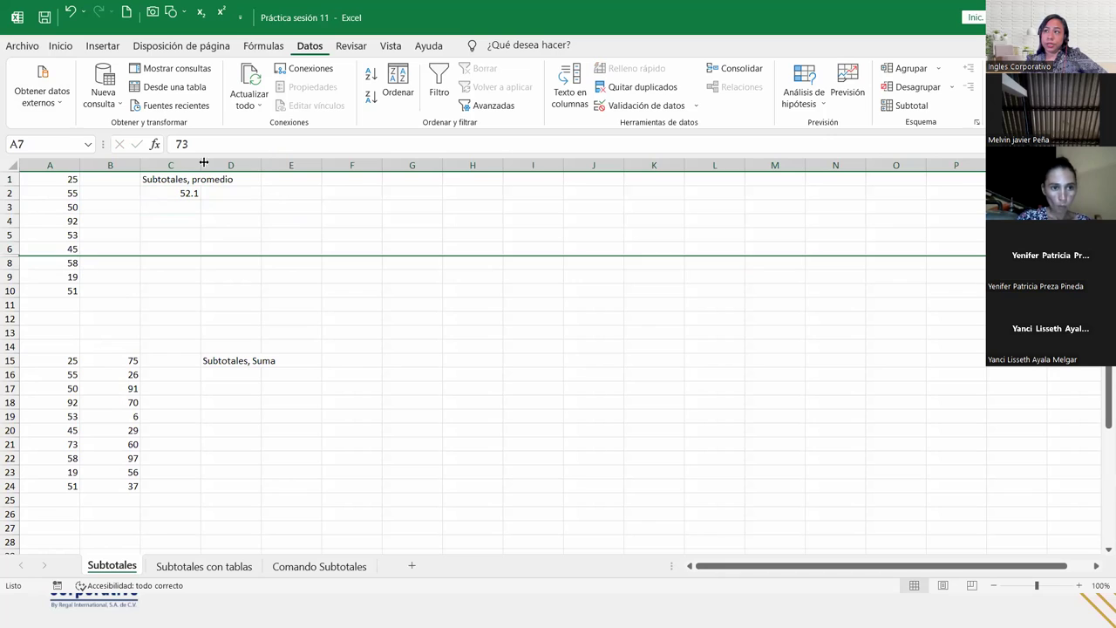
{"action": "left_click", "coordinate": [172, 191]}
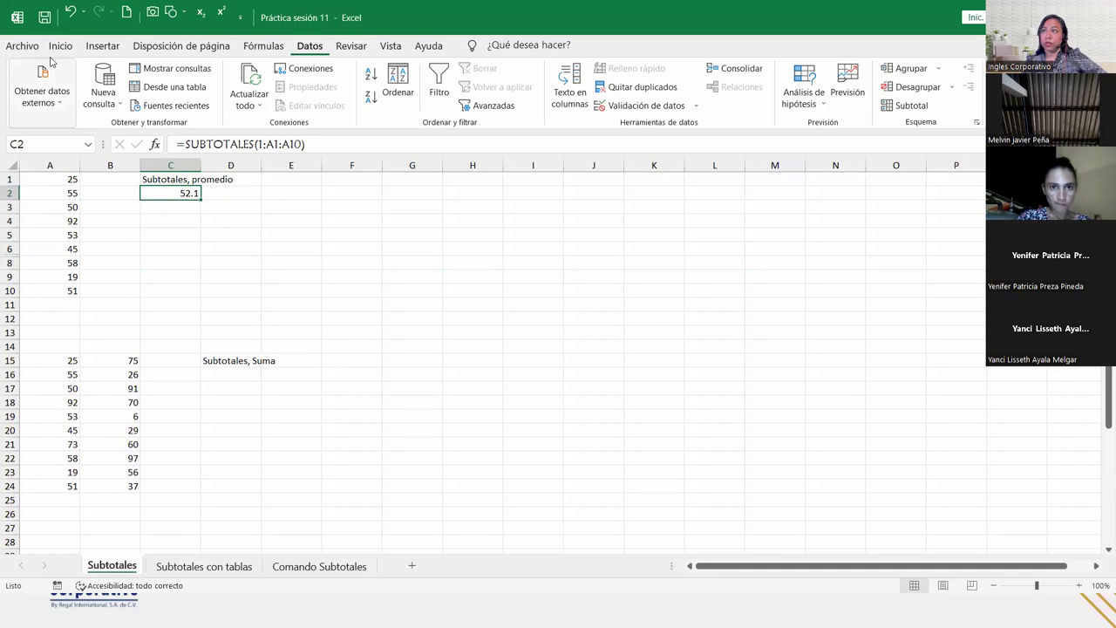
{"action": "key", "text": "ctrl+z"}
{"action": "left_click", "coordinate": [185, 196]}
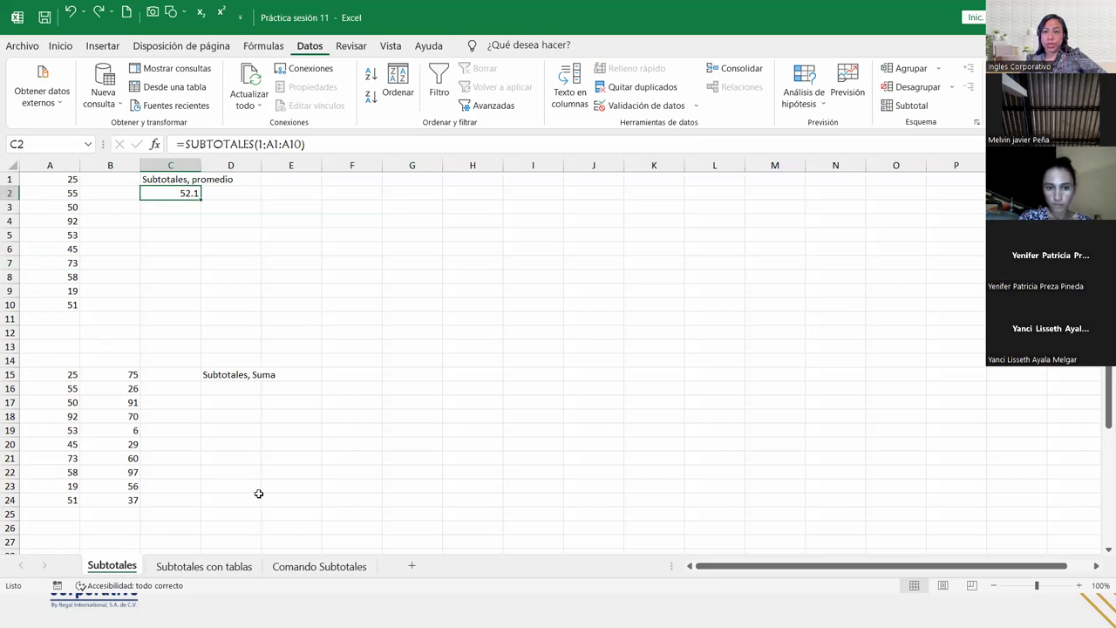
{"action": "left_click", "coordinate": [232, 388]}
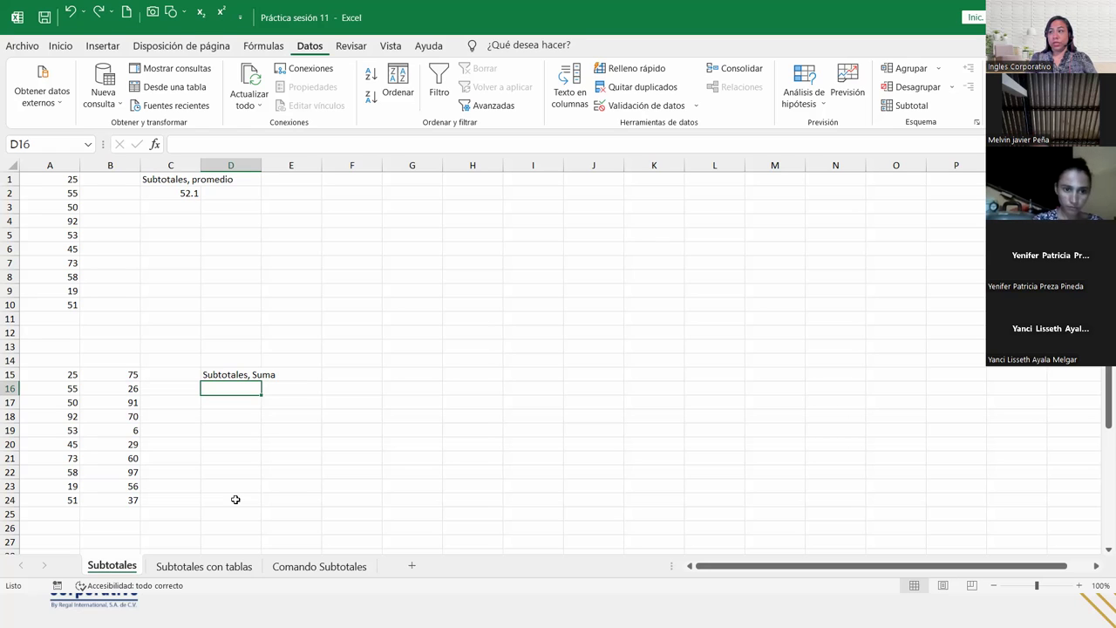
- Enter =SUBTOTALES(9;A15:A24;B15:B24) in D16, giving a sum of 1068
{"action": "type", "text": "="}
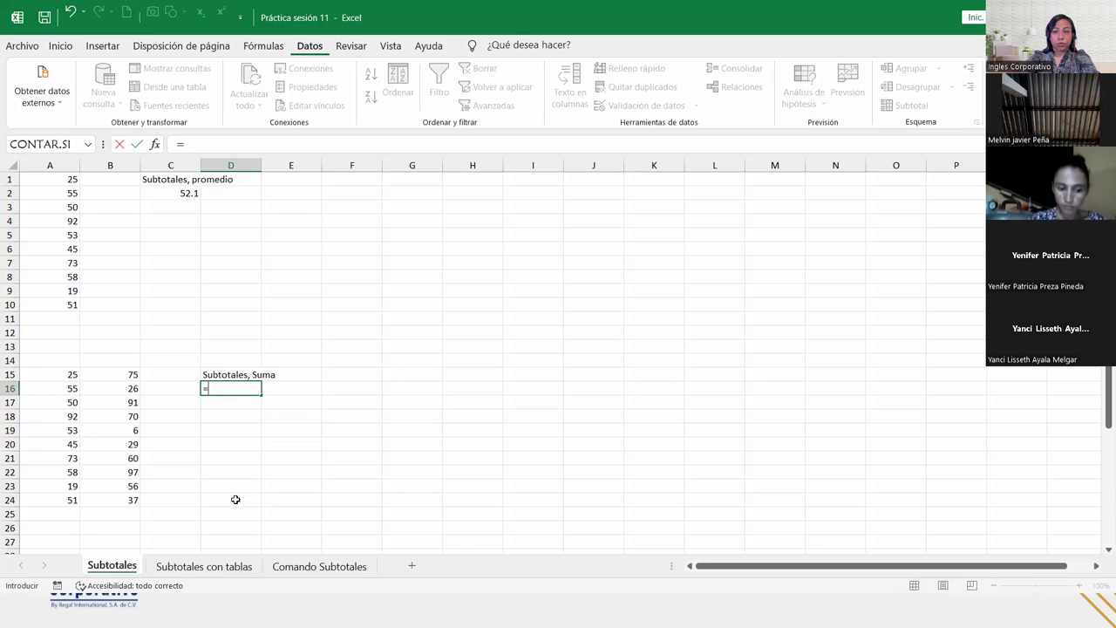
{"action": "type", "text": "sub"}
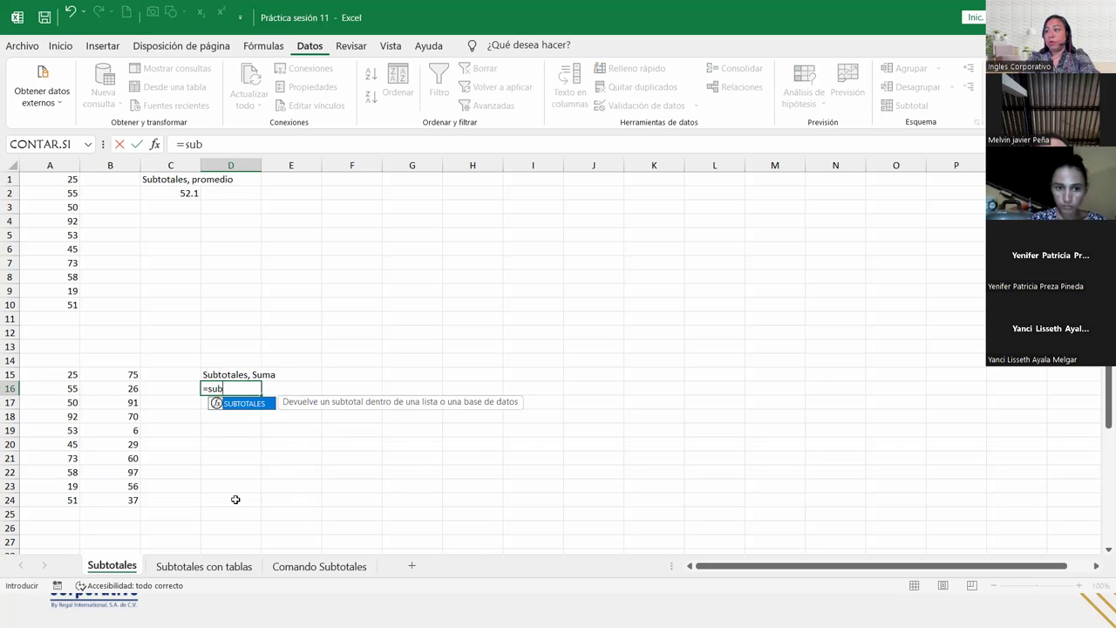
{"action": "key", "text": "Tab"}
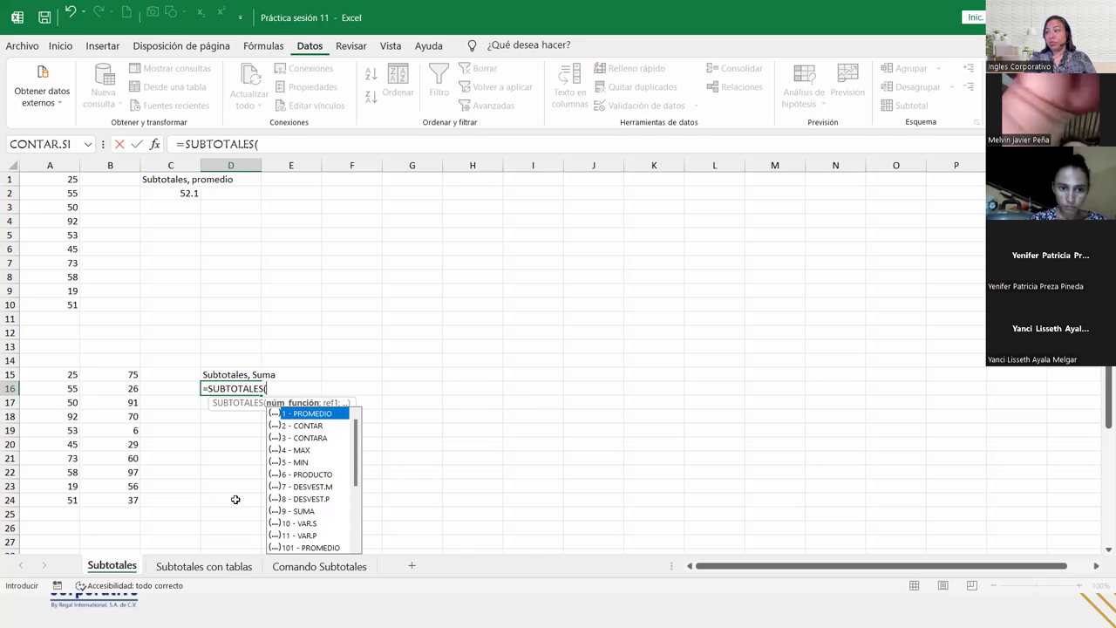
{"action": "key", "text": "Down"}
{"action": "key", "text": "Down"}
{"action": "key", "text": "Down"}
{"action": "key", "text": "Down"}
{"action": "key", "text": "Down"}
{"action": "key", "text": "Down"}
{"action": "key", "text": "Down"}
{"action": "key", "text": "Down"}
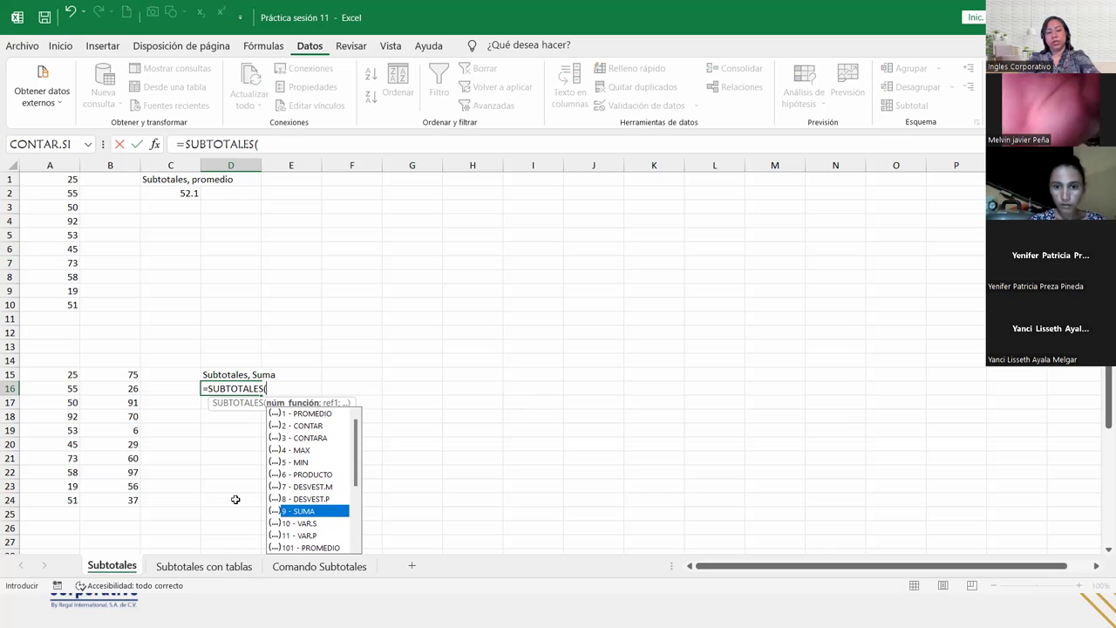
{"action": "type", "text": "9"}
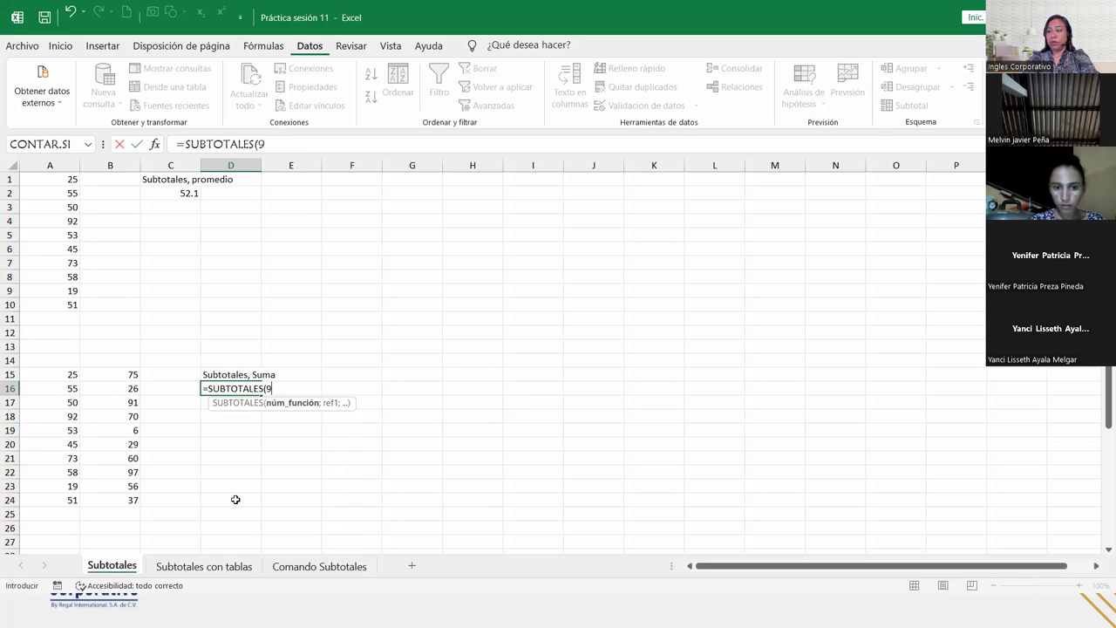
{"action": "type", "text": ";"}
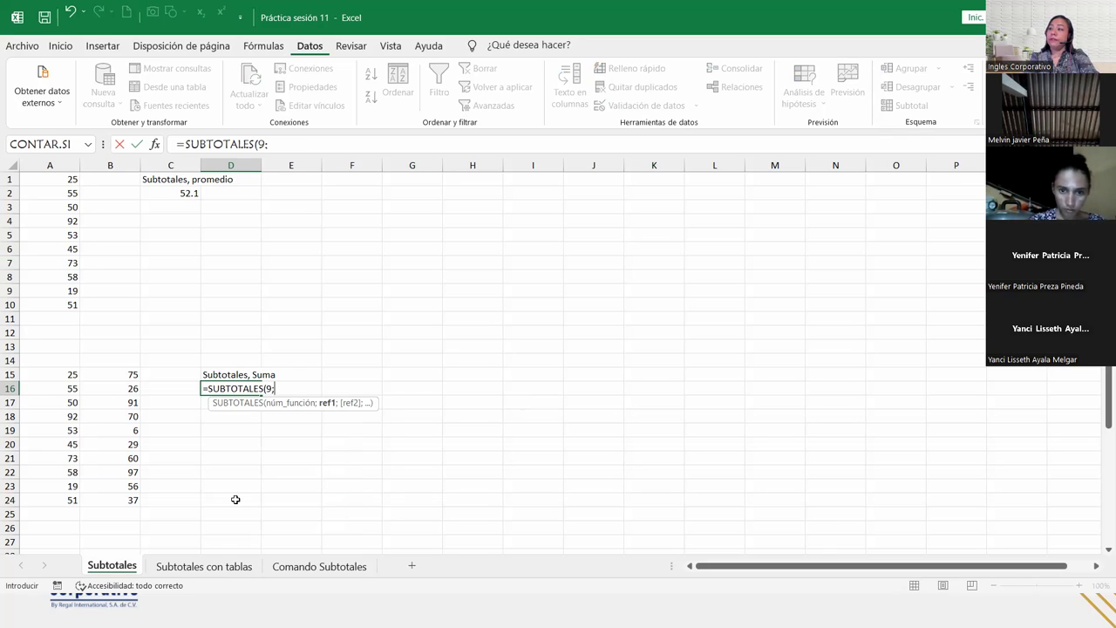
{"action": "left_click_drag", "start_coordinate": [53, 373], "coordinate": [64, 494]}
{"action": "type", "text": ";"}
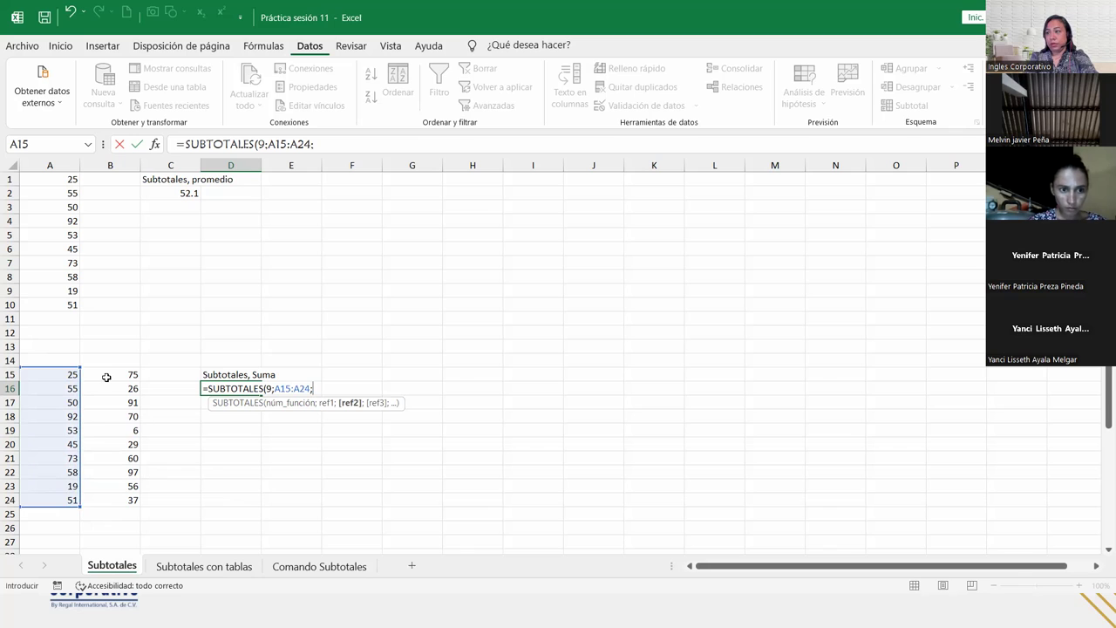
{"action": "left_click_drag", "start_coordinate": [106, 372], "coordinate": [105, 497]}
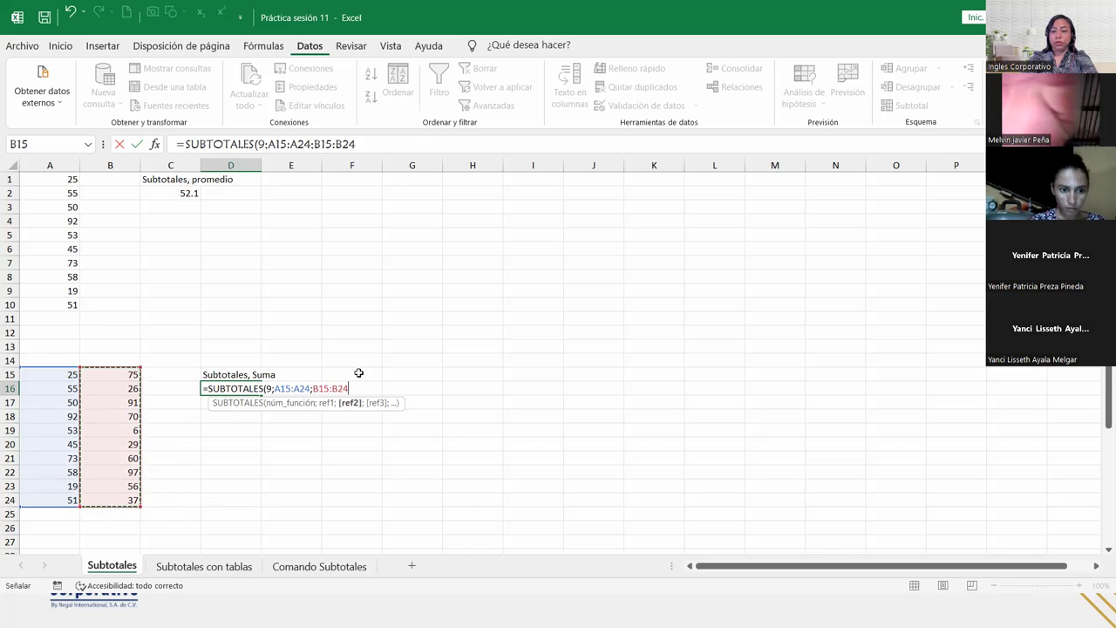
{"action": "type", "text": ")"}
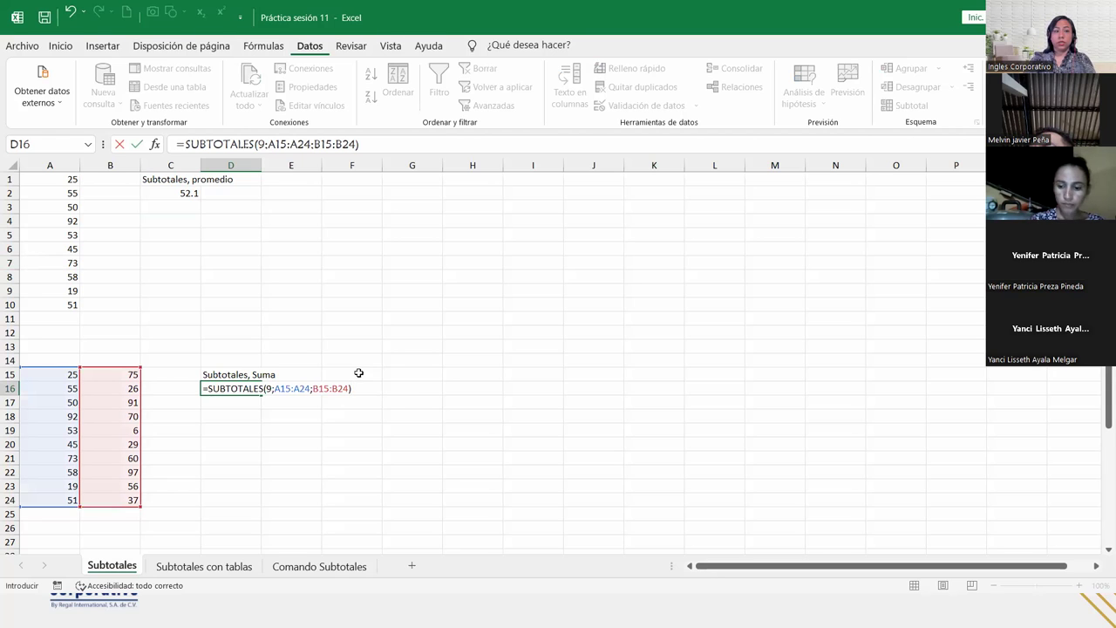
{"action": "key", "text": "Return"}
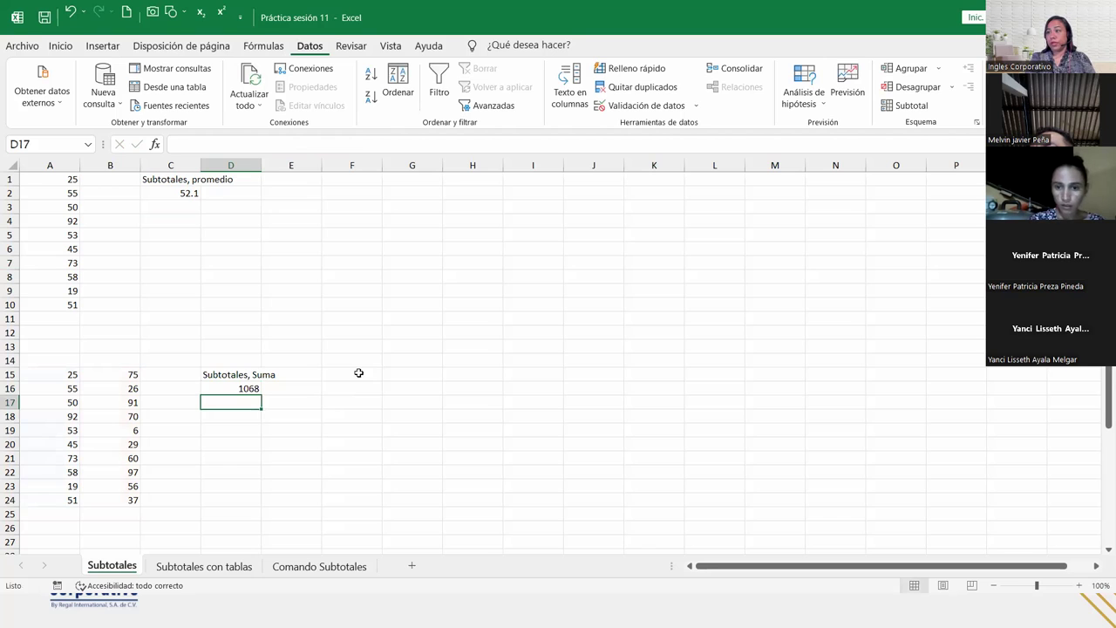
- Hide row 19 to test the D16 sum, then undo to restore it
{"action": "left_click", "coordinate": [224, 388]}
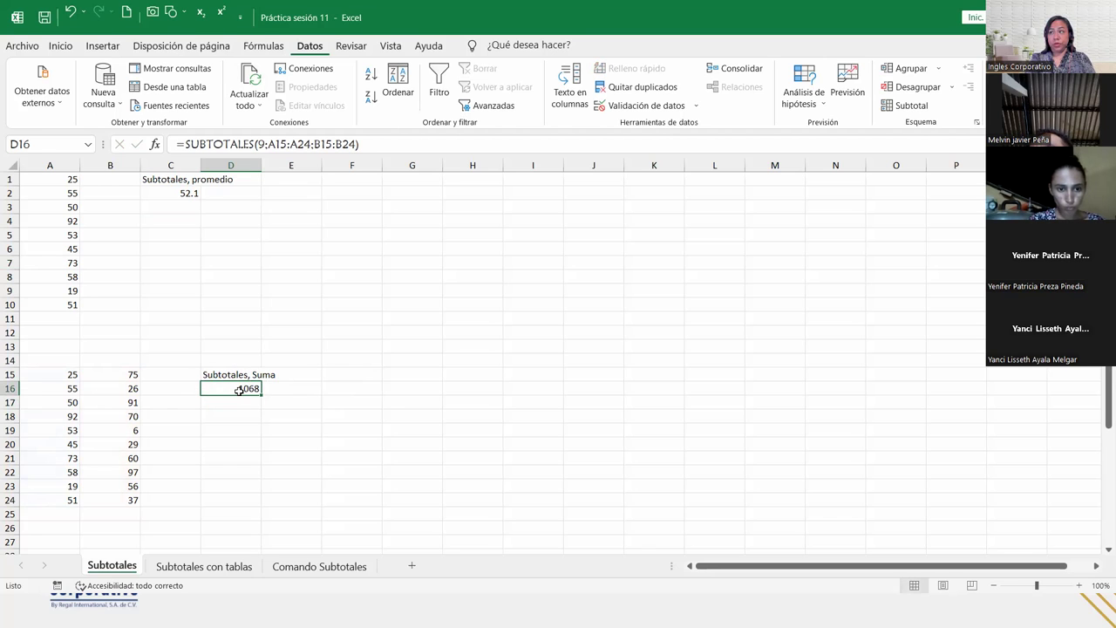
{"action": "left_click", "coordinate": [12, 430]}
{"action": "right_click", "coordinate": [13, 433]}
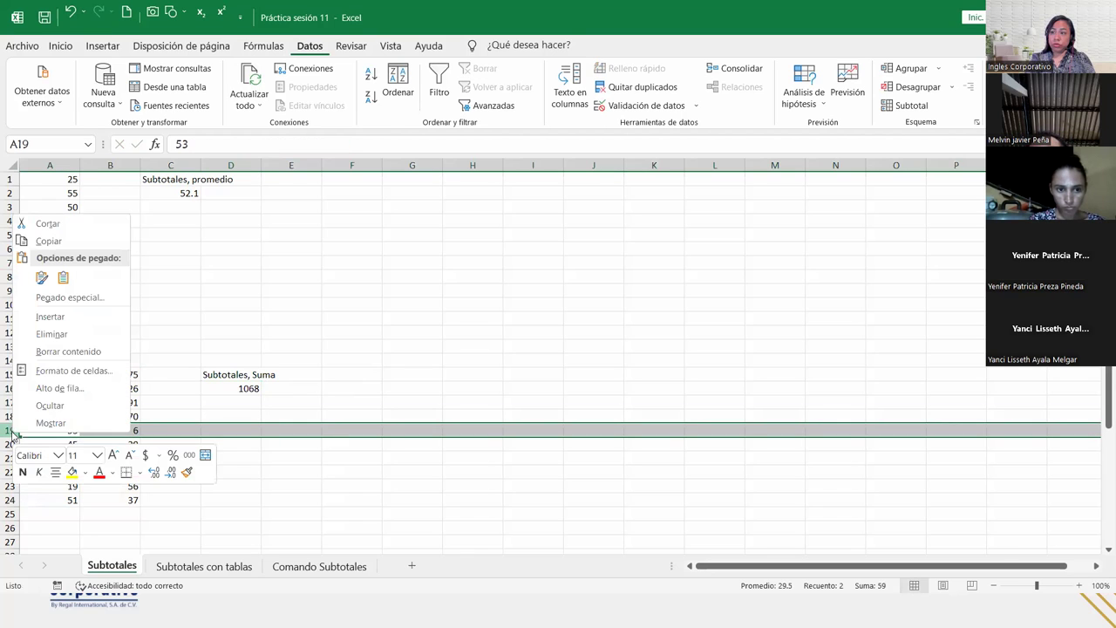
{"action": "left_click", "coordinate": [42, 406]}
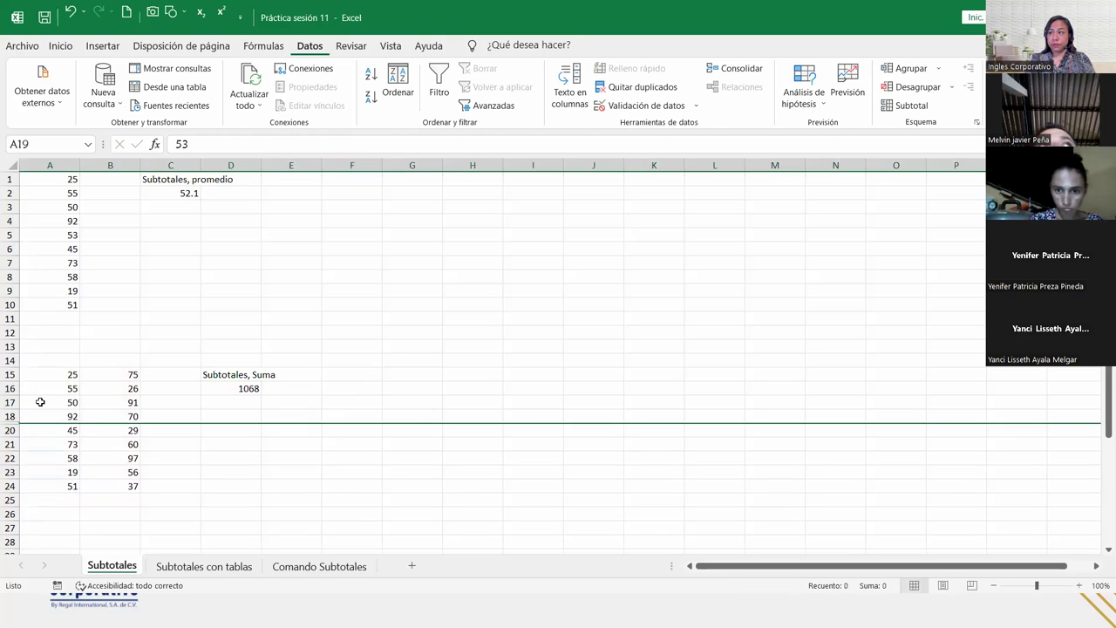
{"action": "left_click", "coordinate": [88, 445]}
{"action": "left_click", "coordinate": [251, 389]}
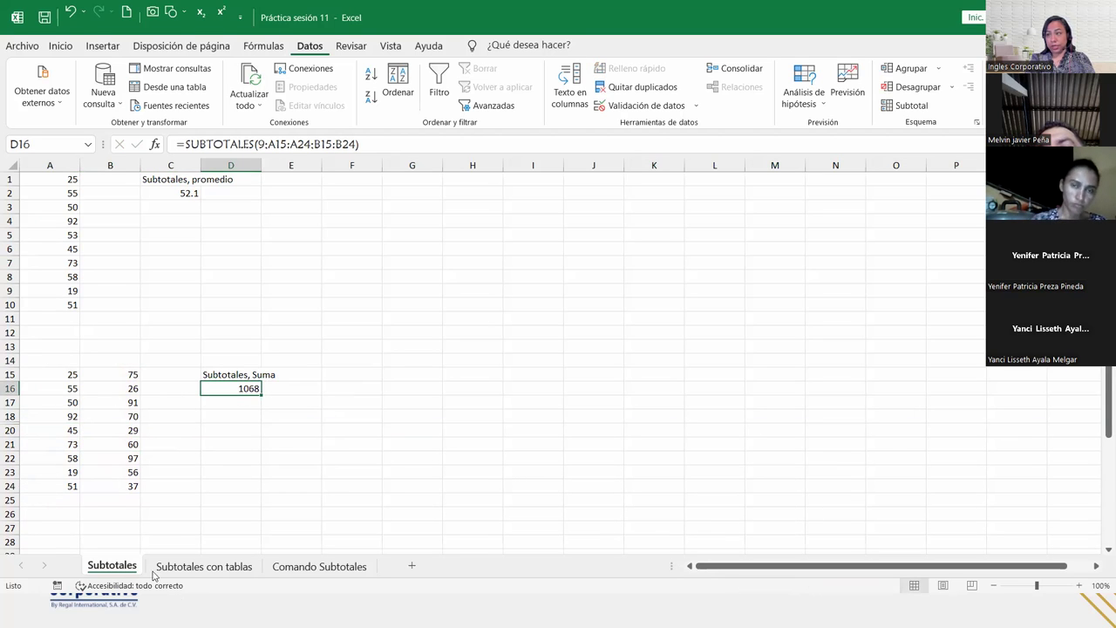
{"action": "left_click", "coordinate": [70, 12]}
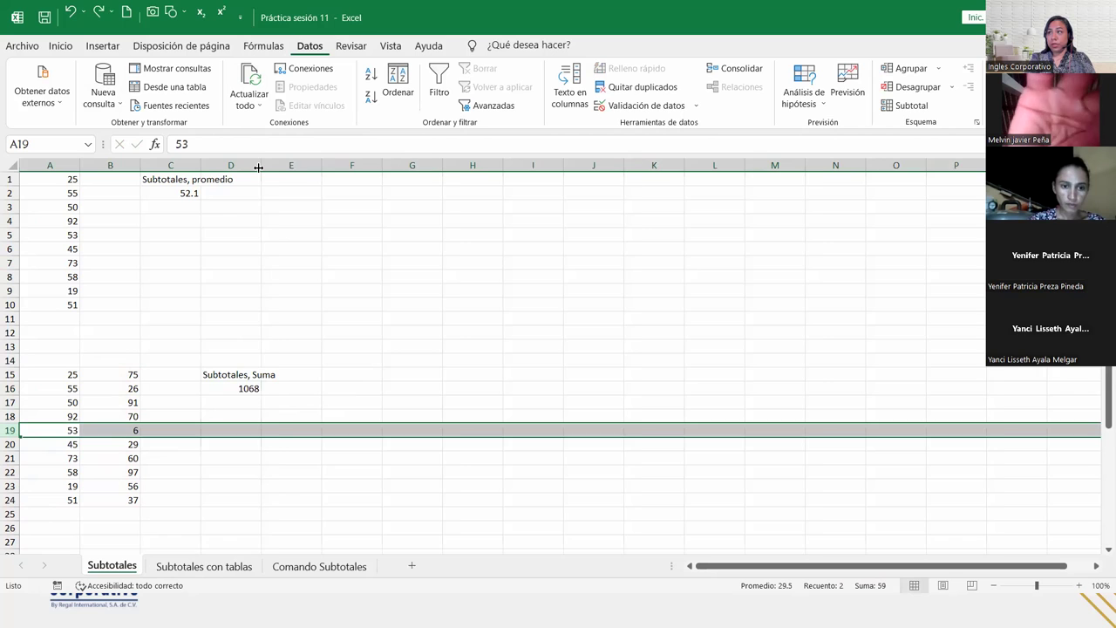
- Widen column D and start editing the 'Subtotales, Suma' label in D15
{"action": "left_click_drag", "start_coordinate": [256, 162], "coordinate": [275, 162]}
{"action": "left_click", "coordinate": [252, 373]}
{"action": "double_click", "coordinate": [252, 373]}
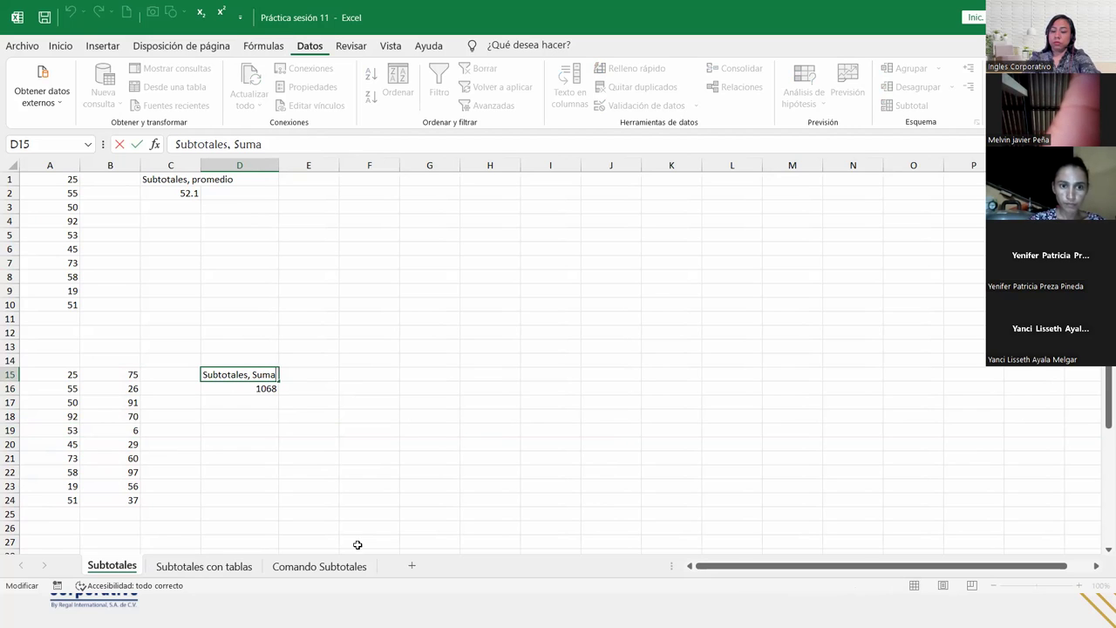
- Finish the D15 label as 'Subtotales, Suma-9' and widen column D slightly
{"action": "type", "text": "-9"}
{"action": "key", "text": "Return"}
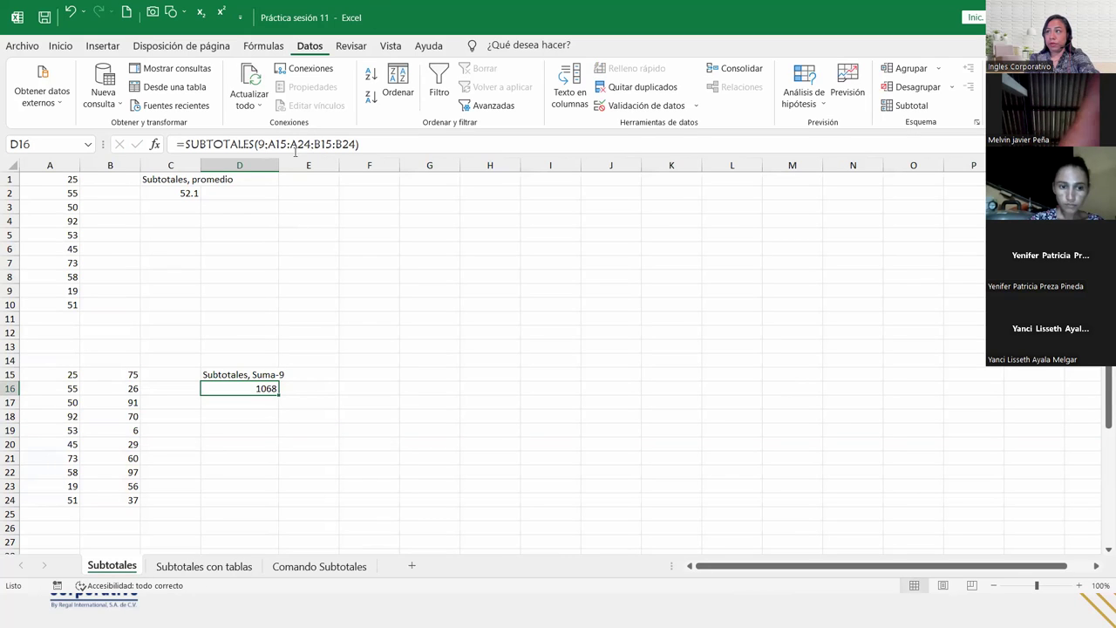
{"action": "left_click_drag", "start_coordinate": [280, 168], "coordinate": [288, 168]}
- Label cell E15 'Subtotales, Suma-109'
{"action": "left_click", "coordinate": [333, 373]}
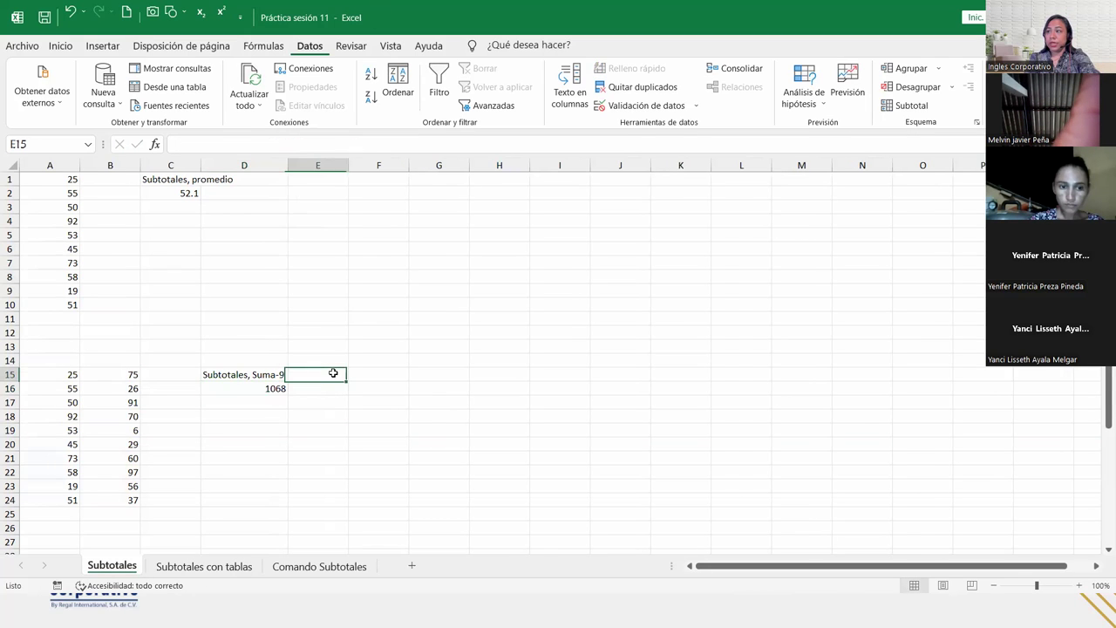
{"action": "type", "text": "Subtotales,"}
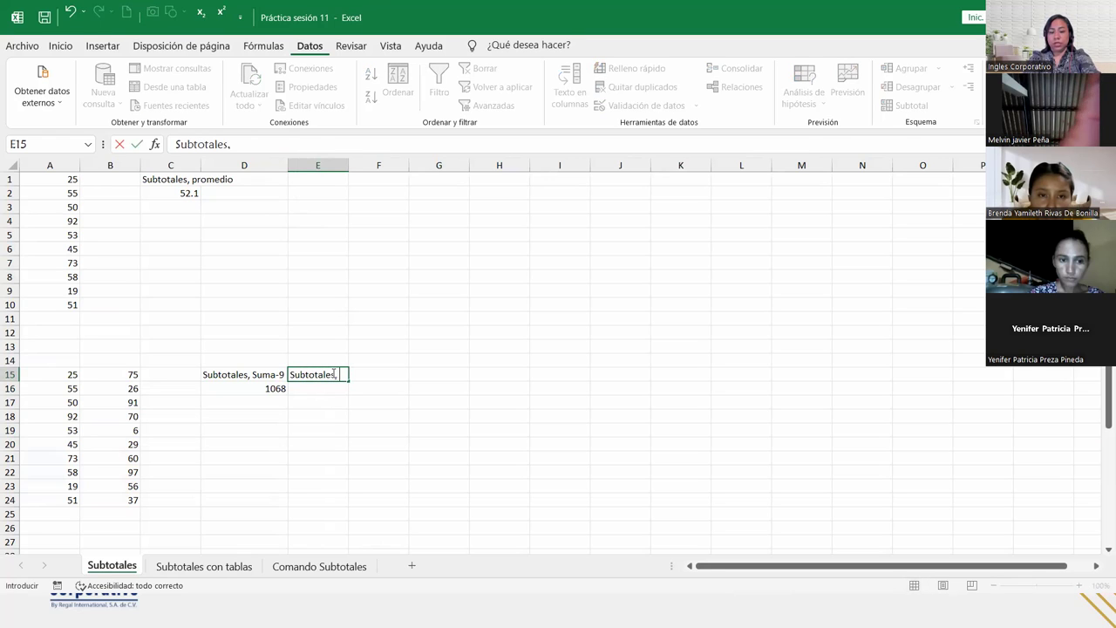
{"action": "key", "text": "BackSpace"}
{"action": "key", "text": "BackSpace"}
{"action": "key", "text": "BackSpace"}
{"action": "key", "text": "BackSpace"}
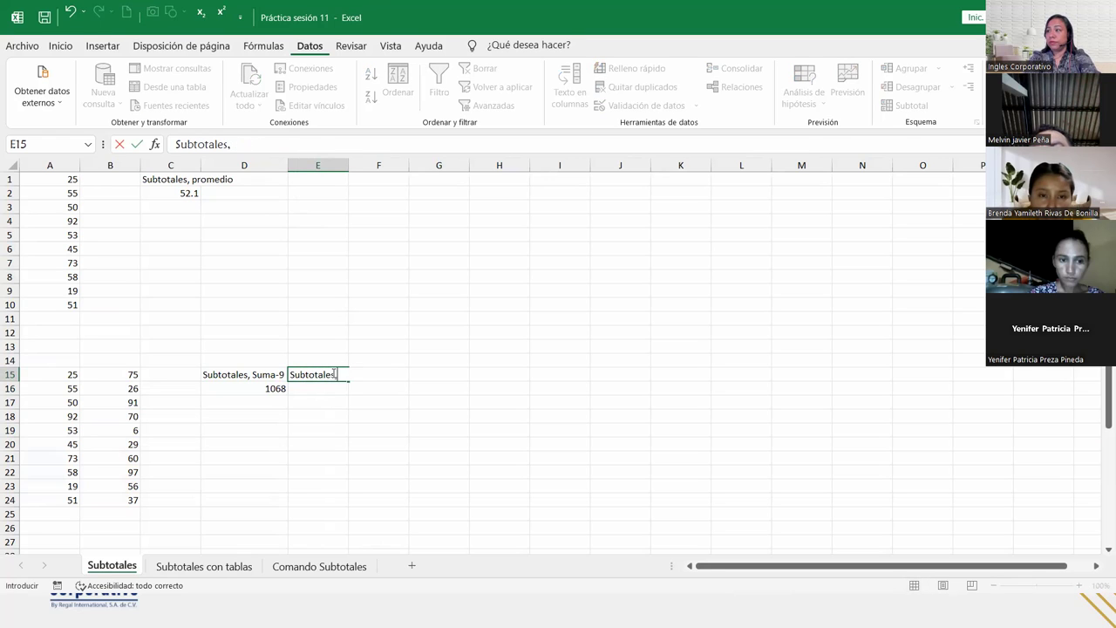
{"action": "type", "text": " Su"}
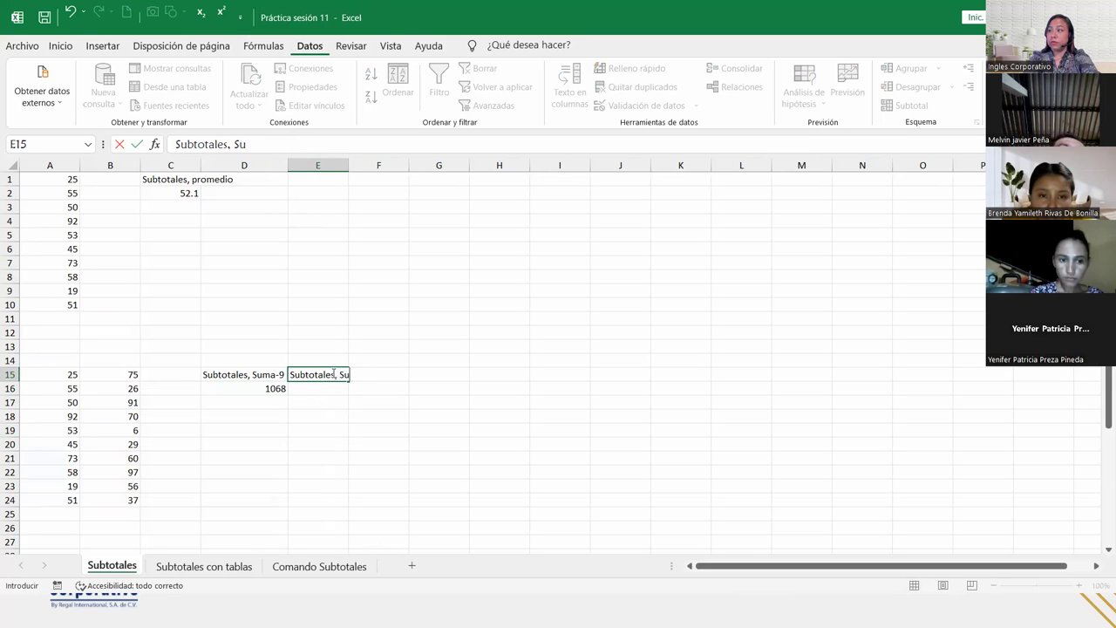
{"action": "type", "text": "ma-109"}
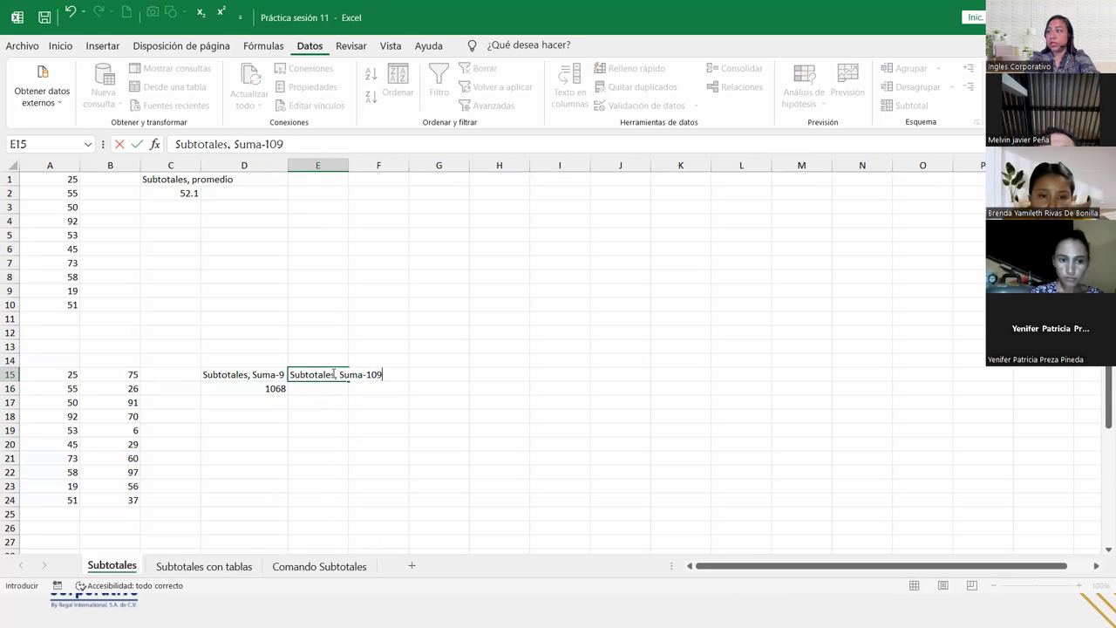
{"action": "key", "text": "Return"}
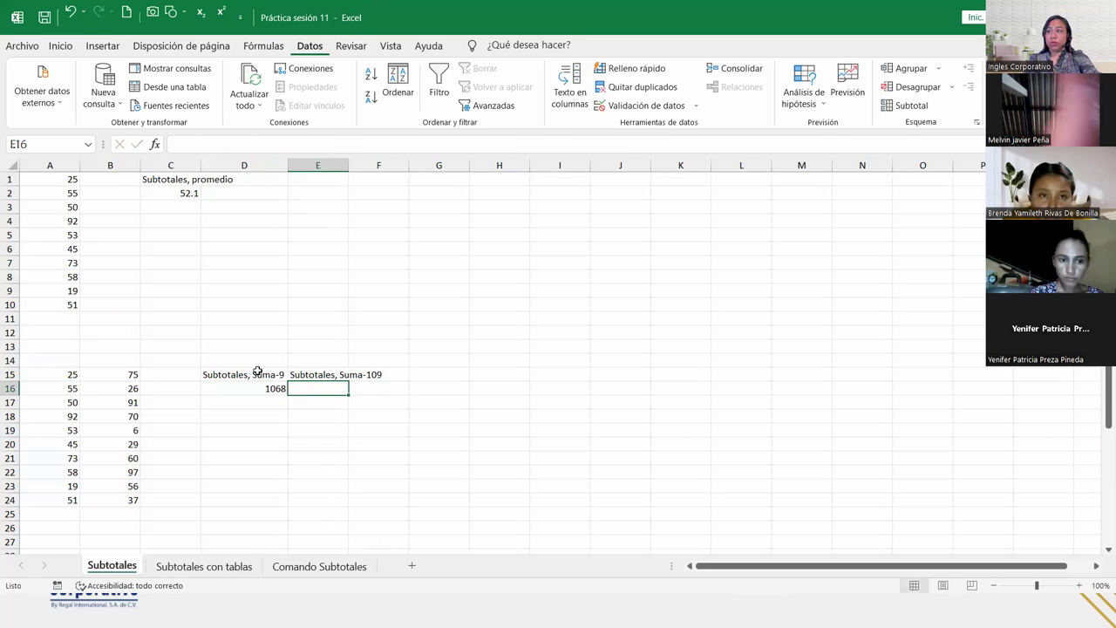
- Autofit column E to the Suma-109 label and compare both headings
{"action": "left_click_drag", "start_coordinate": [257, 371], "coordinate": [324, 383]}
{"action": "left_click", "coordinate": [296, 415]}
{"action": "left_click", "coordinate": [301, 376]}
{"action": "left_click", "coordinate": [302, 387]}
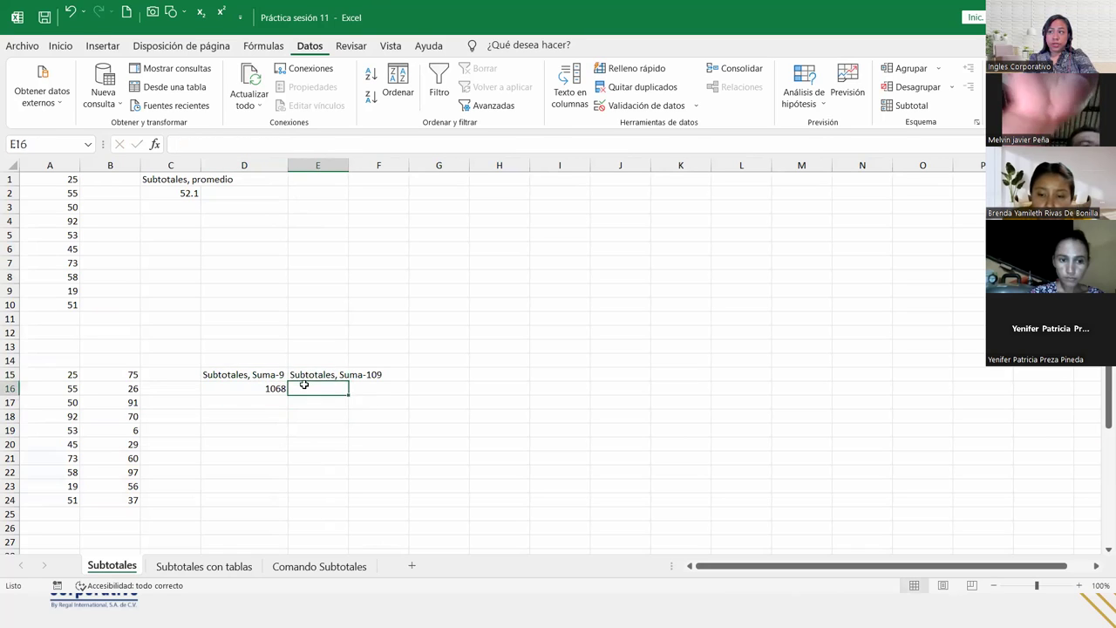
{"action": "double_click", "coordinate": [348, 166]}
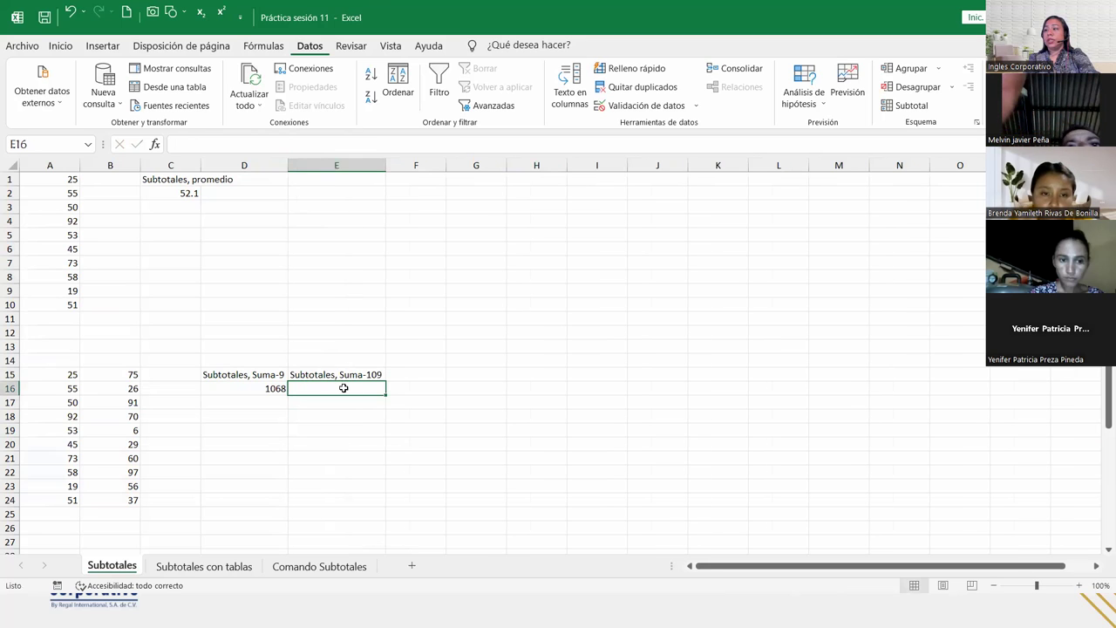
{"action": "left_click", "coordinate": [291, 373]}
{"action": "left_click", "coordinate": [282, 373]}
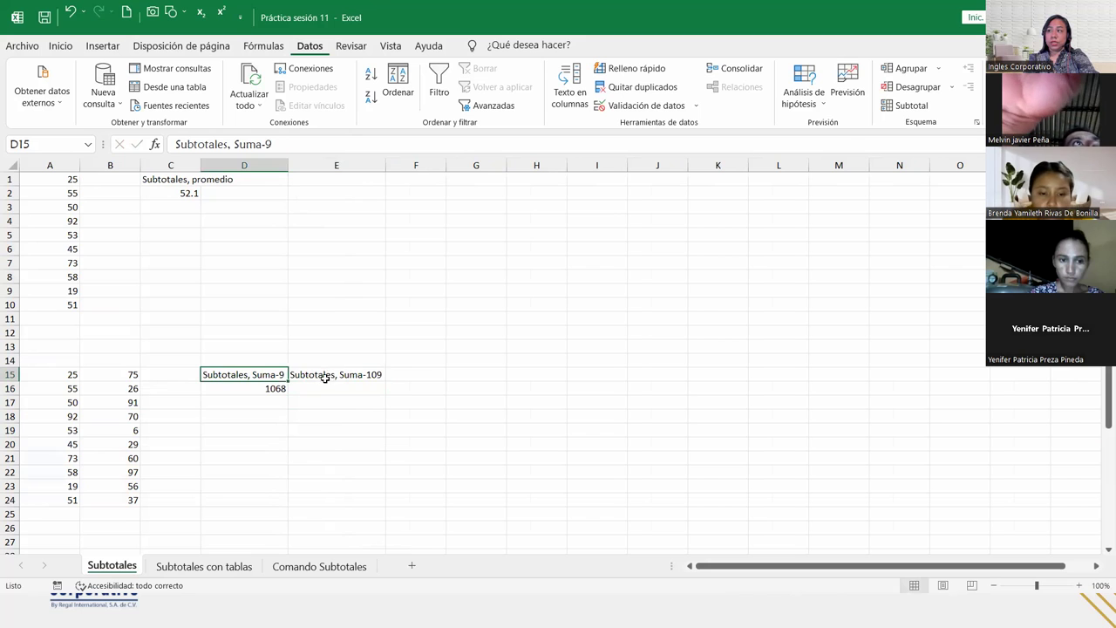
{"action": "left_click", "coordinate": [323, 378]}
- Zoom the sheet to 180% and move to cell E16
{"action": "scroll", "coordinate": [568, 365], "scroll_direction": "down", "scroll_amount": 4}
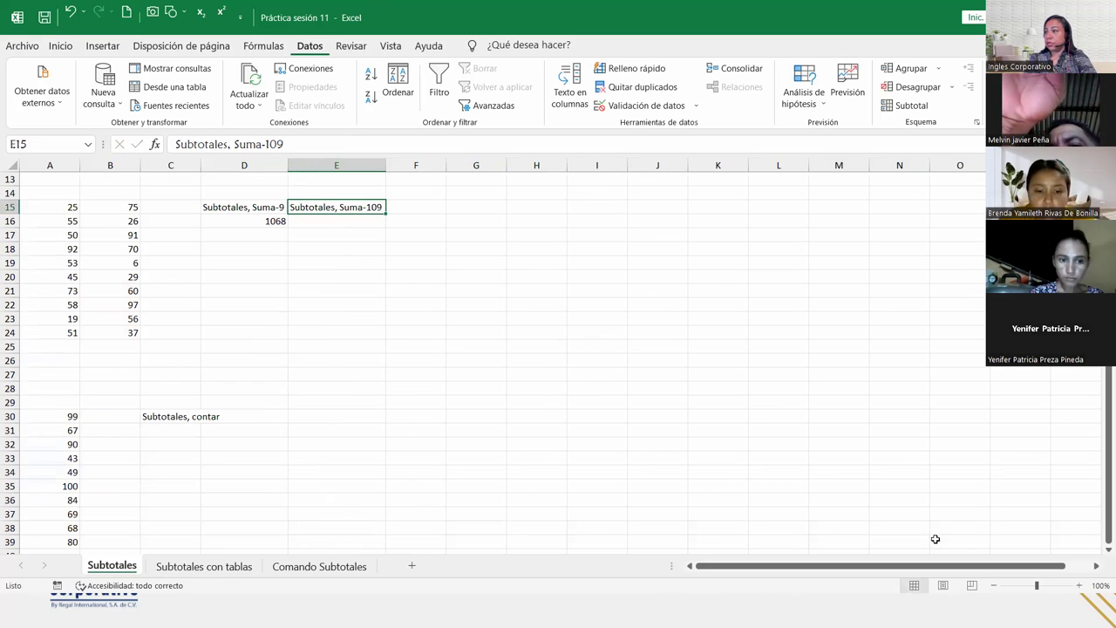
{"action": "left_click", "coordinate": [1080, 585]}
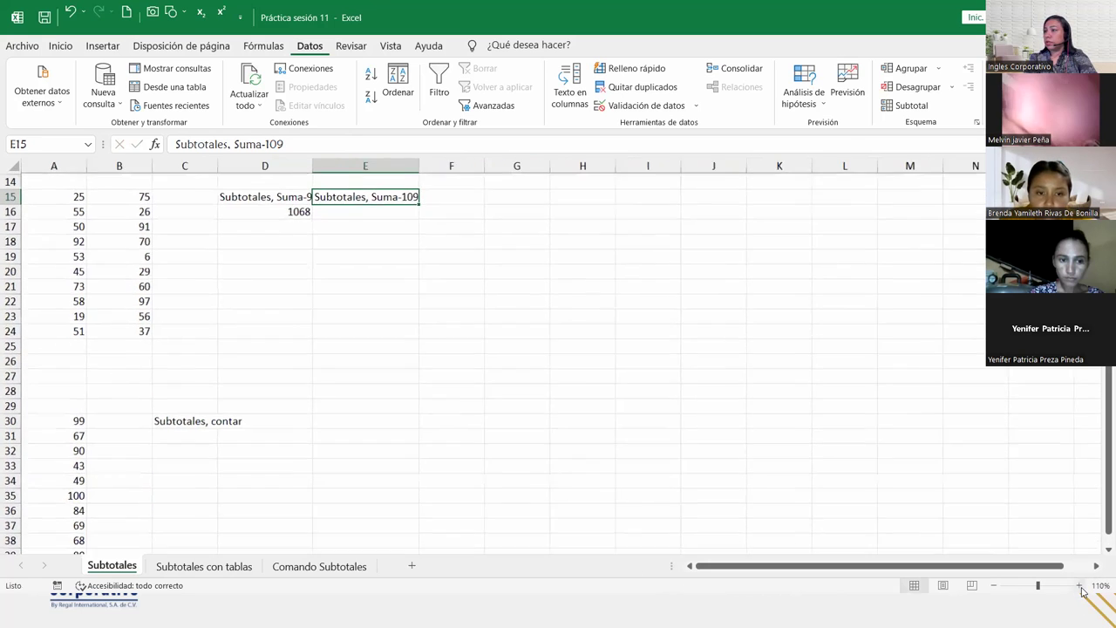
{"action": "left_click", "coordinate": [1079, 585]}
{"action": "left_click", "coordinate": [1079, 585]}
{"action": "left_click", "coordinate": [1079, 585]}
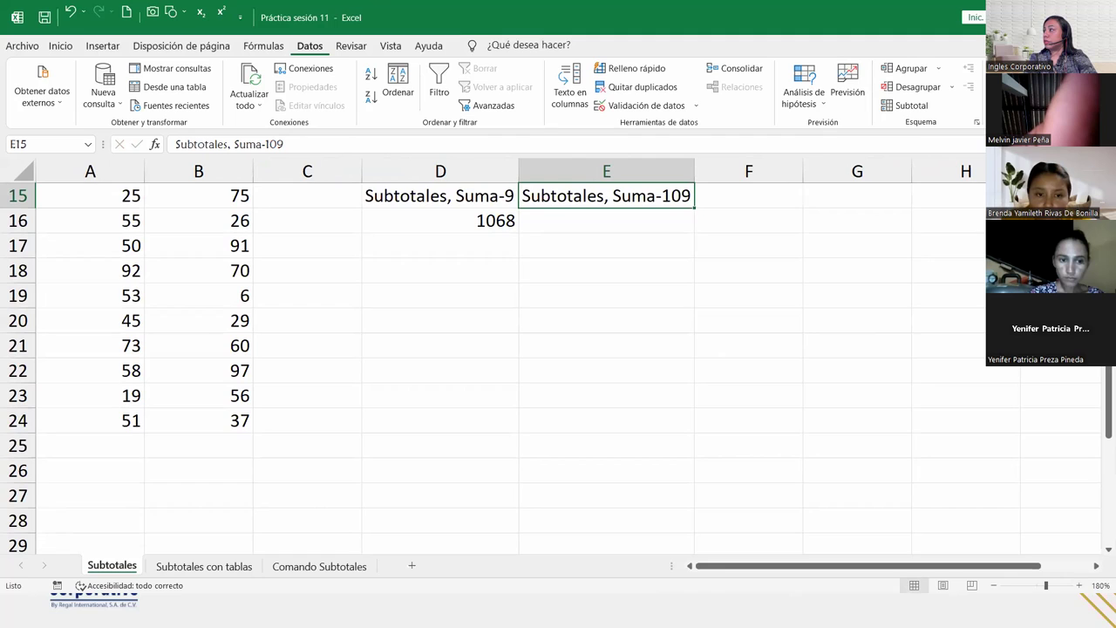
{"action": "scroll", "coordinate": [688, 444], "scroll_direction": "up", "scroll_amount": 1}
{"action": "key", "text": "Return"}
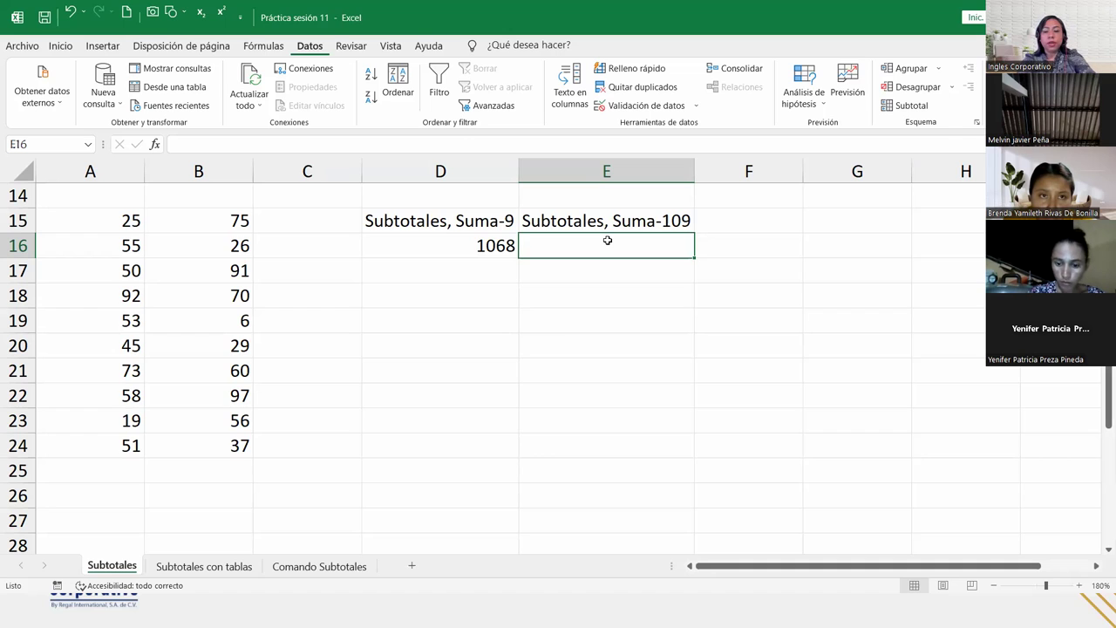
- Enter =SUBTOTALES(109;A15:A24;B15:B24) in E16 to sum both ranges under Suma-109
{"action": "type", "text": "=subt"}
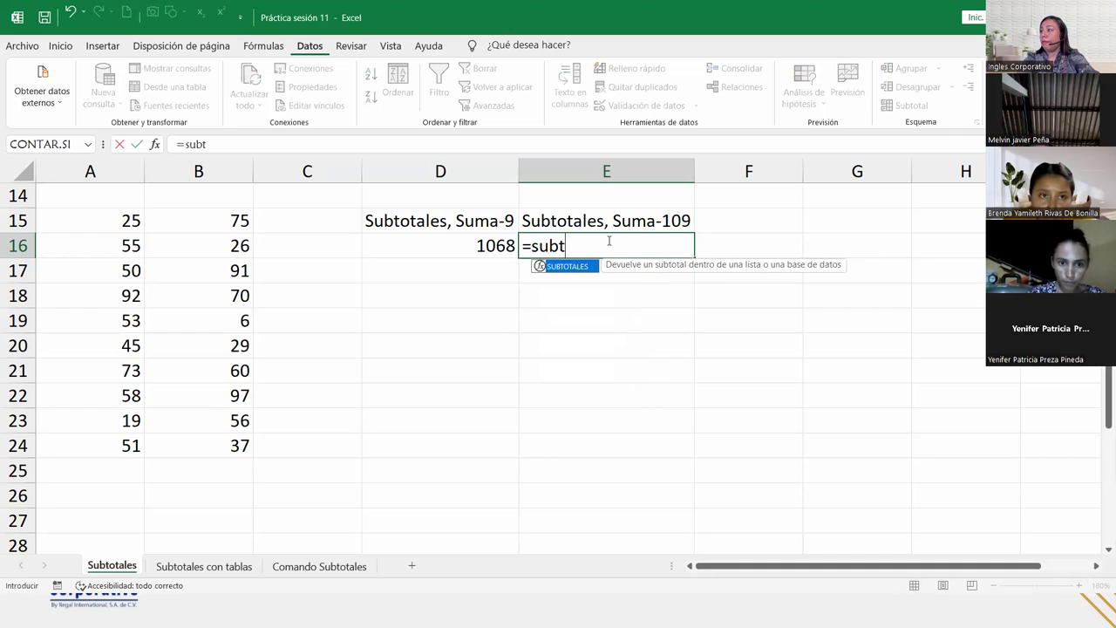
{"action": "key", "text": "Tab"}
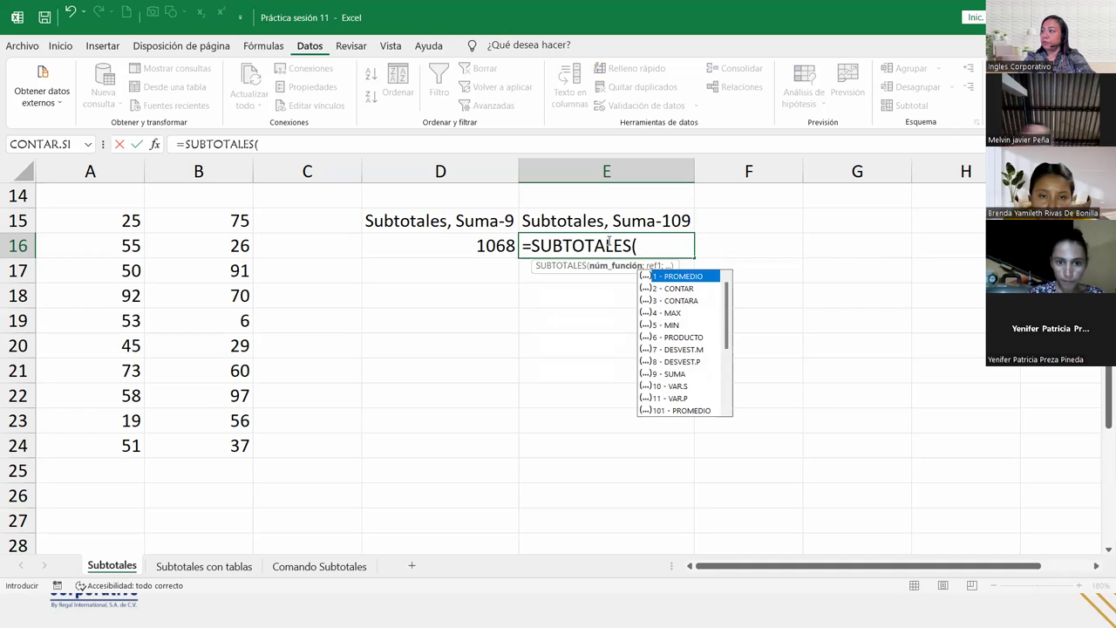
{"action": "type", "text": "109"}
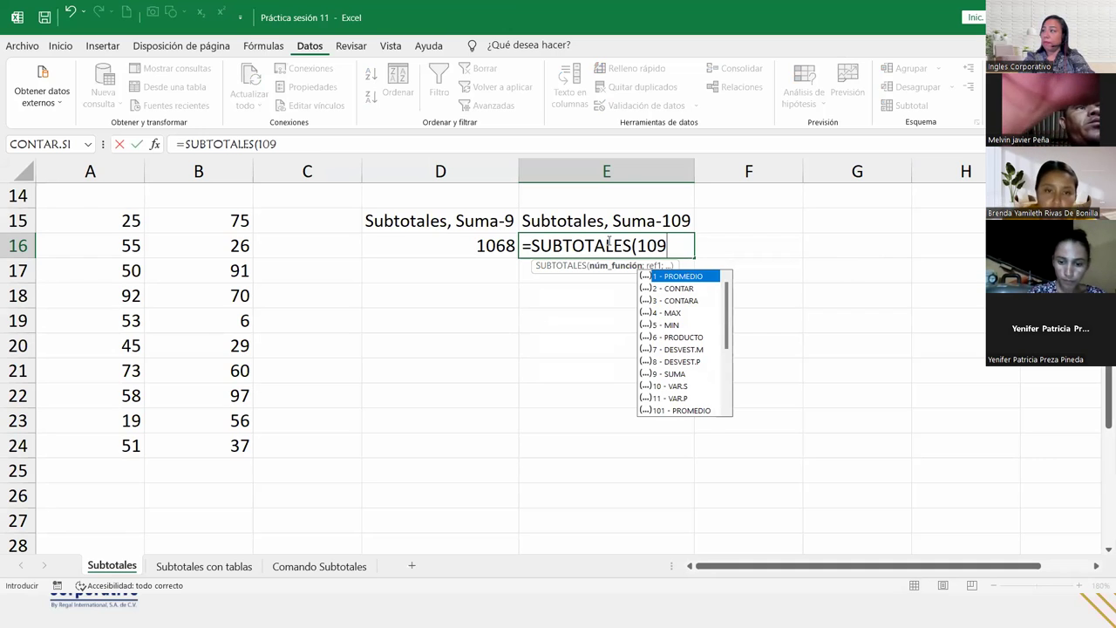
{"action": "type", "text": ";"}
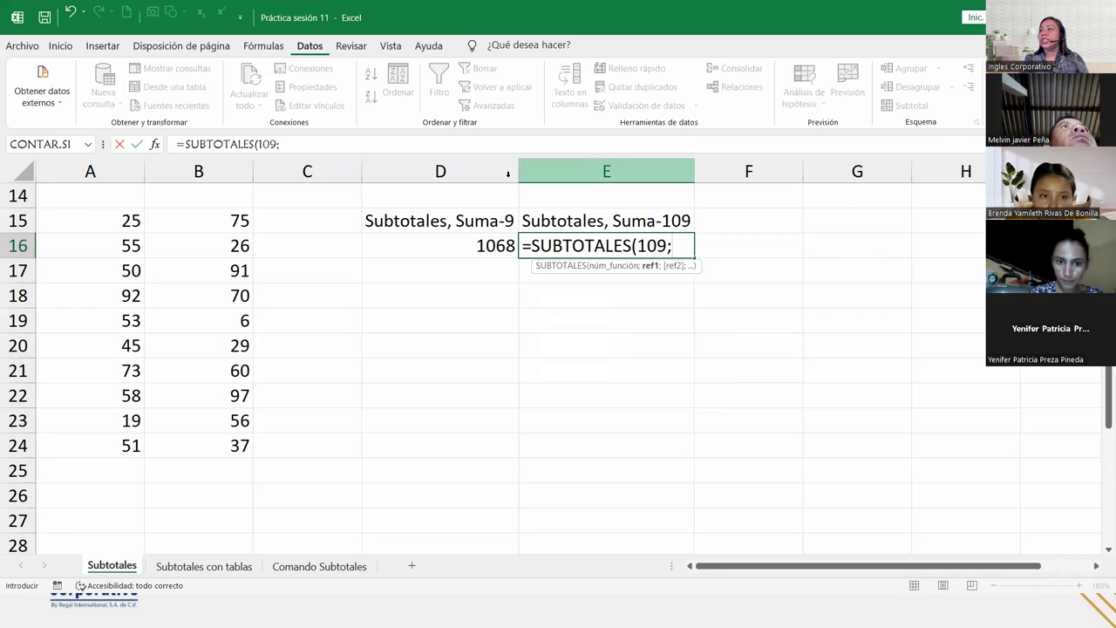
{"action": "left_click_drag", "start_coordinate": [125, 221], "coordinate": [133, 444]}
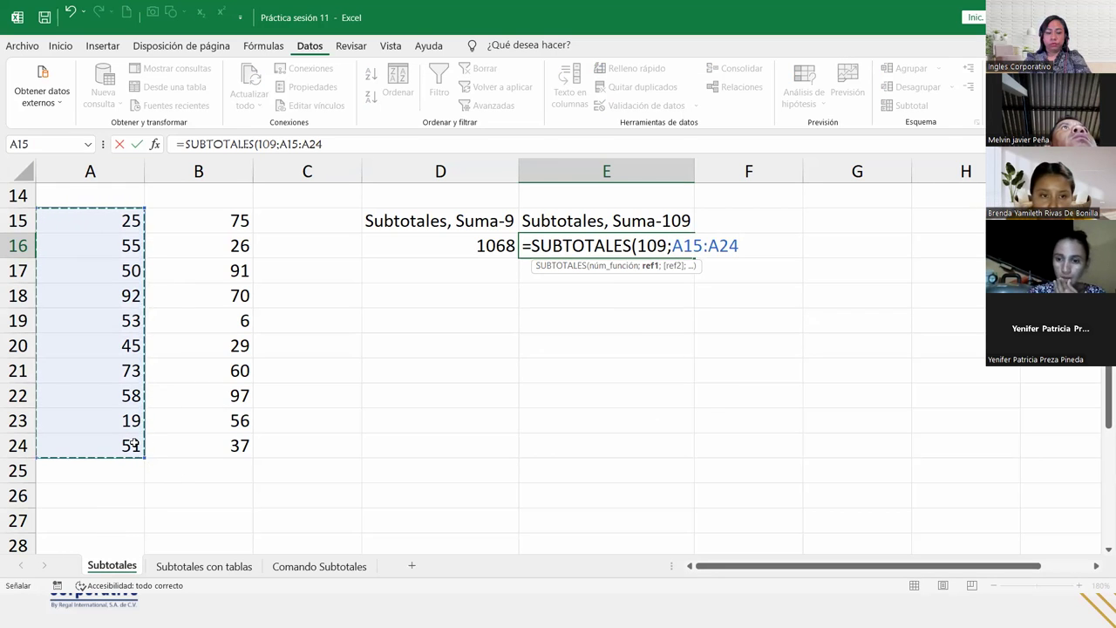
{"action": "type", "text": ";"}
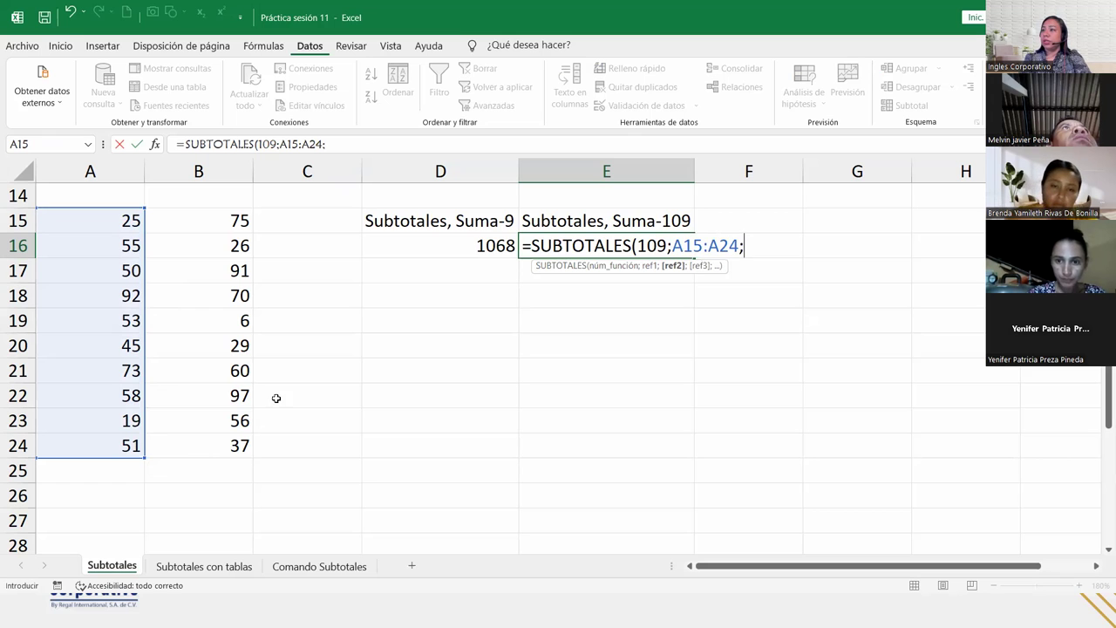
{"action": "left_click_drag", "start_coordinate": [191, 214], "coordinate": [197, 446]}
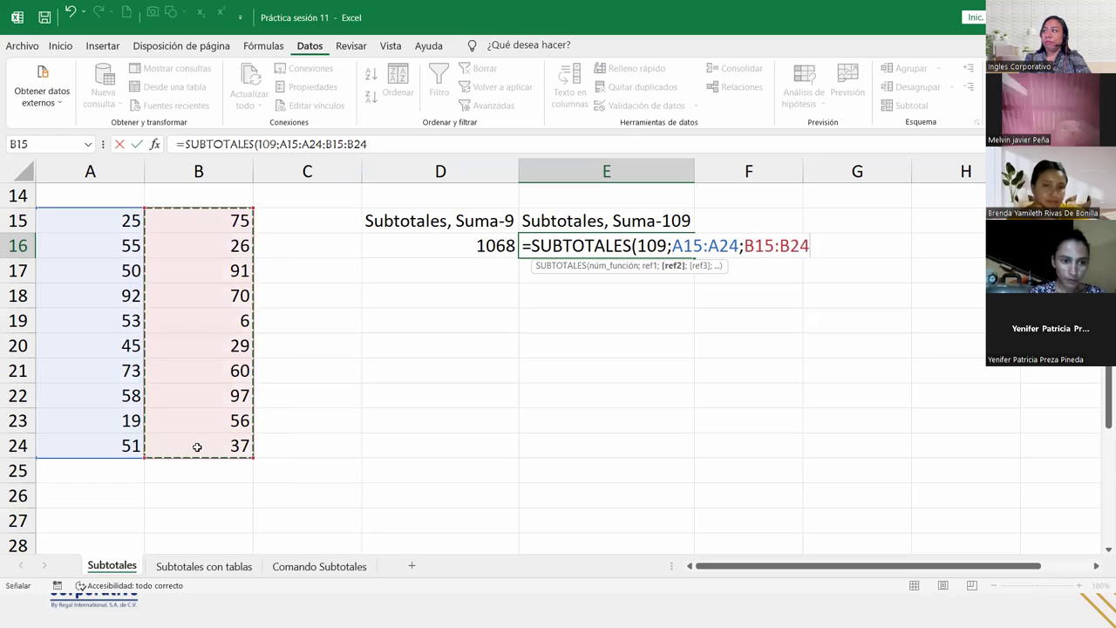
{"action": "type", "text": ")"}
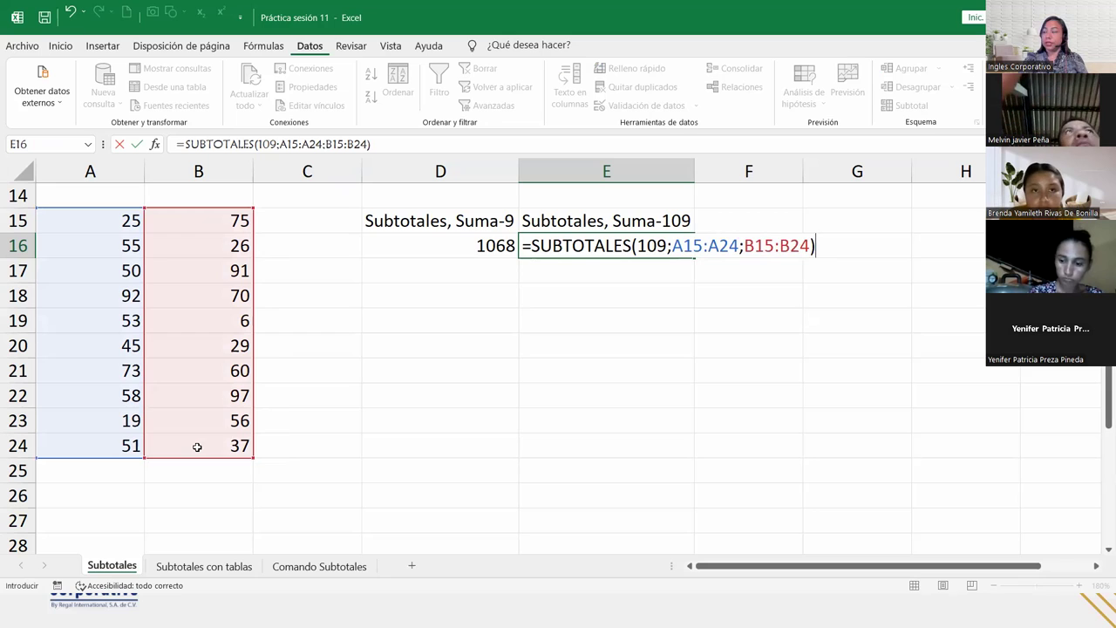
{"action": "key", "text": "Return"}
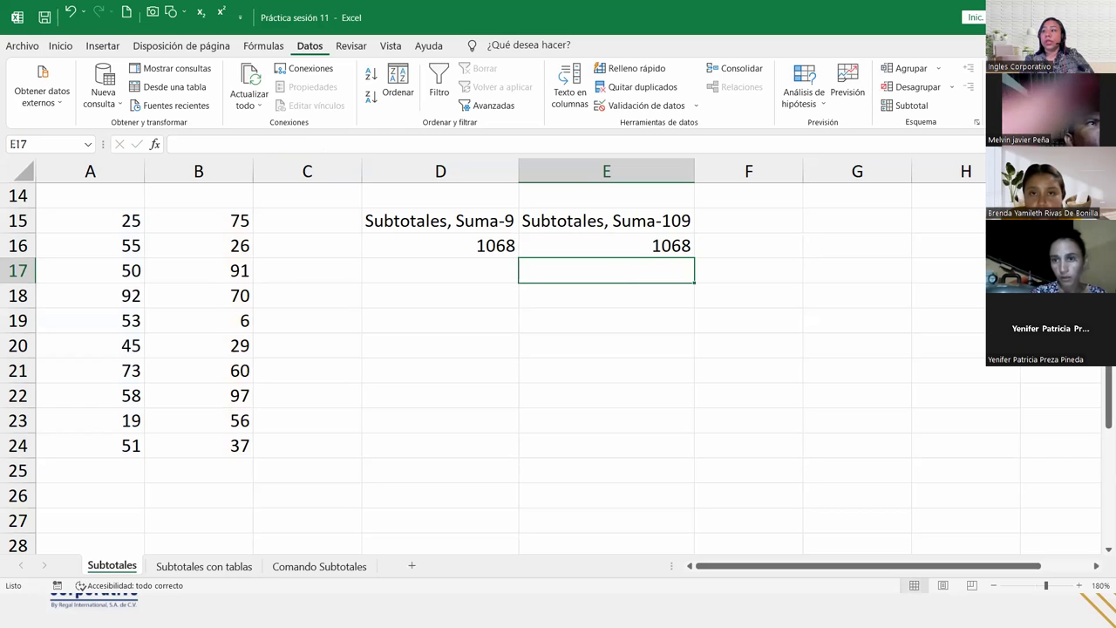
- Hide row 20 and compare the Suma-9 and Suma-109 formulas in D16 and E16
{"action": "right_click", "coordinate": [18, 346]}
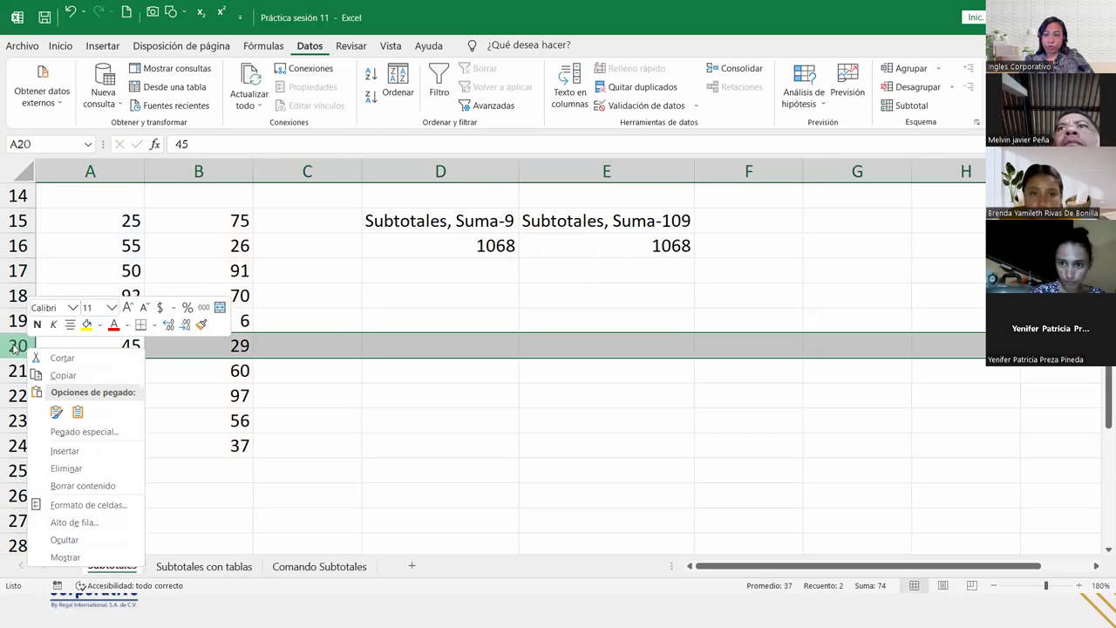
{"action": "left_click", "coordinate": [64, 541]}
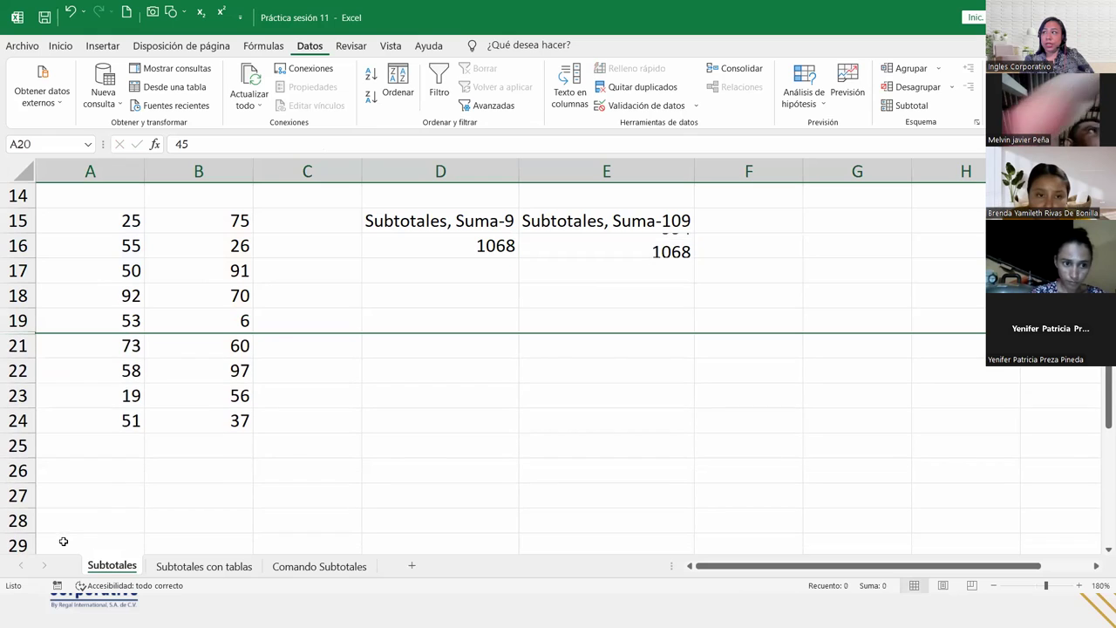
{"action": "left_click", "coordinate": [163, 360]}
{"action": "left_click", "coordinate": [512, 245]}
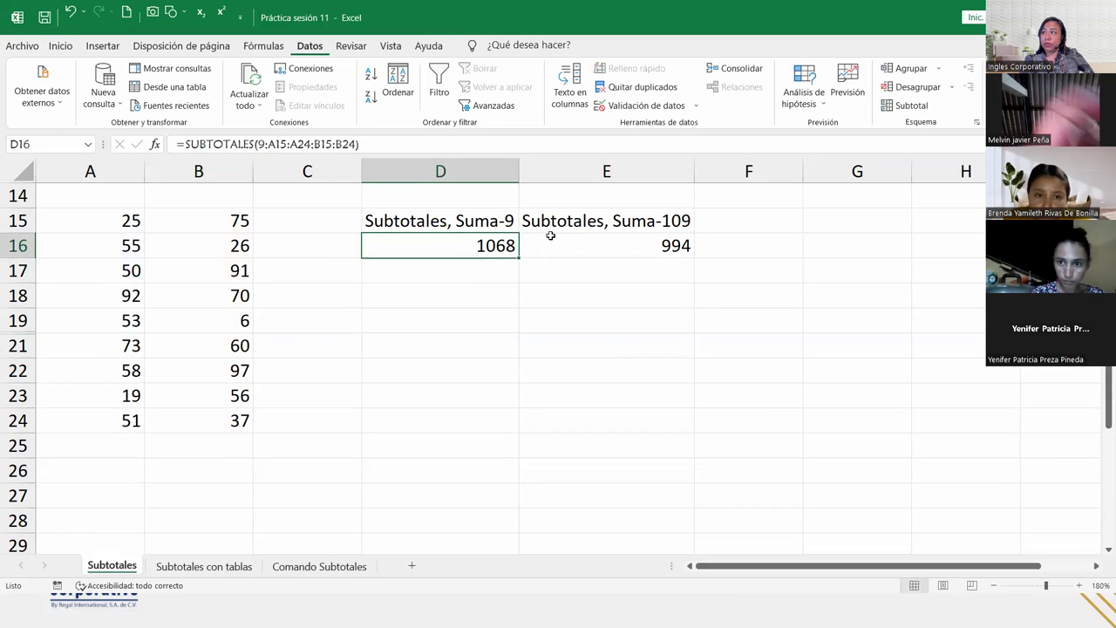
{"action": "left_click", "coordinate": [523, 249]}
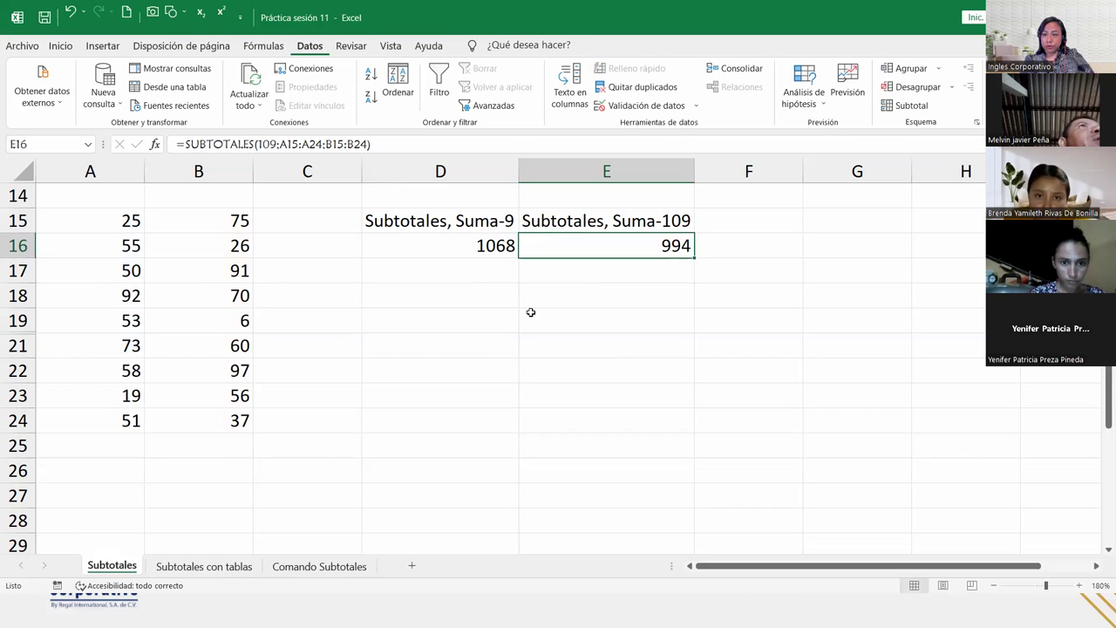
{"action": "left_click", "coordinate": [530, 312]}
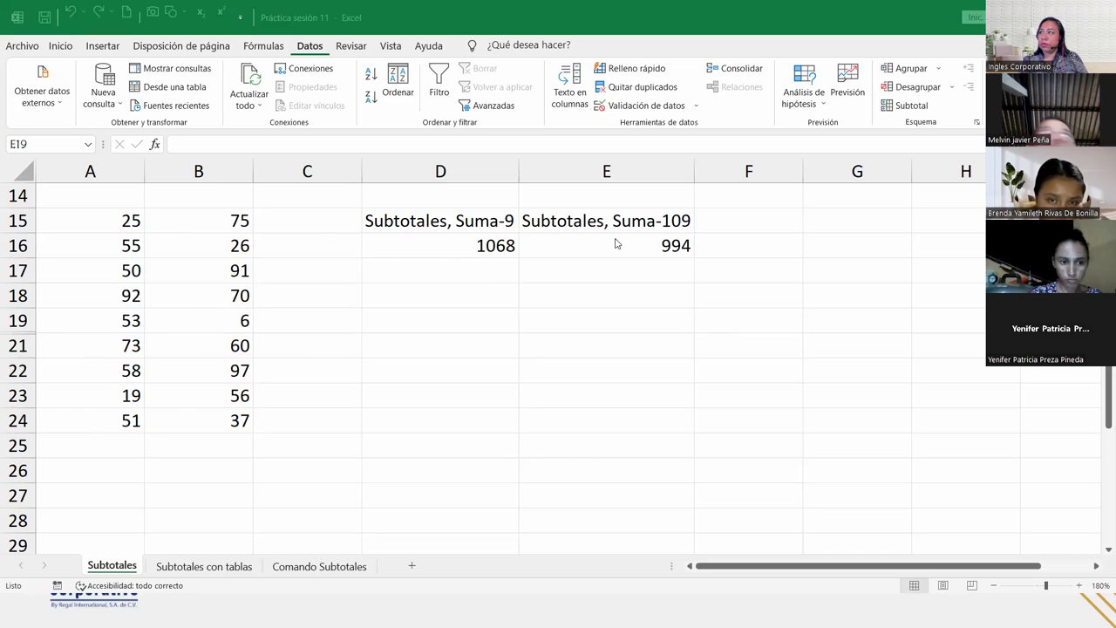
{"action": "key", "text": "Up"}
{"action": "key", "text": "Up"}
{"action": "key", "text": "Up"}
{"action": "key", "text": "Down"}
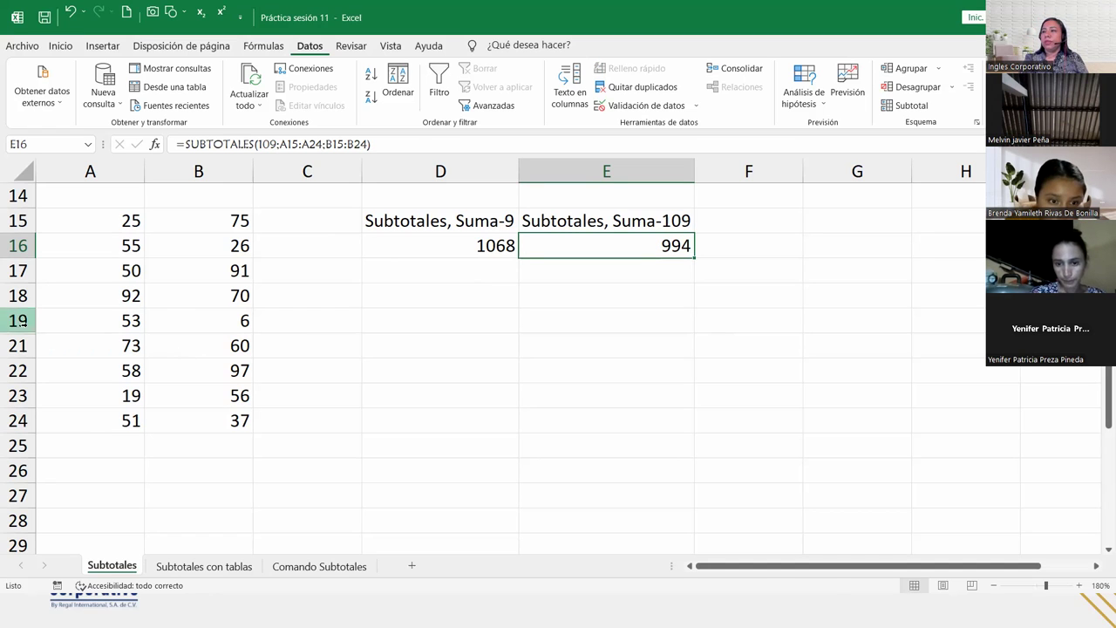
- Unhide row 20 so the Suma-109 total in E16 returns to 1068
{"action": "left_click_drag", "start_coordinate": [22, 321], "coordinate": [24, 344]}
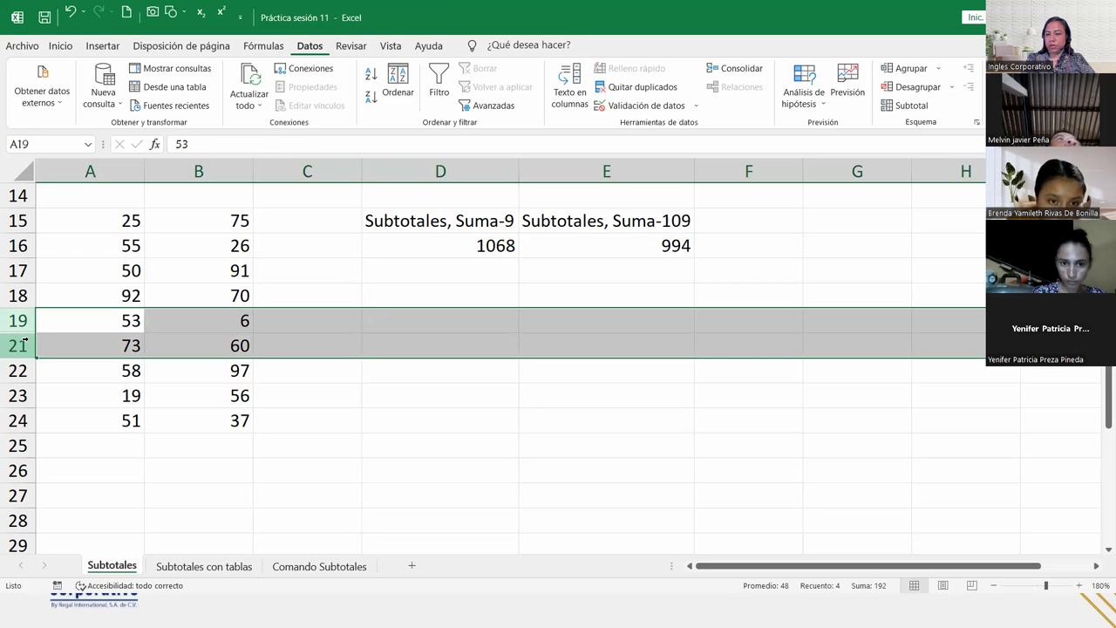
{"action": "left_click", "coordinate": [50, 328]}
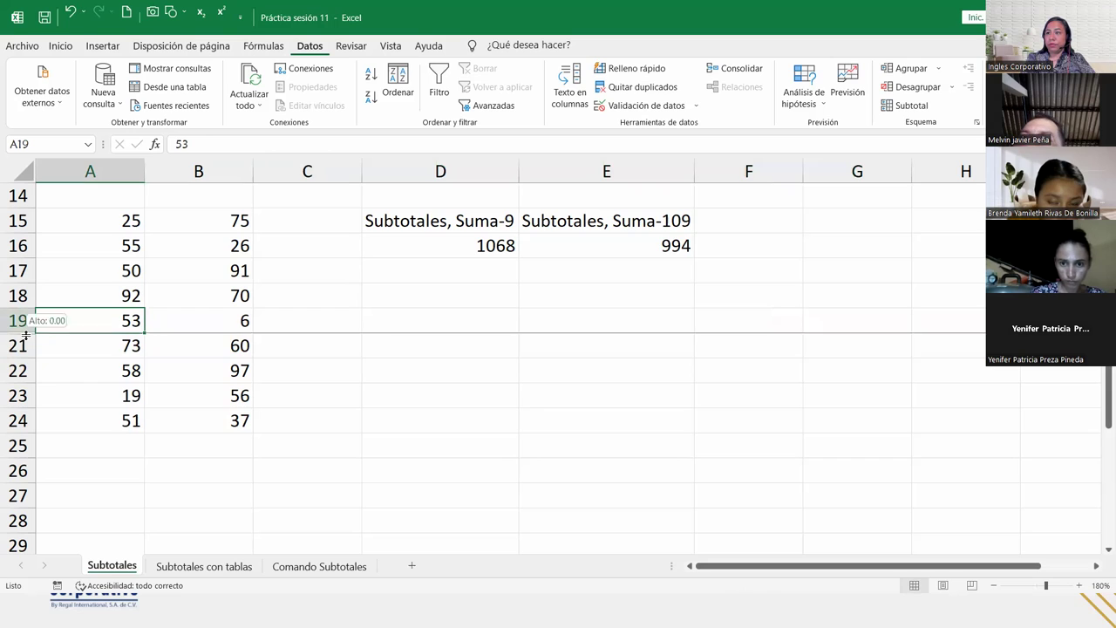
{"action": "left_click_drag", "start_coordinate": [19, 333], "coordinate": [19, 357]}
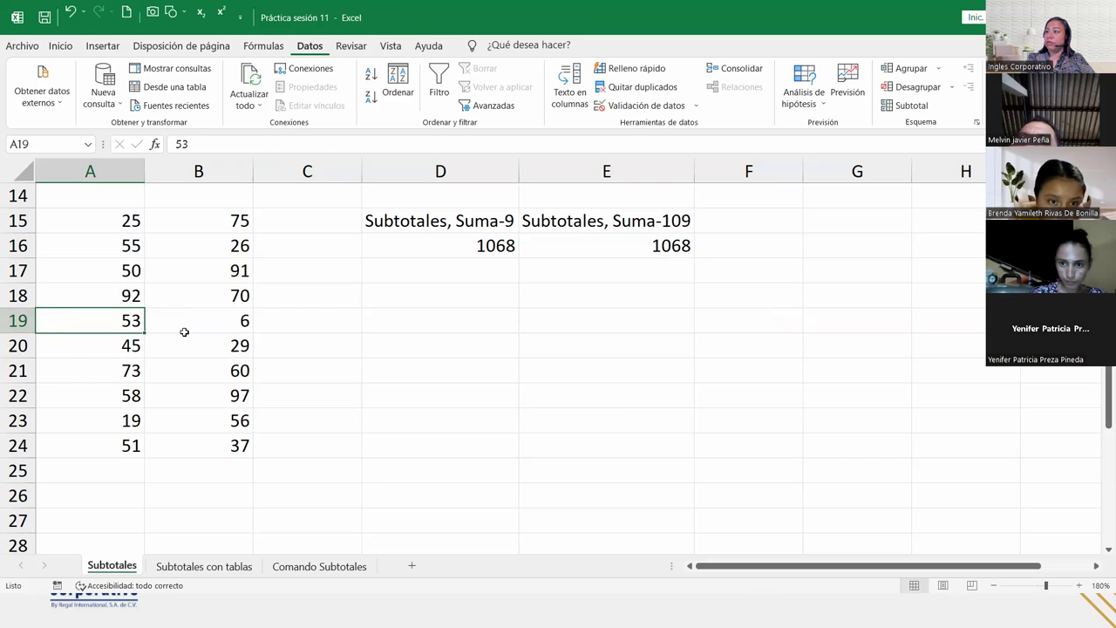
{"action": "left_click", "coordinate": [616, 251]}
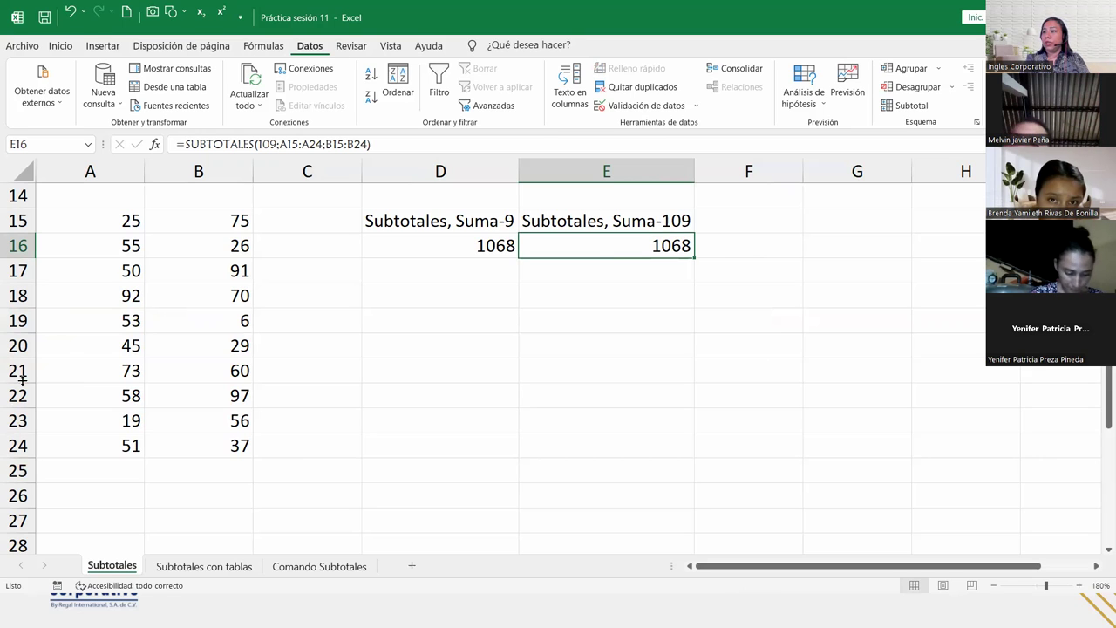
- Hide row 20 (45 and 29) again, dropping E16 to 994 while D16 stays 1068
{"action": "right_click", "coordinate": [19, 347]}
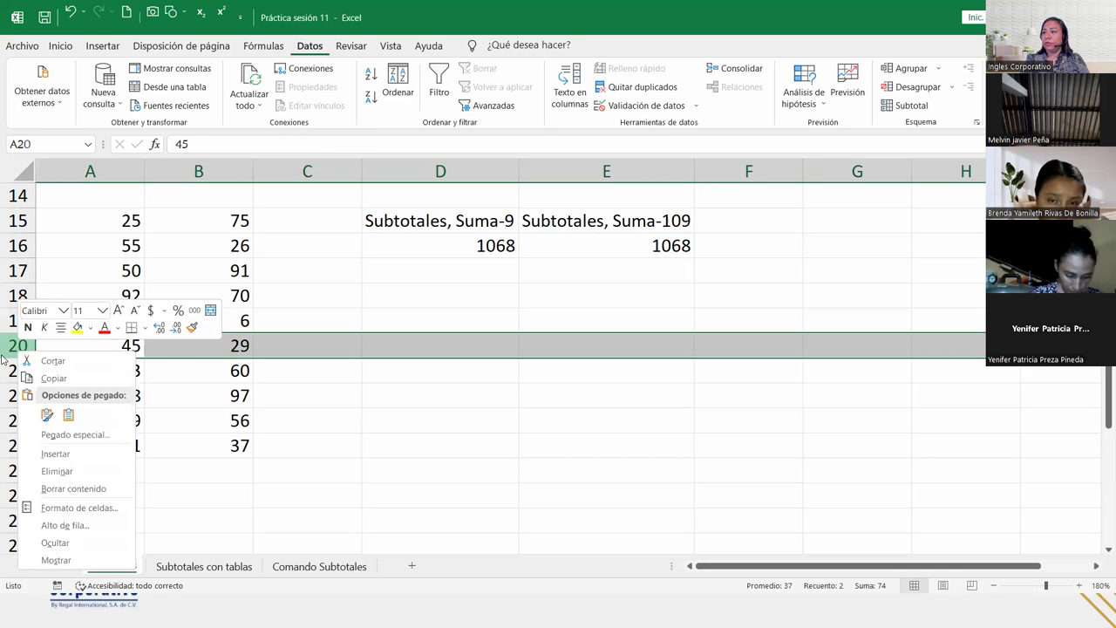
{"action": "left_click", "coordinate": [77, 543]}
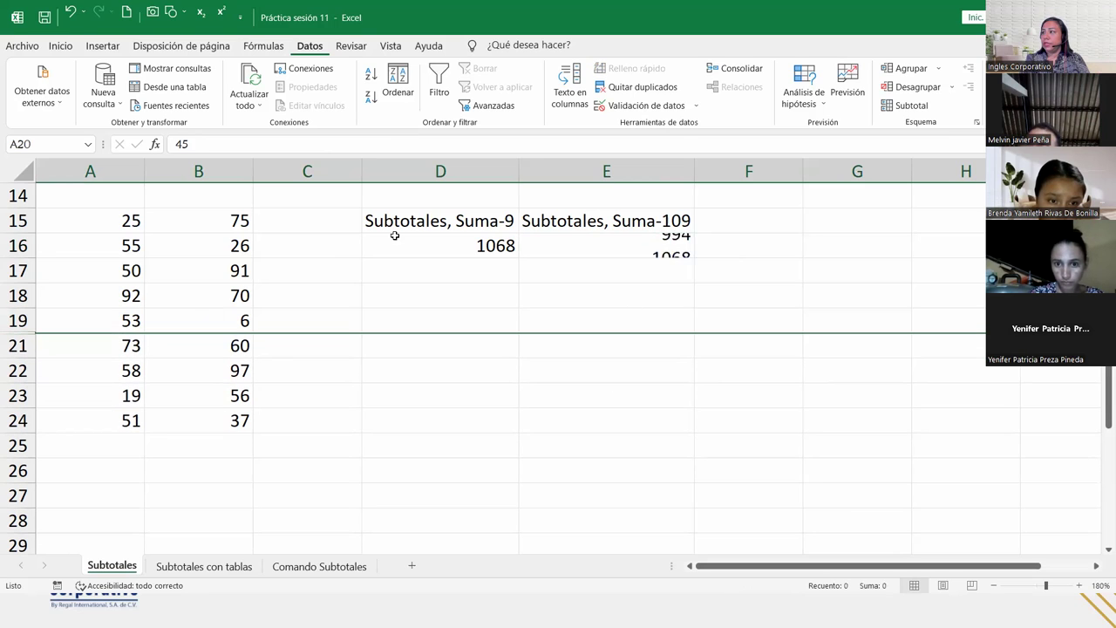
{"action": "left_click", "coordinate": [191, 377]}
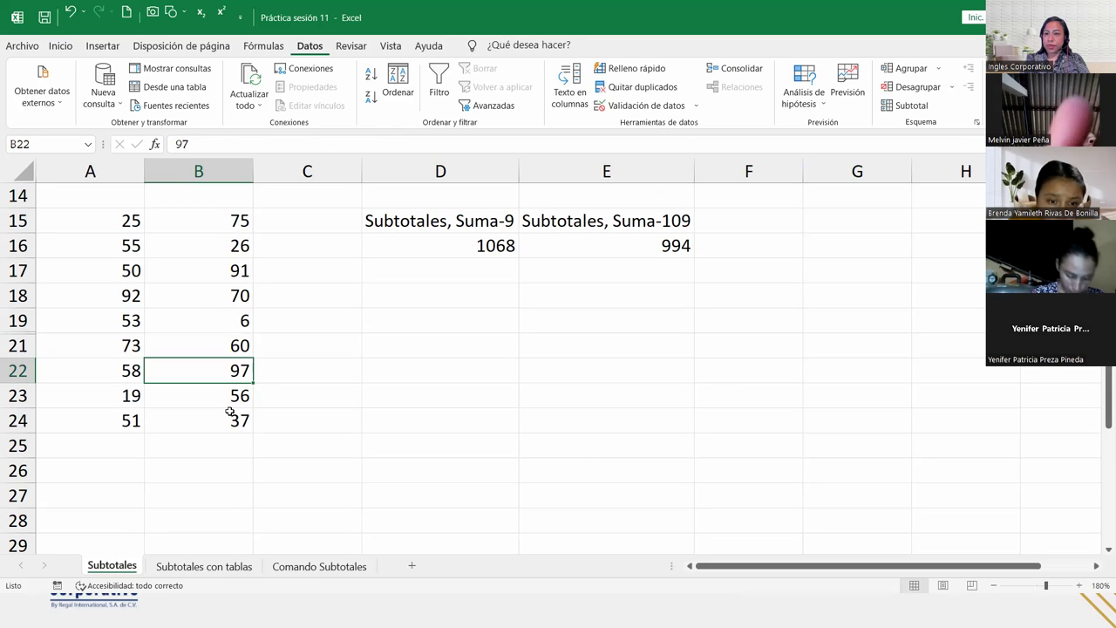
- Select cell C31 under the 'Subtotales, contar' heading
{"action": "scroll", "coordinate": [229, 410], "scroll_direction": "down", "scroll_amount": 2}
{"action": "scroll", "coordinate": [229, 411], "scroll_direction": "down", "scroll_amount": 3}
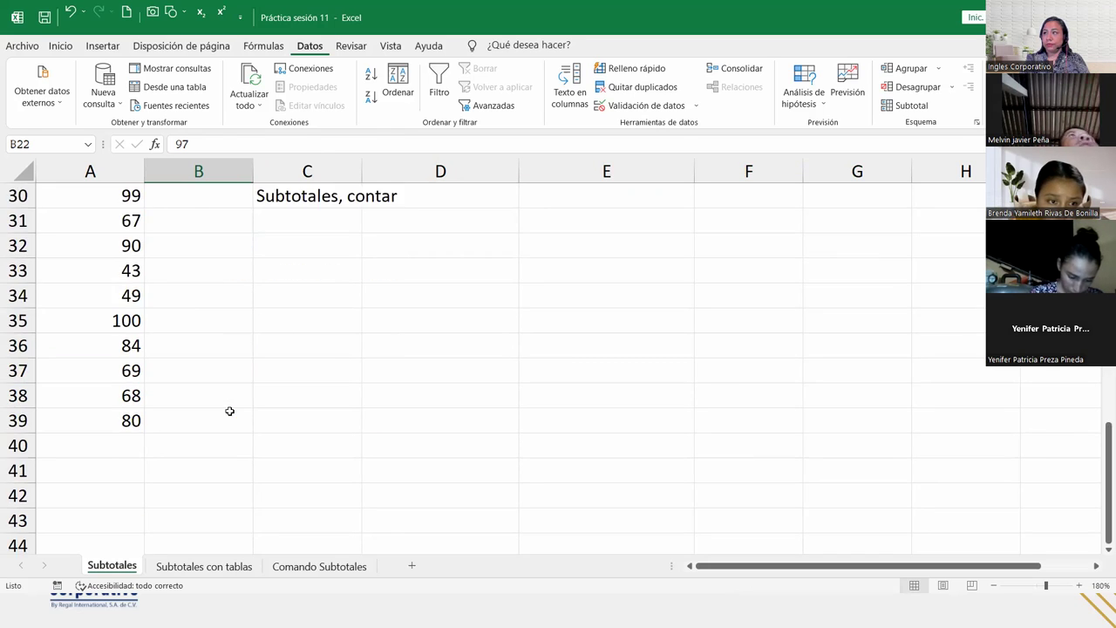
{"action": "scroll", "coordinate": [229, 410], "scroll_direction": "down", "scroll_amount": 4}
{"action": "scroll", "coordinate": [229, 410], "scroll_direction": "up", "scroll_amount": 5}
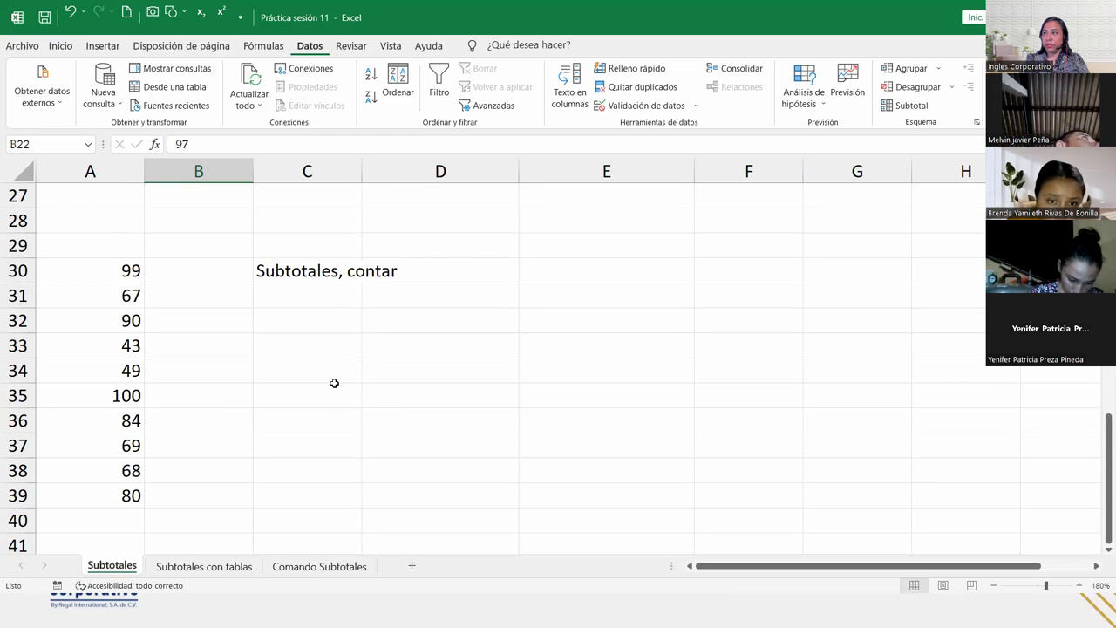
{"action": "left_click", "coordinate": [341, 295]}
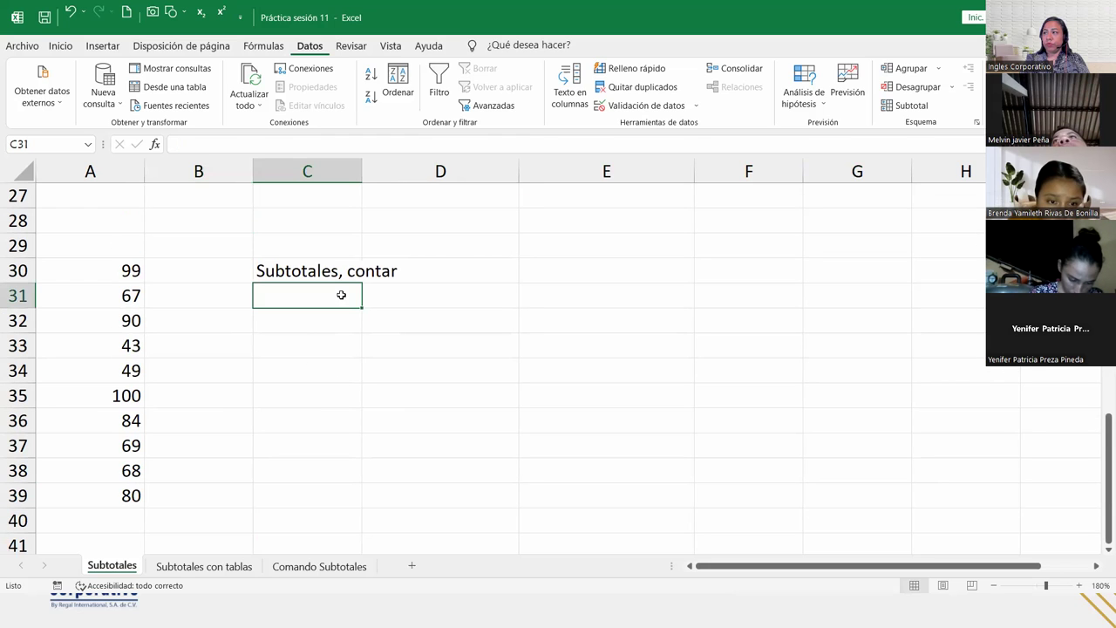
{"action": "scroll", "coordinate": [341, 295], "scroll_direction": "down", "scroll_amount": 1}
{"action": "scroll", "coordinate": [341, 295], "scroll_direction": "up", "scroll_amount": 1}
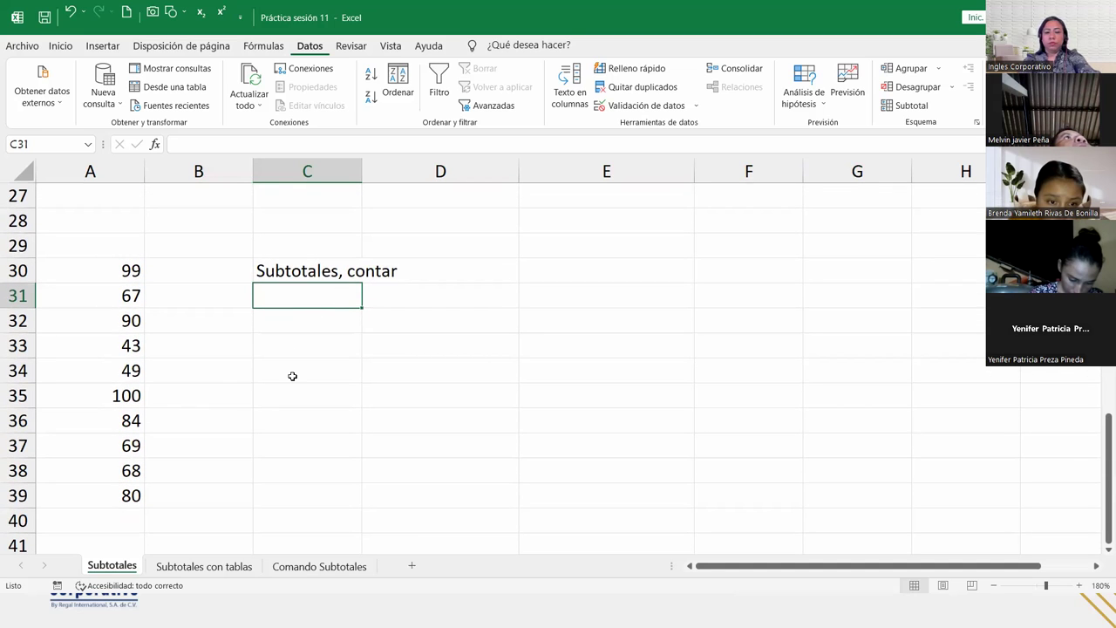
- Enter =SUBTOTALES(2;A30:A39) in C31 using the 2 - CONTAR option, then reopen it
{"action": "type", "text": "=cont"}
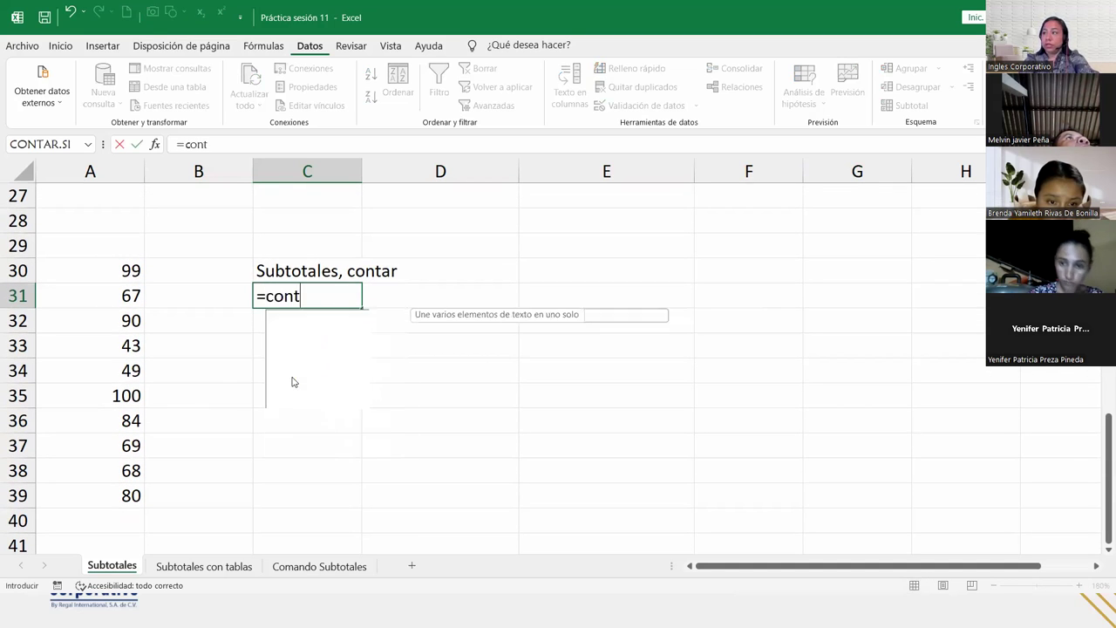
{"action": "type", "text": "ar"}
{"action": "key", "text": "BackSpace"}
{"action": "key", "text": "BackSpace"}
{"action": "key", "text": "BackSpace"}
{"action": "key", "text": "BackSpace"}
{"action": "key", "text": "BackSpace"}
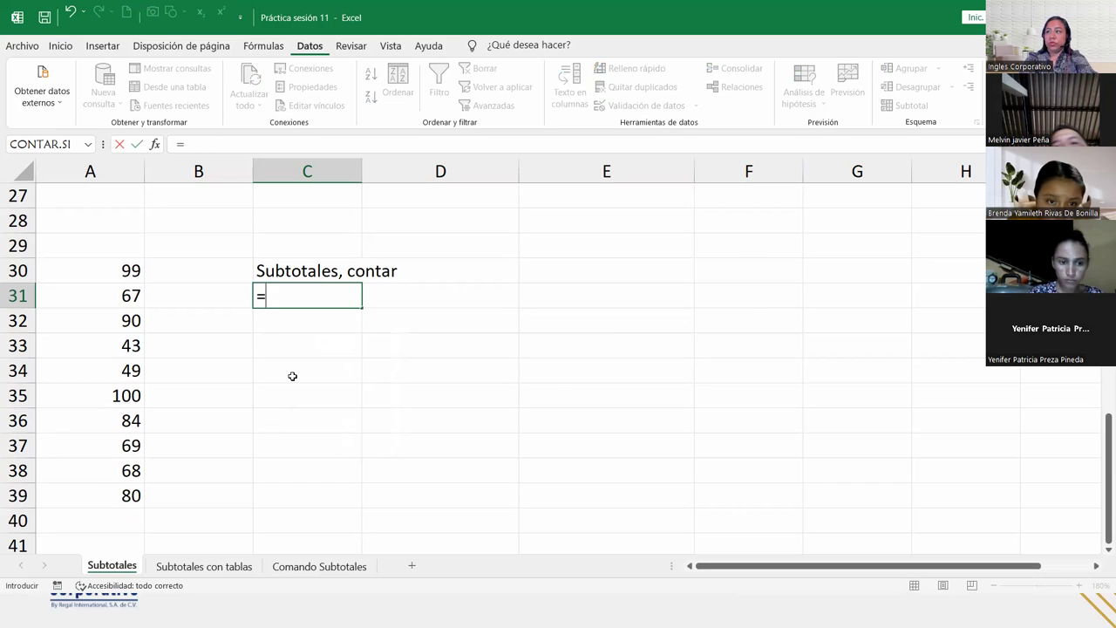
{"action": "type", "text": "subto"}
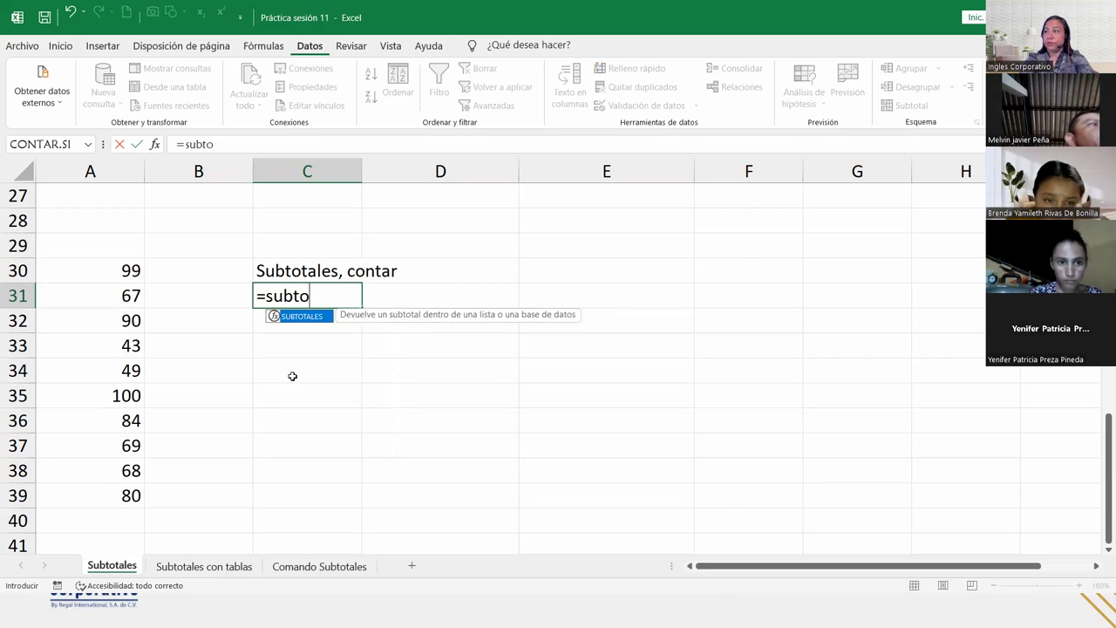
{"action": "key", "text": "Tab"}
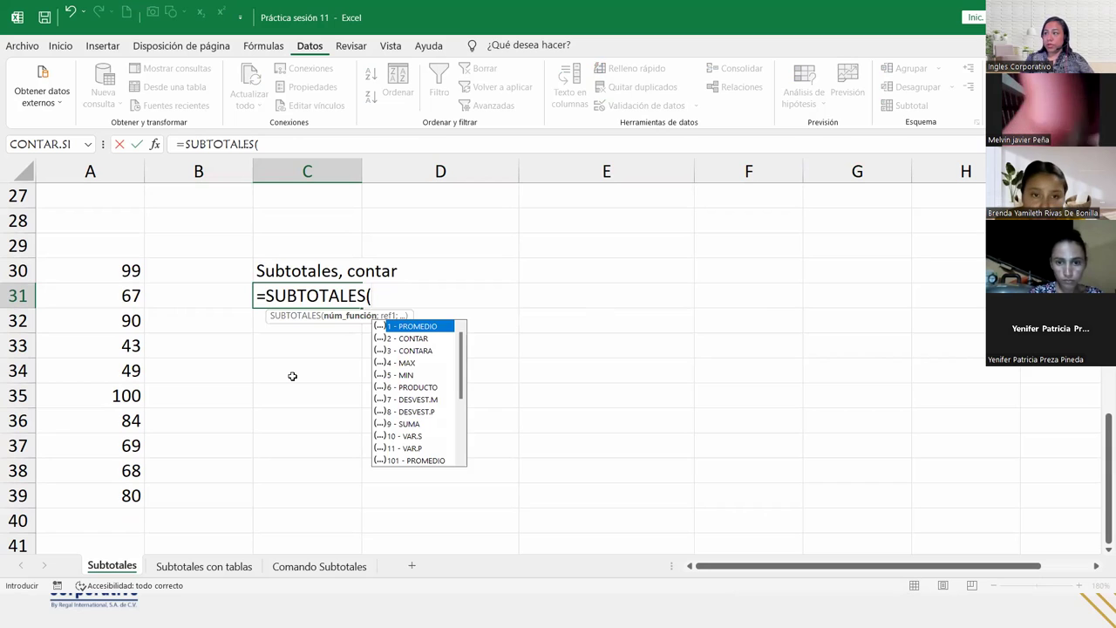
{"action": "key", "text": "Down"}
{"action": "key", "text": "Tab"}
{"action": "type", "text": ";"}
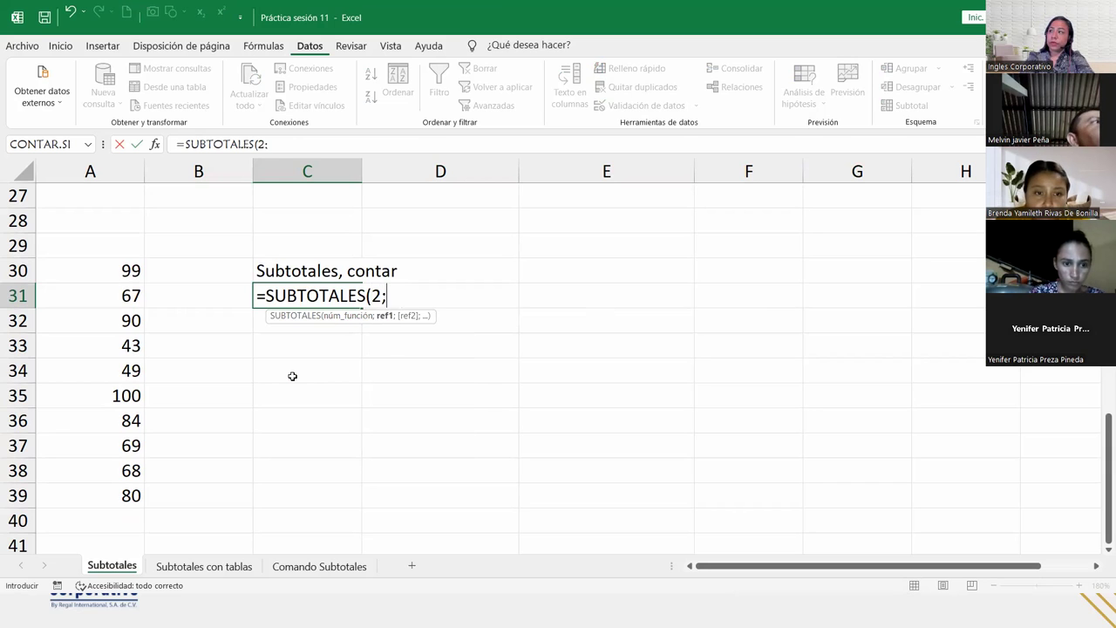
{"action": "left_click_drag", "start_coordinate": [122, 271], "coordinate": [117, 489]}
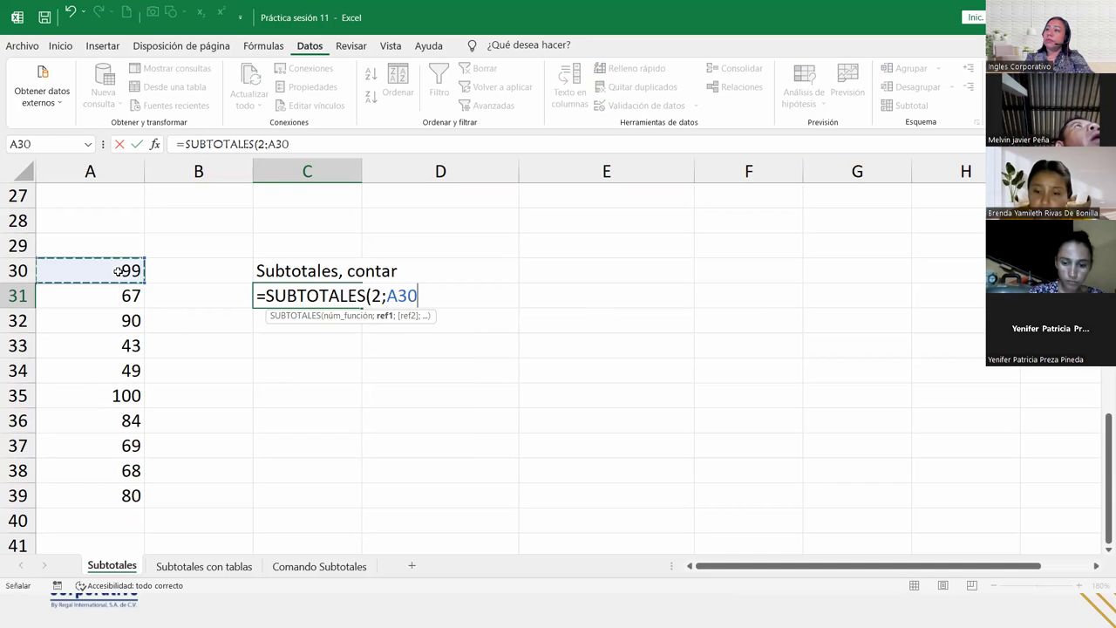
{"action": "type", "text": ")"}
{"action": "key", "text": "Return"}
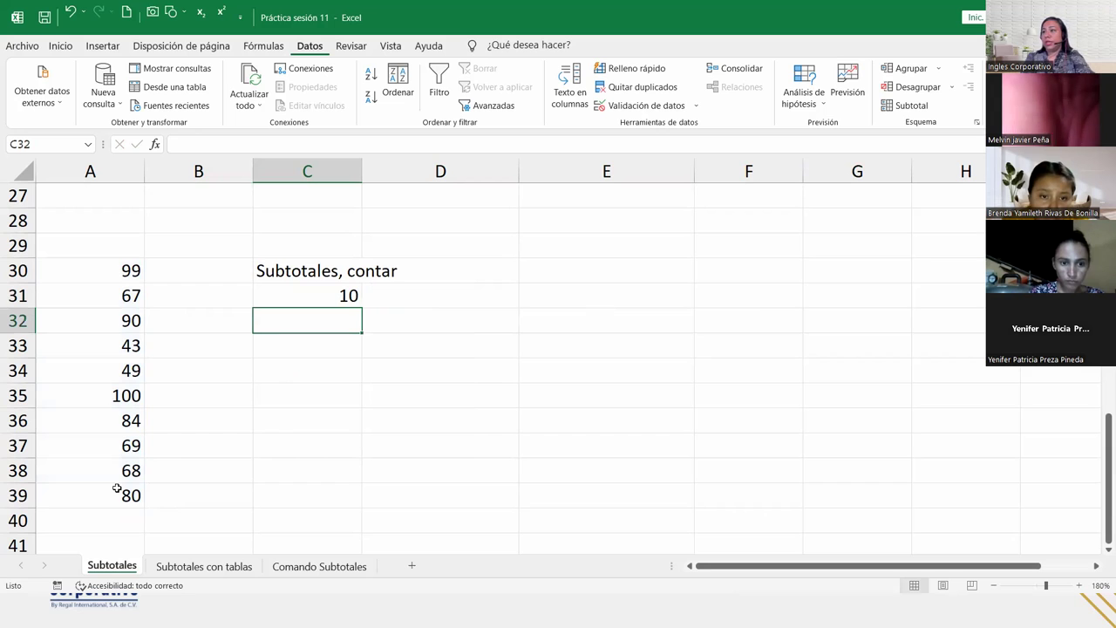
{"action": "double_click", "coordinate": [274, 300]}
{"action": "left_click", "coordinate": [467, 297]}
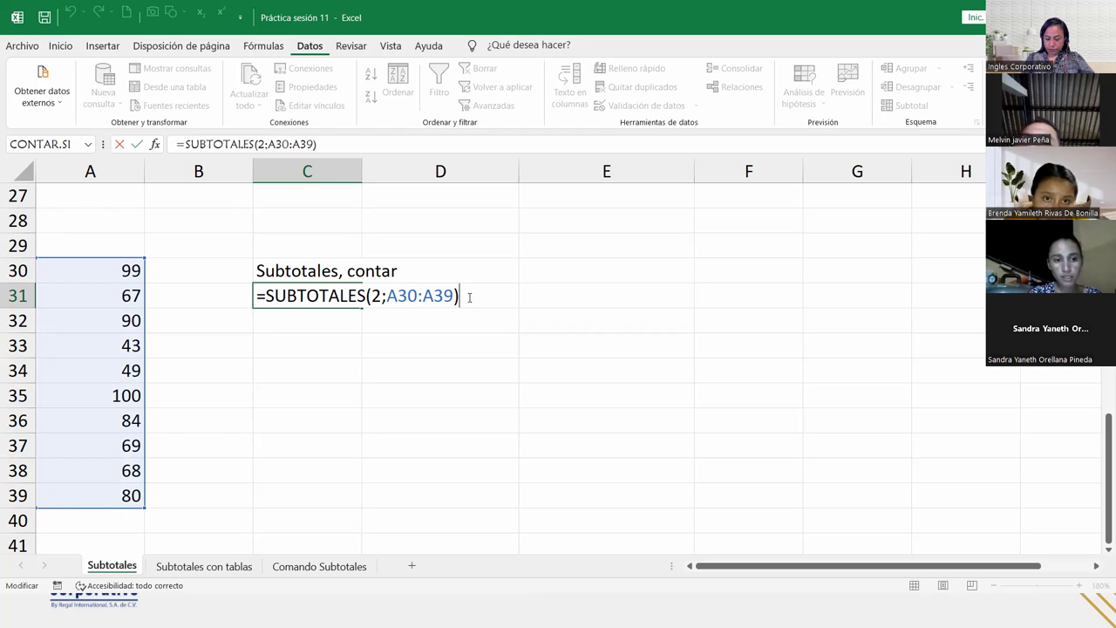
- Commit the =SUBTOTALES(2;A30:A39) count formula in C31
{"action": "key", "text": "ctrl+Return"}
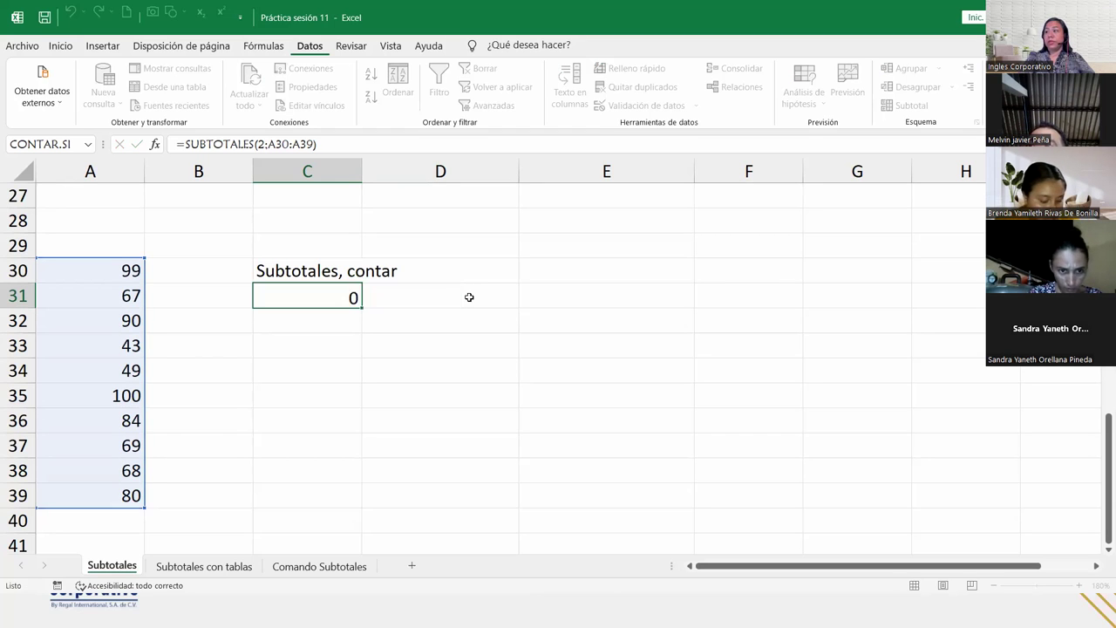
{"action": "key", "text": "Return"}
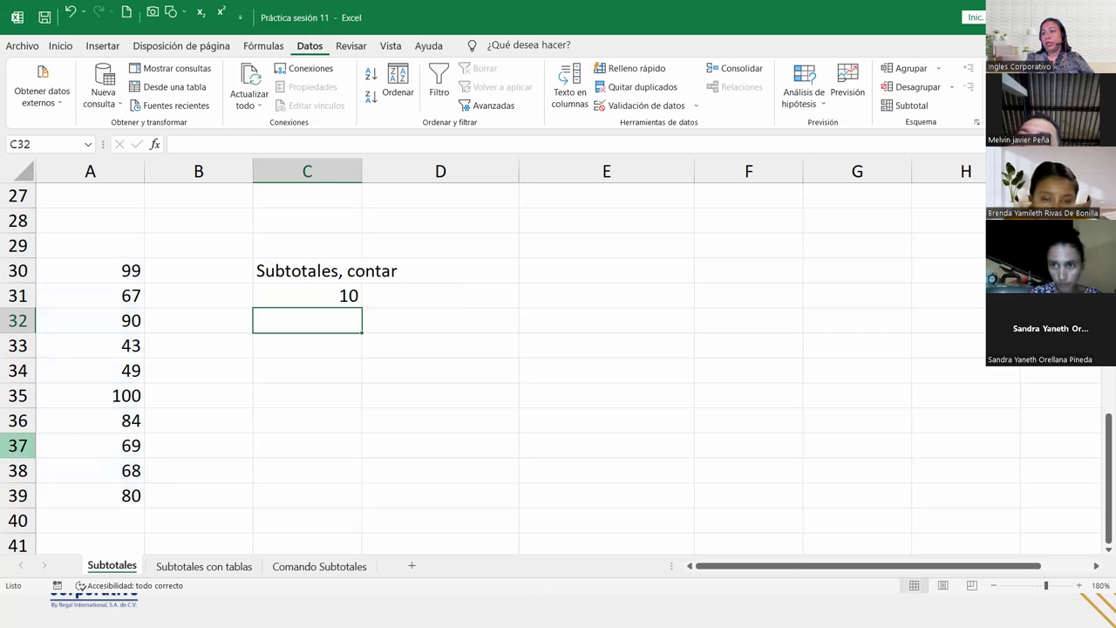
{"action": "right_click", "coordinate": [31, 401]}
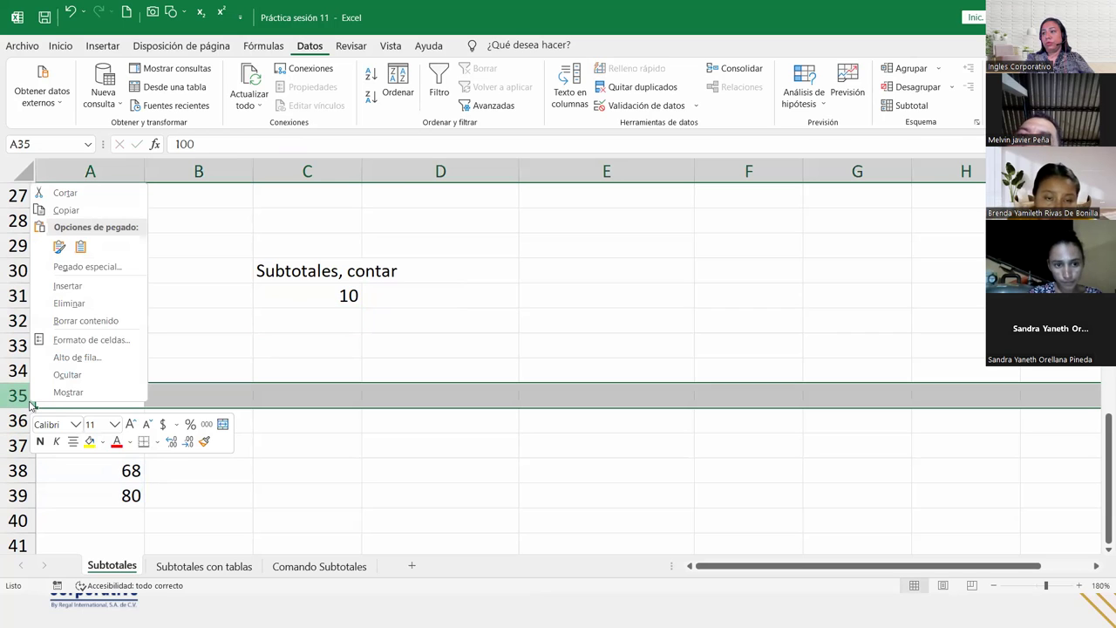
{"action": "left_click", "coordinate": [82, 373]}
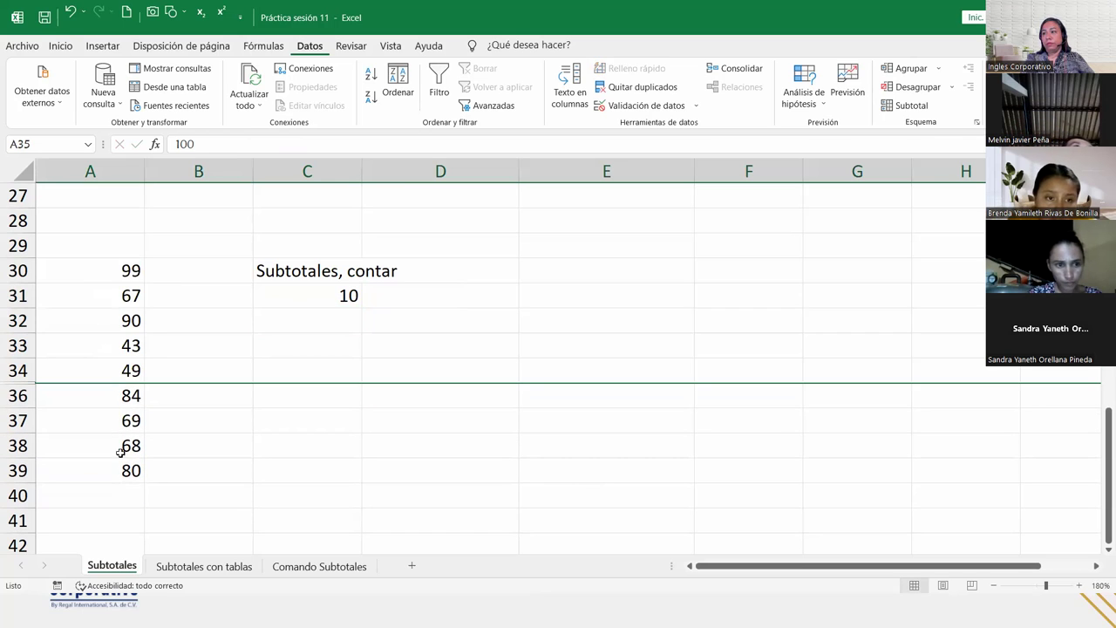
{"action": "double_click", "coordinate": [18, 383]}
{"action": "left_click", "coordinate": [346, 288]}
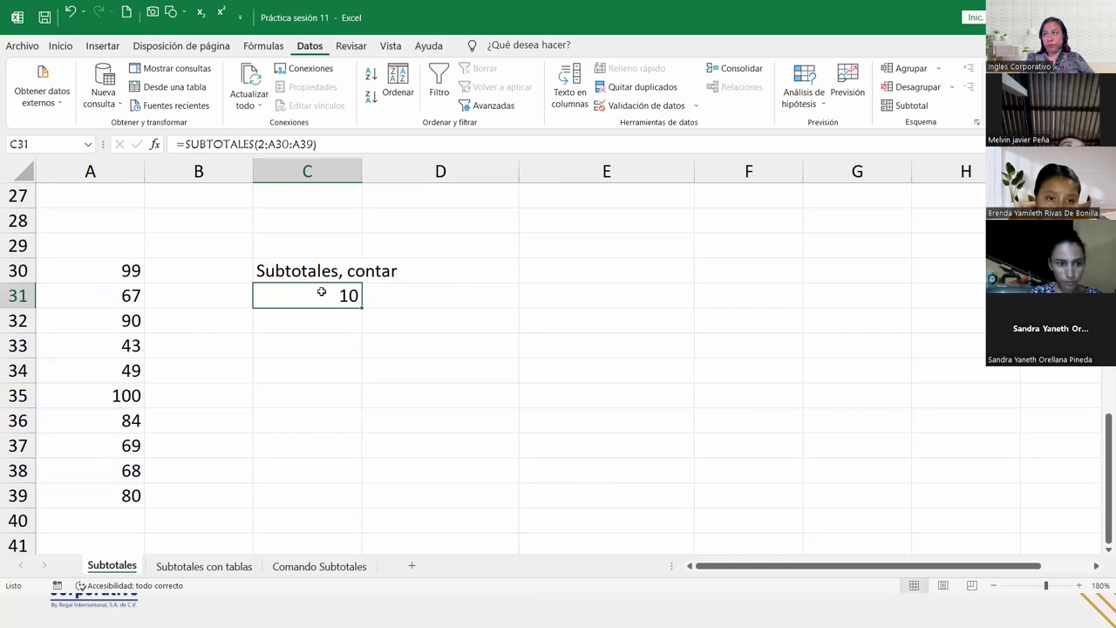
{"action": "double_click", "coordinate": [321, 291]}
{"action": "left_click", "coordinate": [374, 295]}
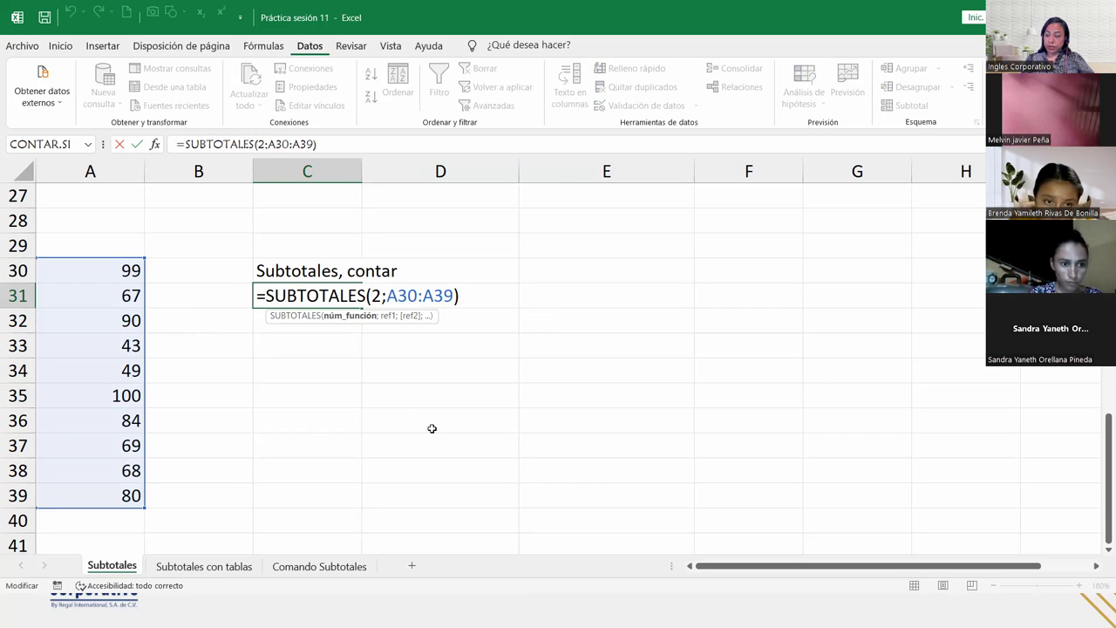
{"action": "key", "text": "Return"}
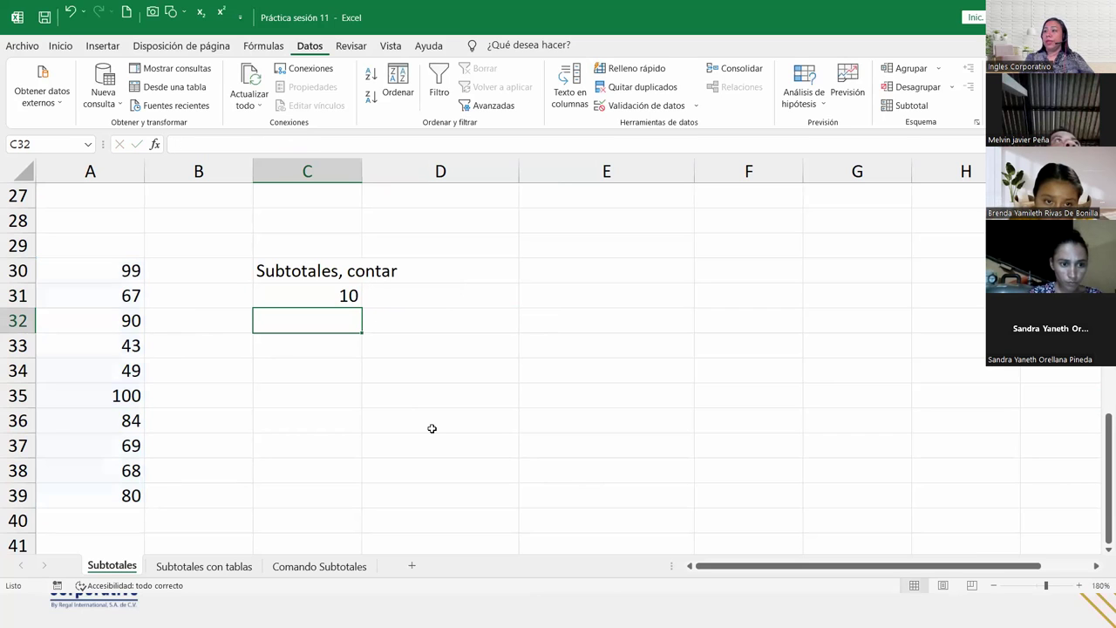
- Go to the 'Subtotales con tablas' sheet with the Cliente, Mes, Ventas and Comisión table
{"action": "scroll", "coordinate": [149, 369], "scroll_direction": "up", "scroll_amount": 1}
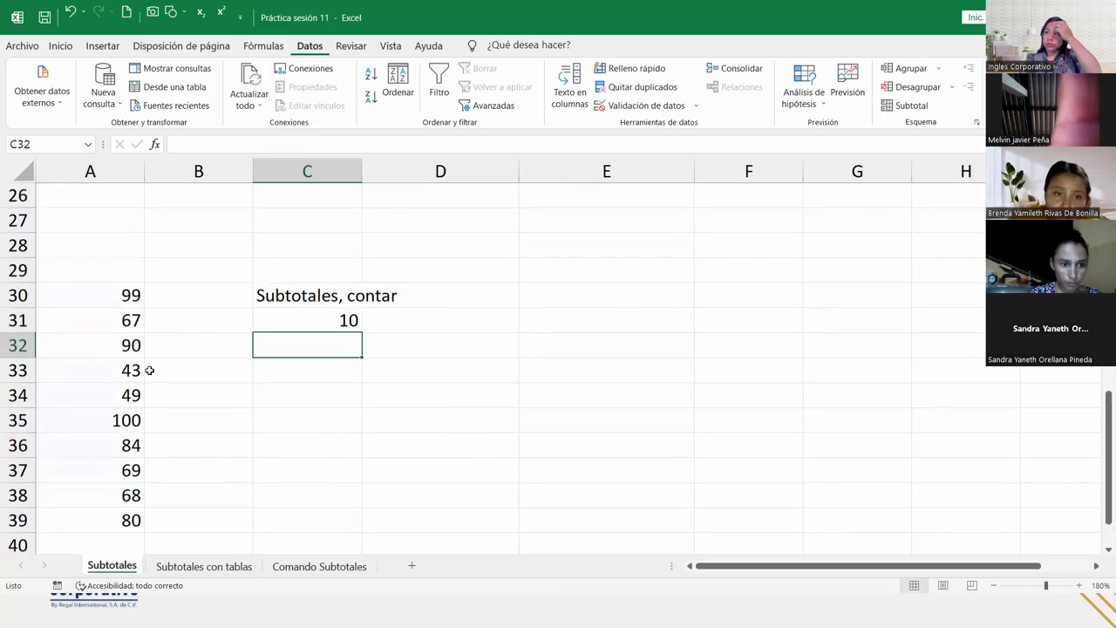
{"action": "scroll", "coordinate": [149, 371], "scroll_direction": "up", "scroll_amount": 8}
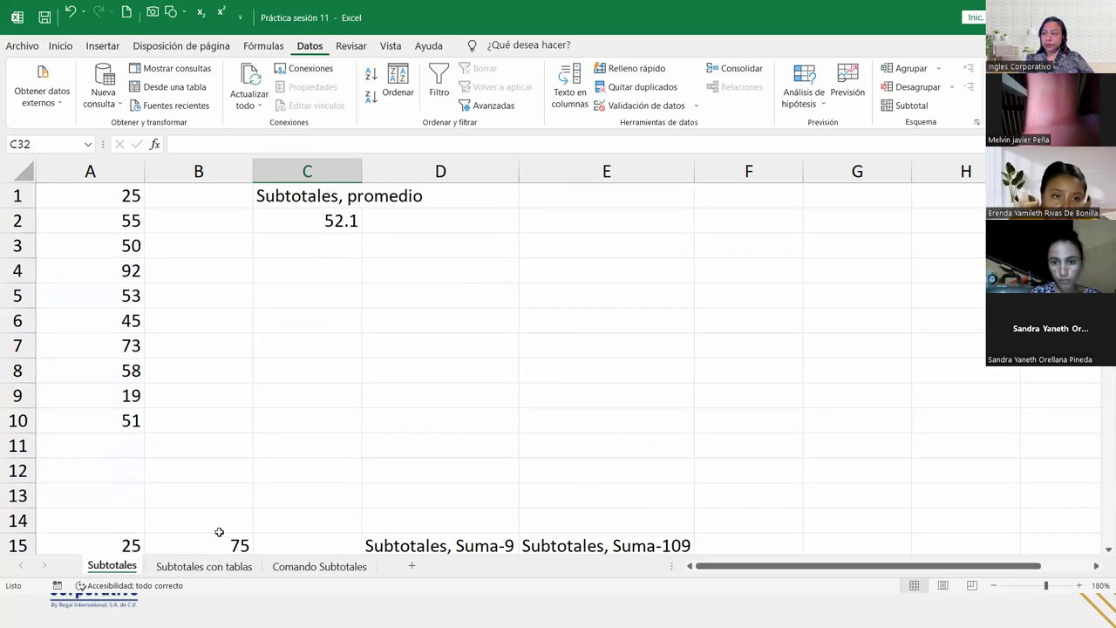
{"action": "left_click", "coordinate": [187, 568]}
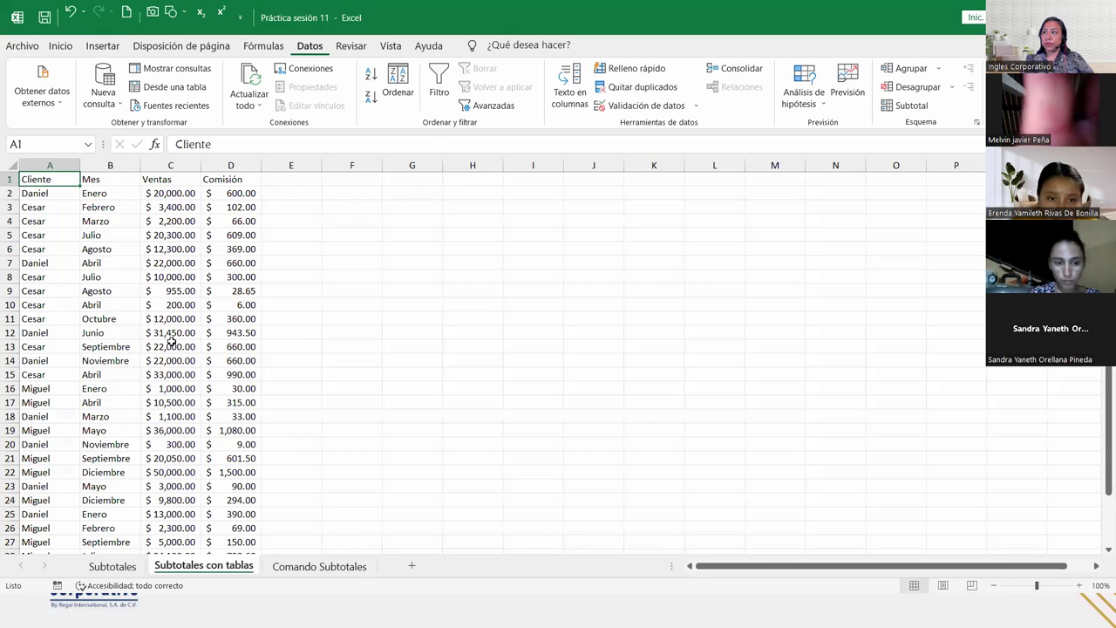
- Select cell C32 just below the Ventas column
{"action": "scroll", "coordinate": [172, 342], "scroll_direction": "down", "scroll_amount": 4}
{"action": "scroll", "coordinate": [171, 341], "scroll_direction": "up", "scroll_amount": 4}
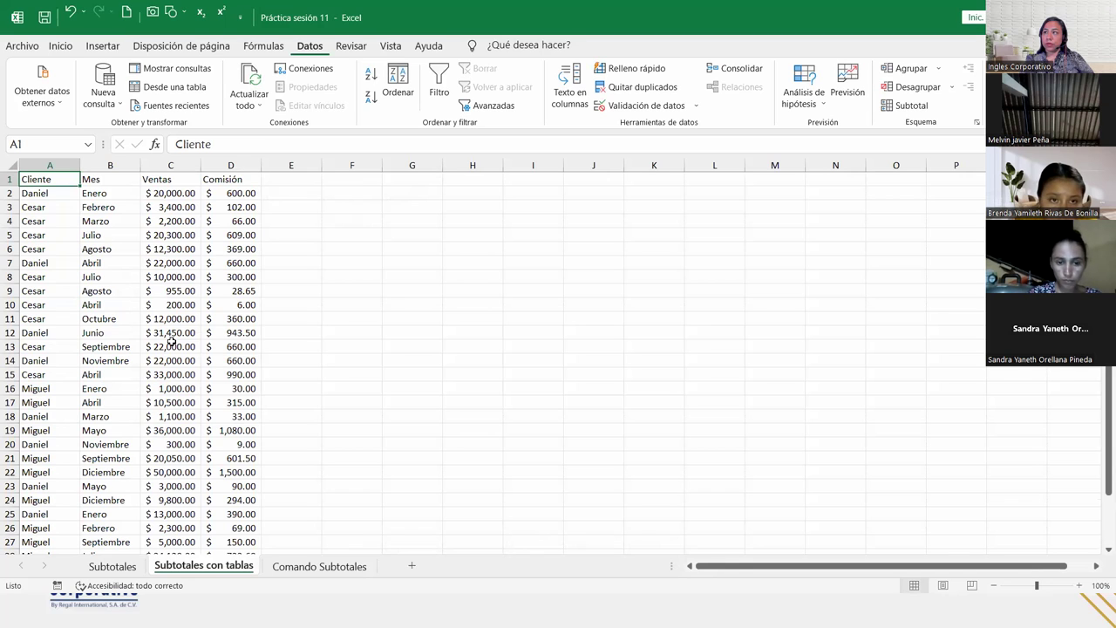
{"action": "scroll", "coordinate": [171, 342], "scroll_direction": "down", "scroll_amount": 4}
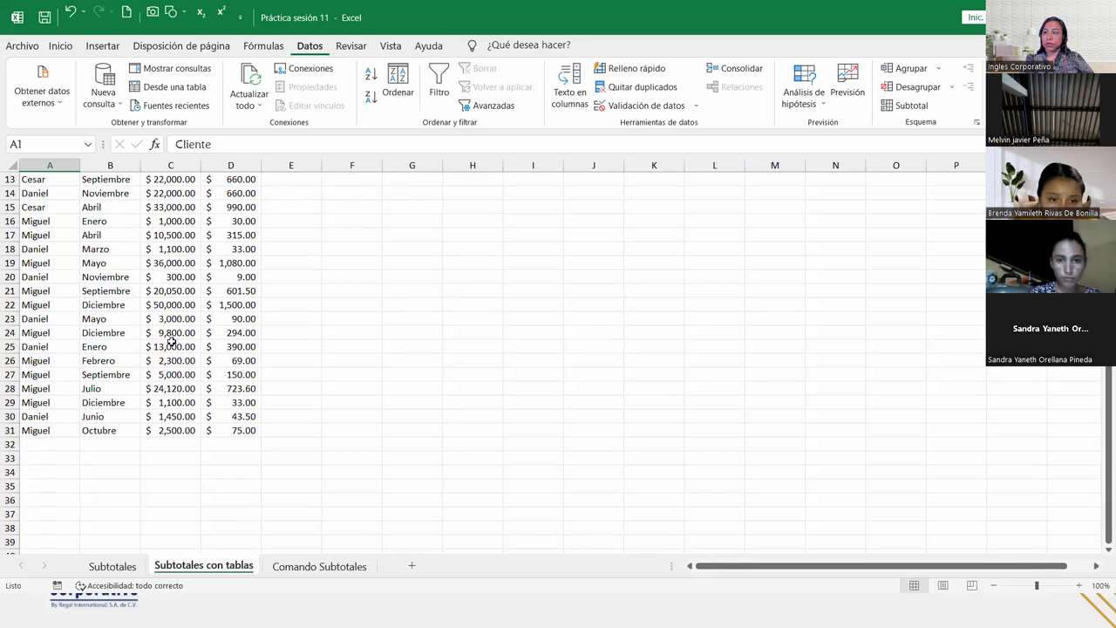
{"action": "left_click", "coordinate": [175, 443]}
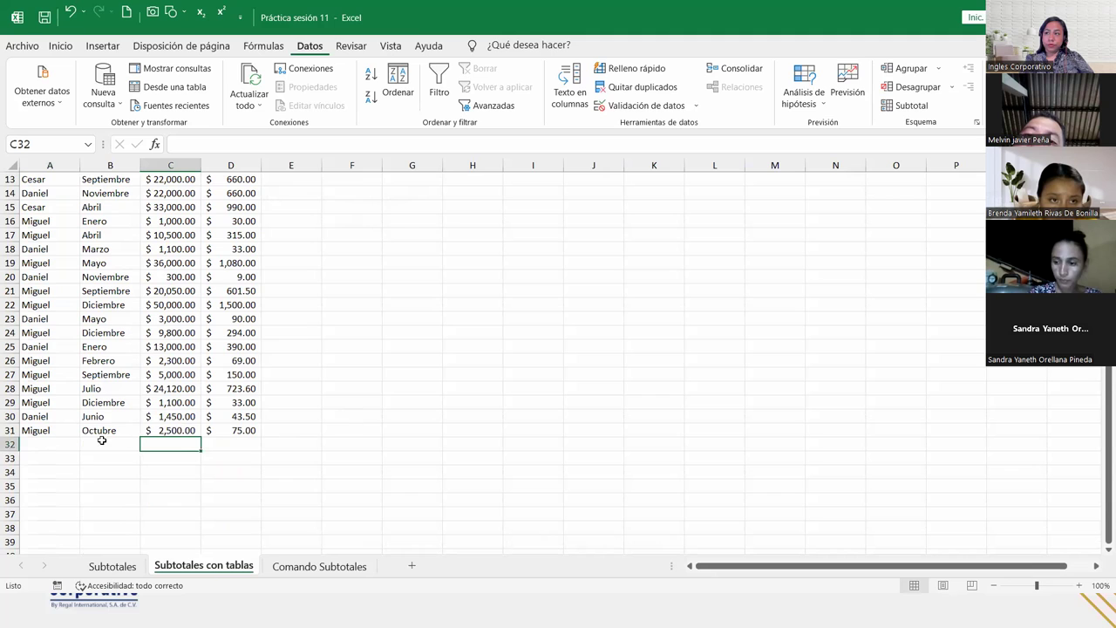
{"action": "scroll", "coordinate": [212, 415], "scroll_direction": "up", "scroll_amount": 4}
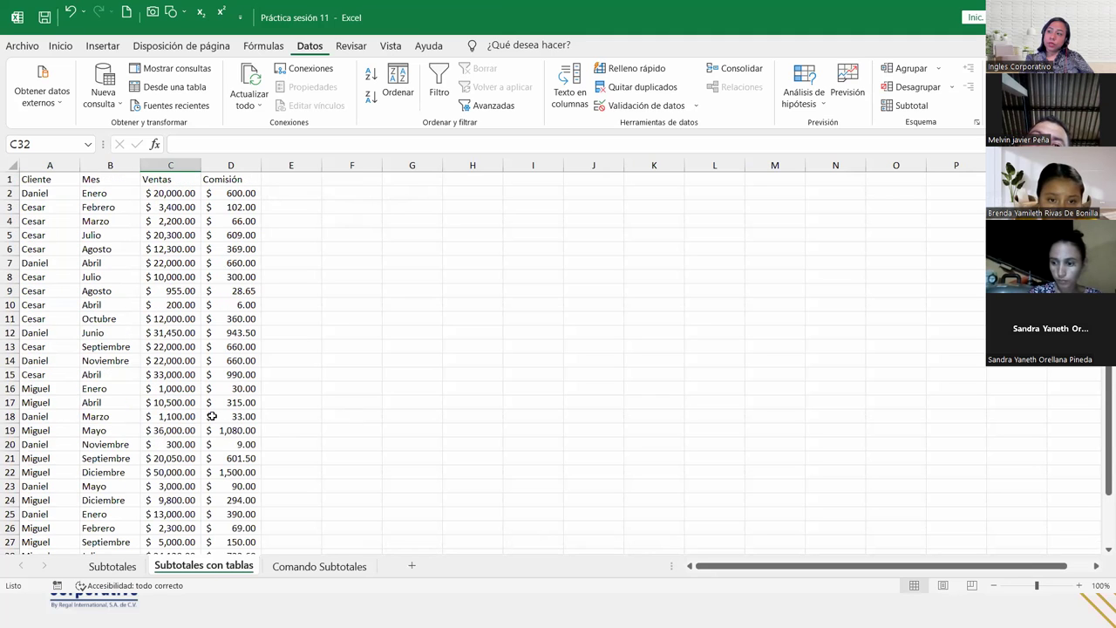
{"action": "scroll", "coordinate": [212, 416], "scroll_direction": "down", "scroll_amount": 6}
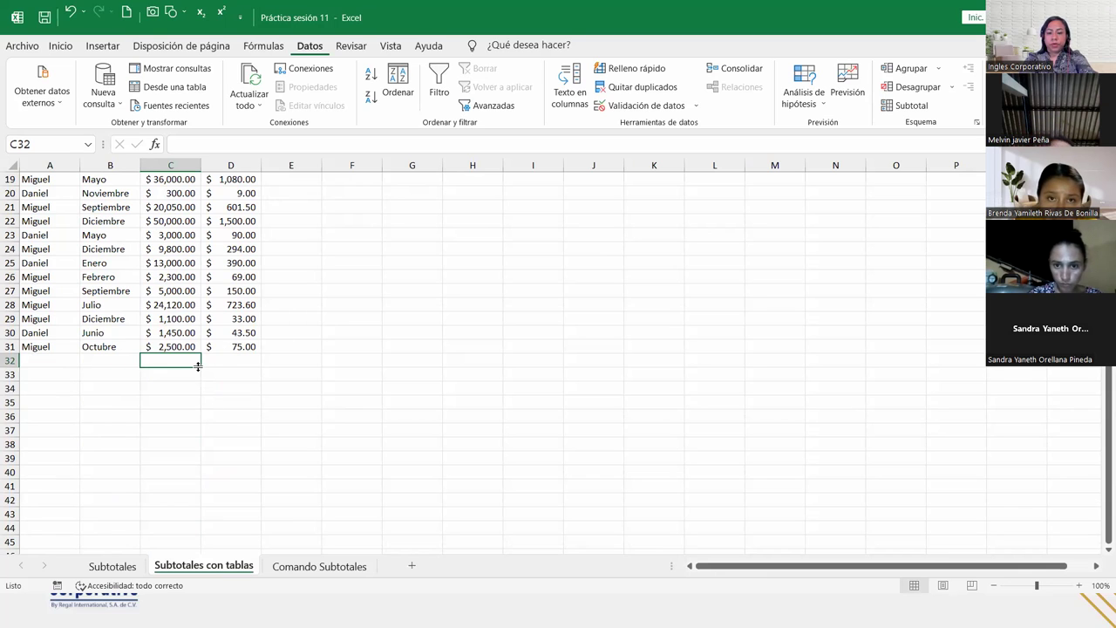
- Enter =SUBTOTALES(109;C2:C31) in C32 for a 393025 sales total
{"action": "type", "text": "=subto"}
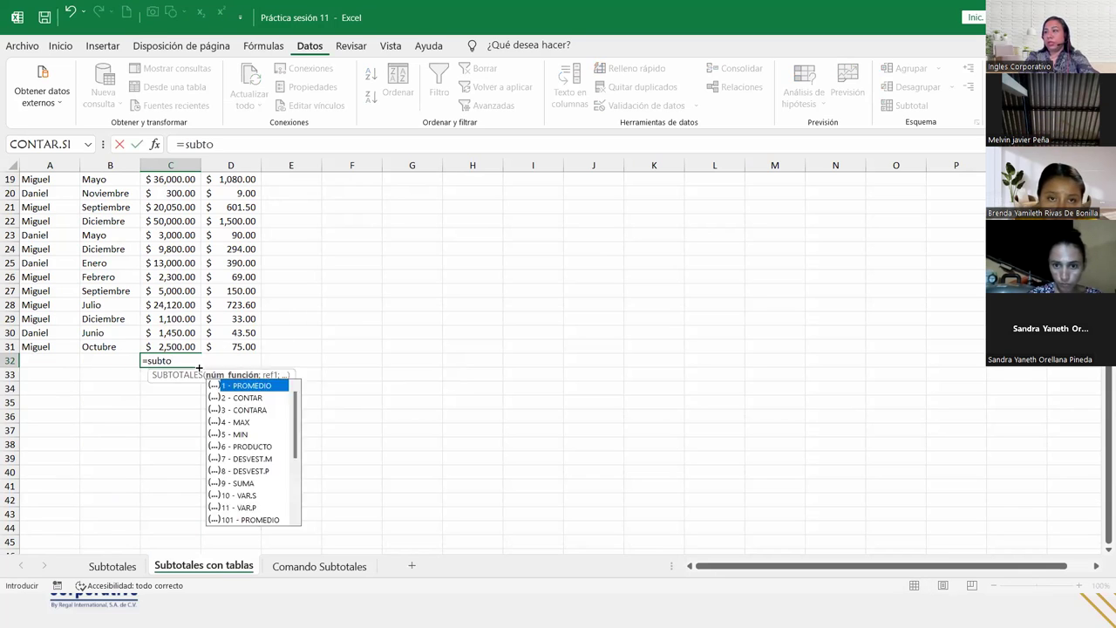
{"action": "key", "text": "Tab"}
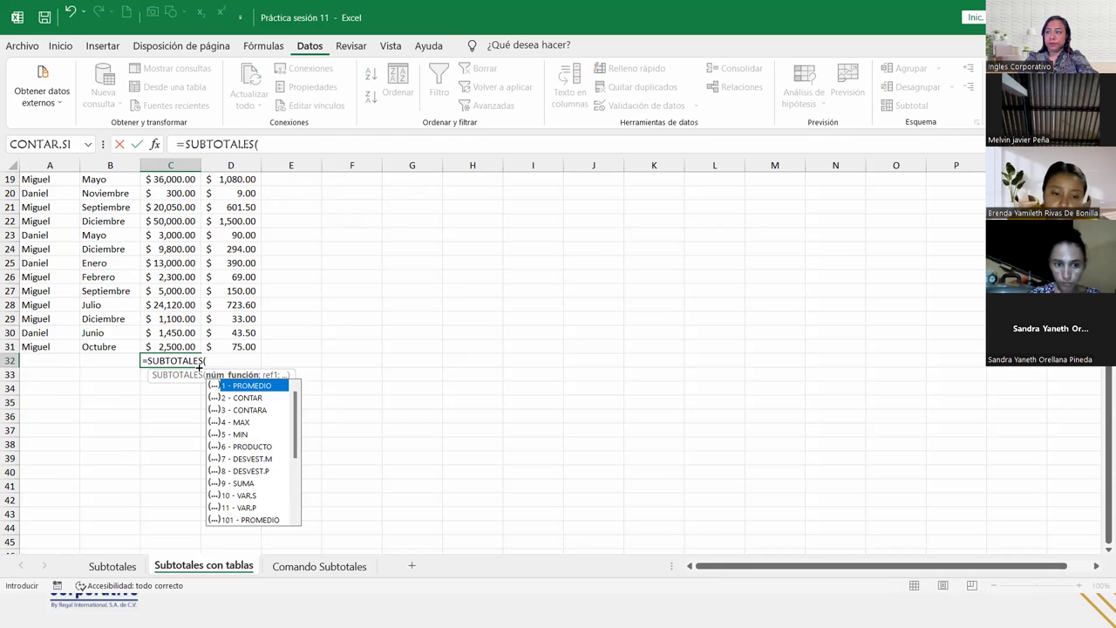
{"action": "type", "text": "109"}
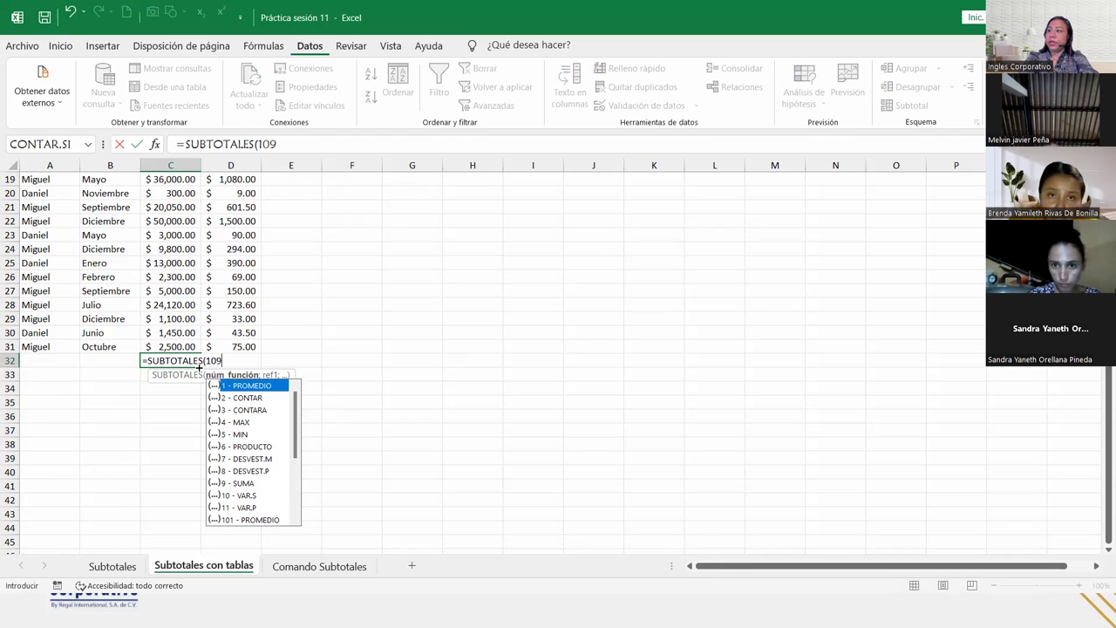
{"action": "type", "text": ";"}
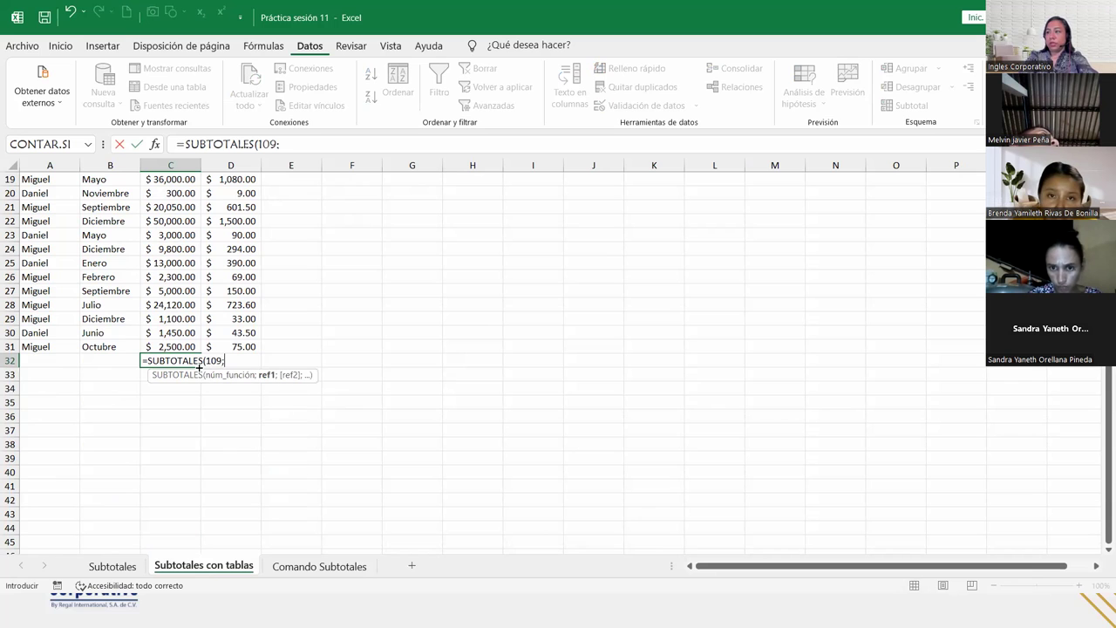
{"action": "key", "text": "Up"}
{"action": "key", "text": "ctrl+shift+Up"}
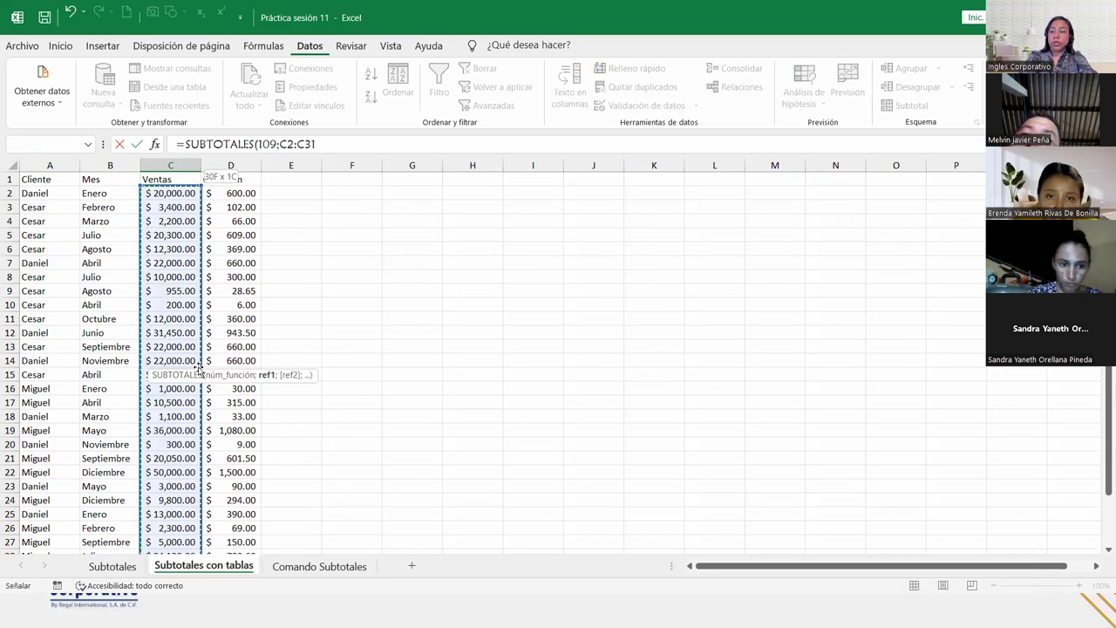
{"action": "type", "text": ")"}
{"action": "key", "text": "Return"}
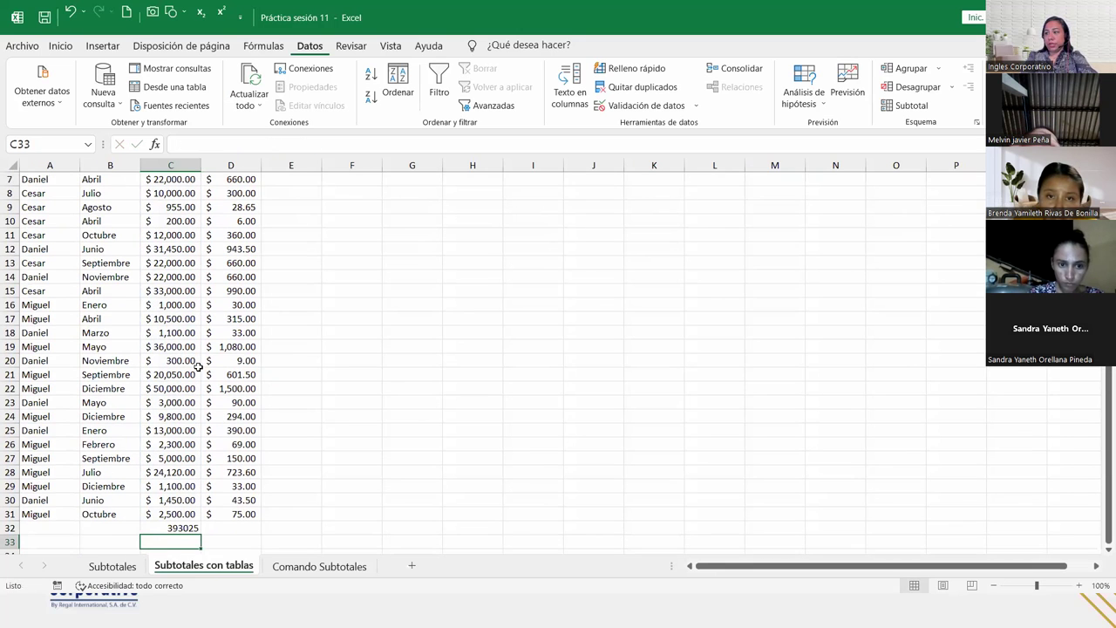
{"action": "left_click", "coordinate": [183, 529]}
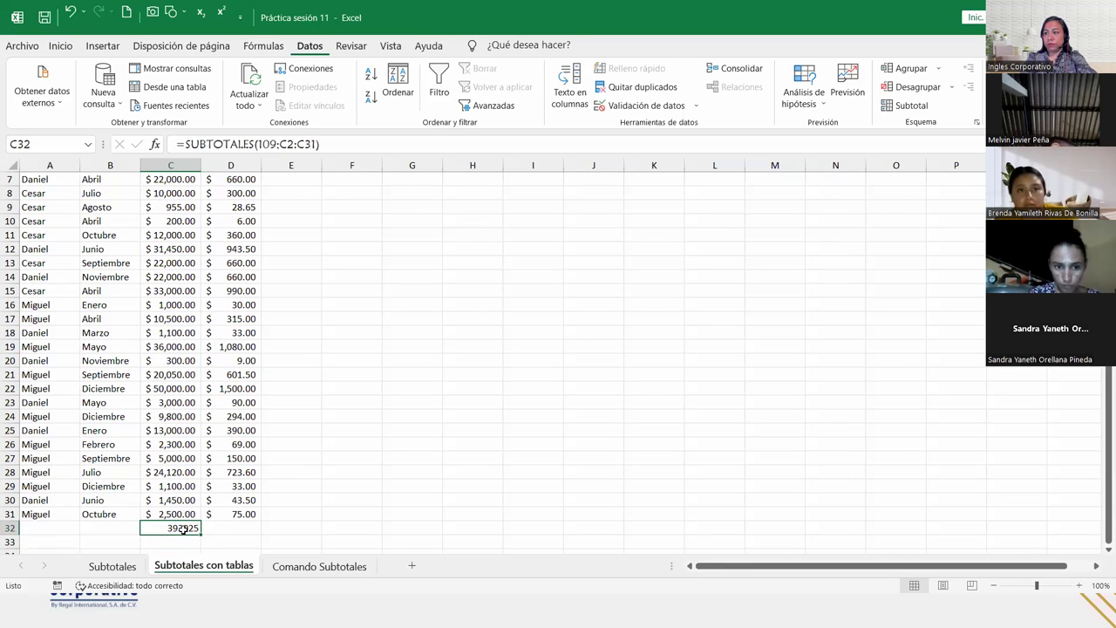
{"action": "double_click", "coordinate": [183, 530]}
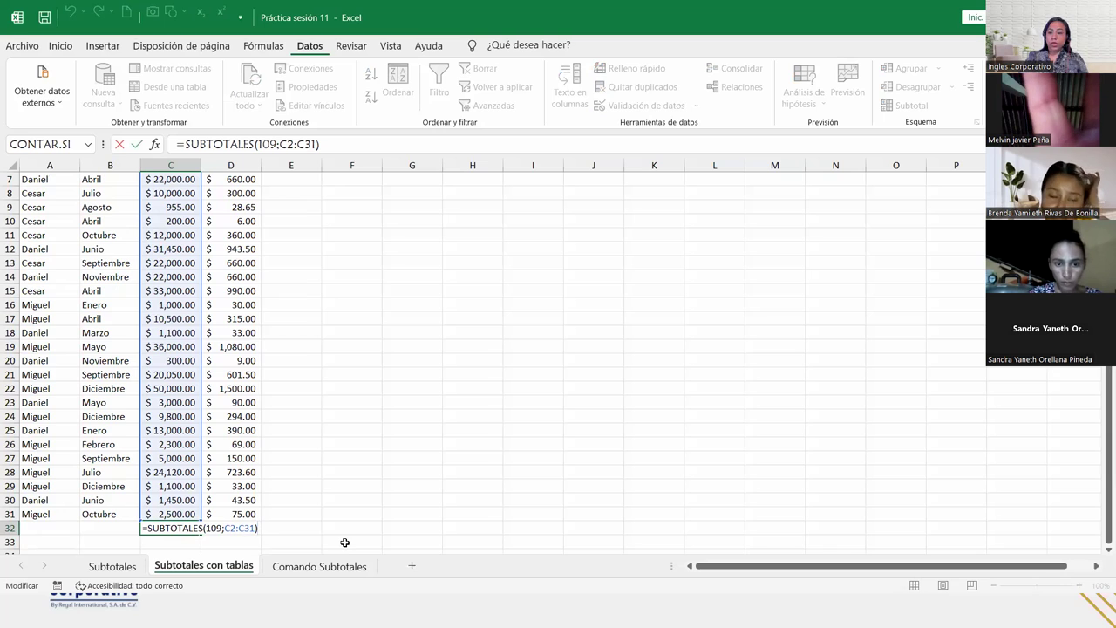
{"action": "key", "text": "Return"}
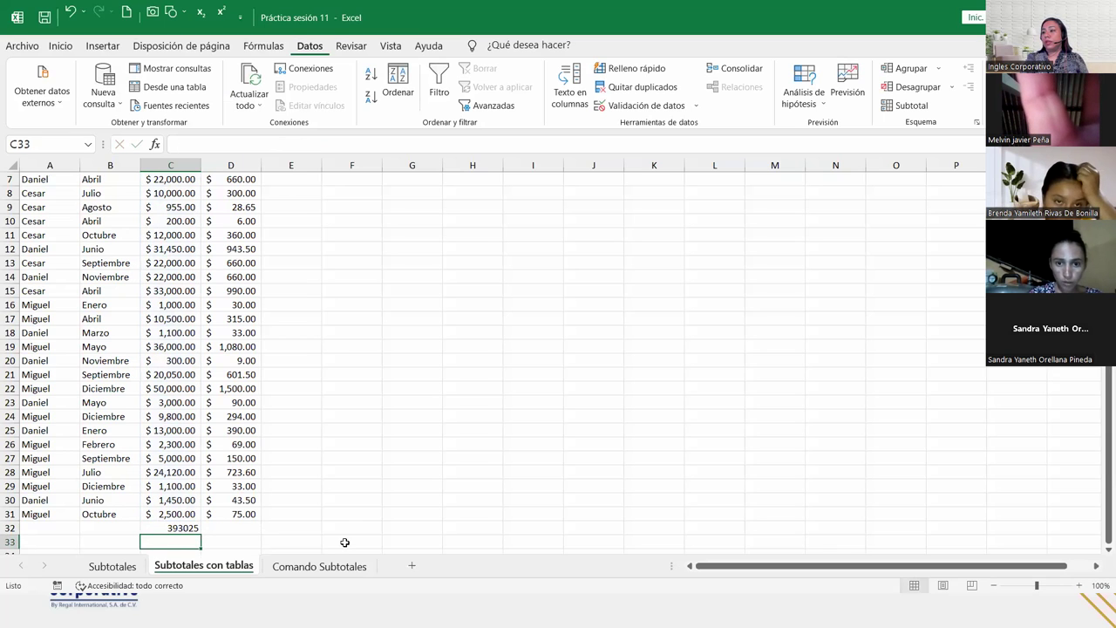
- Give the C32 Ventas total the Contabilidad accounting number format
{"action": "left_click", "coordinate": [174, 527]}
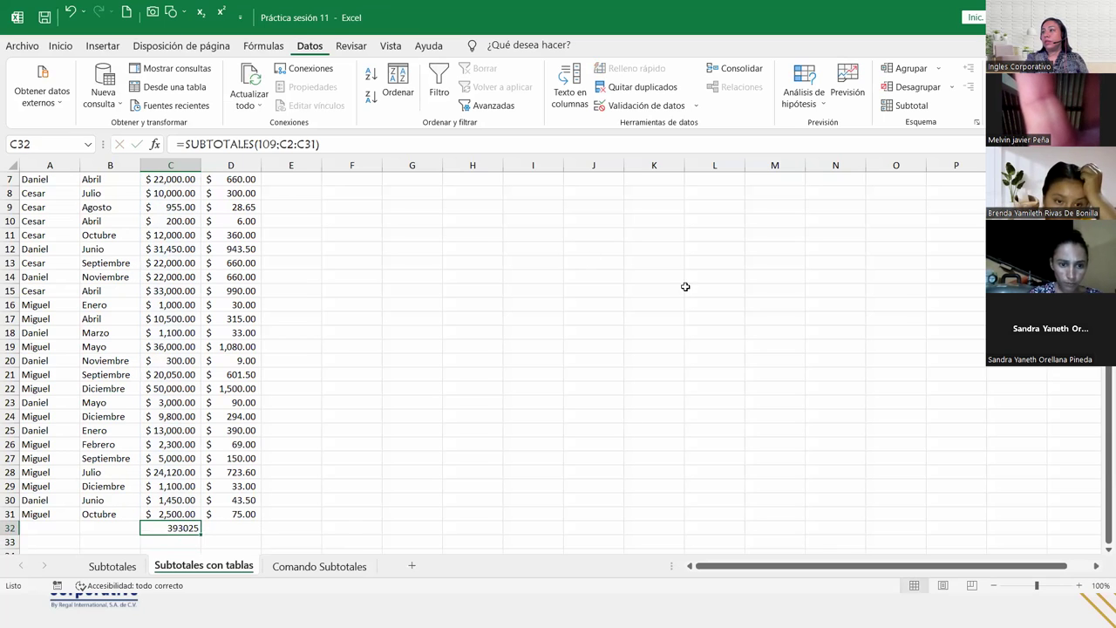
{"action": "left_click", "coordinate": [63, 45]}
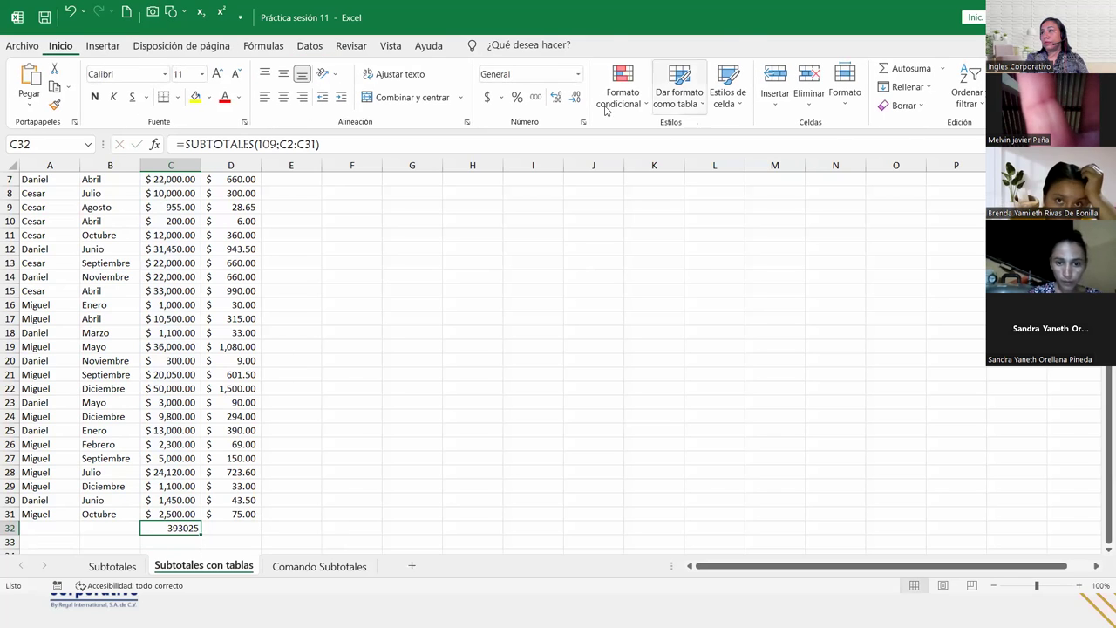
{"action": "left_click", "coordinate": [577, 74]}
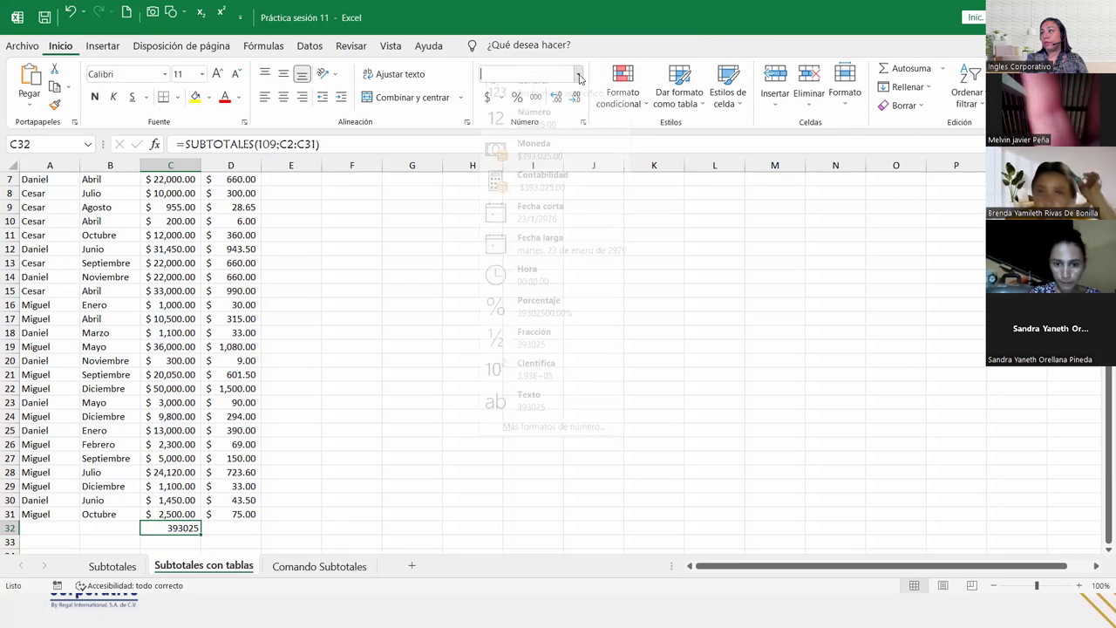
{"action": "left_click", "coordinate": [542, 194]}
- Fill the formula into D32 as =SUBTOTALES(109;D2:D31), totalling Comisión at $11,790.75
{"action": "left_click_drag", "start_coordinate": [206, 534], "coordinate": [247, 528]}
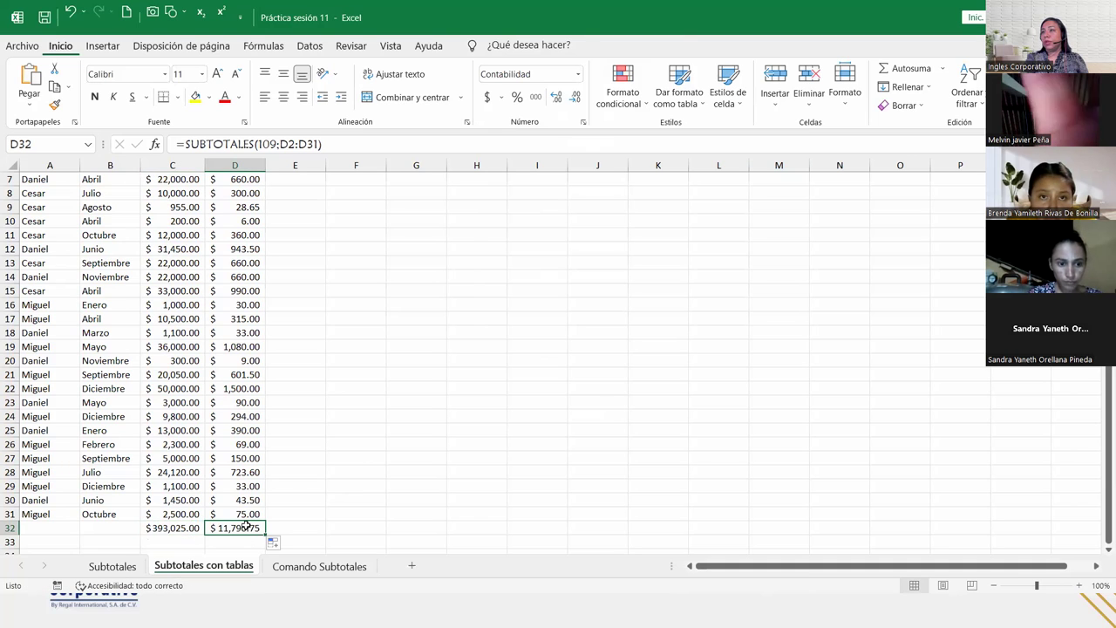
{"action": "double_click", "coordinate": [246, 528]}
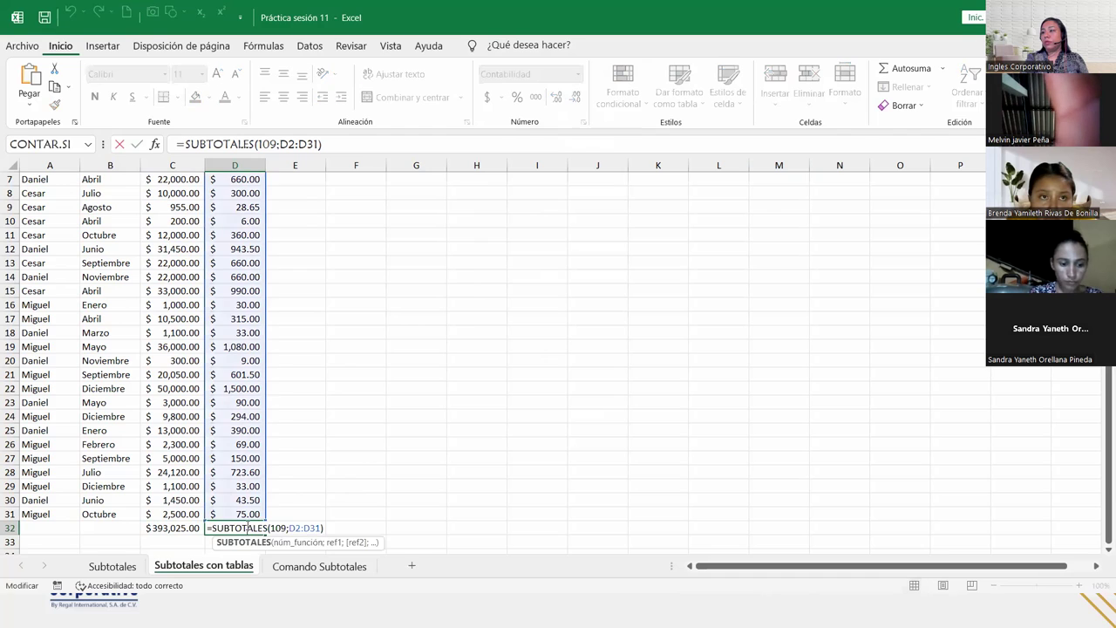
{"action": "left_click", "coordinate": [325, 527]}
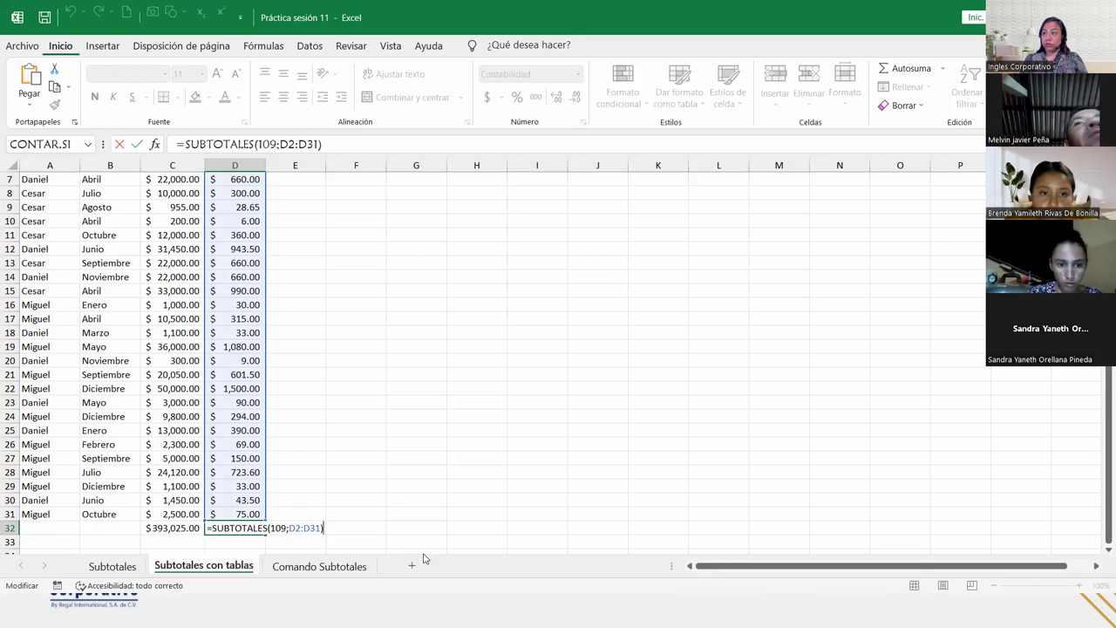
{"action": "key", "text": "Return"}
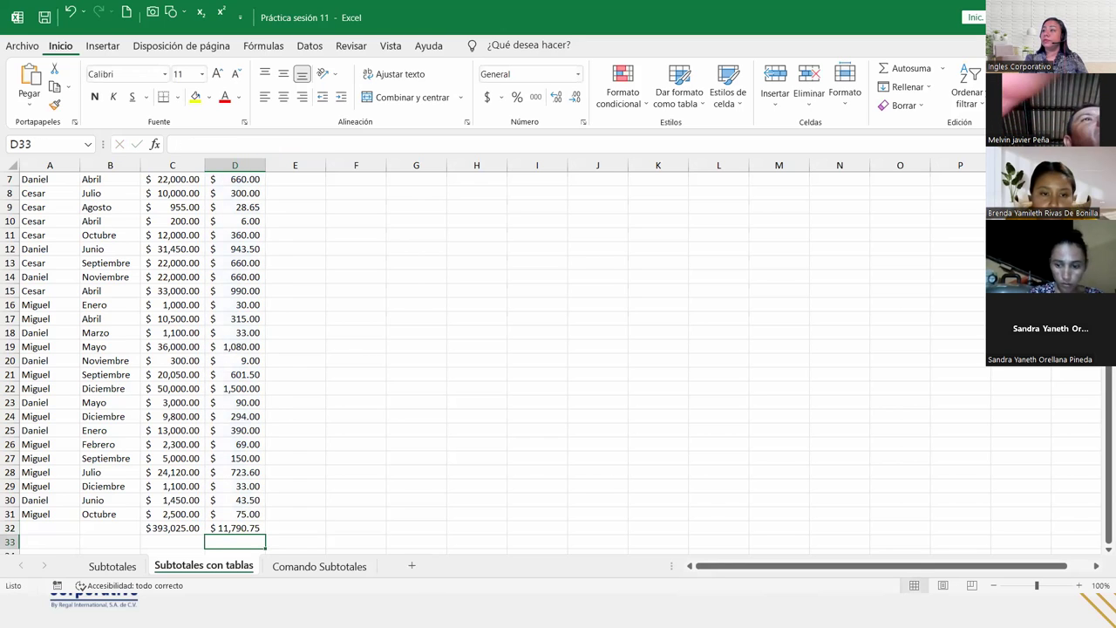
{"action": "scroll", "coordinate": [378, 387], "scroll_direction": "up", "scroll_amount": 1}
{"action": "scroll", "coordinate": [378, 386], "scroll_direction": "up", "scroll_amount": 1}
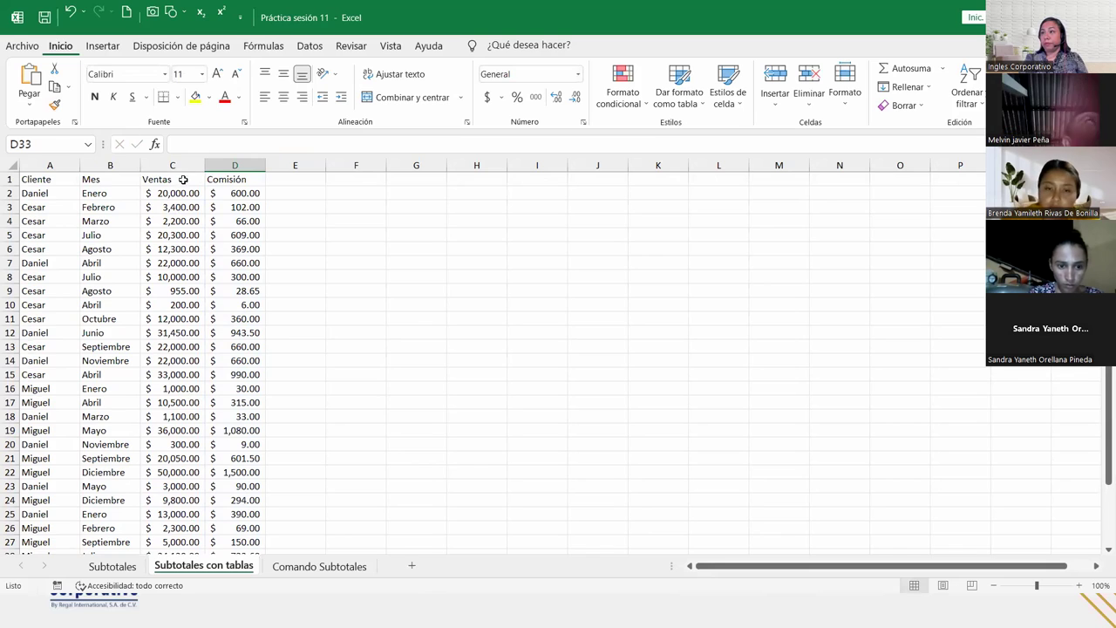
{"action": "key", "text": "ctrl+Home"}
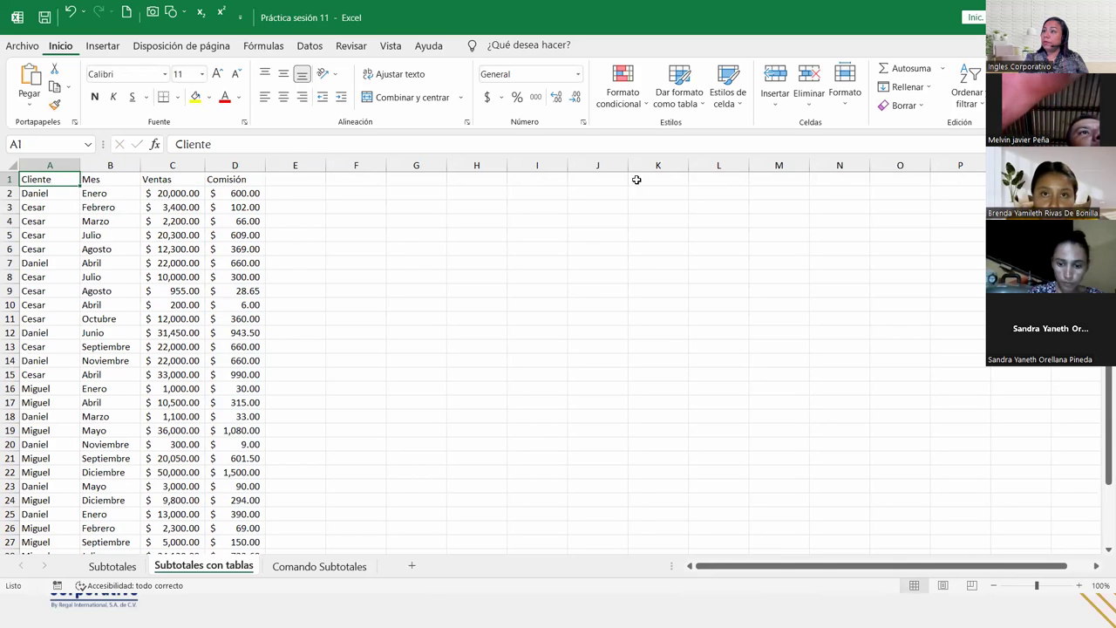
- Turn on Filtro for the sales table headers from the Datos tab
{"action": "left_click", "coordinate": [281, 54]}
{"action": "scroll", "coordinate": [292, 52], "scroll_direction": "up", "scroll_amount": 1}
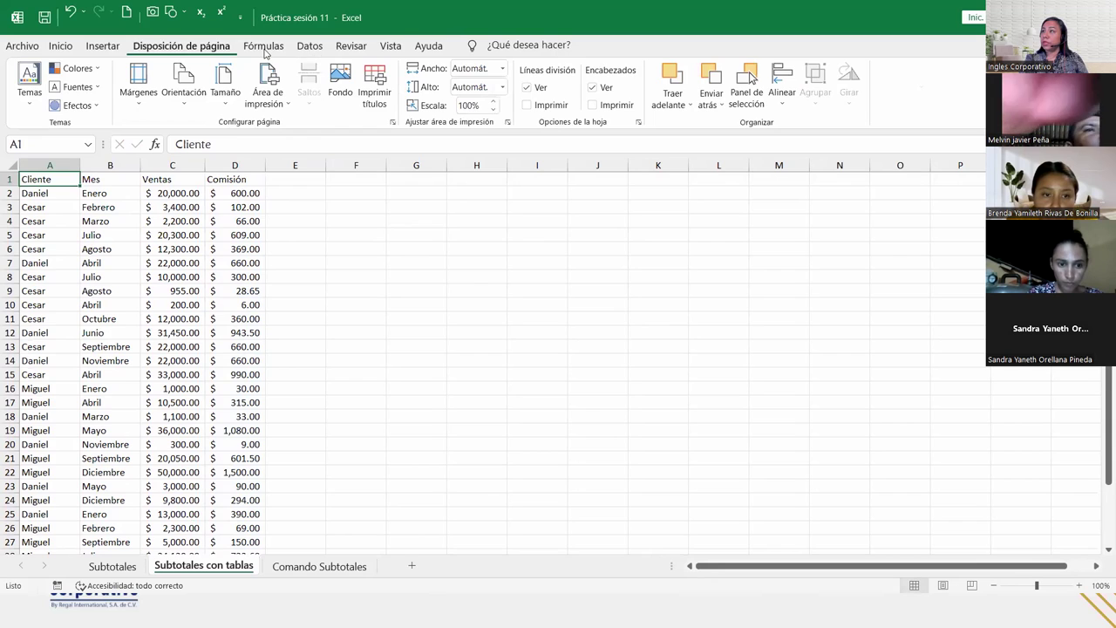
{"action": "left_click", "coordinate": [266, 52]}
{"action": "left_click", "coordinate": [311, 48]}
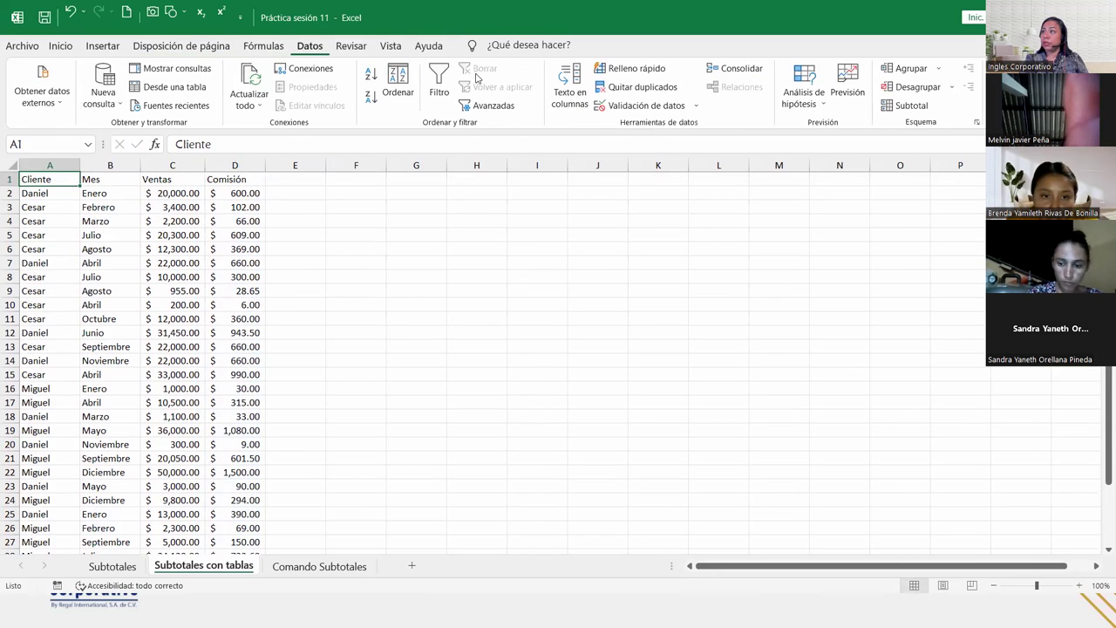
{"action": "left_click", "coordinate": [439, 87]}
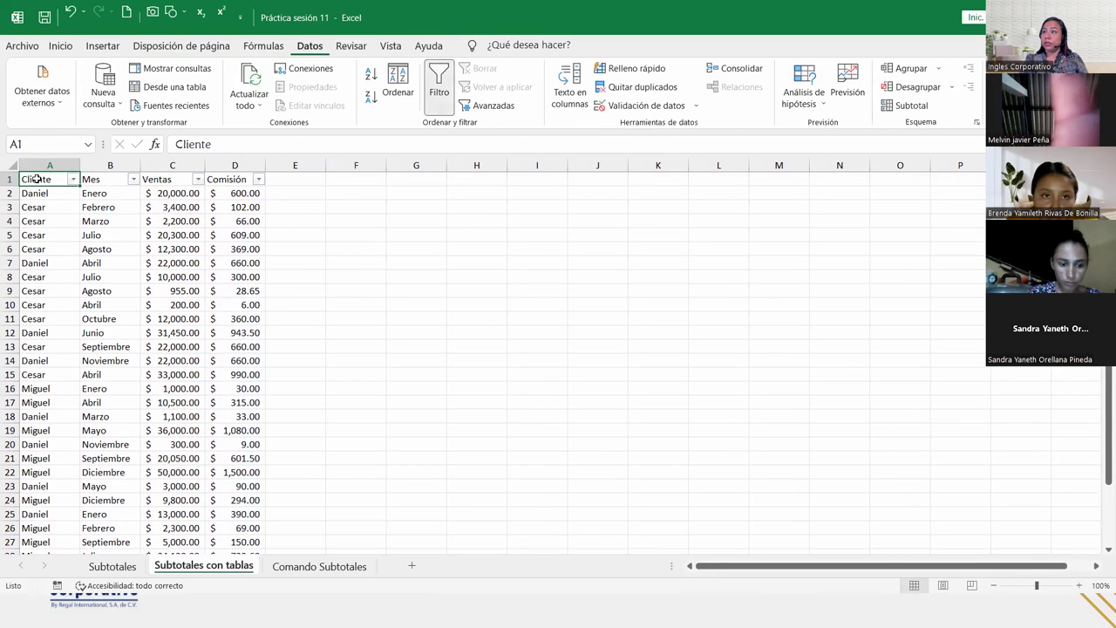
- Filter the Mes column to show only Septiembre
{"action": "left_click", "coordinate": [133, 179]}
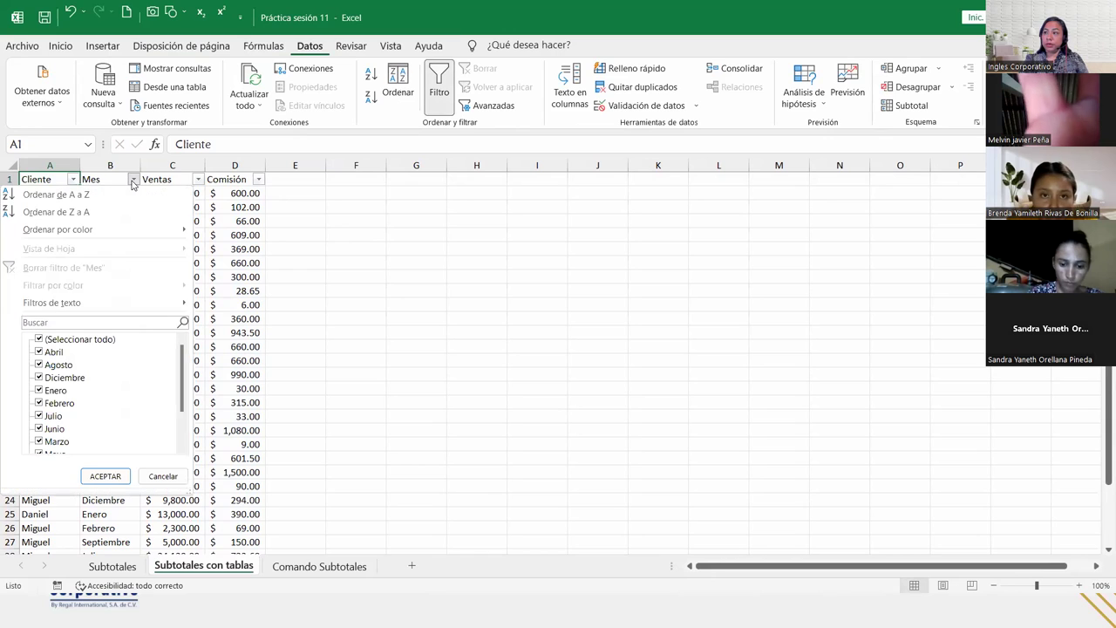
{"action": "left_click", "coordinate": [38, 339]}
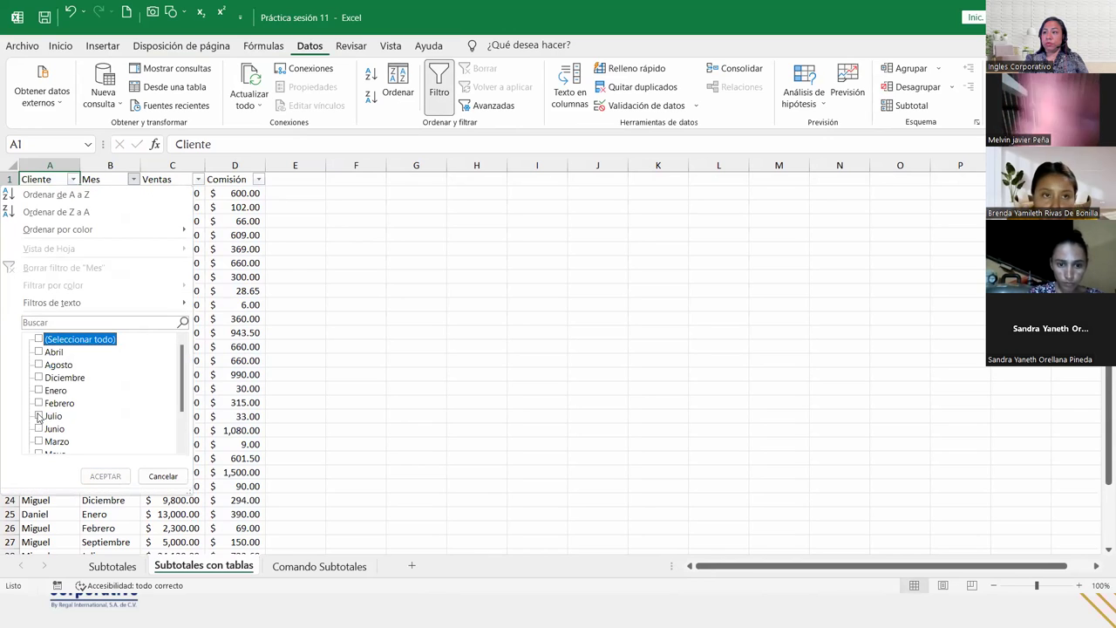
{"action": "scroll", "coordinate": [41, 410], "scroll_direction": "down", "scroll_amount": 2}
{"action": "left_click", "coordinate": [39, 441]}
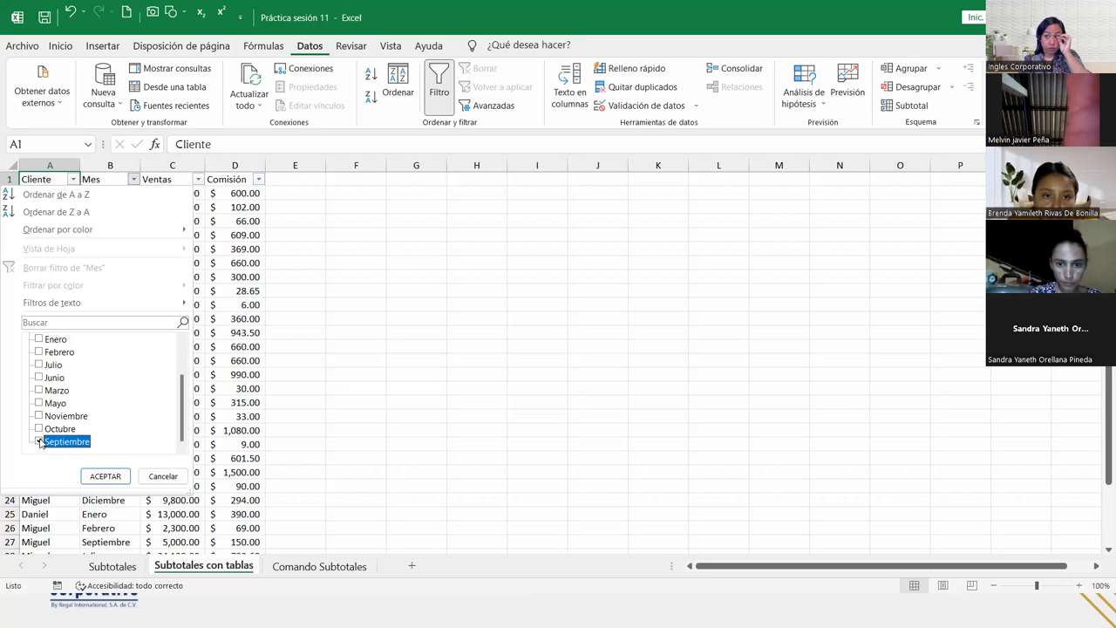
{"action": "left_click", "coordinate": [103, 475]}
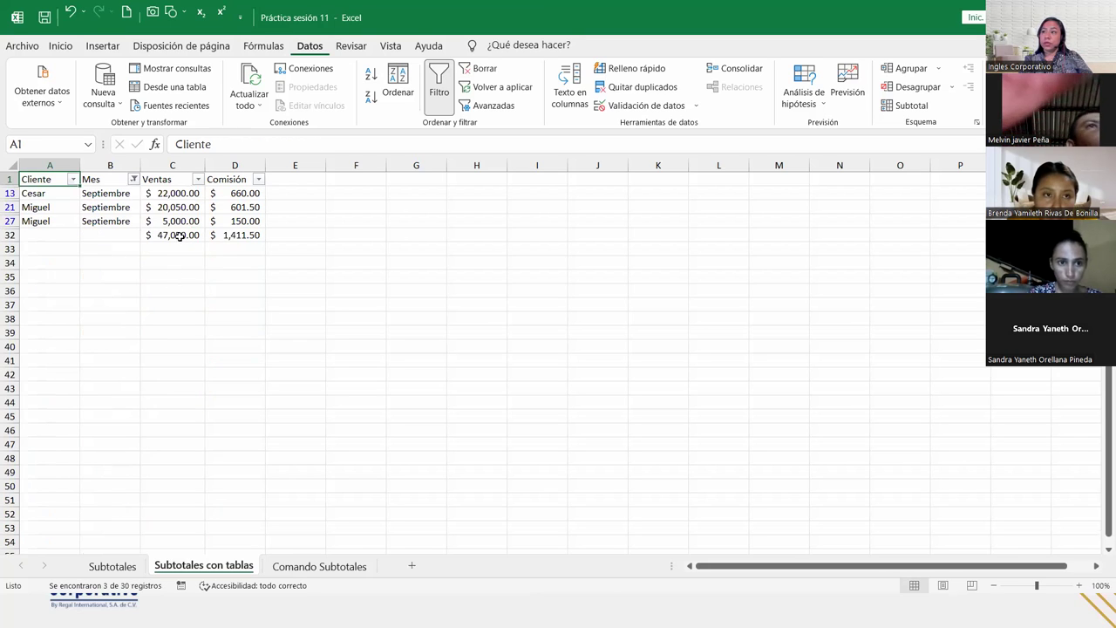
{"action": "left_click", "coordinate": [178, 237]}
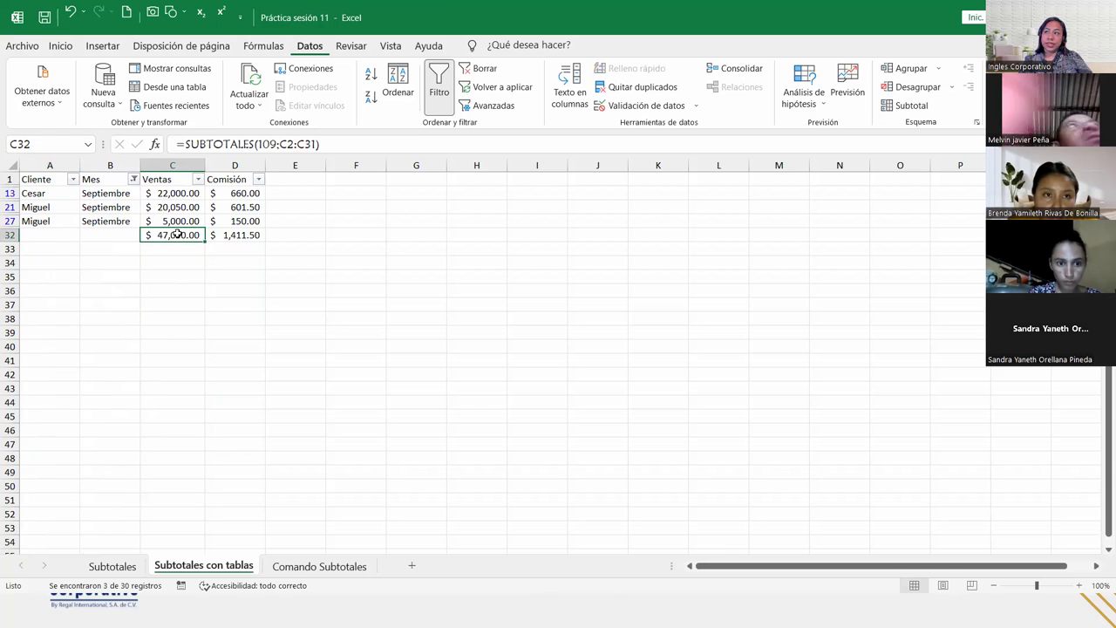
{"action": "left_click", "coordinate": [225, 234]}
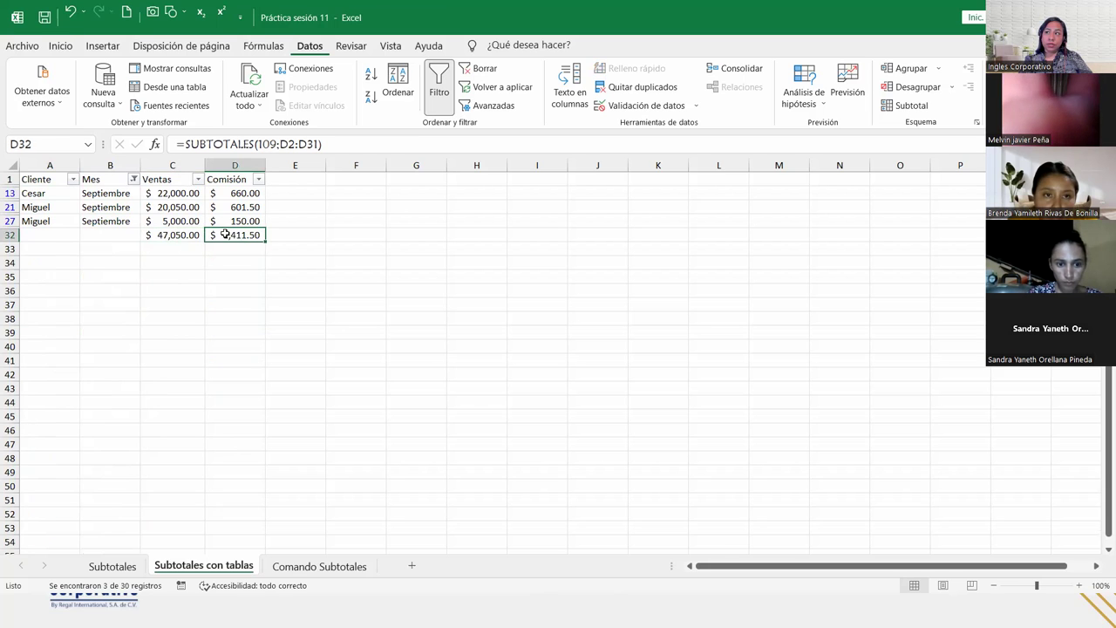
{"action": "left_click", "coordinate": [177, 235]}
{"action": "left_click", "coordinate": [247, 235]}
{"action": "left_click", "coordinate": [173, 235]}
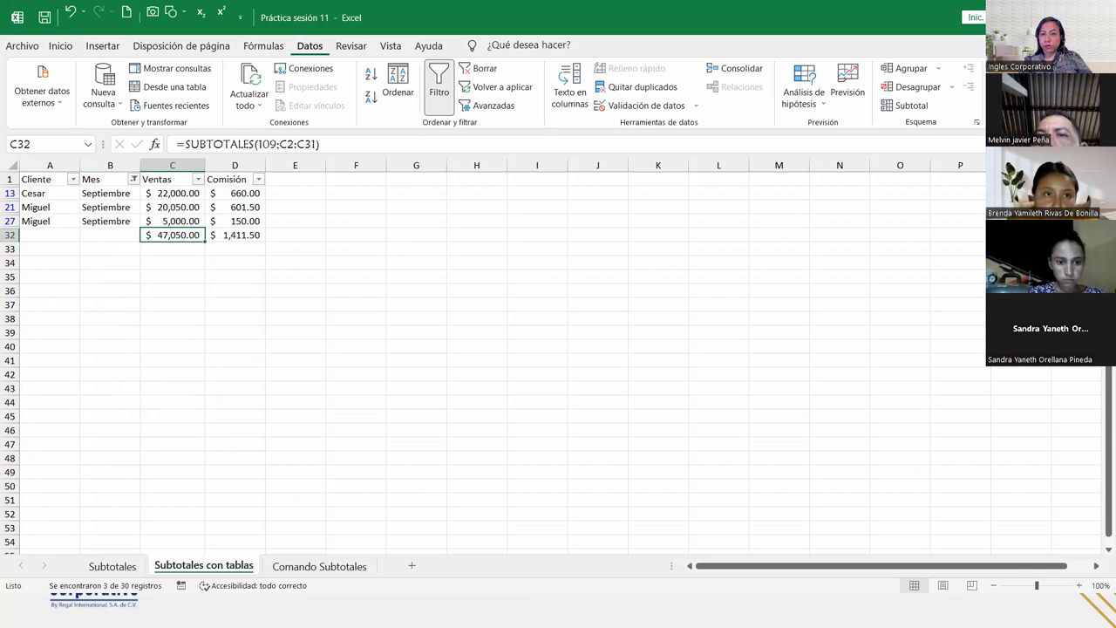
{"action": "key", "text": "alt+Tab"}
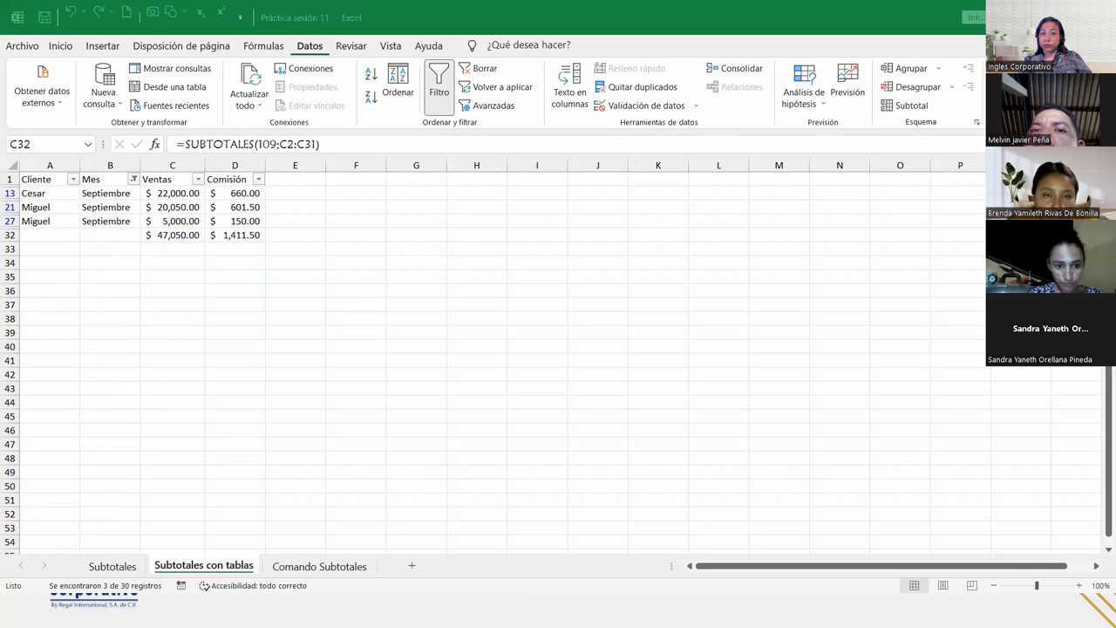
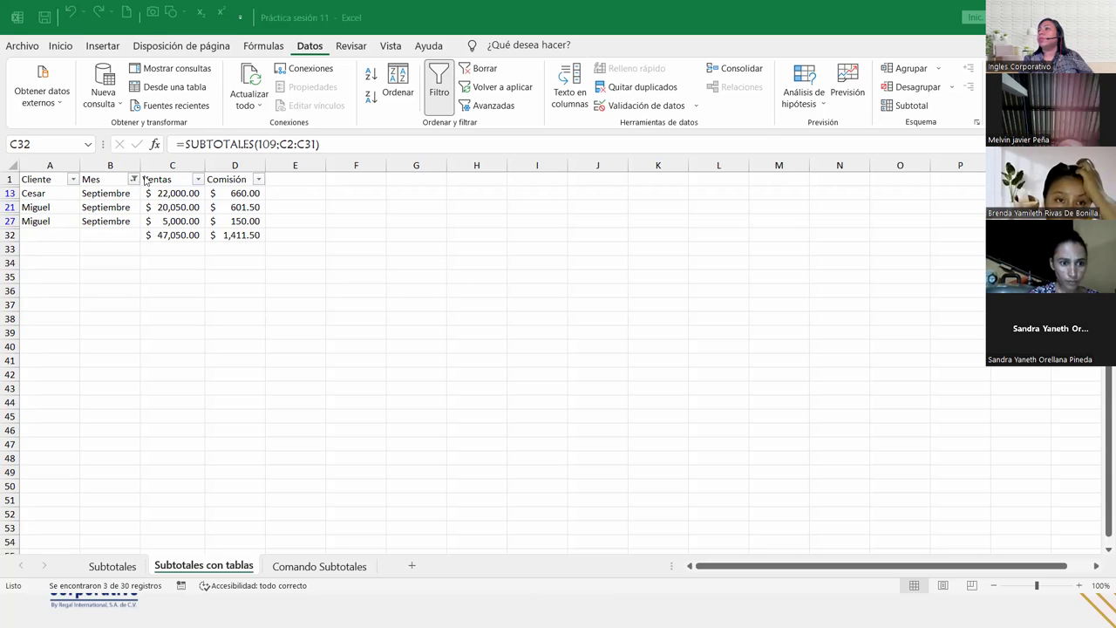
- Add Diciembre to the Mes filter and check the D32 SUBTOTALES total of $3,238.50
{"action": "left_click", "coordinate": [137, 181]}
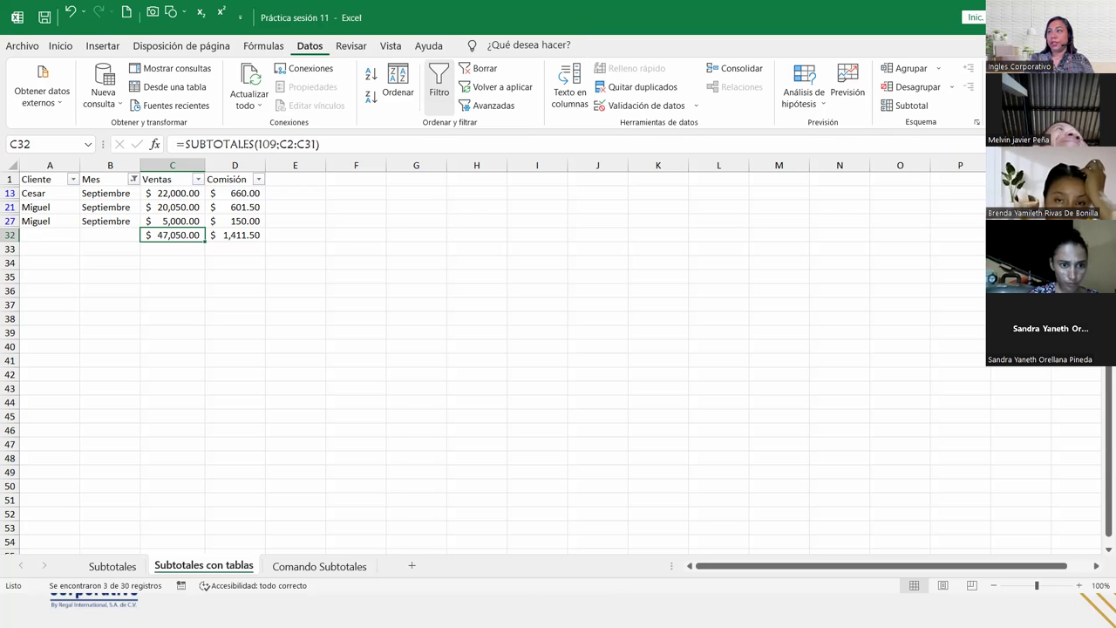
{"action": "left_click", "coordinate": [133, 180]}
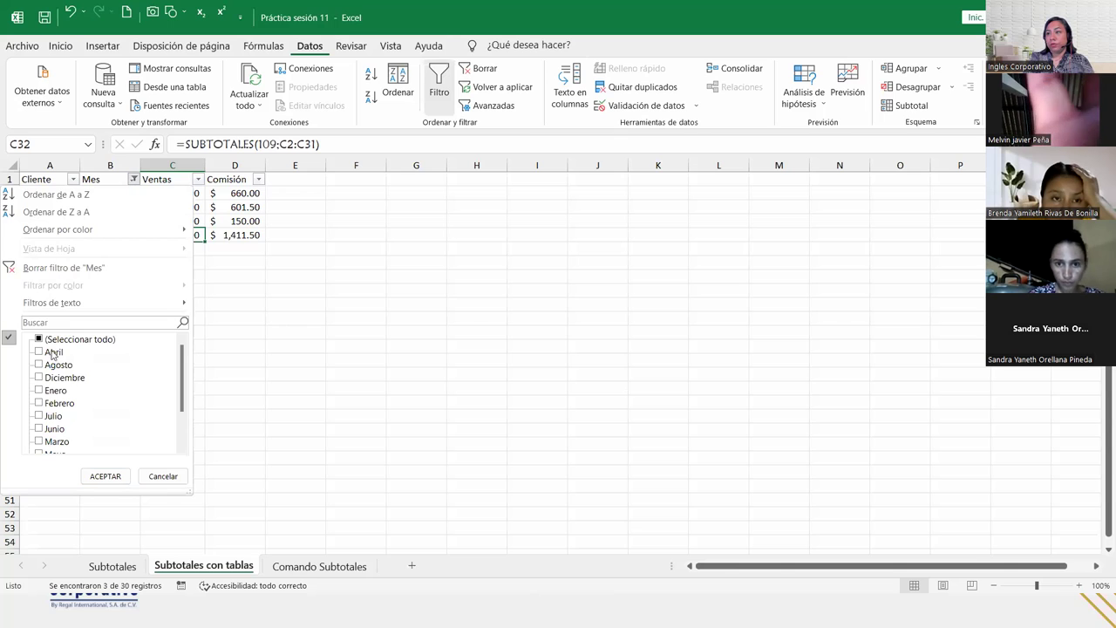
{"action": "left_click", "coordinate": [38, 378]}
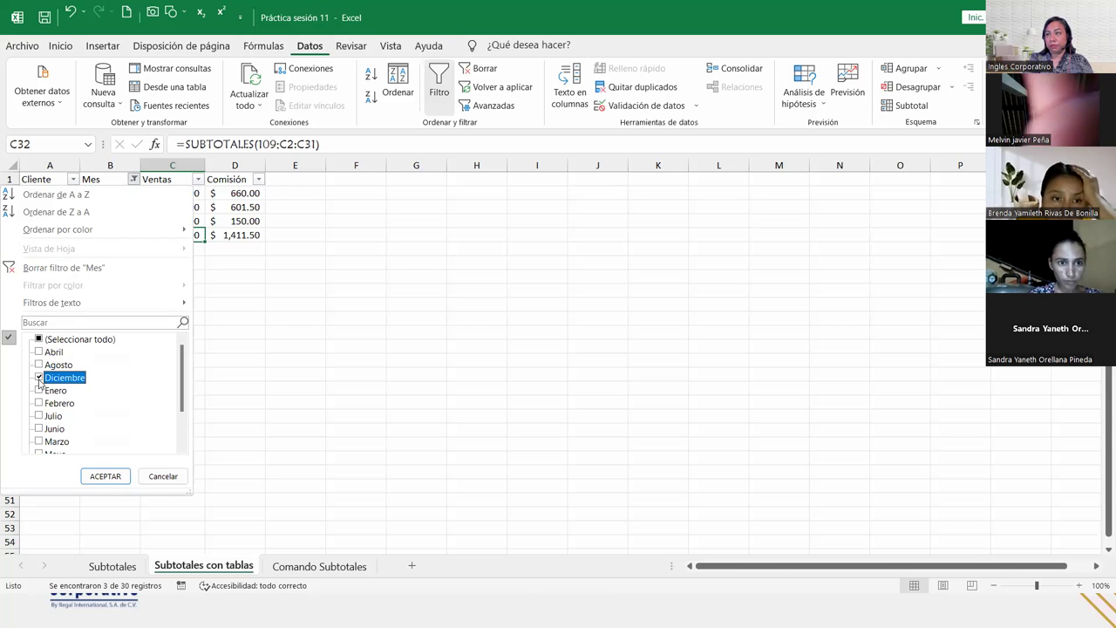
{"action": "left_click", "coordinate": [105, 476]}
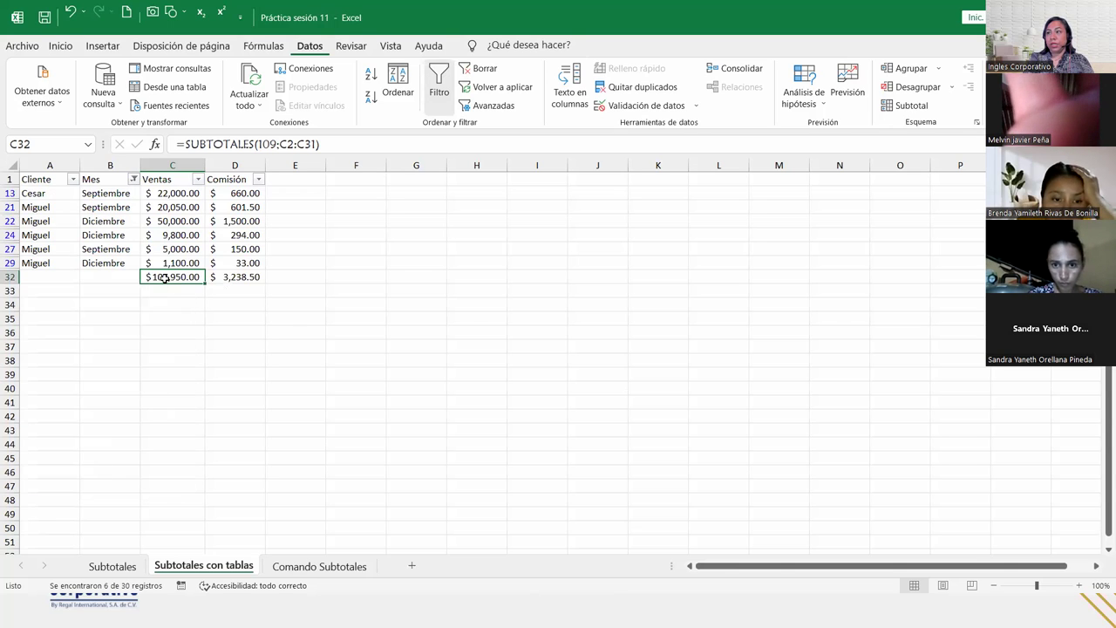
{"action": "left_click", "coordinate": [237, 276]}
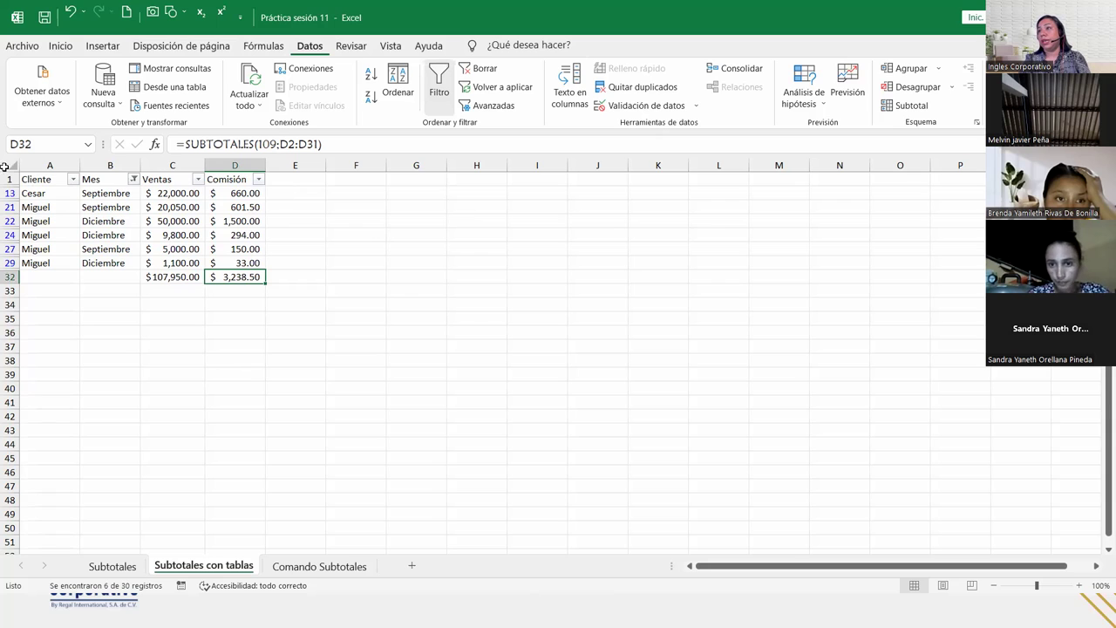
- Clear the month filter and check the C32 and D32 totals ($393,025.00, $11,790.75)
{"action": "left_click", "coordinate": [485, 69]}
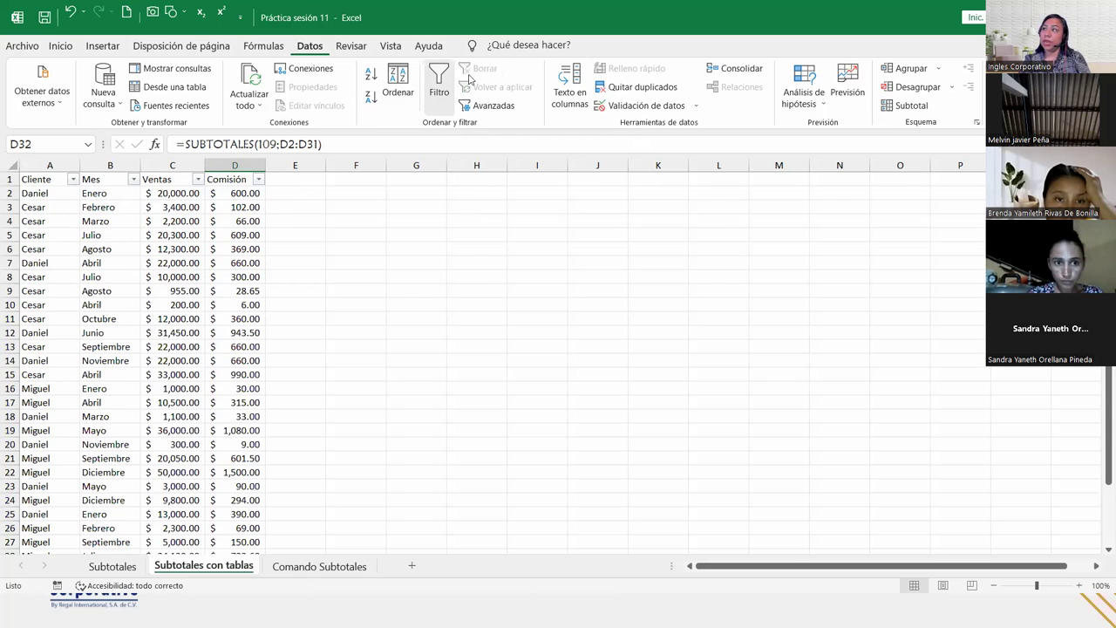
{"action": "scroll", "coordinate": [149, 397], "scroll_direction": "down", "scroll_amount": 5}
{"action": "left_click", "coordinate": [200, 402]}
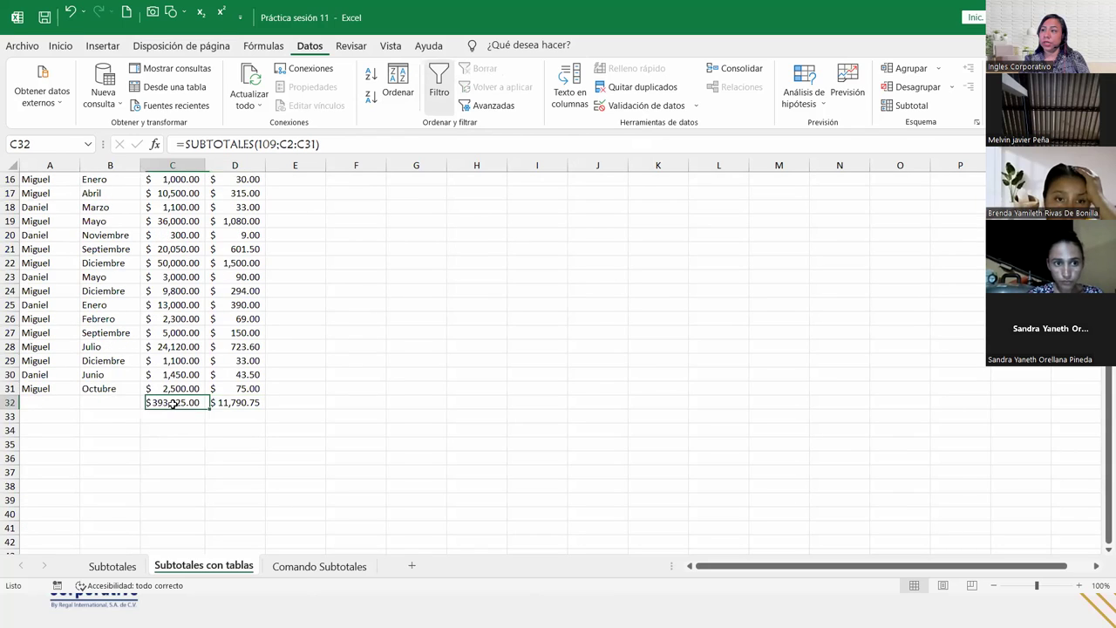
{"action": "left_click", "coordinate": [240, 398]}
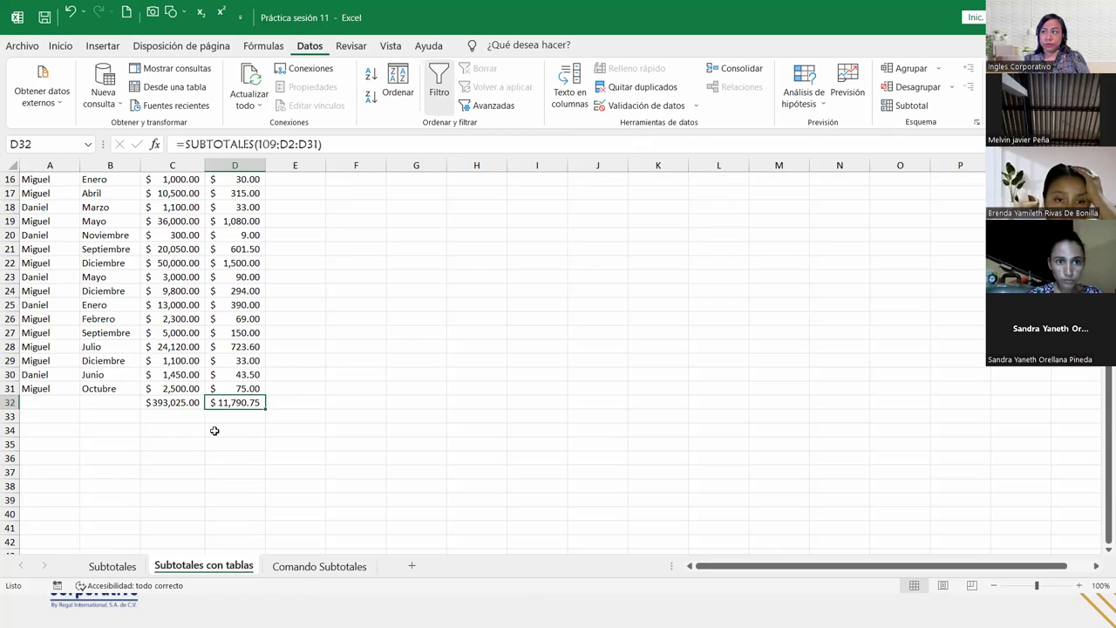
{"action": "scroll", "coordinate": [214, 431], "scroll_direction": "up", "scroll_amount": 5}
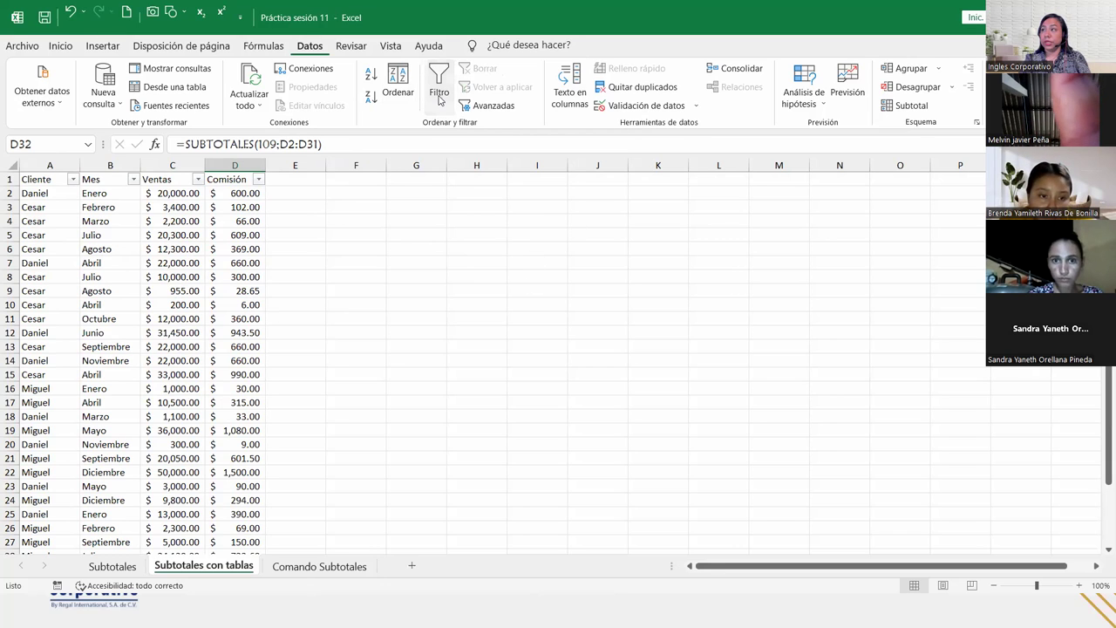
- Switch off filtering on the header row and return to cell A1
{"action": "left_click", "coordinate": [439, 96]}
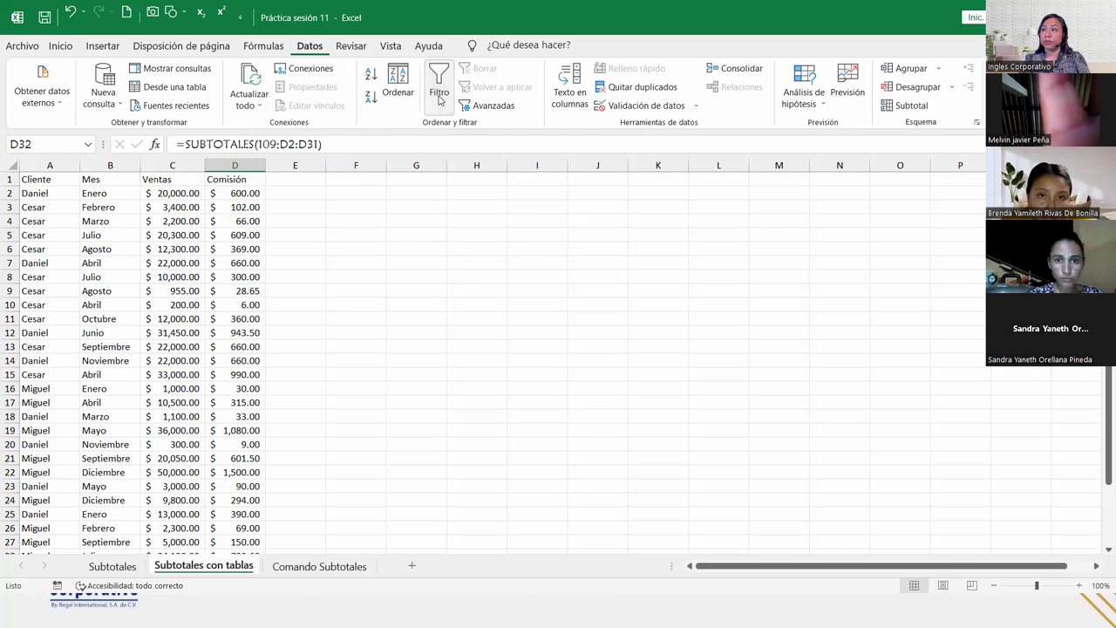
{"action": "left_click", "coordinate": [35, 191]}
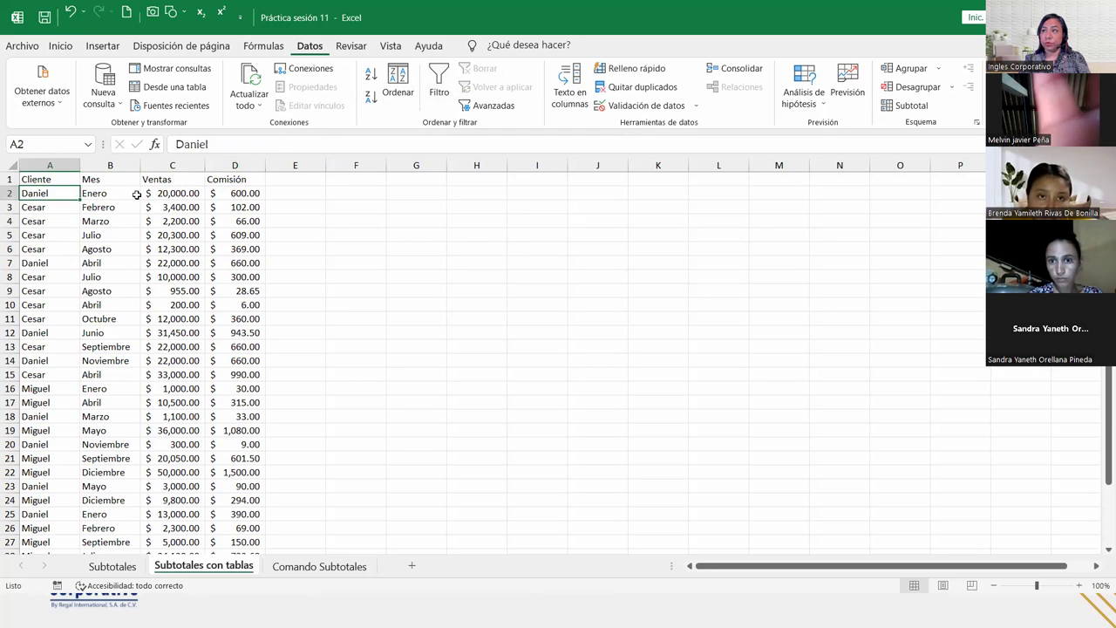
{"action": "left_click", "coordinate": [41, 178]}
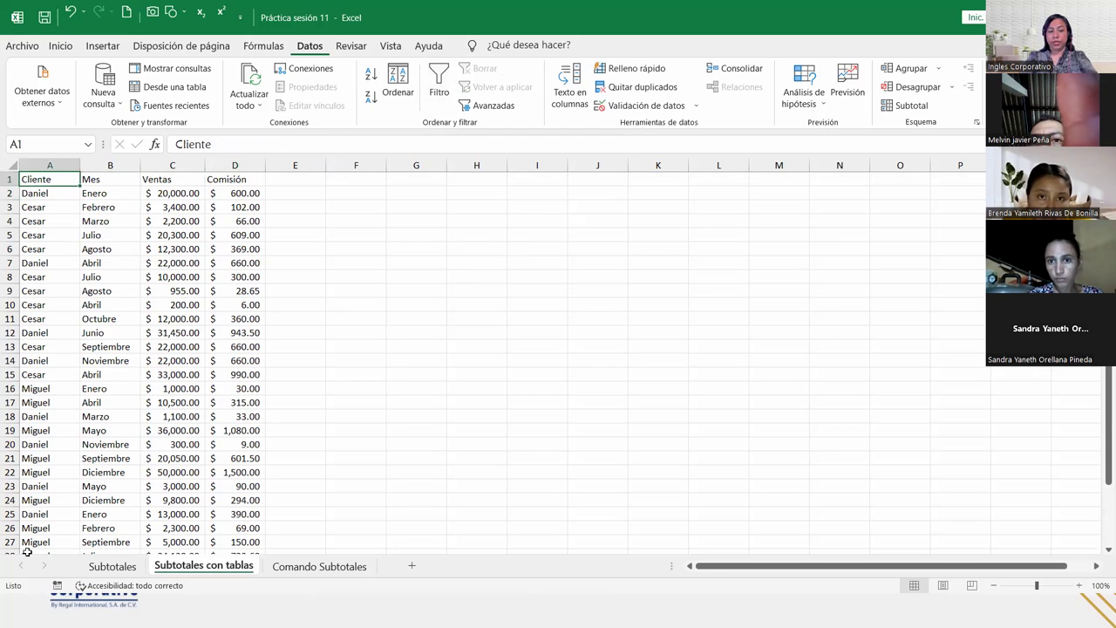
- Copy the range A1:D31 and move the active cell to G1
{"action": "left_click_drag", "start_coordinate": [41, 179], "coordinate": [253, 528]}
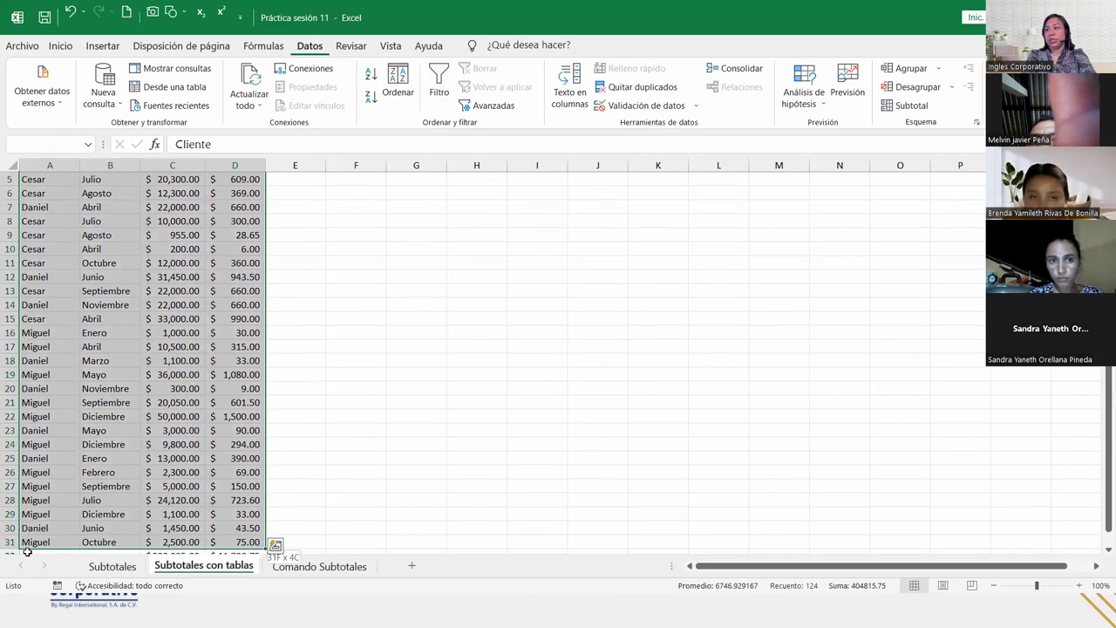
{"action": "left_click_drag", "start_coordinate": [28, 551], "coordinate": [28, 552]}
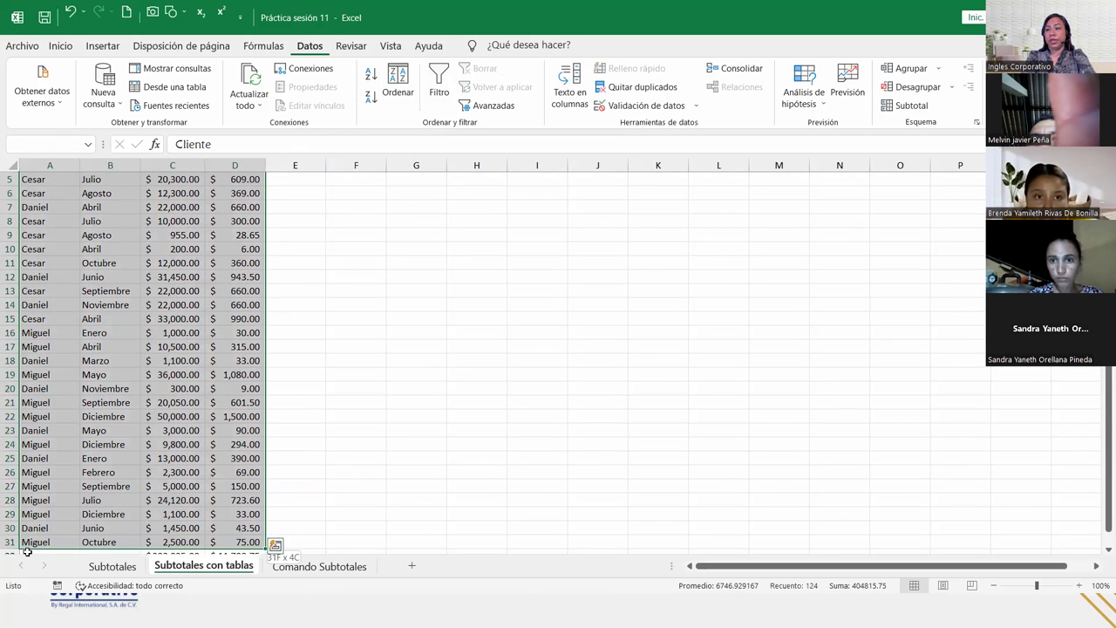
{"action": "scroll", "coordinate": [28, 552], "scroll_direction": "up", "scroll_amount": 2}
{"action": "key", "text": "ctrl+c"}
{"action": "key", "text": "Right"}
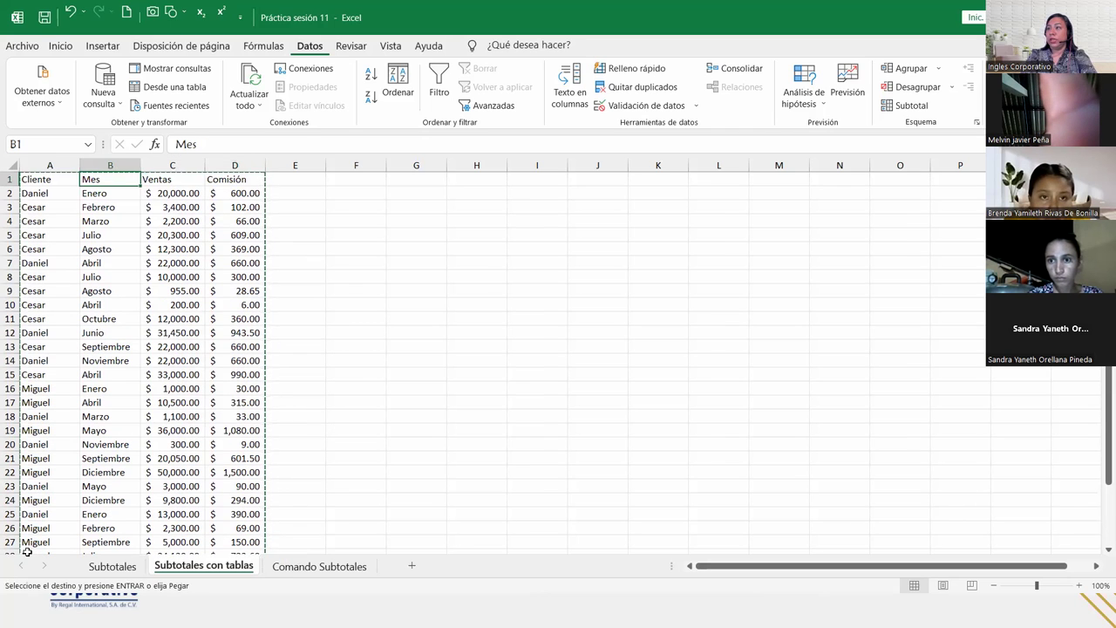
{"action": "key", "text": "Right"}
{"action": "key", "text": "Right"}
{"action": "key", "text": "Right"}
{"action": "key", "text": "Right"}
{"action": "key", "text": "Right"}
{"action": "key", "text": "Right"}
{"action": "key", "text": "Left"}
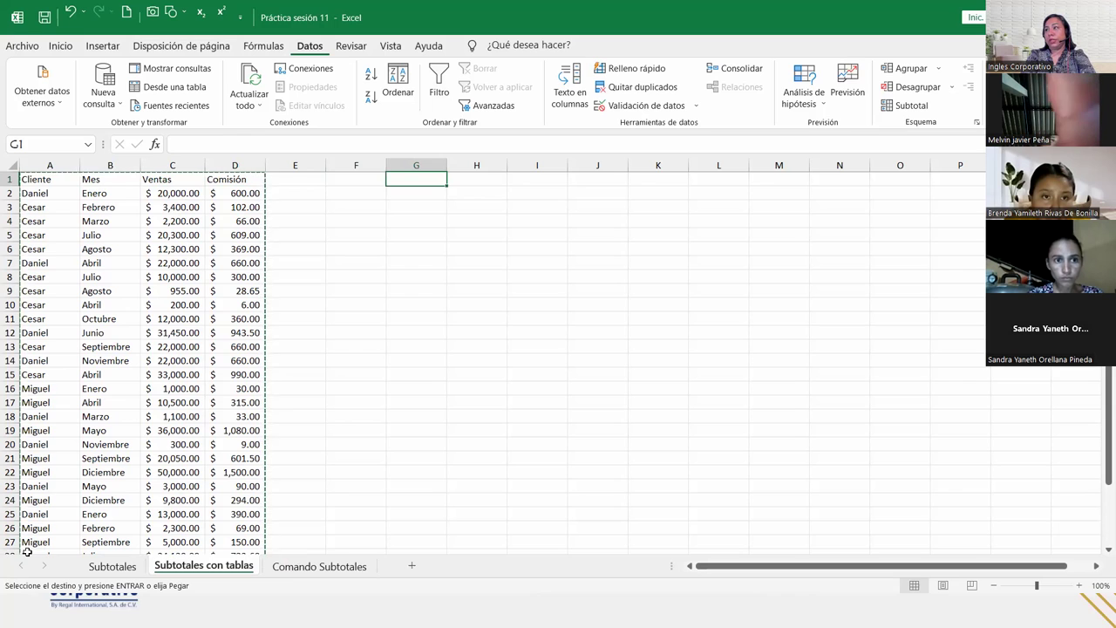
- Paste the copied data at G1 so a duplicate fills G1:J31
{"action": "key", "text": "Return"}
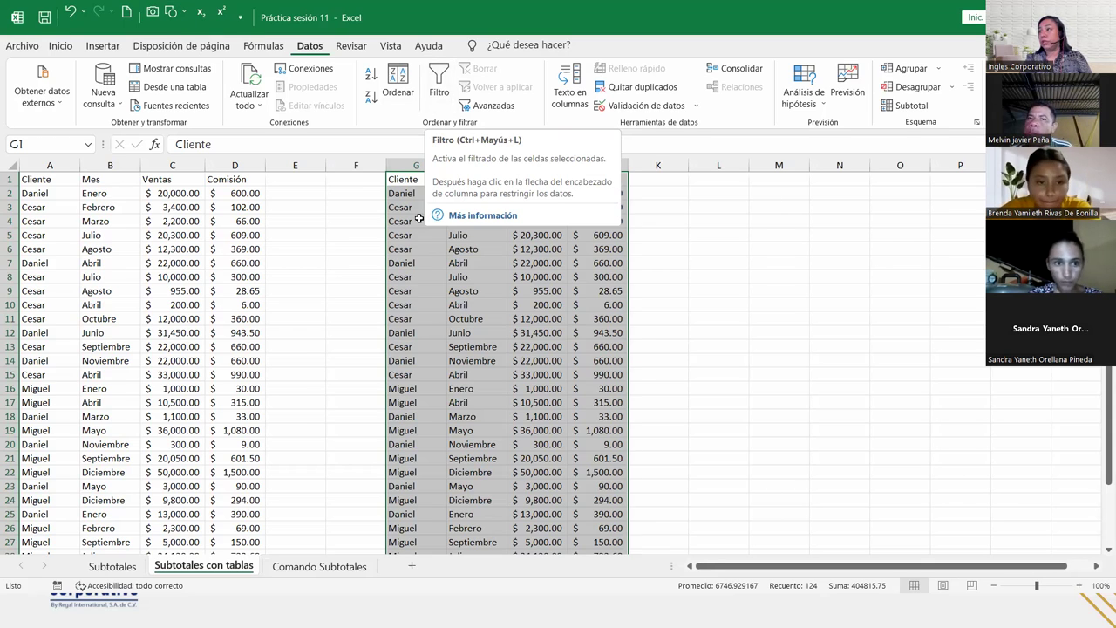
{"action": "left_click", "coordinate": [60, 45]}
- Format G1:J31 as a black-header table with headers, creating Tabla1
{"action": "left_click", "coordinate": [684, 96]}
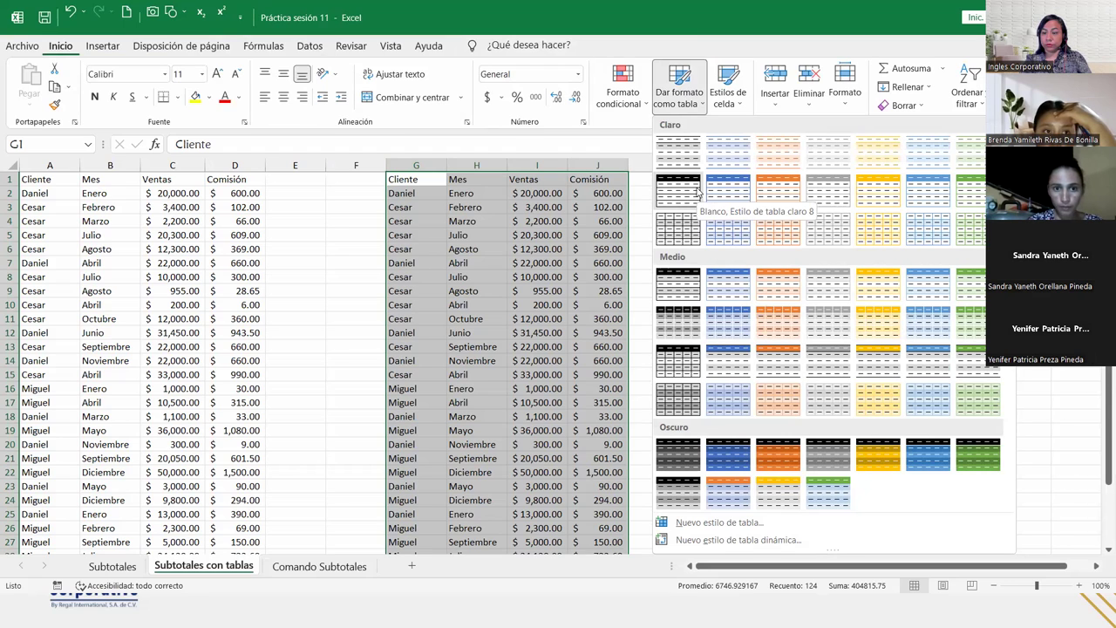
{"action": "left_click", "coordinate": [697, 193]}
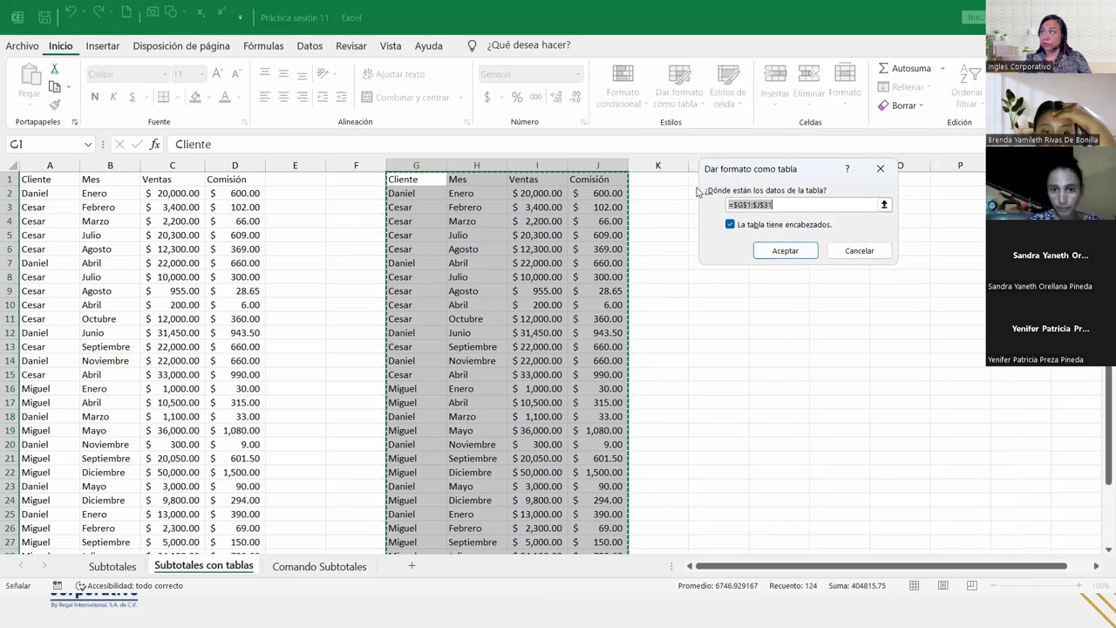
{"action": "left_click_drag", "start_coordinate": [726, 188], "coordinate": [521, 281]}
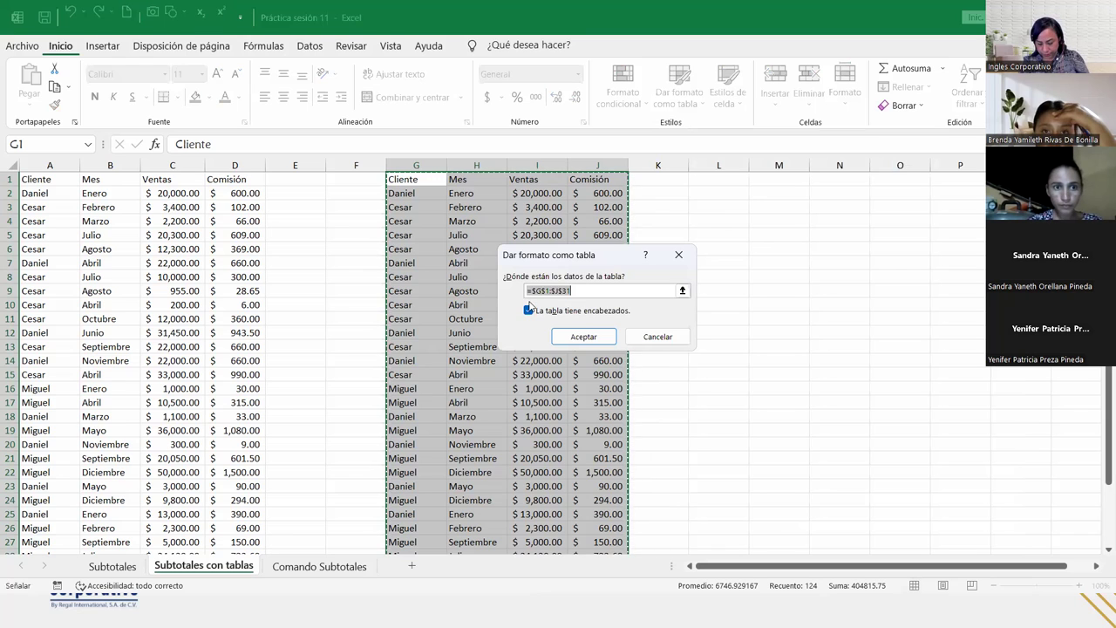
{"action": "left_click", "coordinate": [581, 338]}
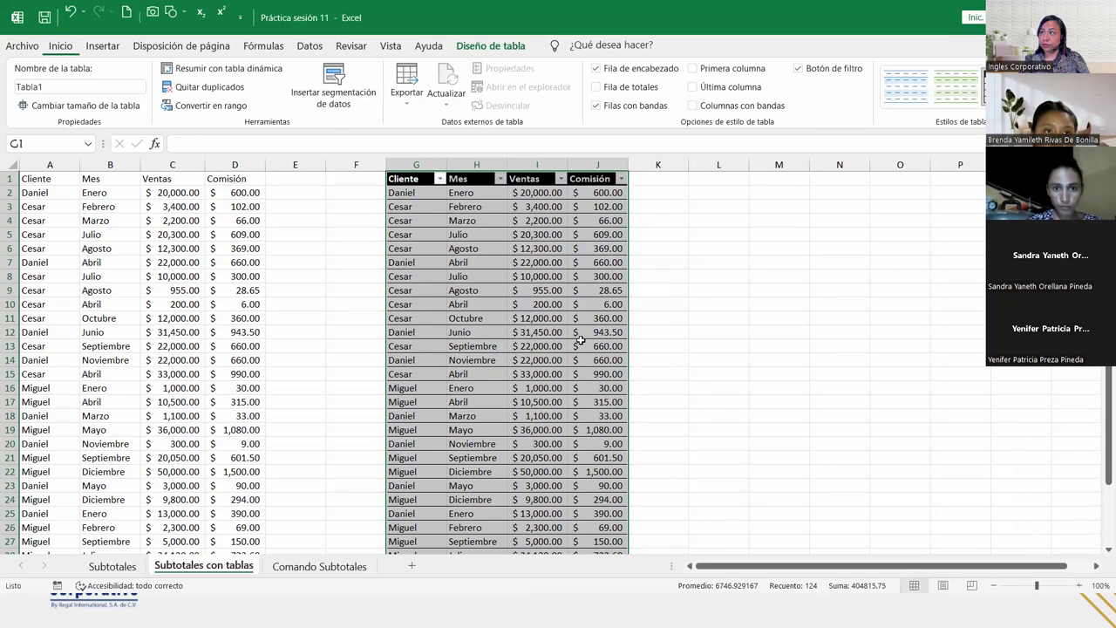
{"action": "scroll", "coordinate": [551, 370], "scroll_direction": "down", "scroll_amount": 5}
{"action": "scroll", "coordinate": [551, 370], "scroll_direction": "up", "scroll_amount": 5}
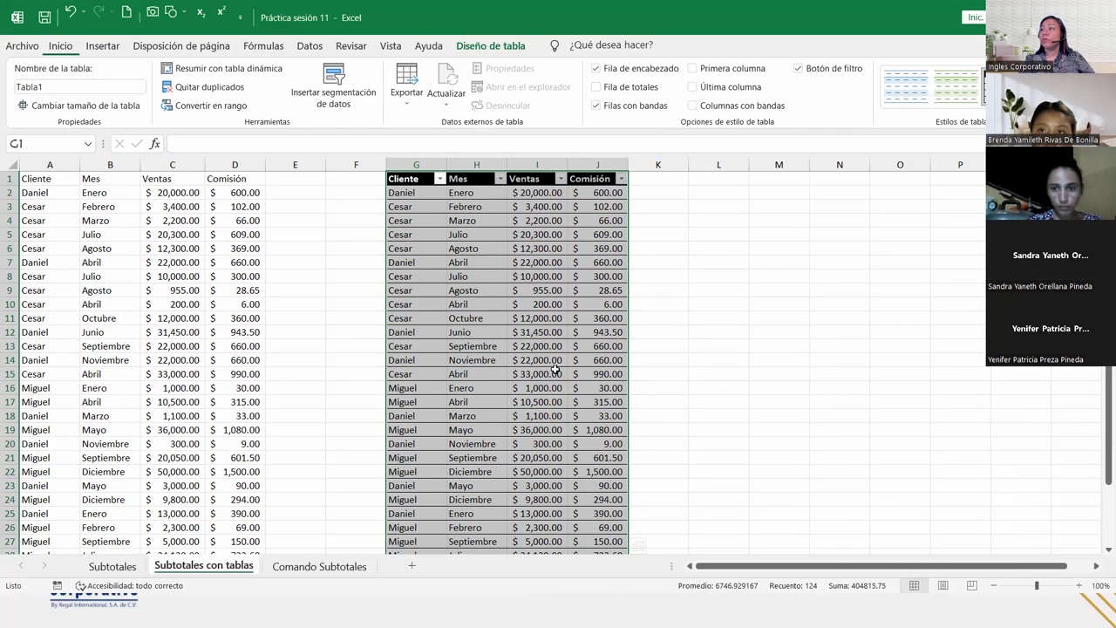
- Turn on Fila de totales for Tabla1, showing $11,790.75 under Comisión in row 32
{"action": "left_click", "coordinate": [473, 48]}
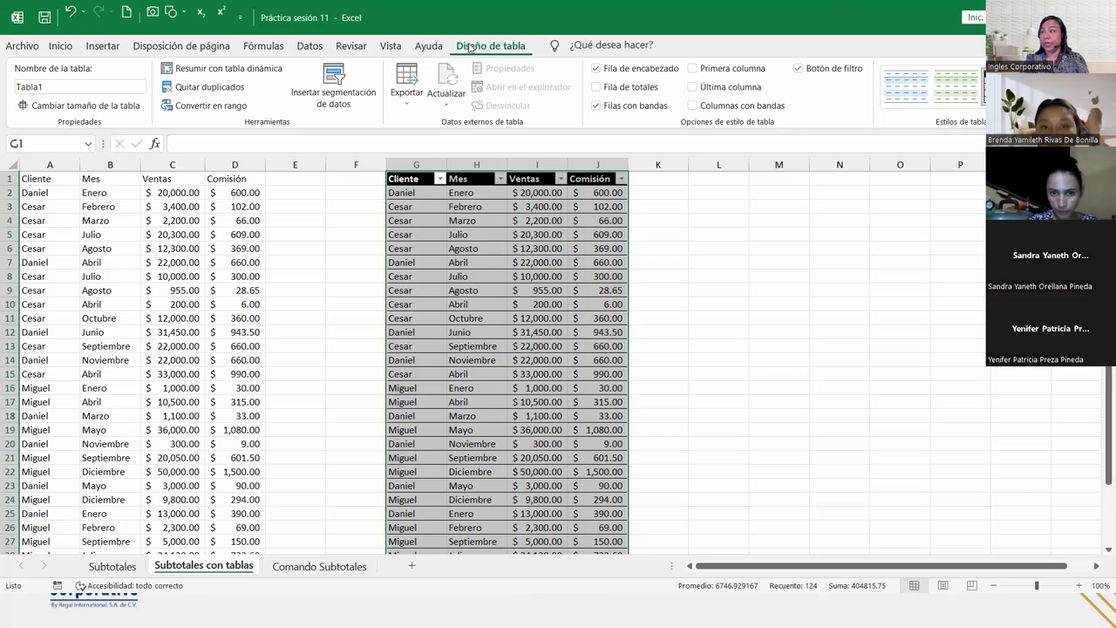
{"action": "left_click", "coordinate": [596, 88]}
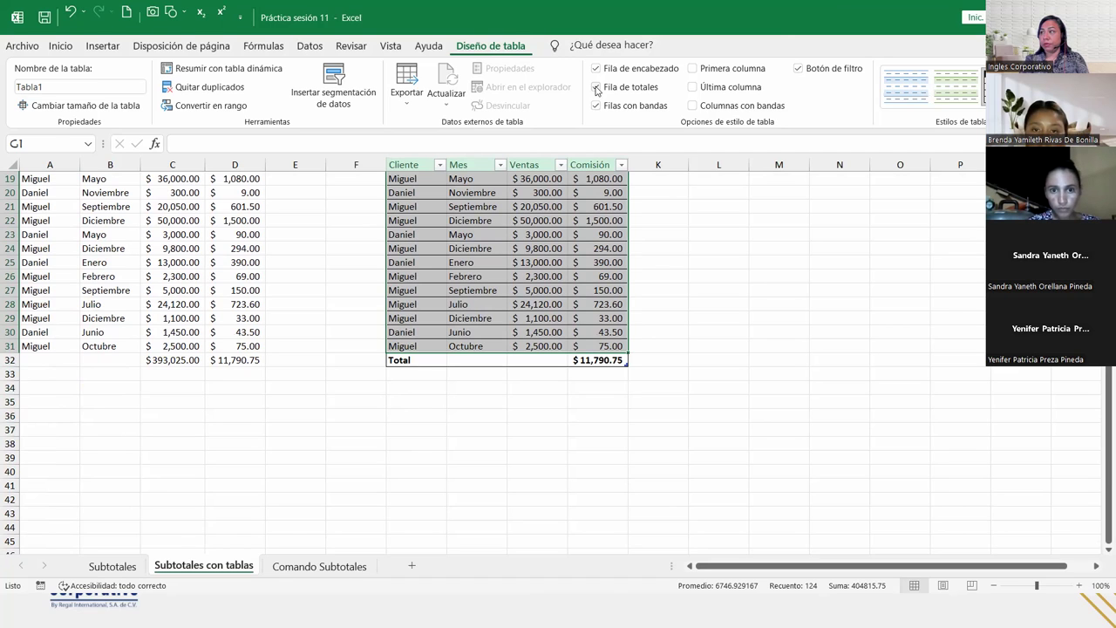
- Try average, count and max for the J32 Comisión total, settle on Suma, and compare with D32
{"action": "left_click", "coordinate": [582, 357]}
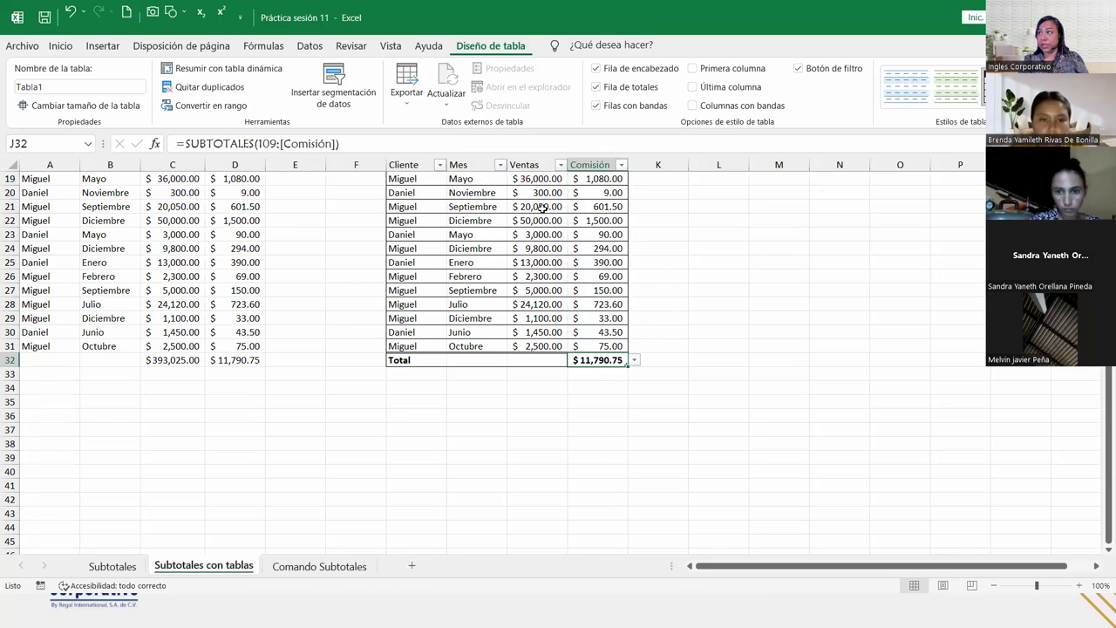
{"action": "left_click", "coordinate": [635, 360]}
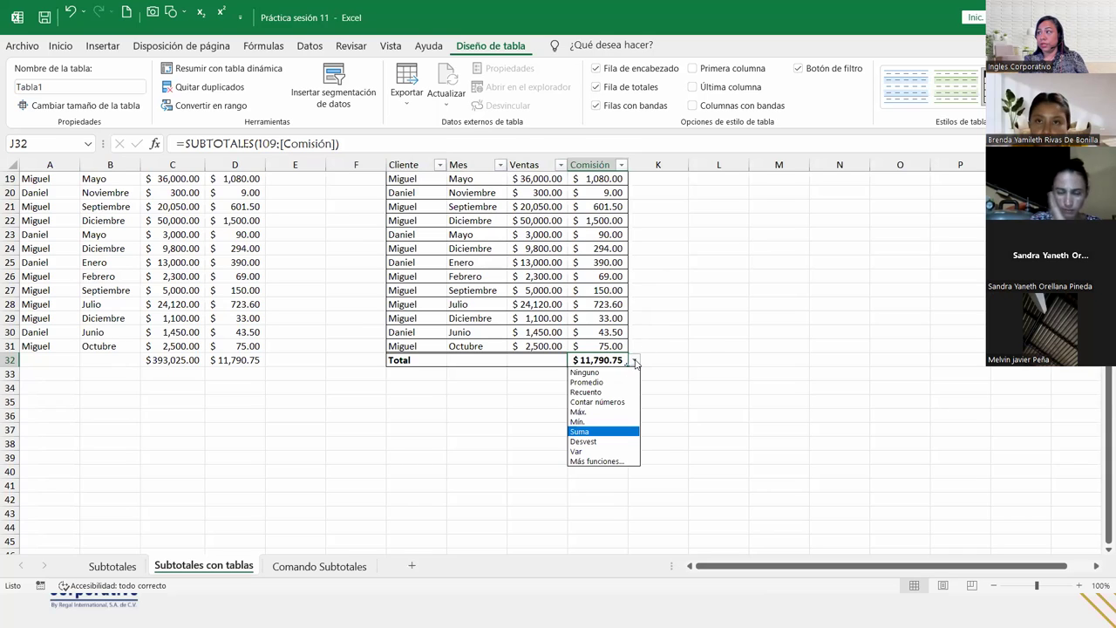
{"action": "left_click", "coordinate": [600, 382]}
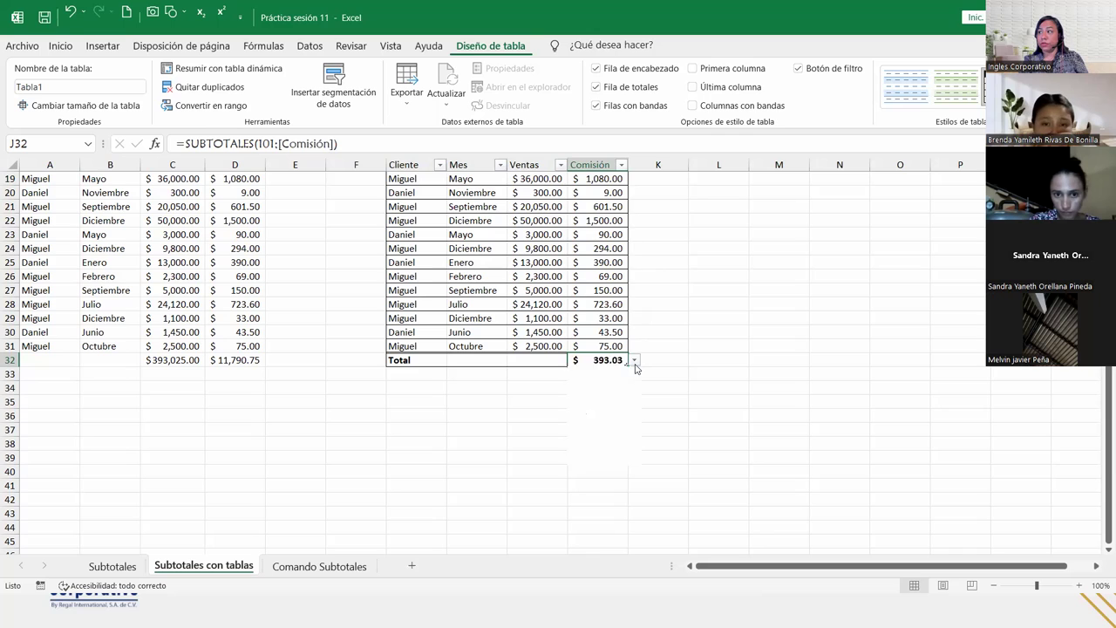
{"action": "left_click", "coordinate": [634, 360]}
{"action": "left_click", "coordinate": [598, 383]}
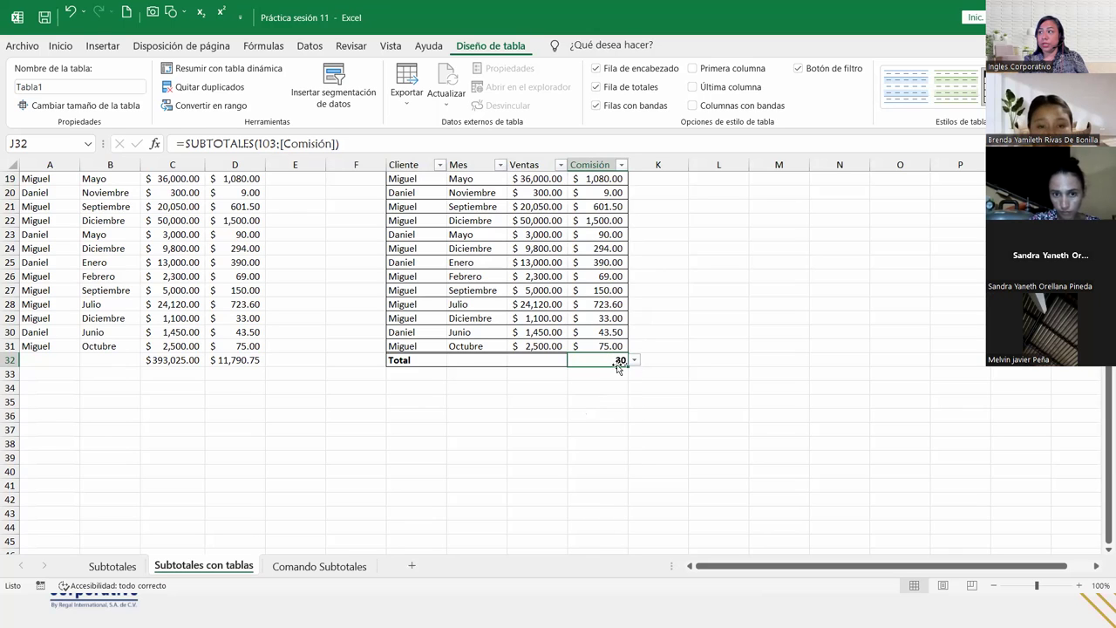
{"action": "left_click", "coordinate": [634, 360]}
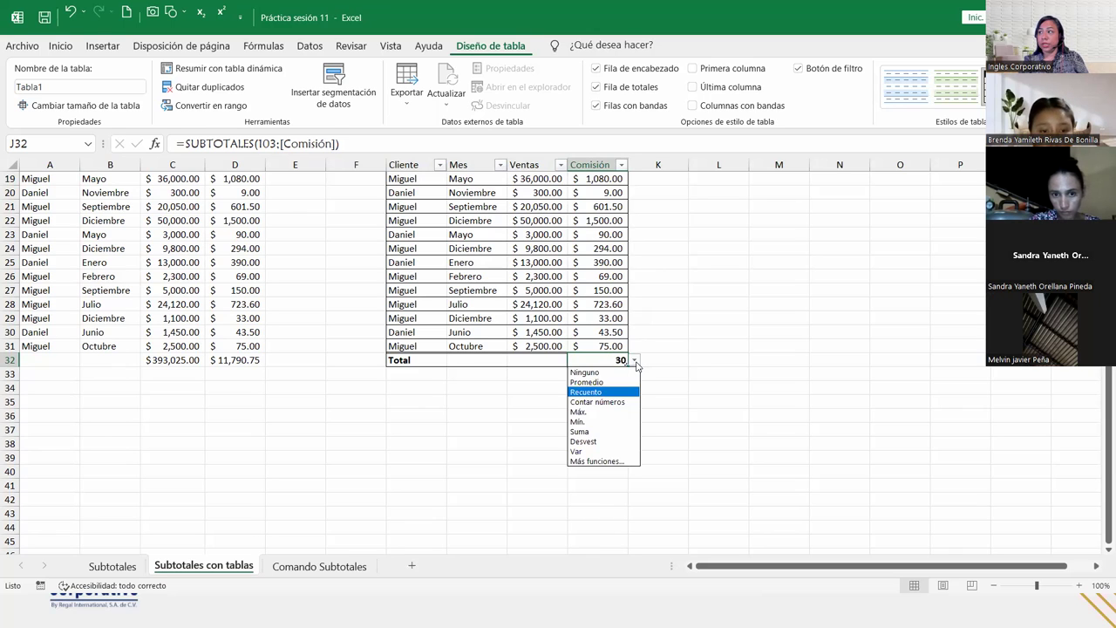
{"action": "left_click", "coordinate": [594, 412]}
{"action": "left_click", "coordinate": [635, 360]}
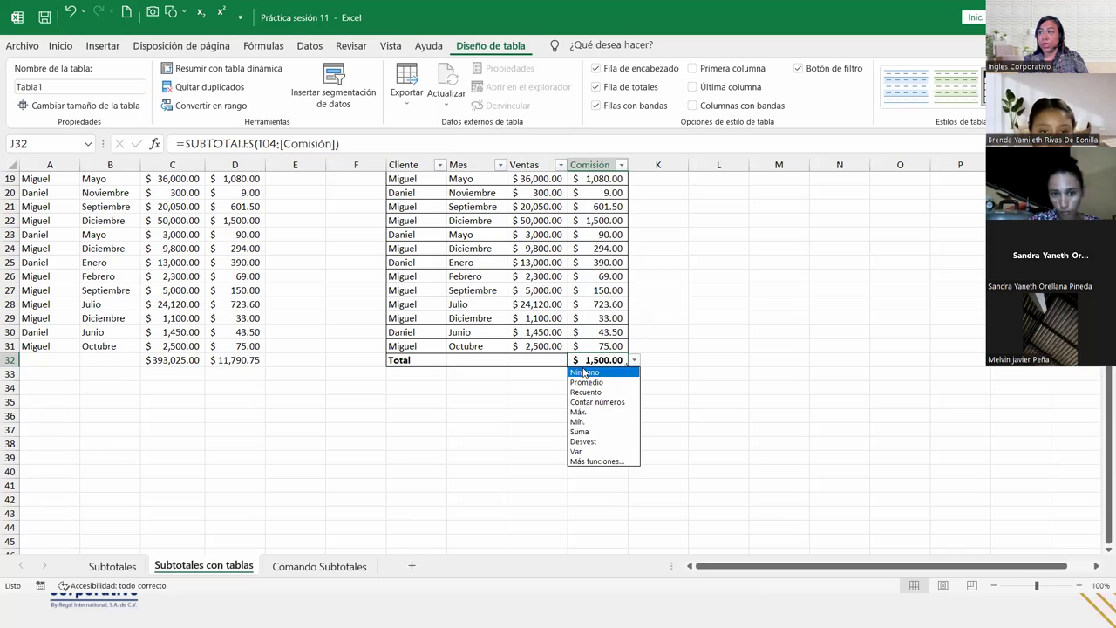
{"action": "left_click", "coordinate": [611, 432]}
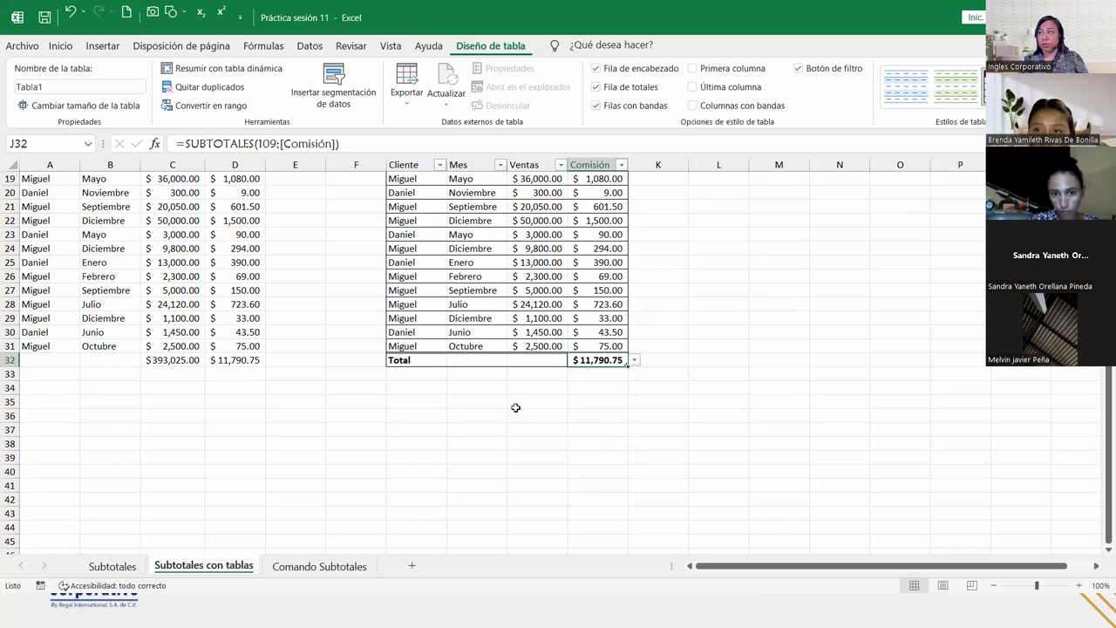
{"action": "double_click", "coordinate": [218, 358]}
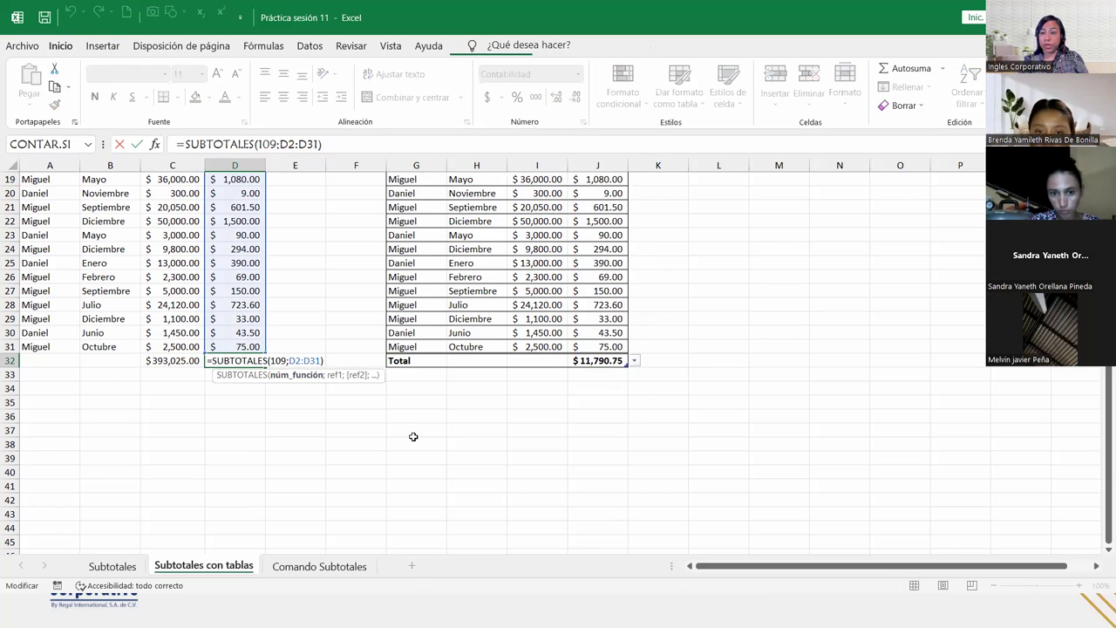
{"action": "key", "text": "Return"}
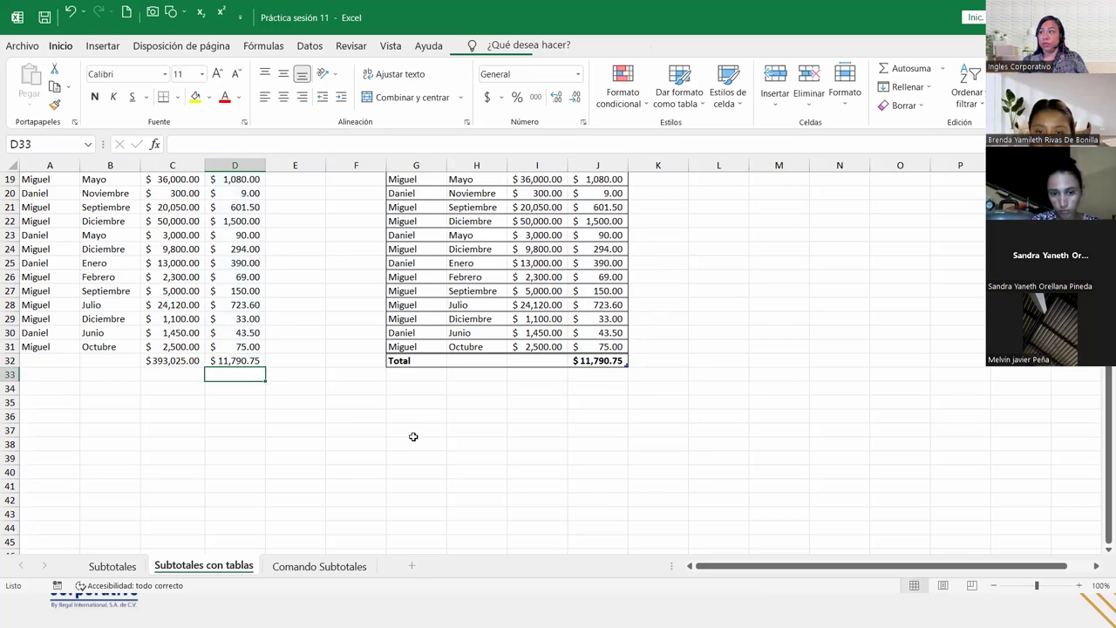
- Set the I32 Ventas total to Suma and autofit the Ventas column
{"action": "left_click", "coordinate": [543, 361]}
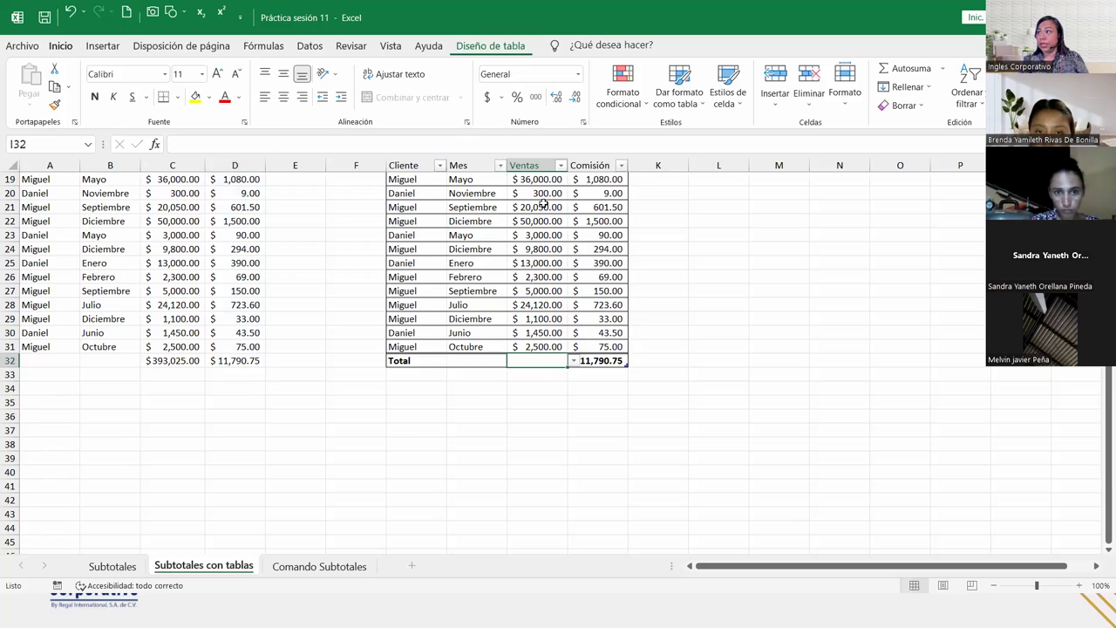
{"action": "left_click", "coordinate": [573, 362]}
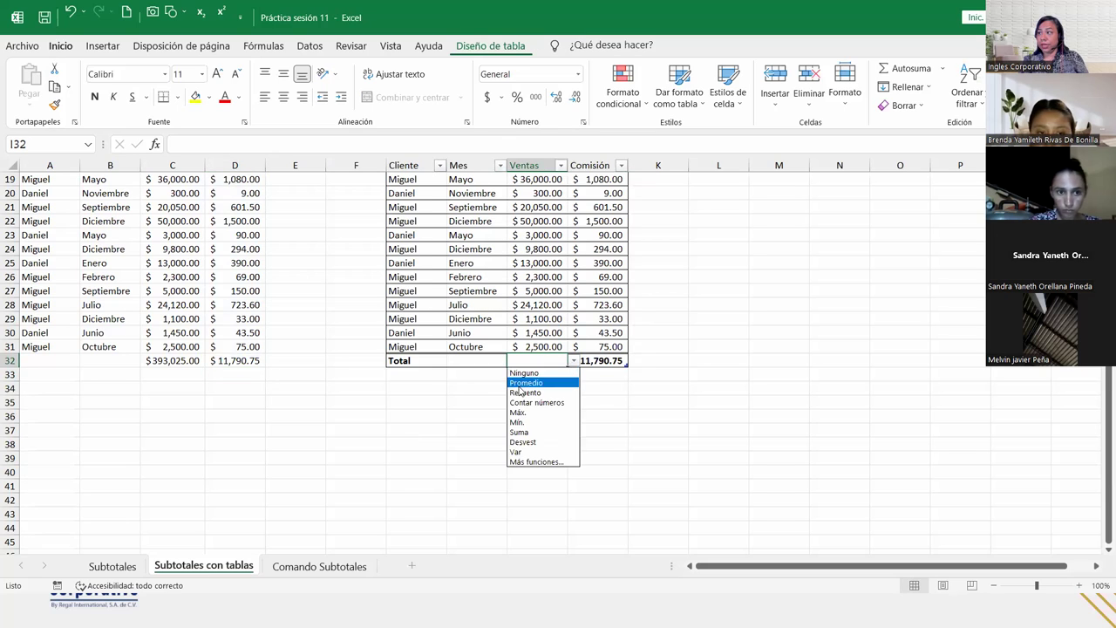
{"action": "left_click", "coordinate": [520, 432]}
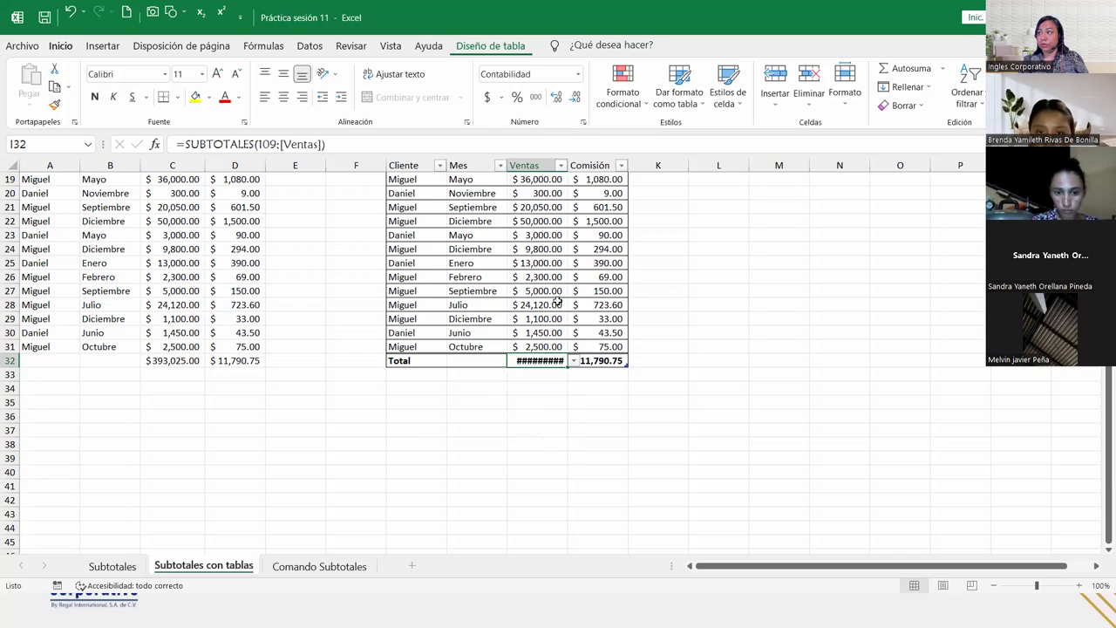
{"action": "double_click", "coordinate": [569, 163]}
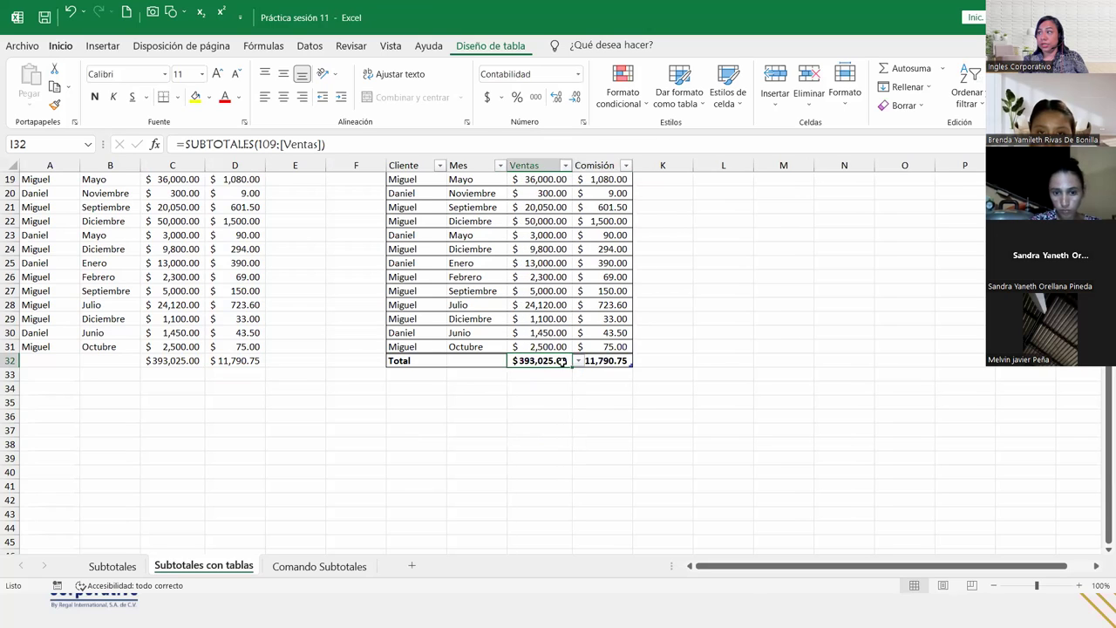
- Change the Ventas total to Promedio, showing $13,100.83
{"action": "left_click", "coordinate": [576, 361]}
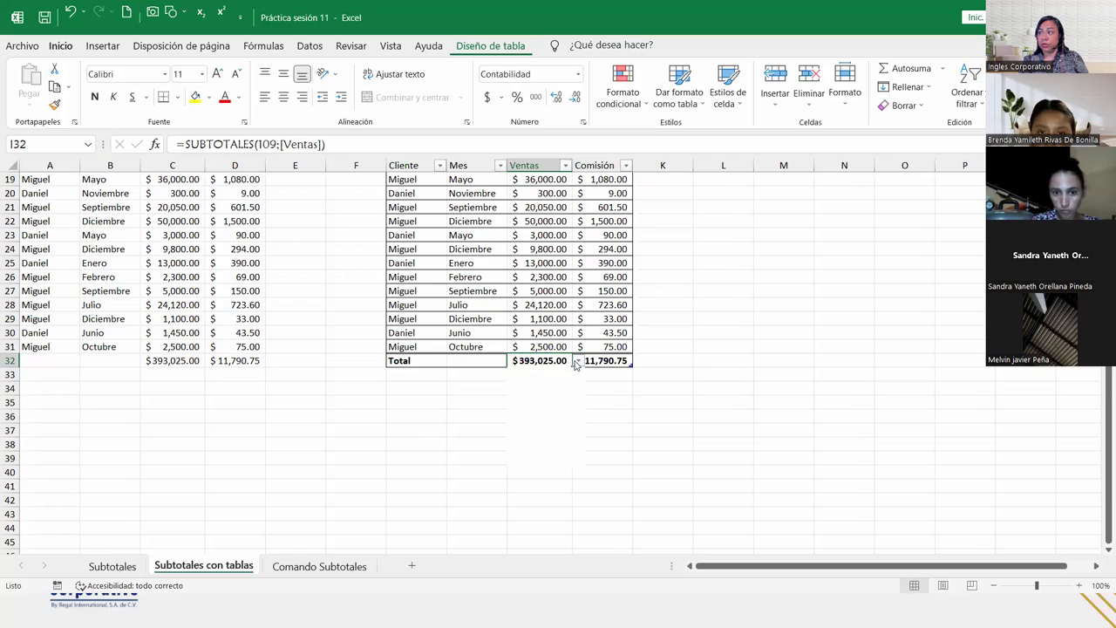
{"action": "left_click", "coordinate": [575, 362]}
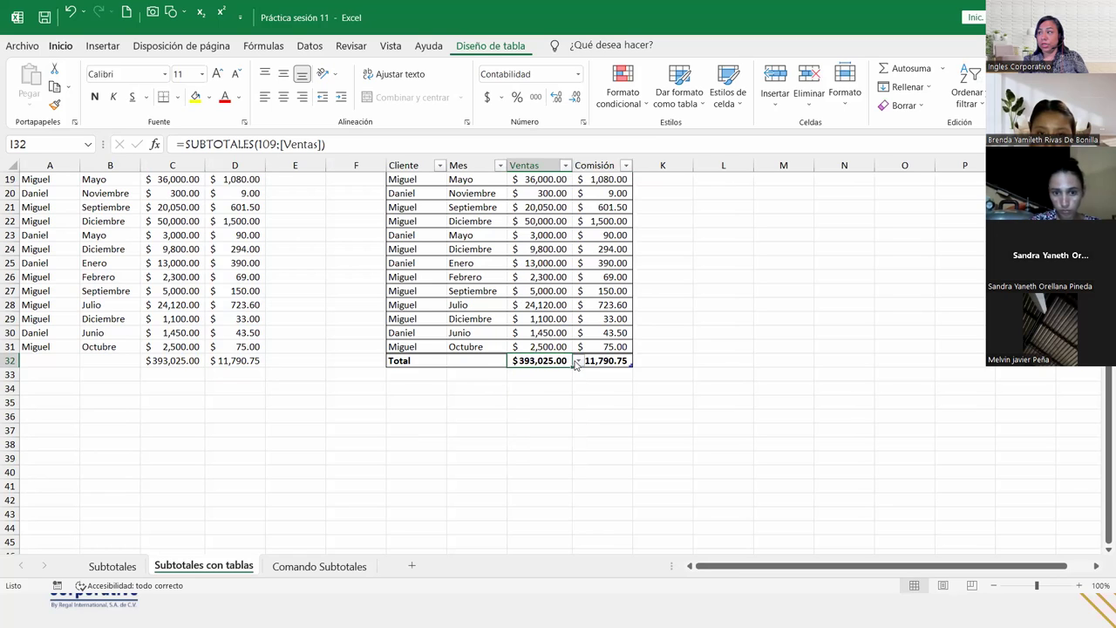
{"action": "left_click", "coordinate": [577, 362]}
{"action": "left_click", "coordinate": [555, 384]}
- Widen the Comisión column and review the Total row values
{"action": "left_click", "coordinate": [591, 358]}
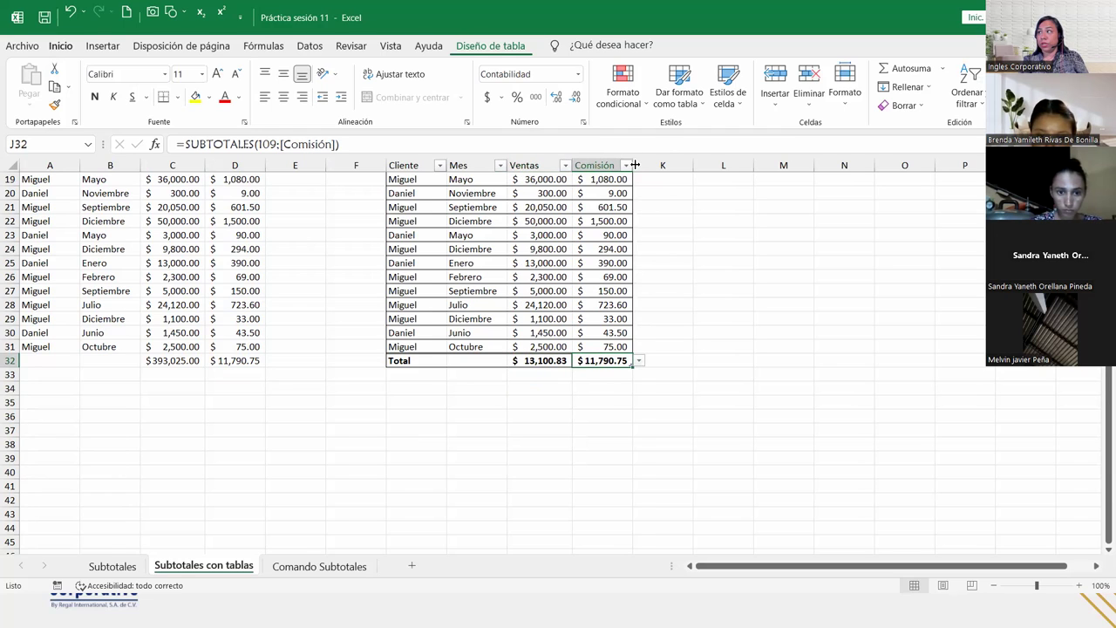
{"action": "left_click_drag", "start_coordinate": [634, 165], "coordinate": [639, 165]}
{"action": "left_click", "coordinate": [547, 359]}
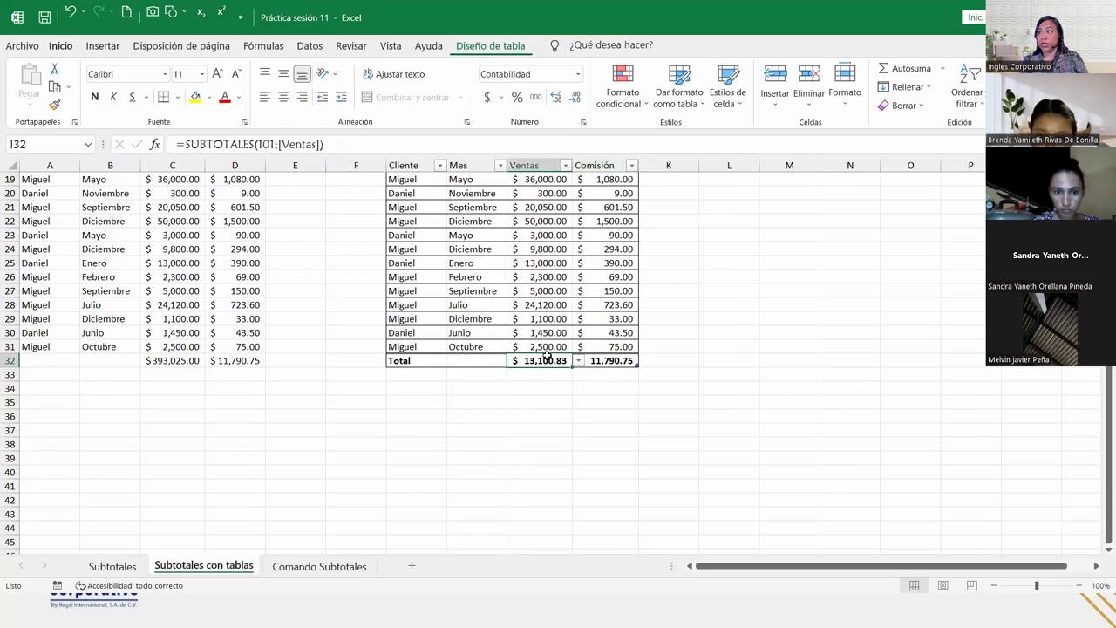
{"action": "scroll", "coordinate": [547, 353], "scroll_direction": "up", "scroll_amount": 6}
{"action": "scroll", "coordinate": [541, 340], "scroll_direction": "down", "scroll_amount": 6}
{"action": "scroll", "coordinate": [538, 337], "scroll_direction": "down", "scroll_amount": 2}
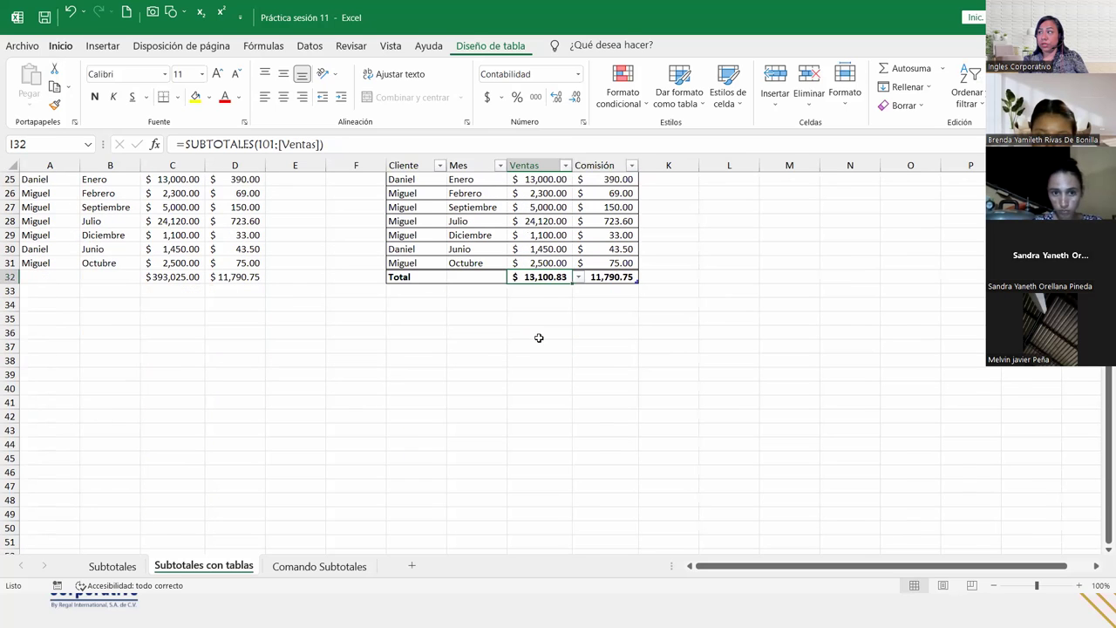
{"action": "left_click", "coordinate": [539, 336]}
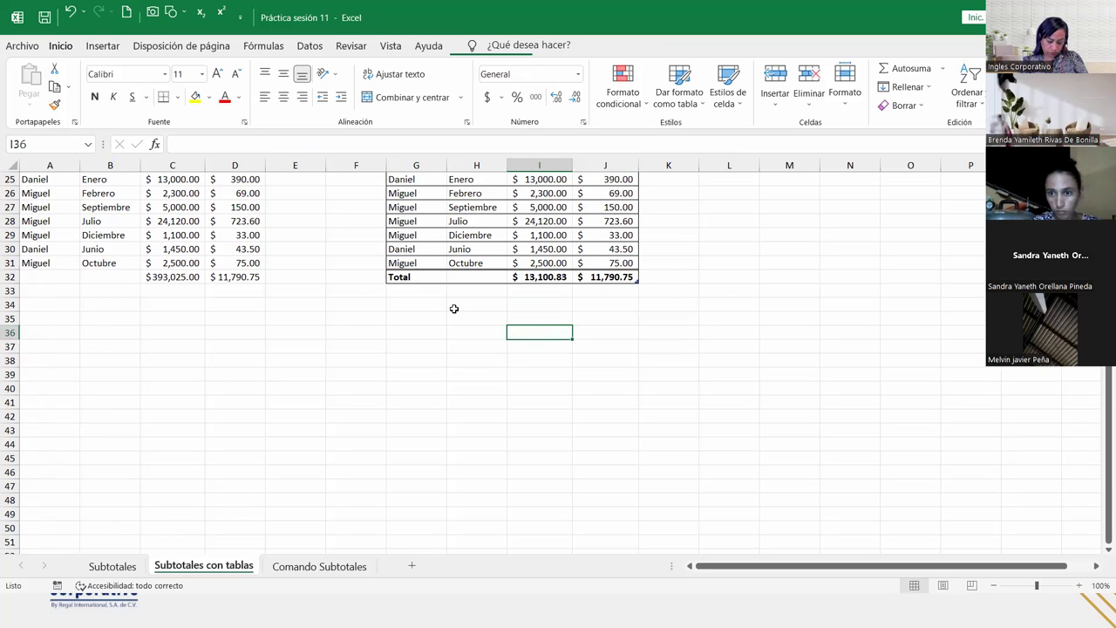
{"action": "left_click", "coordinate": [489, 233]}
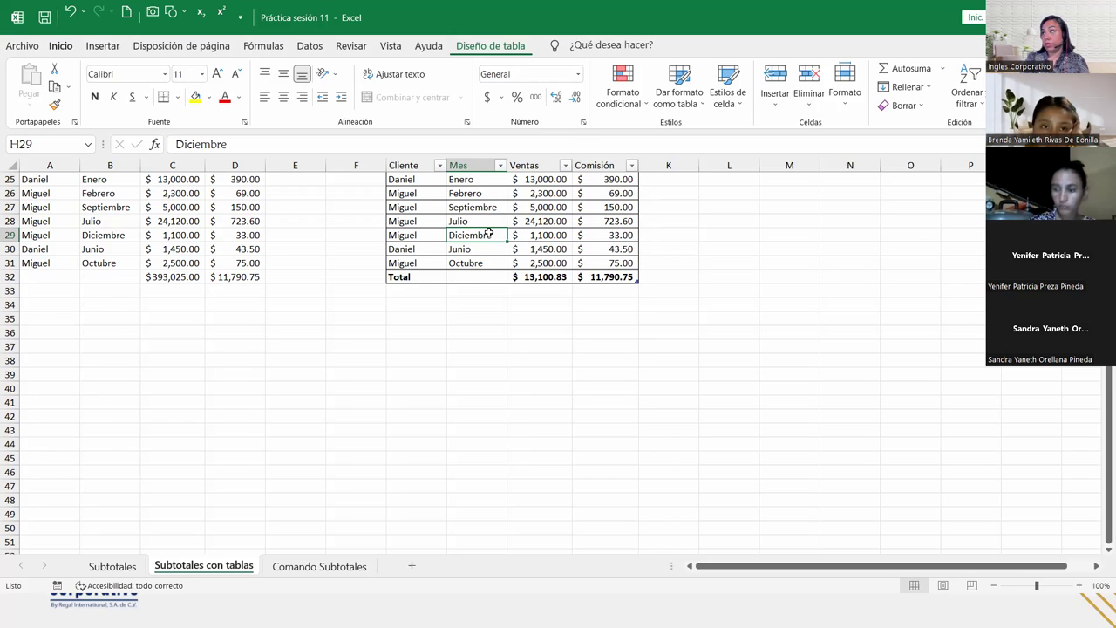
{"action": "scroll", "coordinate": [489, 233], "scroll_direction": "up", "scroll_amount": 5}
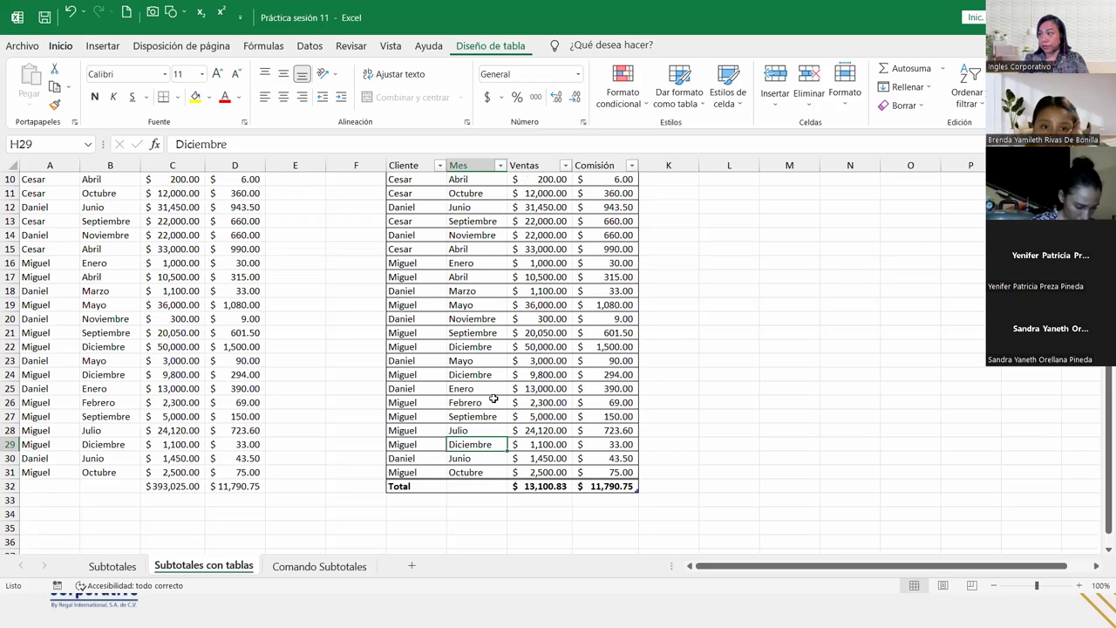
{"action": "scroll", "coordinate": [493, 399], "scroll_direction": "up", "scroll_amount": 3}
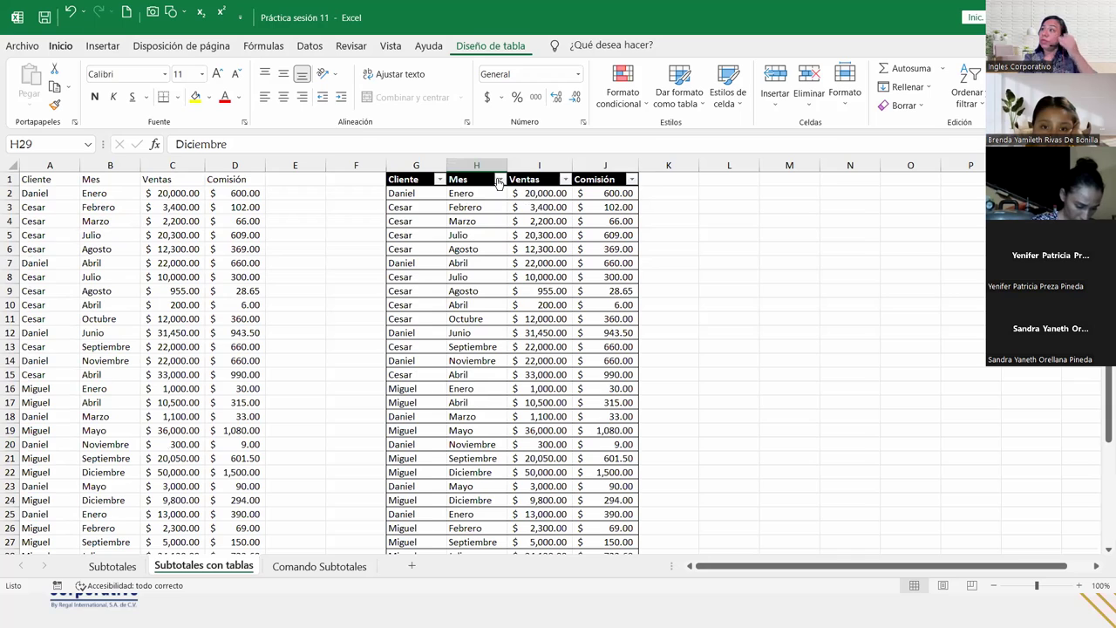
{"action": "left_click", "coordinate": [499, 179]}
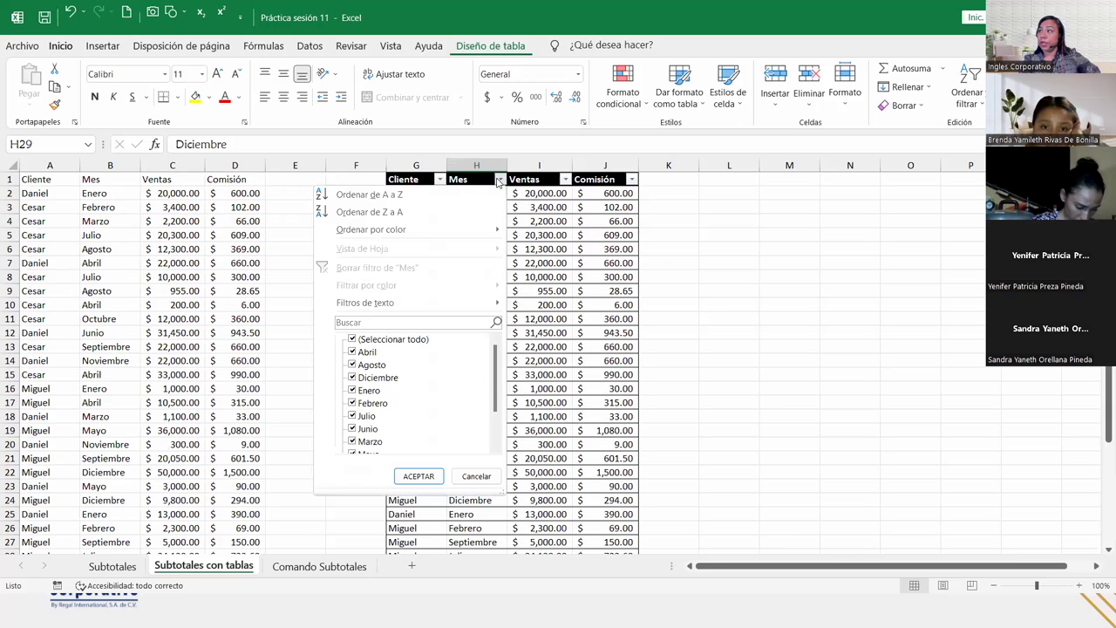
{"action": "left_click", "coordinate": [352, 339]}
{"action": "scroll", "coordinate": [361, 416], "scroll_direction": "down", "scroll_amount": 2}
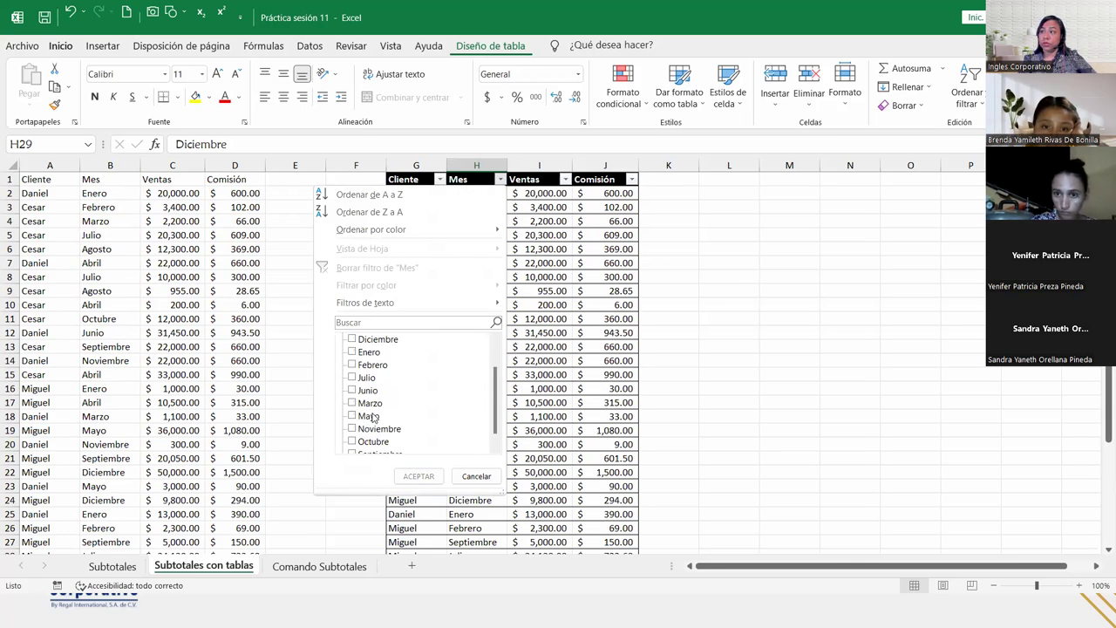
{"action": "left_click", "coordinate": [352, 442]}
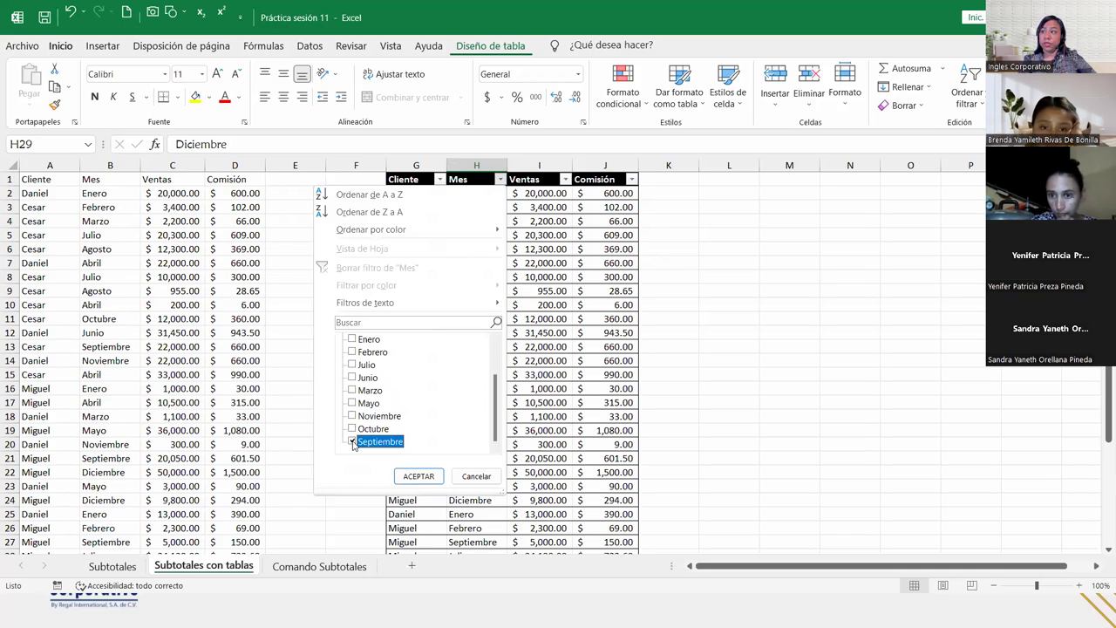
{"action": "left_click", "coordinate": [418, 476]}
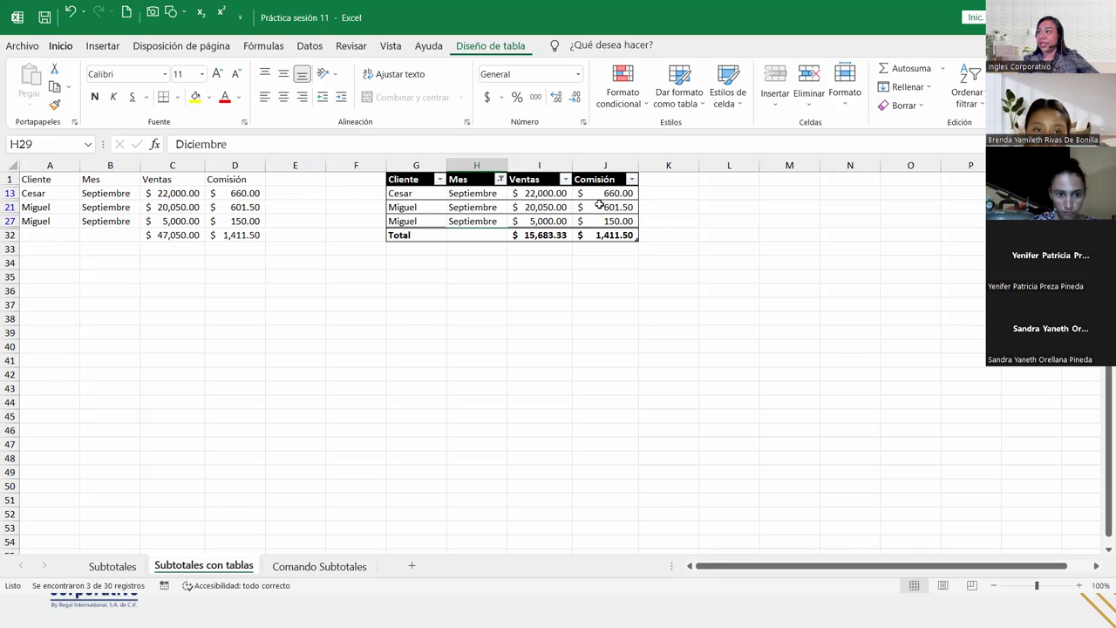
{"action": "left_click", "coordinate": [496, 177]}
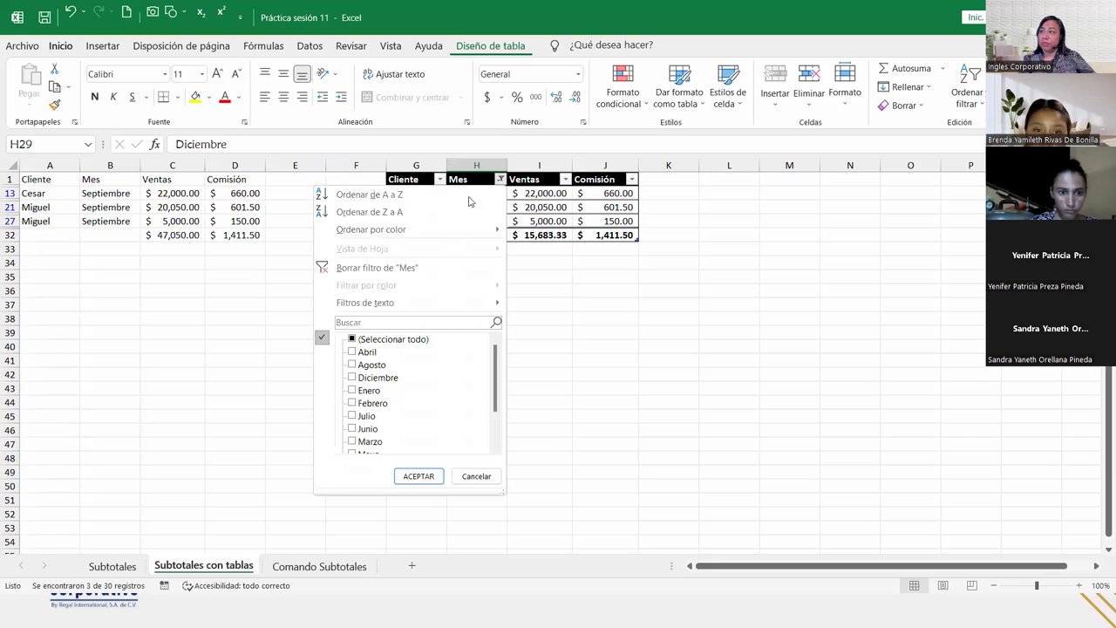
{"action": "scroll", "coordinate": [363, 436], "scroll_direction": "down", "scroll_amount": 2}
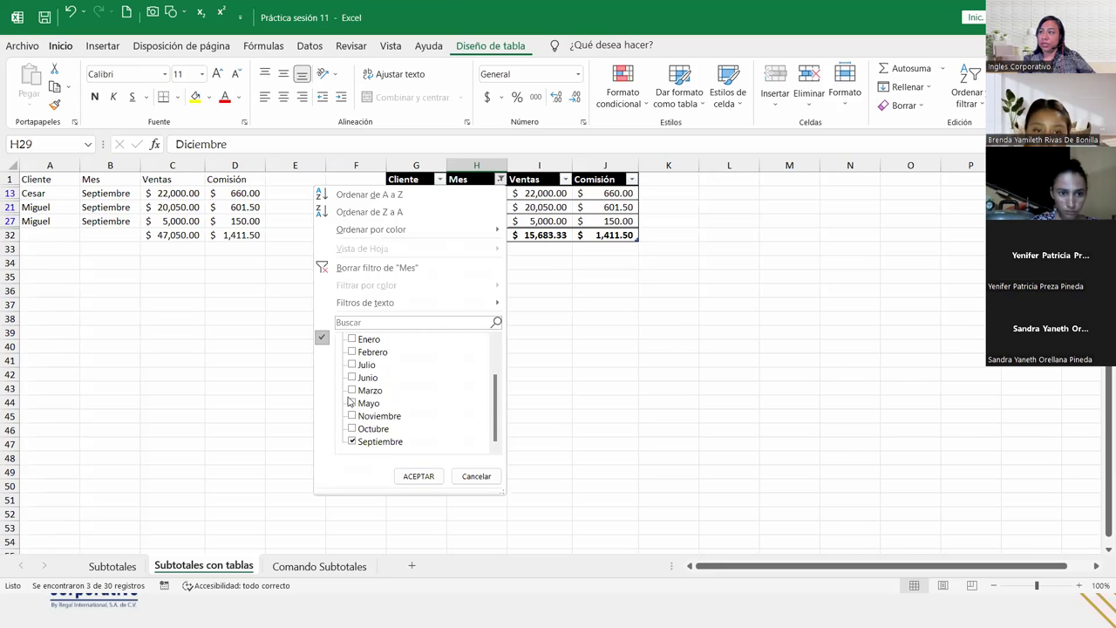
{"action": "left_click", "coordinate": [352, 441]}
{"action": "scroll", "coordinate": [353, 444], "scroll_direction": "up", "scroll_amount": 2}
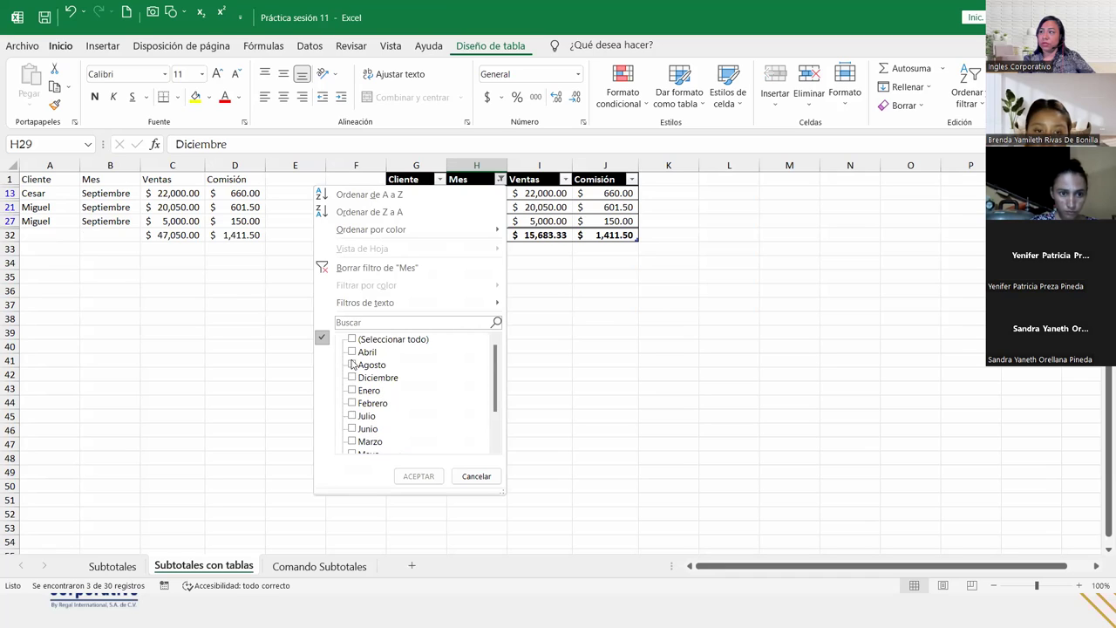
{"action": "left_click", "coordinate": [352, 364]}
{"action": "left_click", "coordinate": [418, 475]}
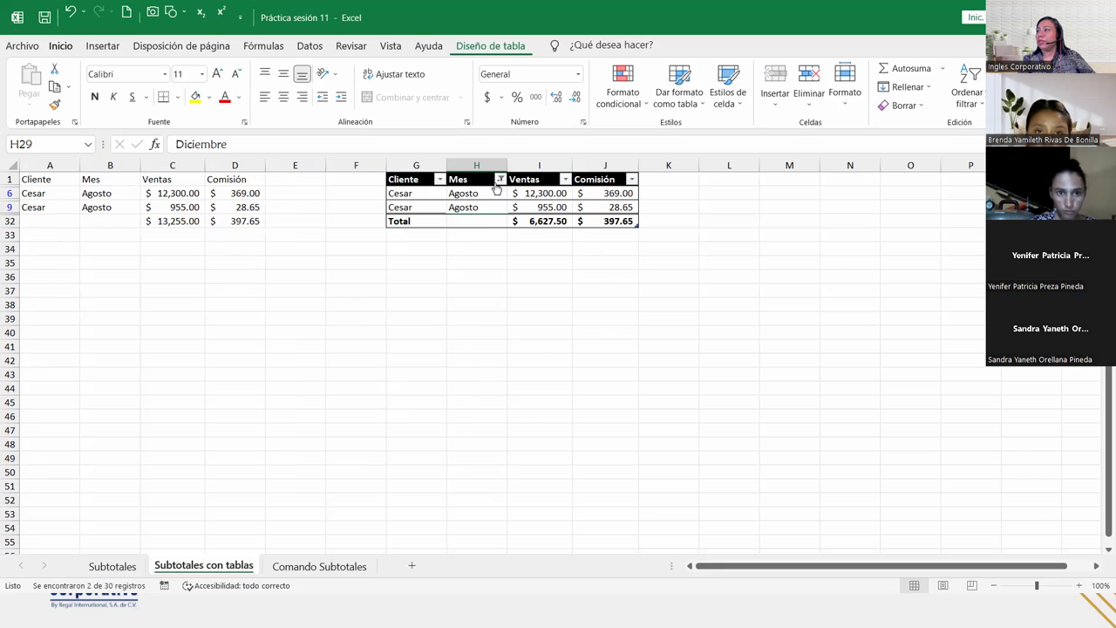
{"action": "left_click", "coordinate": [500, 179]}
- Clear the Mes filter and filter the Cliente column to a single client
{"action": "left_click", "coordinate": [406, 266]}
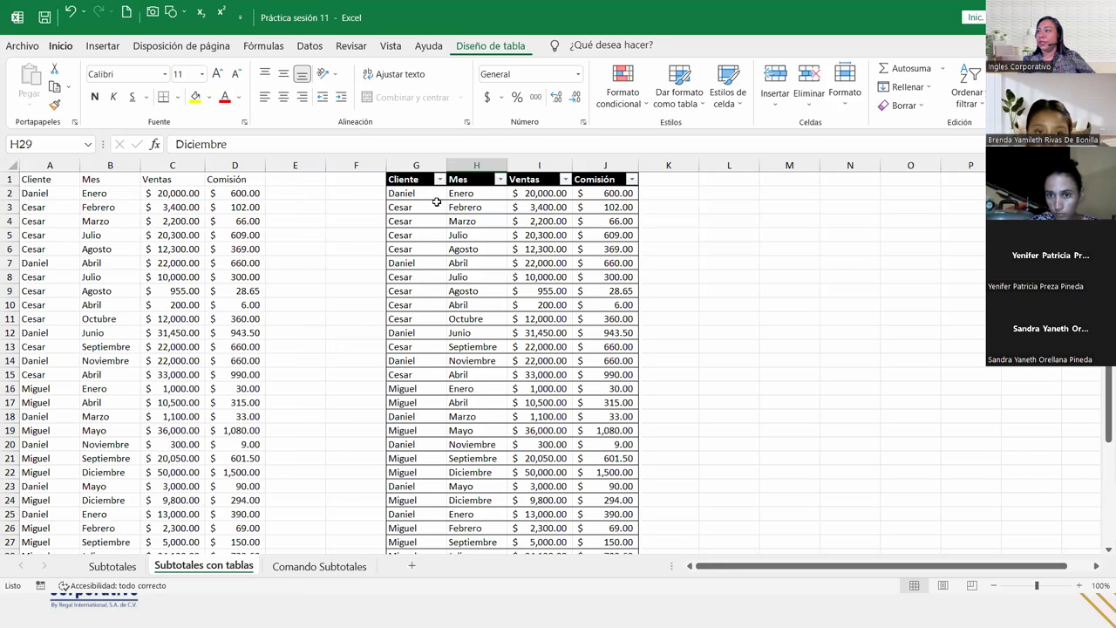
{"action": "left_click", "coordinate": [439, 178]}
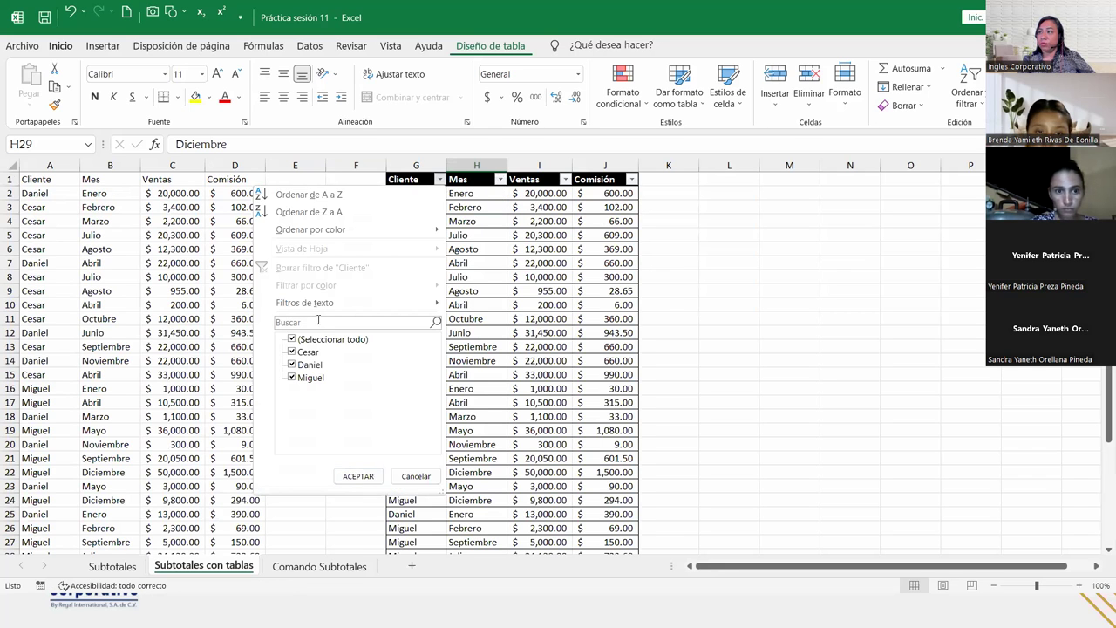
{"action": "left_click", "coordinate": [292, 339]}
{"action": "left_click", "coordinate": [292, 377]}
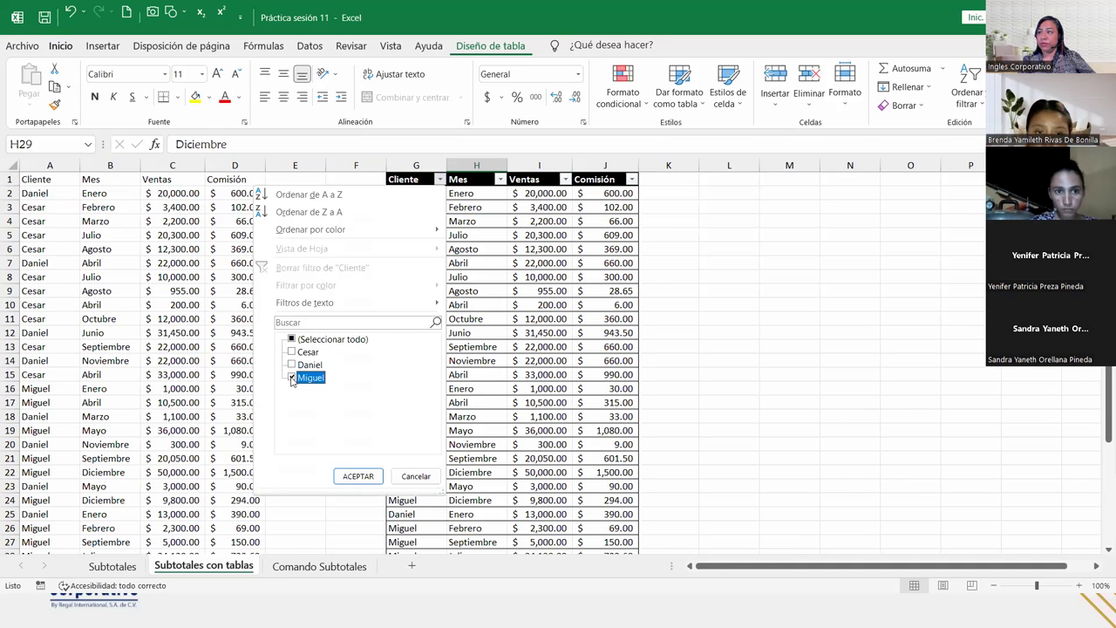
{"action": "left_click", "coordinate": [358, 476]}
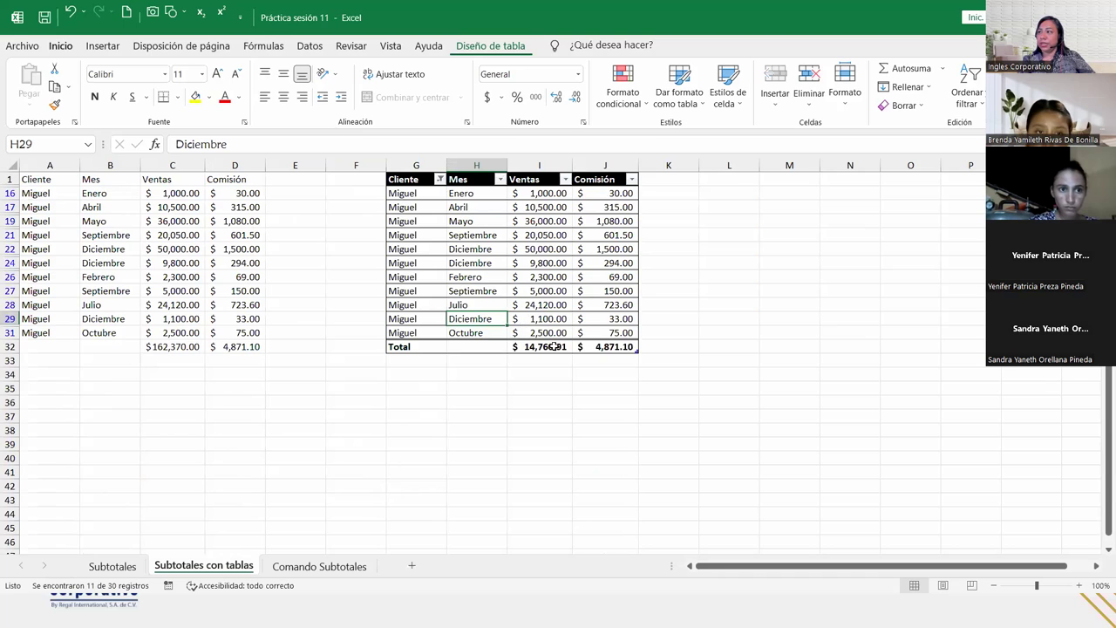
- Set the Mes Total-row cell to Recuento, showing 11 entries
{"action": "left_click", "coordinate": [554, 346]}
{"action": "left_click", "coordinate": [605, 349]}
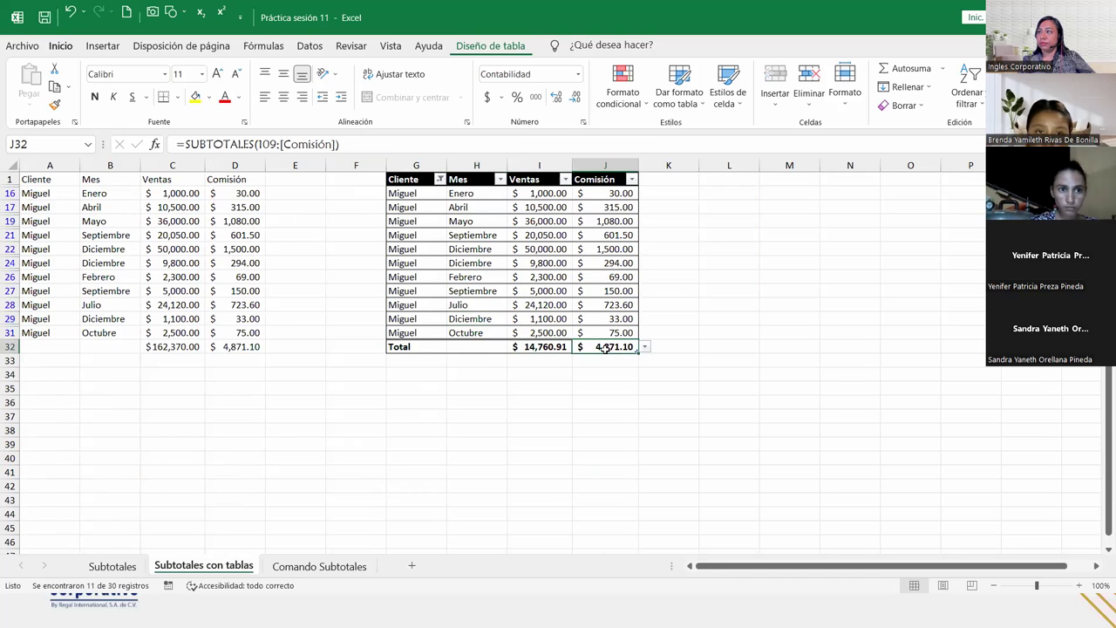
{"action": "left_click", "coordinate": [468, 346]}
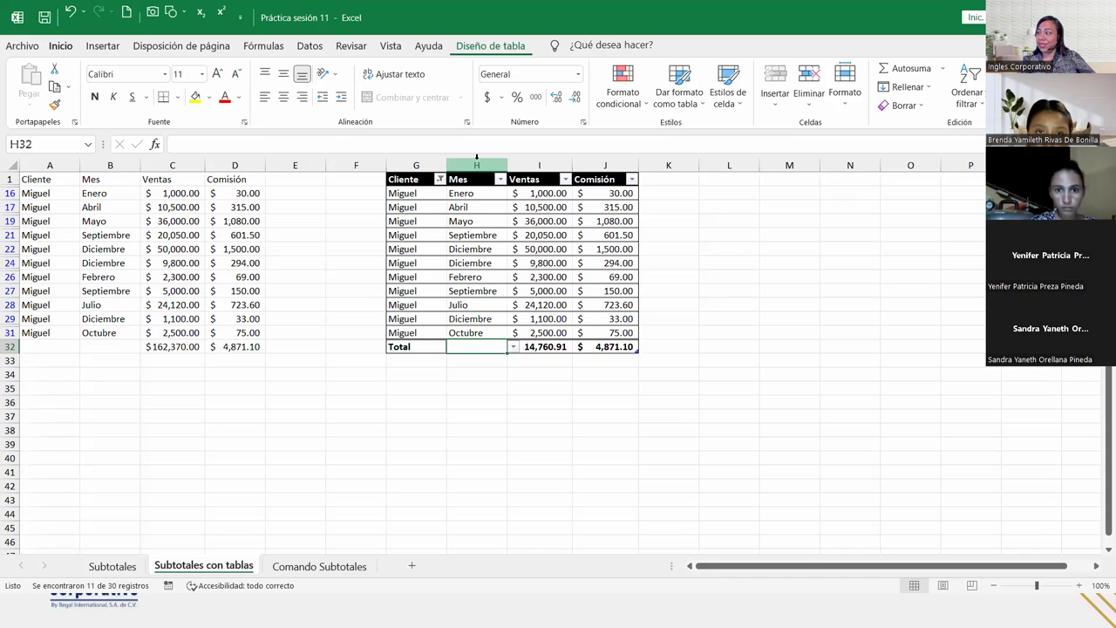
{"action": "left_click", "coordinate": [516, 348]}
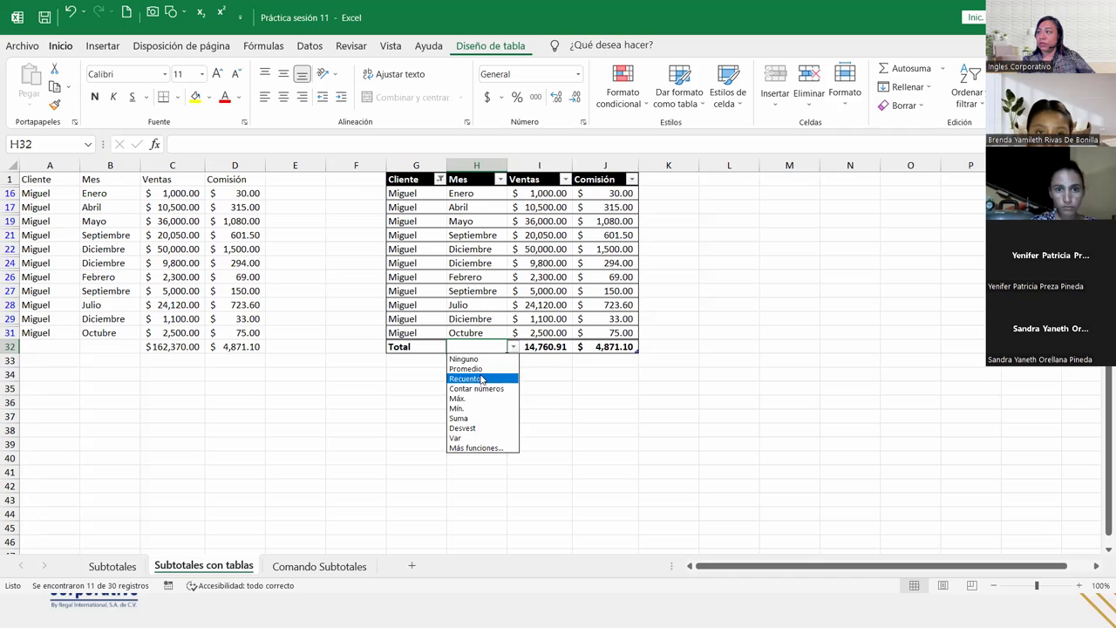
{"action": "left_click", "coordinate": [481, 379]}
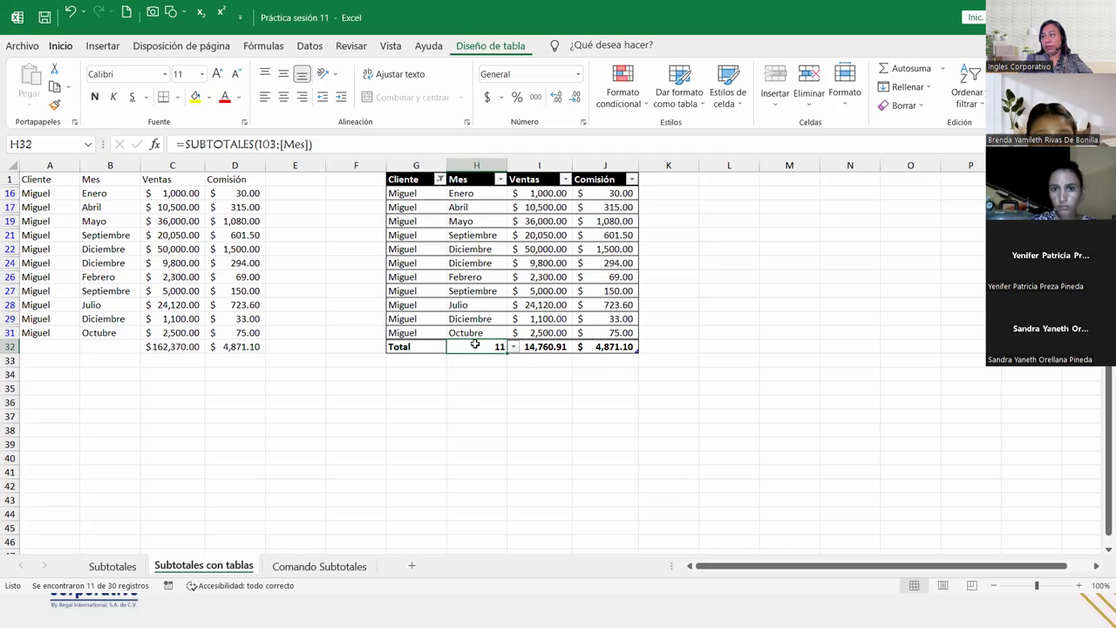
{"action": "left_click", "coordinate": [439, 178]}
- Change the Cliente filter to show a different single client's rows
{"action": "left_click", "coordinate": [292, 376]}
{"action": "left_click", "coordinate": [292, 364]}
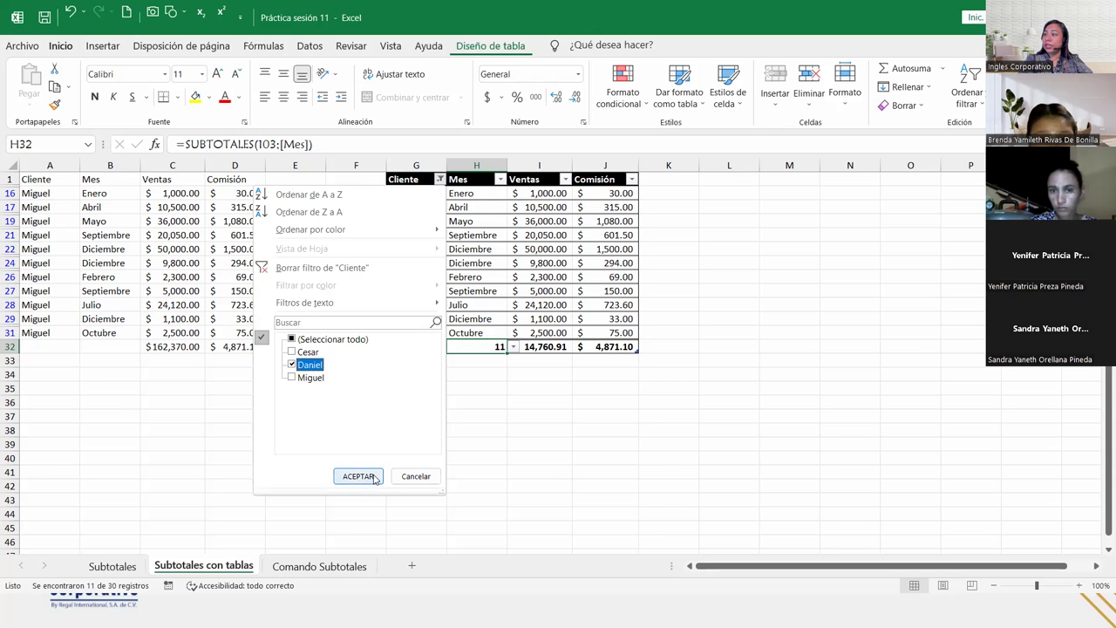
{"action": "left_click", "coordinate": [370, 475]}
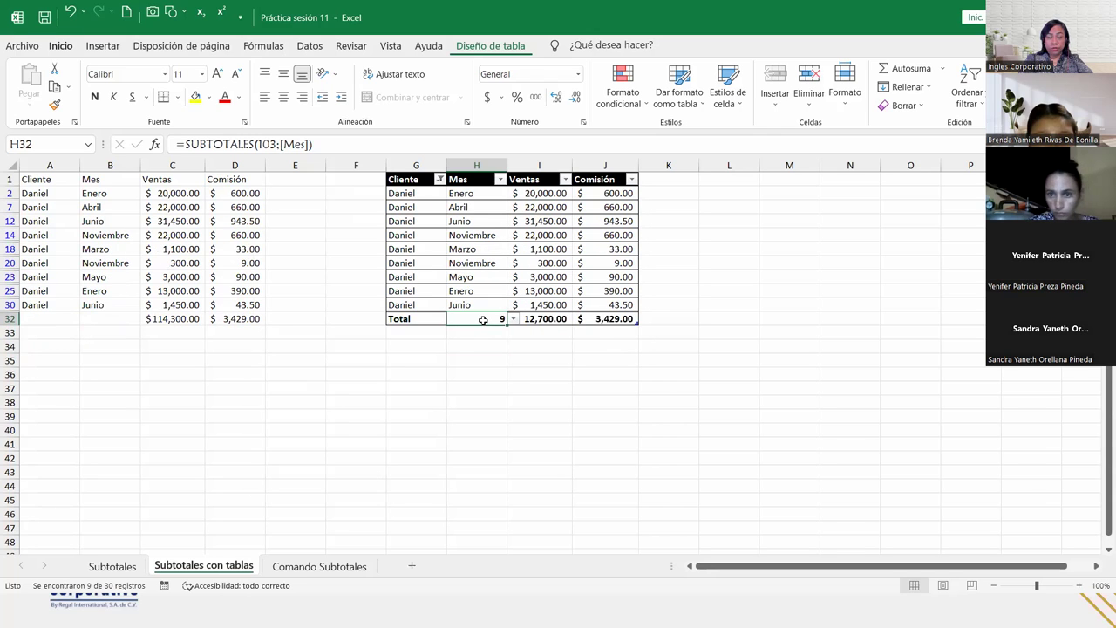
- Refilter to another client's 10 records, giving a Mes count of 10 and $3,490.65 commissions
{"action": "left_click", "coordinate": [439, 179]}
{"action": "left_click", "coordinate": [292, 365]}
{"action": "left_click", "coordinate": [293, 352]}
{"action": "left_click", "coordinate": [371, 475]}
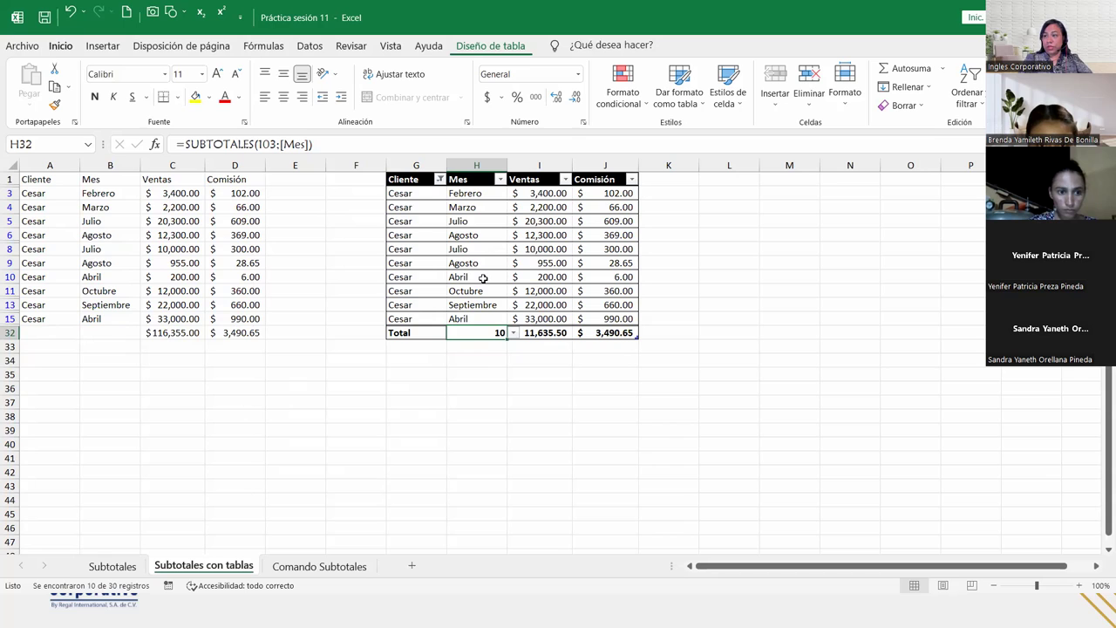
{"action": "left_click", "coordinate": [559, 333]}
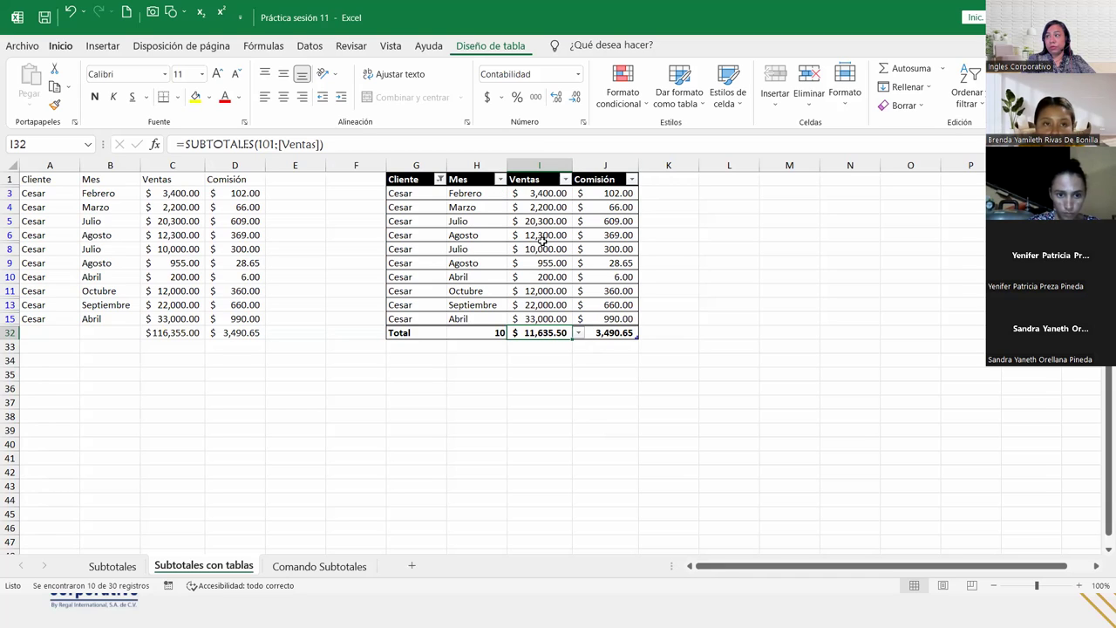
- Check the Total row formulas for Mes, Ventas and Comisión, keeping Mes as a count
{"action": "left_click", "coordinate": [514, 48]}
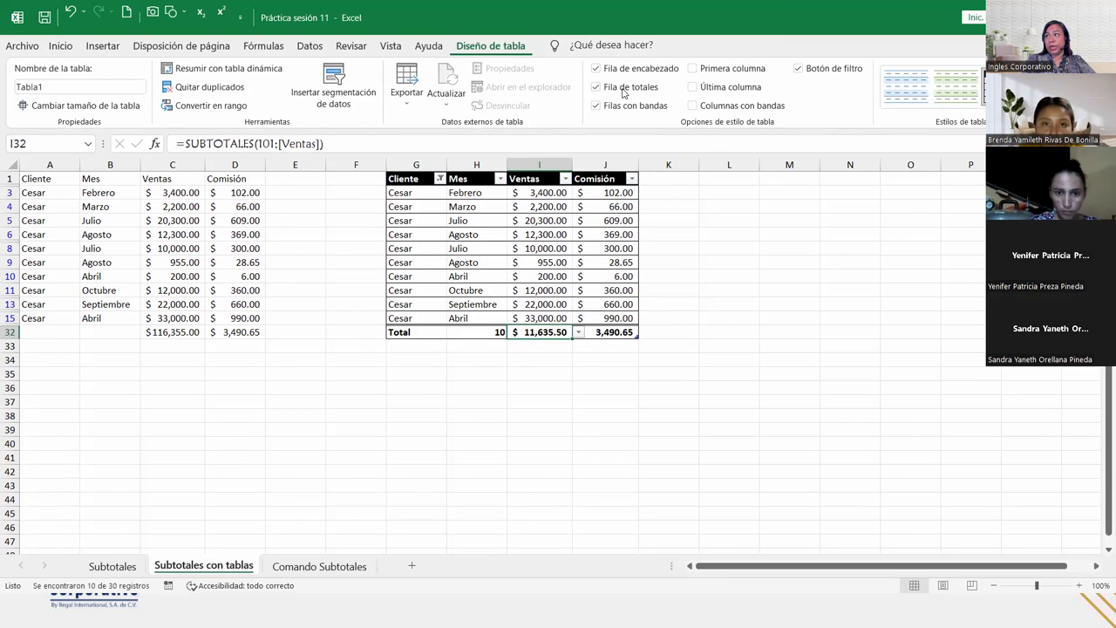
{"action": "left_click", "coordinate": [585, 329]}
{"action": "left_click", "coordinate": [540, 332]}
{"action": "left_click", "coordinate": [488, 331]}
{"action": "left_click", "coordinate": [529, 331]}
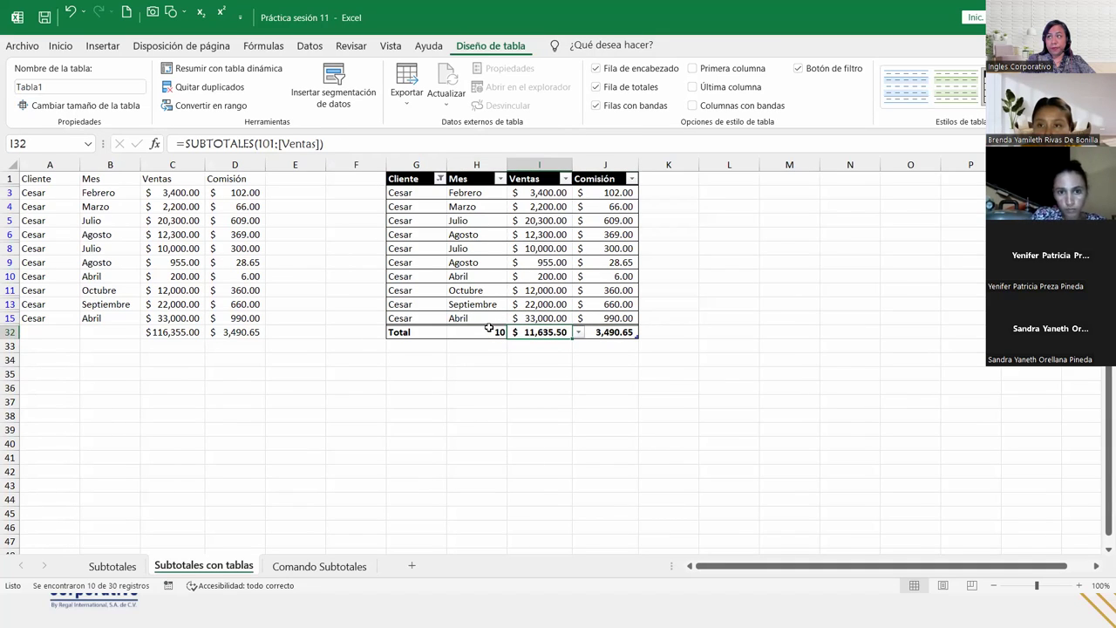
{"action": "left_click", "coordinate": [487, 330]}
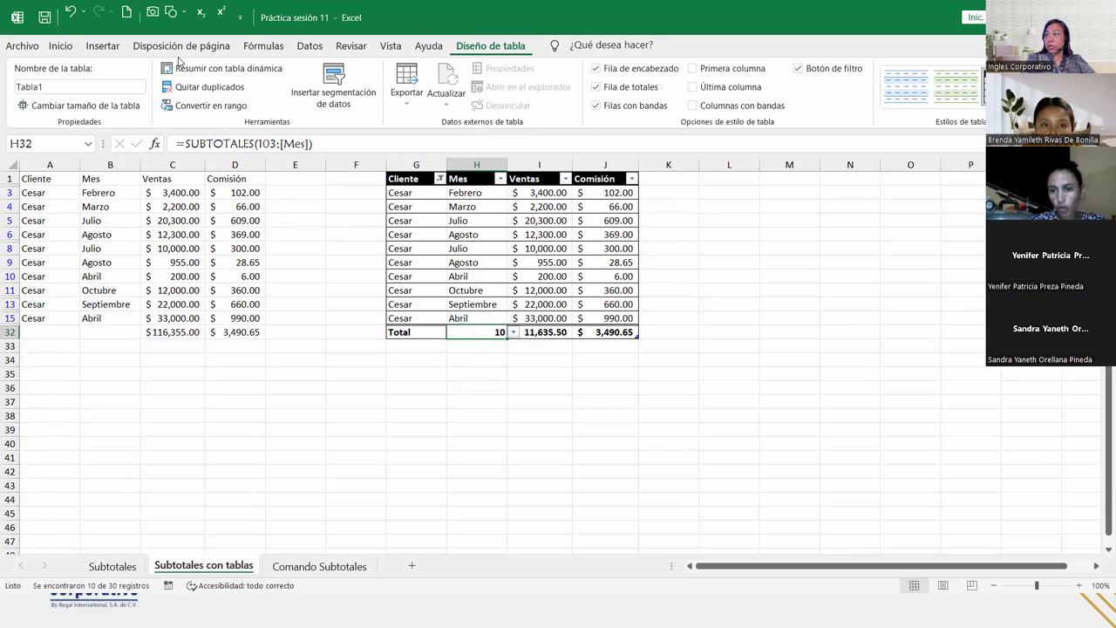
{"action": "left_click", "coordinate": [514, 332]}
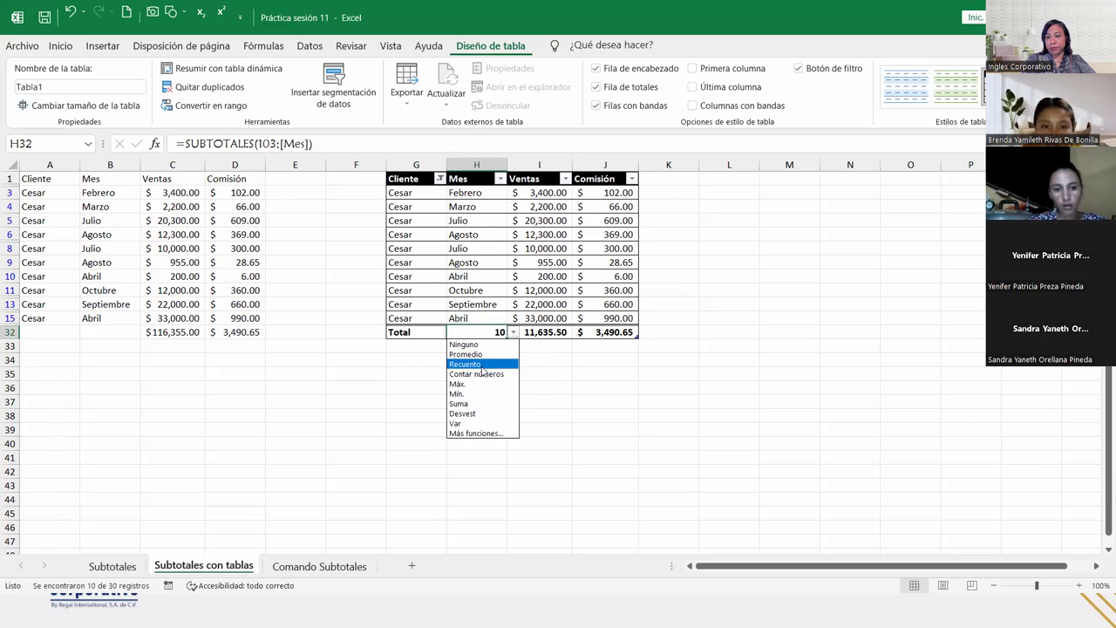
{"action": "left_click", "coordinate": [481, 364]}
{"action": "left_click", "coordinate": [489, 304]}
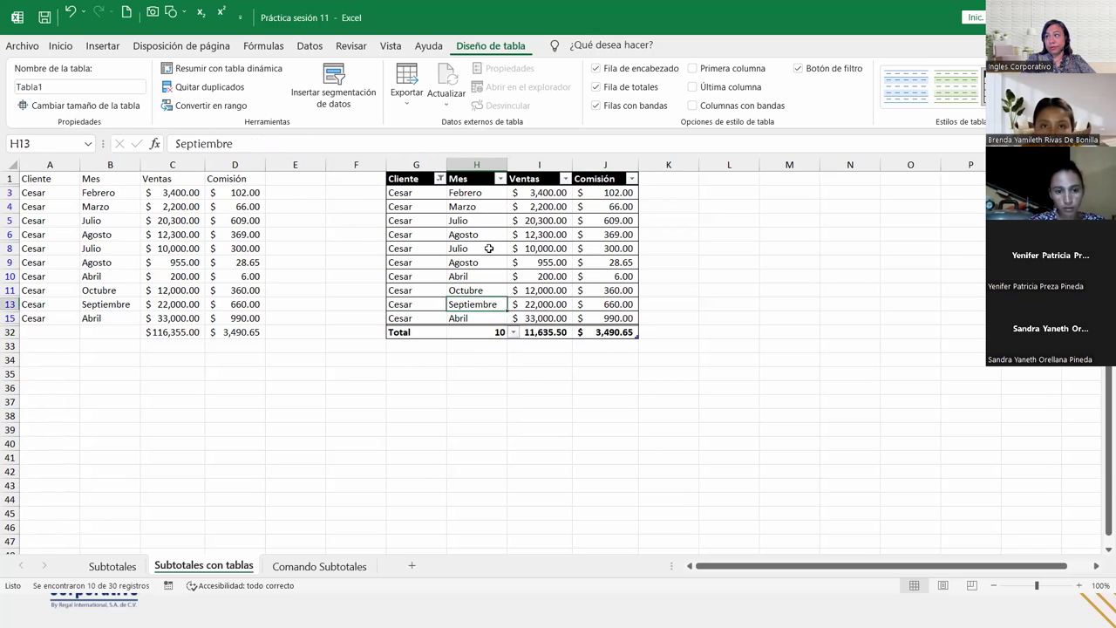
- Select all clients in the Cliente filter so every row shows
{"action": "left_click", "coordinate": [440, 178]}
{"action": "left_click", "coordinate": [293, 345]}
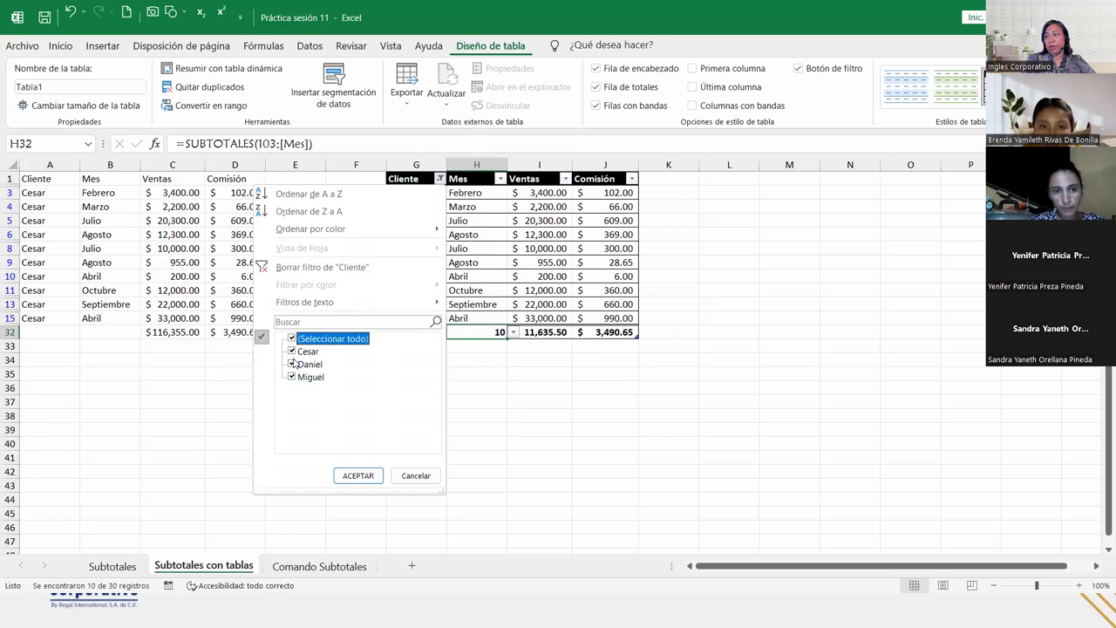
{"action": "left_click", "coordinate": [370, 477]}
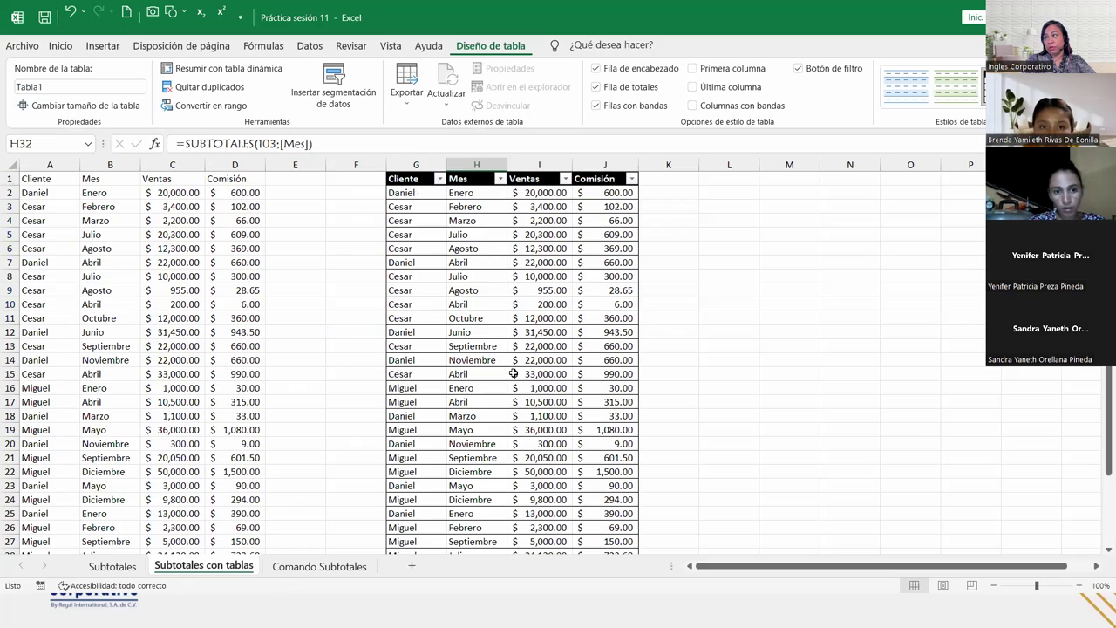
{"action": "scroll", "coordinate": [513, 373], "scroll_direction": "down", "scroll_amount": 5}
{"action": "scroll", "coordinate": [481, 276], "scroll_direction": "down", "scroll_amount": 3}
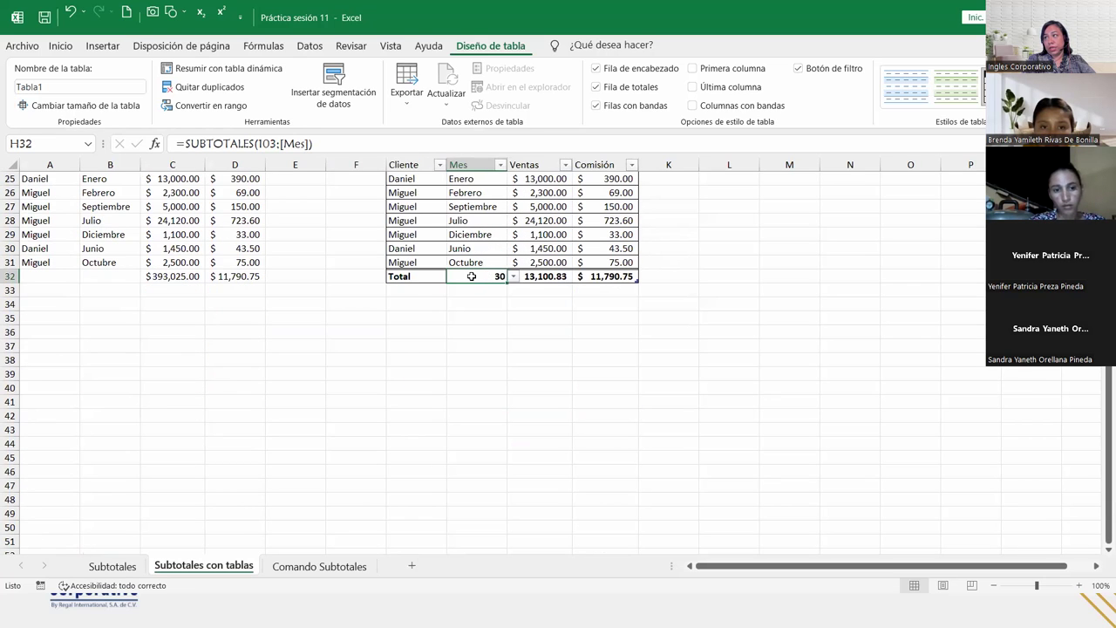
- Filter Cliente to one client, giving 9 sales with totals 12,700.00 and 3,429.00
{"action": "left_click", "coordinate": [439, 165]}
{"action": "left_click", "coordinate": [293, 325]}
{"action": "left_click", "coordinate": [293, 350]}
{"action": "left_click", "coordinate": [358, 462]}
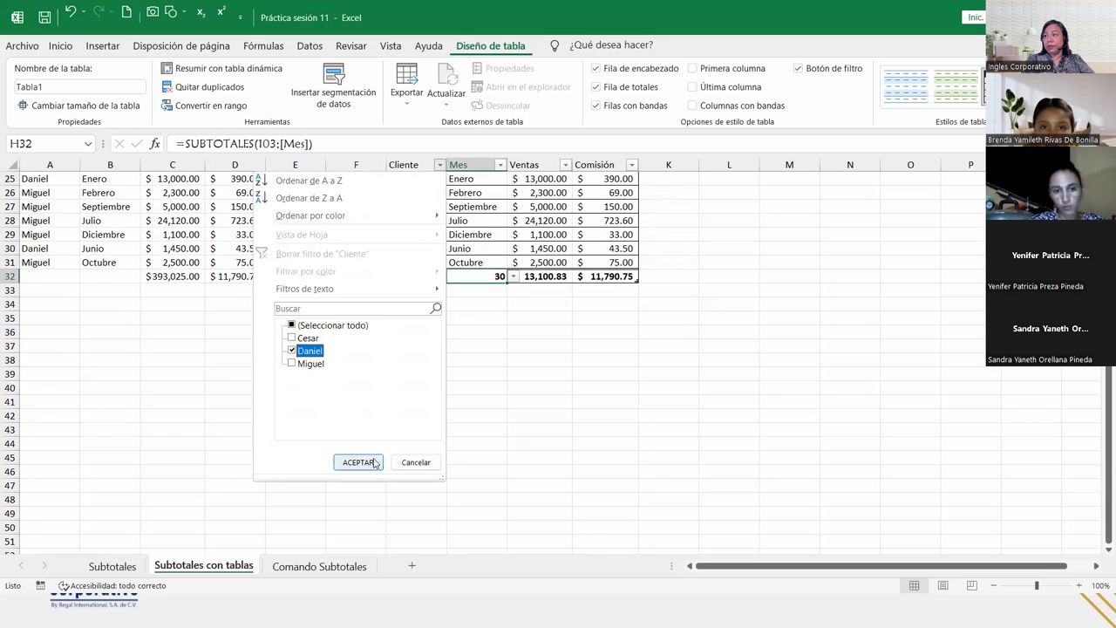
{"action": "scroll", "coordinate": [517, 305], "scroll_direction": "up", "scroll_amount": 3}
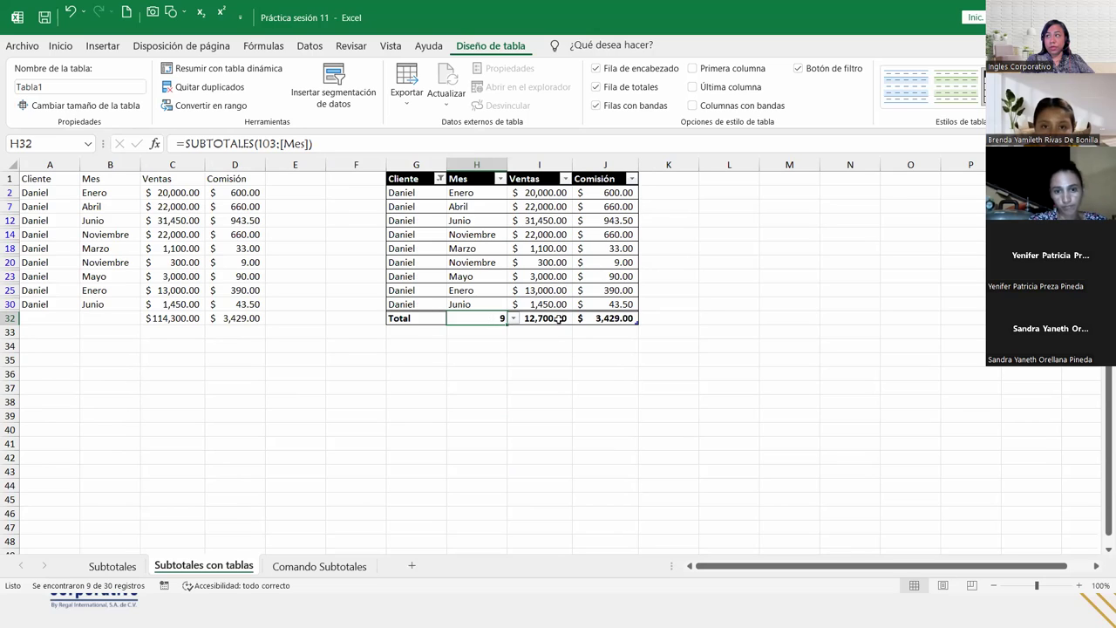
{"action": "left_click", "coordinate": [561, 317]}
{"action": "left_click", "coordinate": [603, 321]}
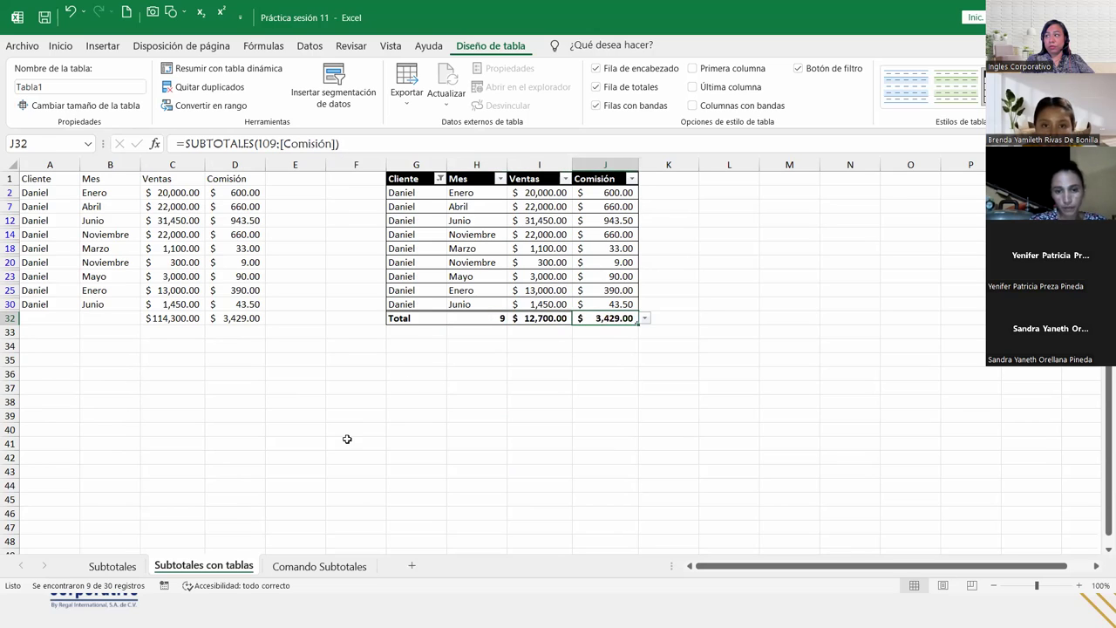
{"action": "left_click", "coordinate": [375, 353]}
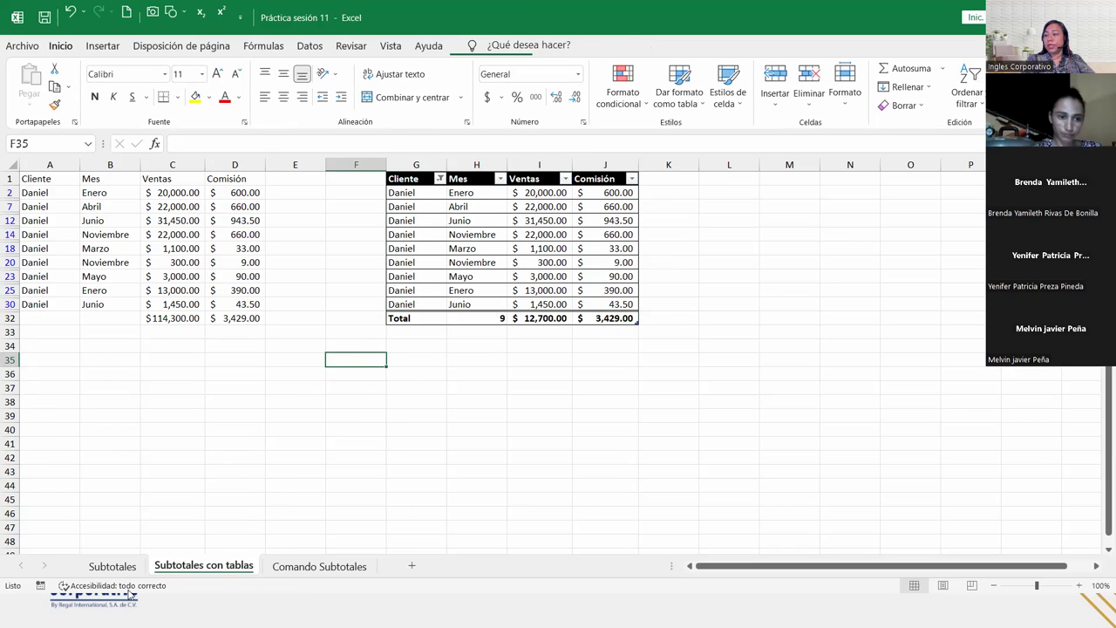
- Switch to the Comando Subtotales sheet and select cells in the property data
{"action": "left_click", "coordinate": [292, 569]}
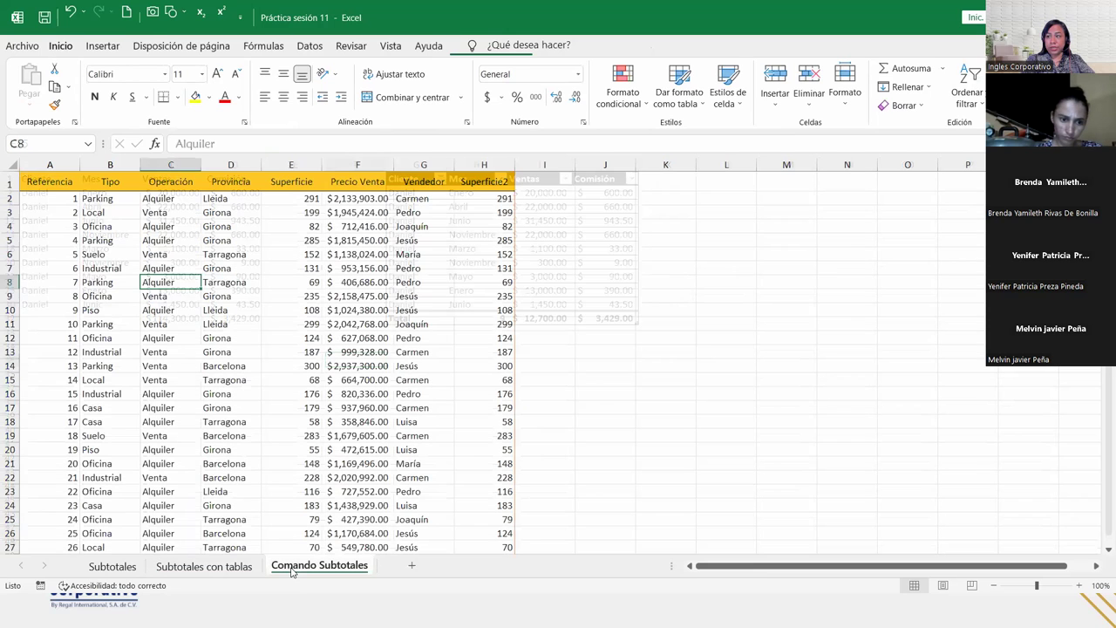
{"action": "left_click", "coordinate": [65, 211]}
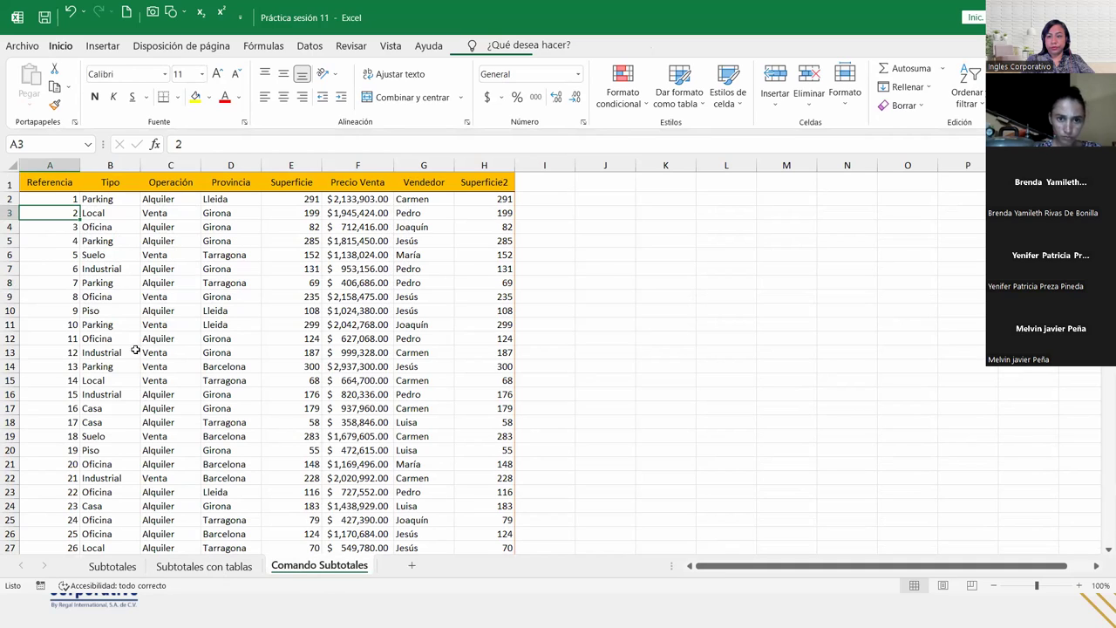
{"action": "left_click", "coordinate": [64, 200]}
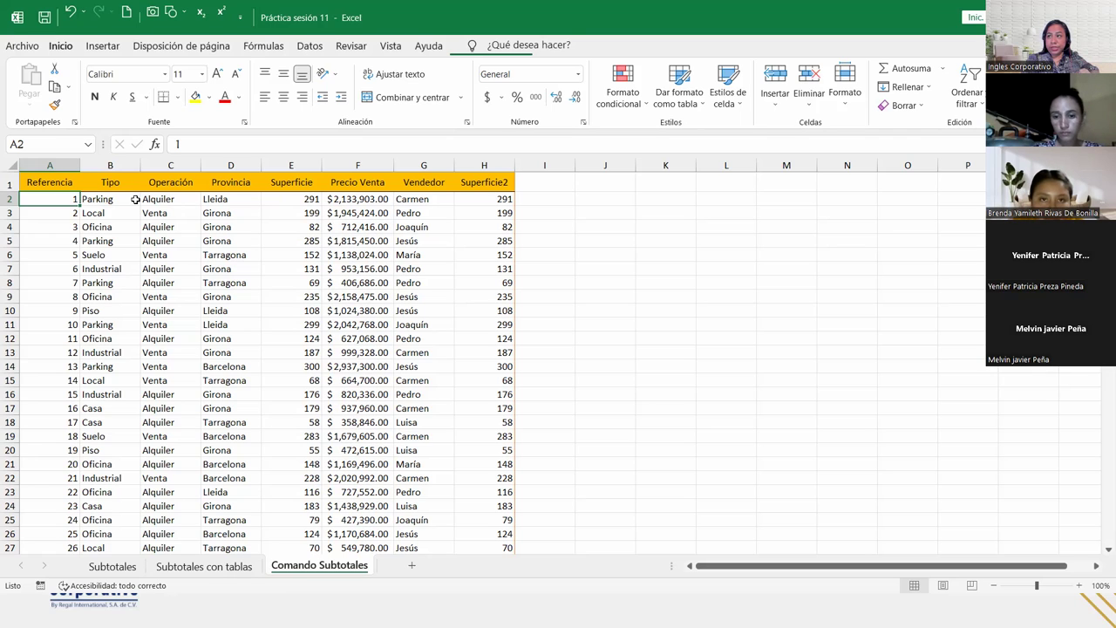
{"action": "left_click", "coordinate": [172, 202]}
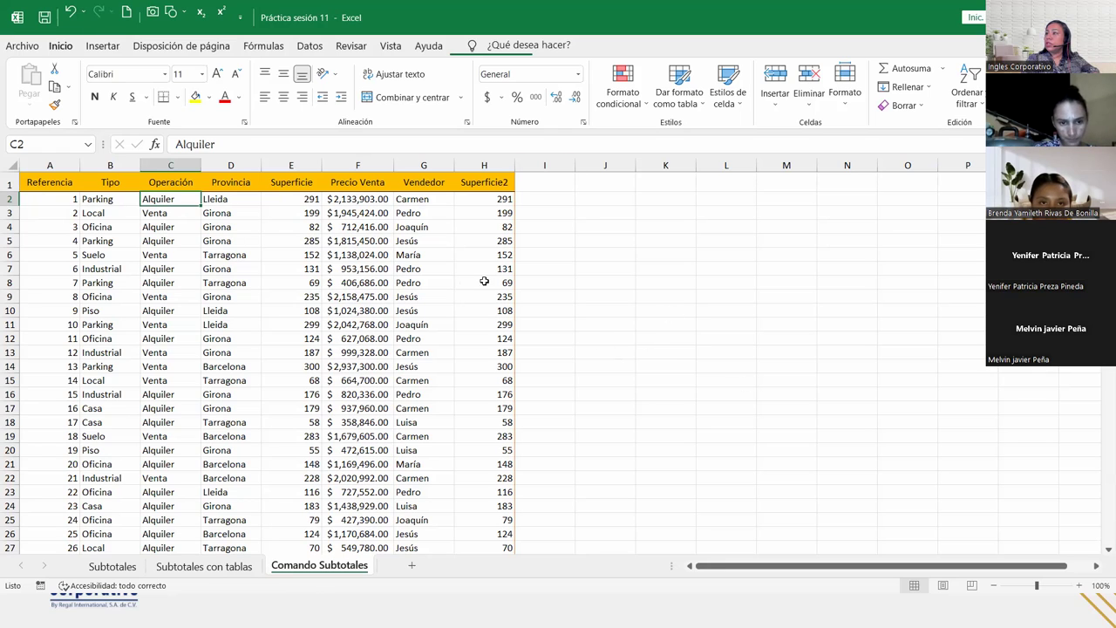
{"action": "left_click", "coordinate": [423, 239]}
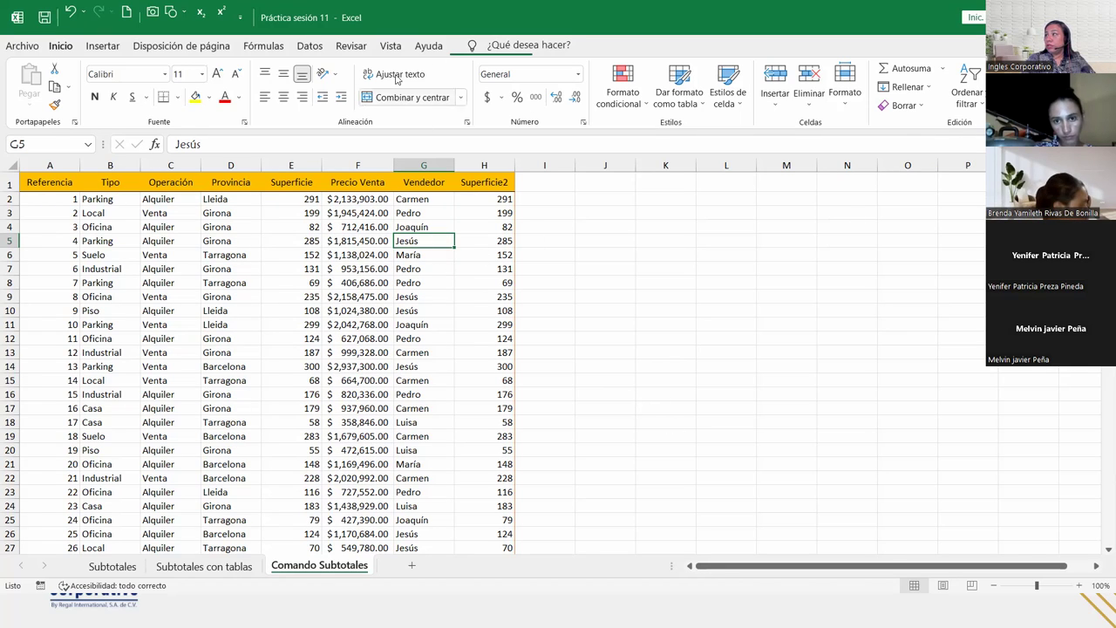
{"action": "left_click", "coordinate": [299, 47]}
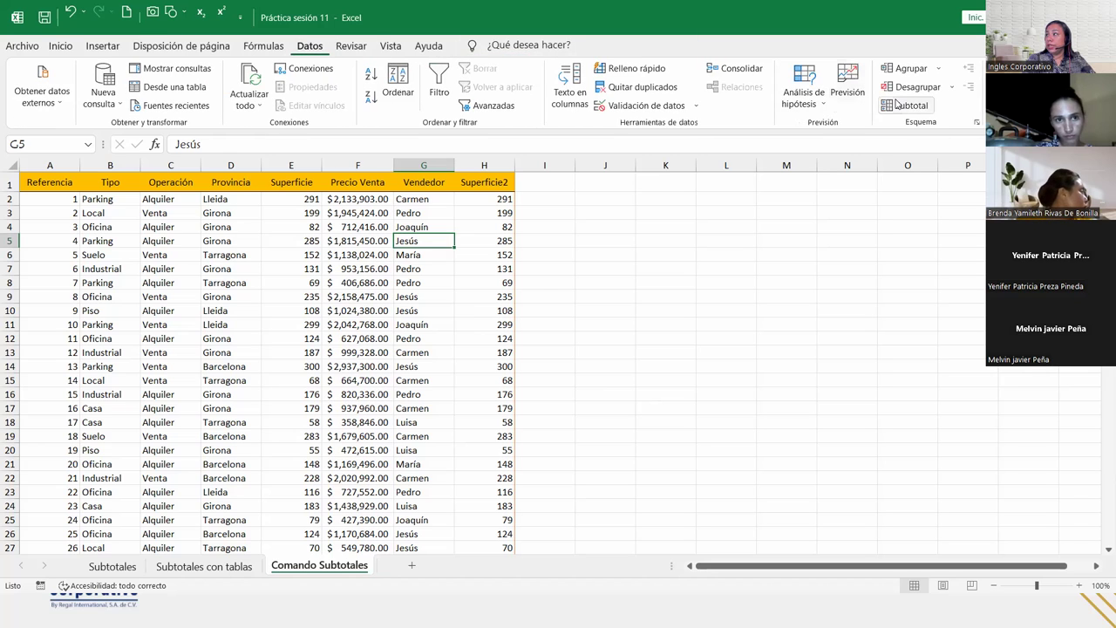
- Insert Suma subtotals of only Precio Venta at each change in Vendedor
{"action": "left_click", "coordinate": [906, 105]}
{"action": "left_click", "coordinate": [528, 223]}
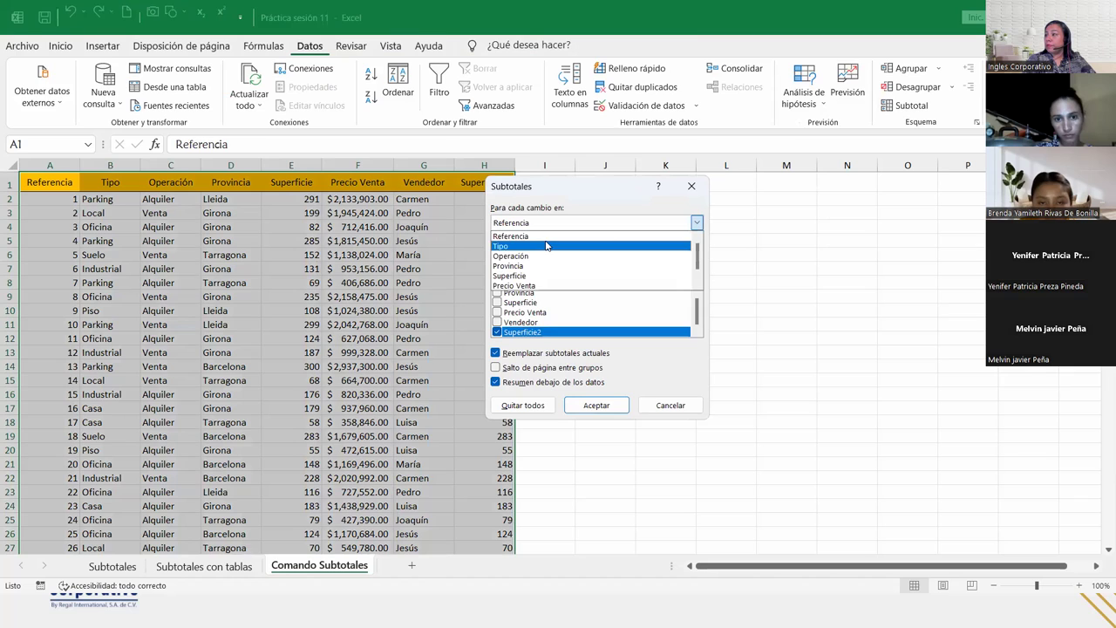
{"action": "scroll", "coordinate": [537, 257], "scroll_direction": "down", "scroll_amount": 1}
{"action": "left_click", "coordinate": [539, 275]}
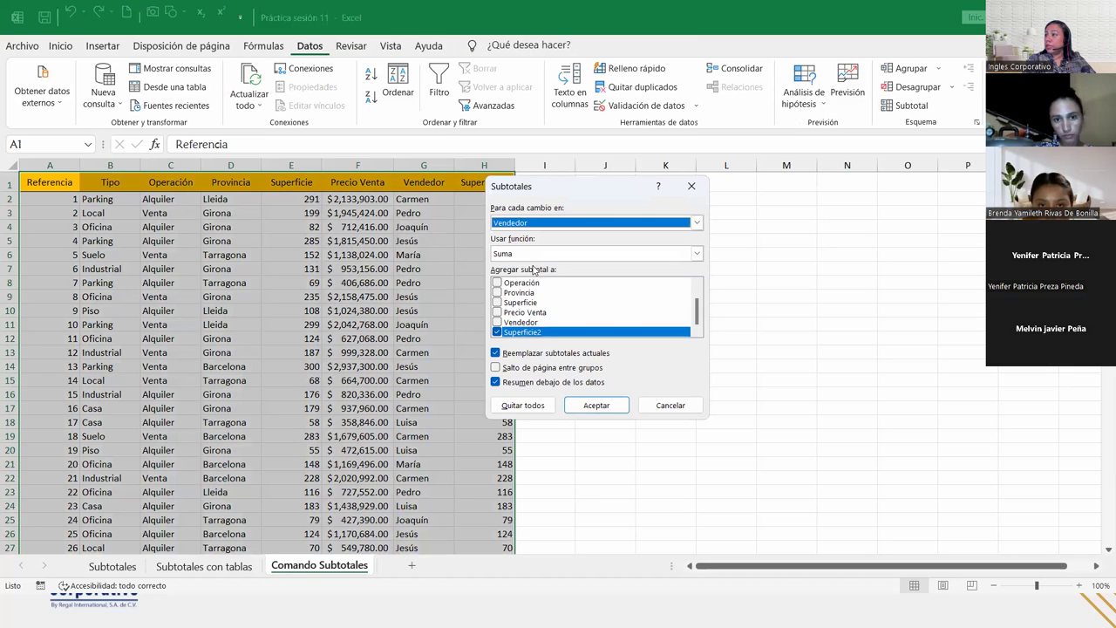
{"action": "left_click", "coordinate": [498, 322]}
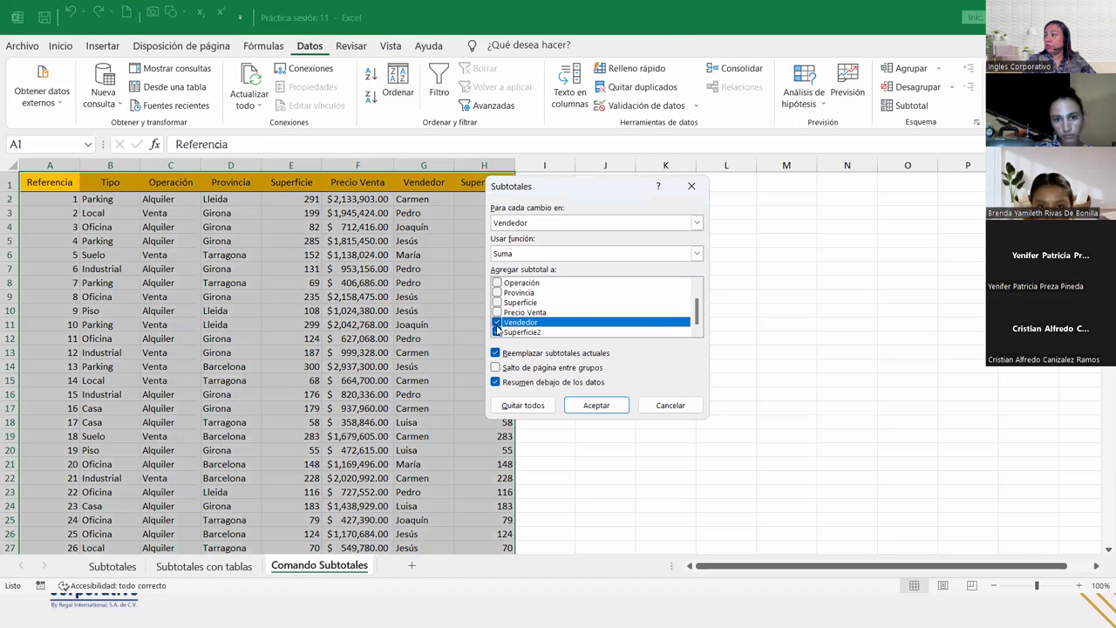
{"action": "left_click", "coordinate": [497, 312]}
{"action": "left_click", "coordinate": [496, 321]}
{"action": "left_click", "coordinate": [499, 331]}
{"action": "left_click", "coordinate": [499, 323]}
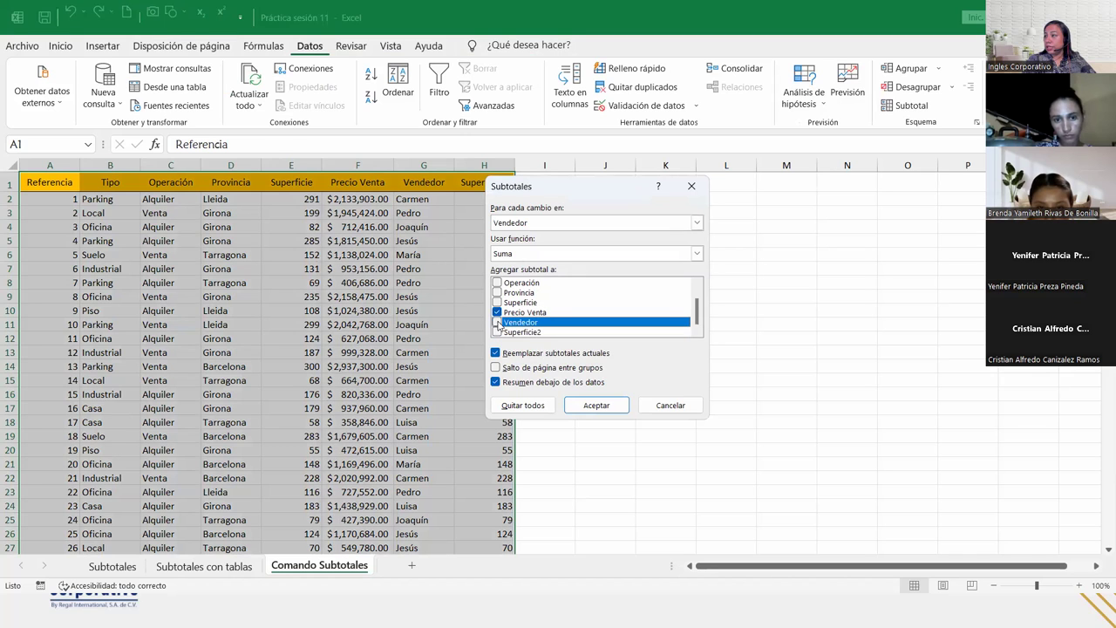
{"action": "left_click", "coordinate": [596, 404]}
{"action": "left_click", "coordinate": [466, 243]}
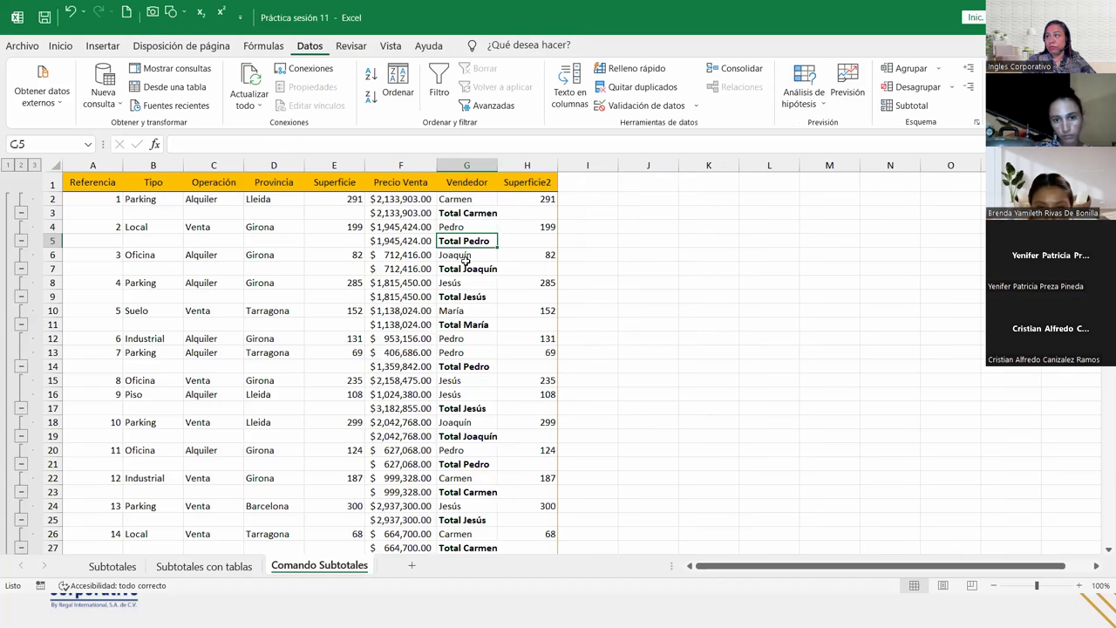
- Review the inserted per-seller Precio Venta subtotal rows down the list
{"action": "left_click", "coordinate": [462, 213]}
{"action": "mouse_move", "coordinate": [502, 213]}
{"action": "left_mouse_down"}
{"action": "mouse_move", "coordinate": [518, 214]}
{"action": "mouse_move", "coordinate": [510, 269]}
{"action": "left_mouse_up"}
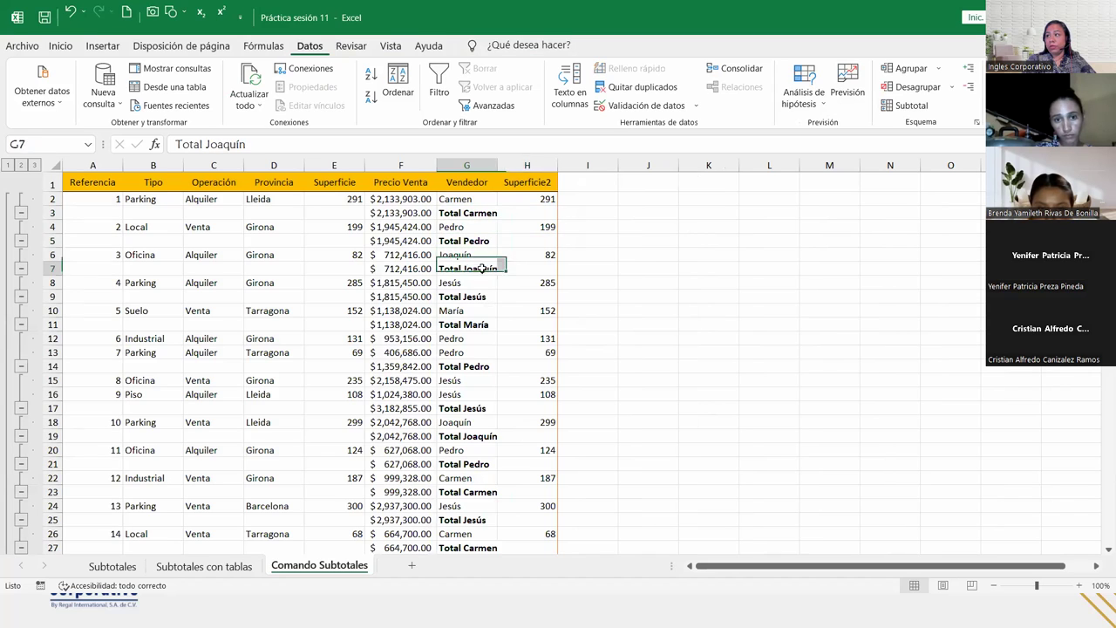
{"action": "left_click", "coordinate": [479, 368]}
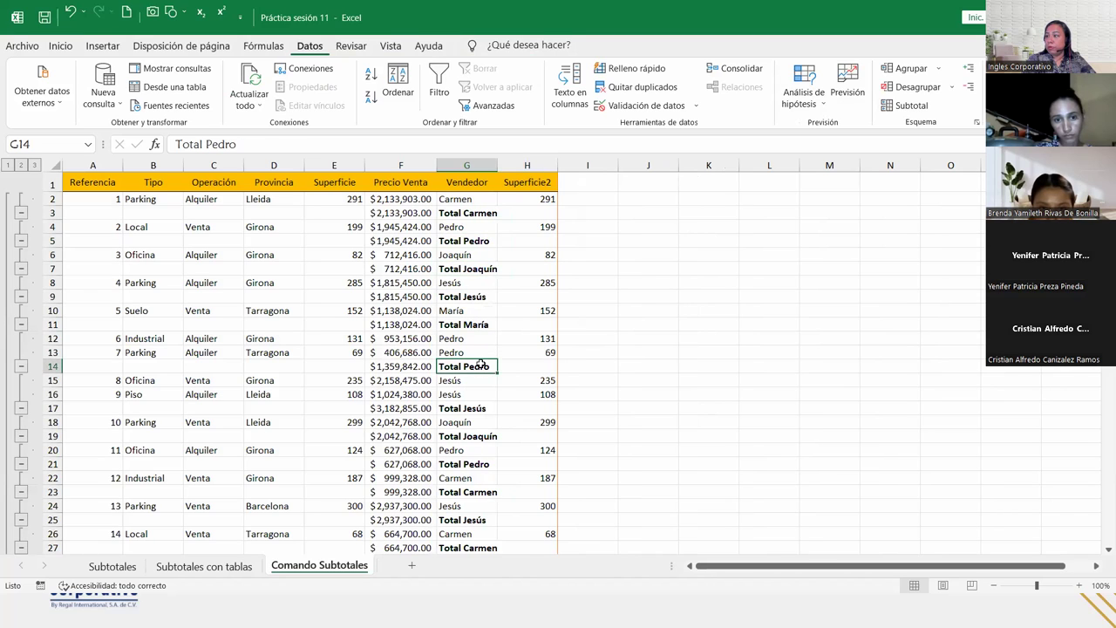
{"action": "left_click", "coordinate": [478, 407]}
{"action": "left_click", "coordinate": [478, 435]}
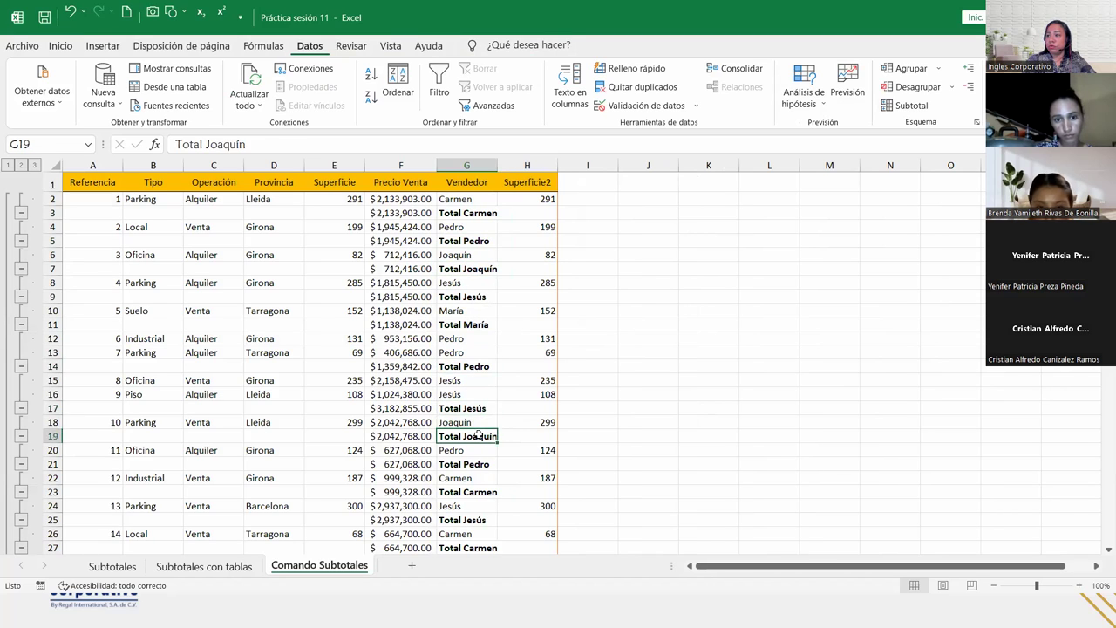
{"action": "scroll", "coordinate": [479, 434], "scroll_direction": "down", "scroll_amount": 3}
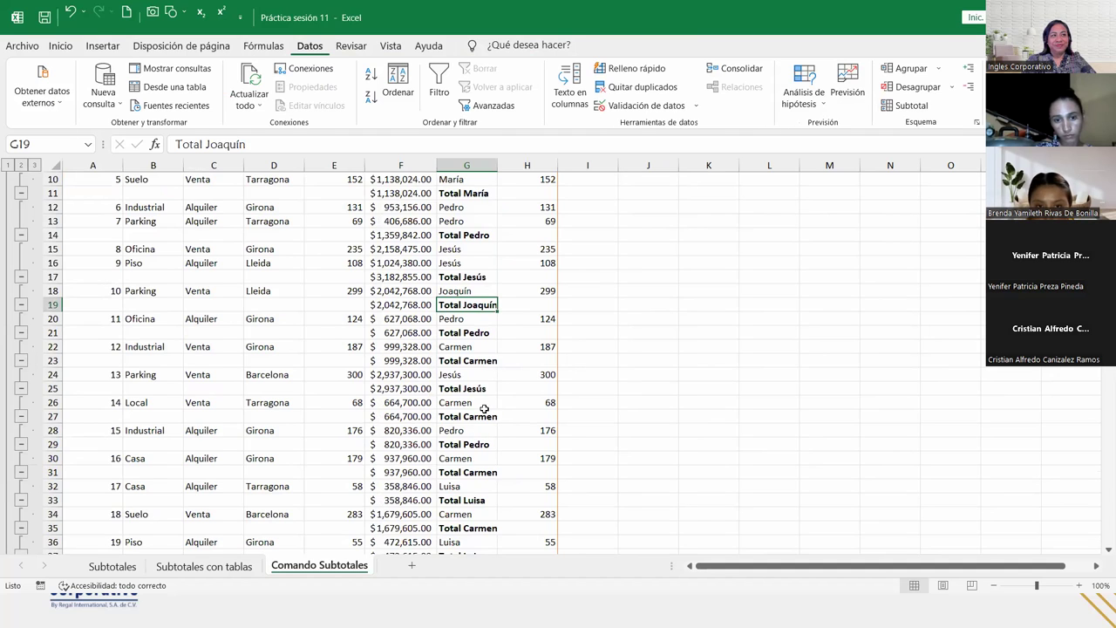
{"action": "scroll", "coordinate": [484, 409], "scroll_direction": "down", "scroll_amount": 4}
{"action": "scroll", "coordinate": [484, 409], "scroll_direction": "down", "scroll_amount": 4}
{"action": "scroll", "coordinate": [479, 403], "scroll_direction": "down", "scroll_amount": 5}
{"action": "left_click", "coordinate": [477, 401]}
{"action": "left_click", "coordinate": [477, 388]}
{"action": "left_click", "coordinate": [459, 419]}
{"action": "left_click", "coordinate": [458, 427]}
{"action": "scroll", "coordinate": [456, 383], "scroll_direction": "down", "scroll_amount": 6}
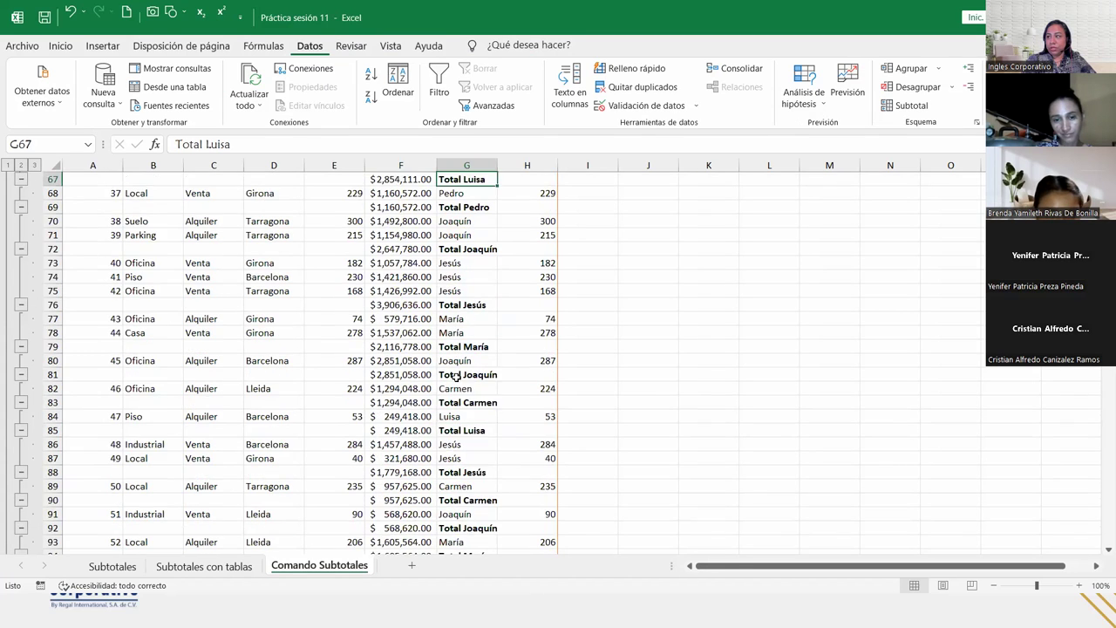
{"action": "scroll", "coordinate": [455, 383], "scroll_direction": "down", "scroll_amount": 6}
{"action": "scroll", "coordinate": [392, 363], "scroll_direction": "down", "scroll_amount": 6}
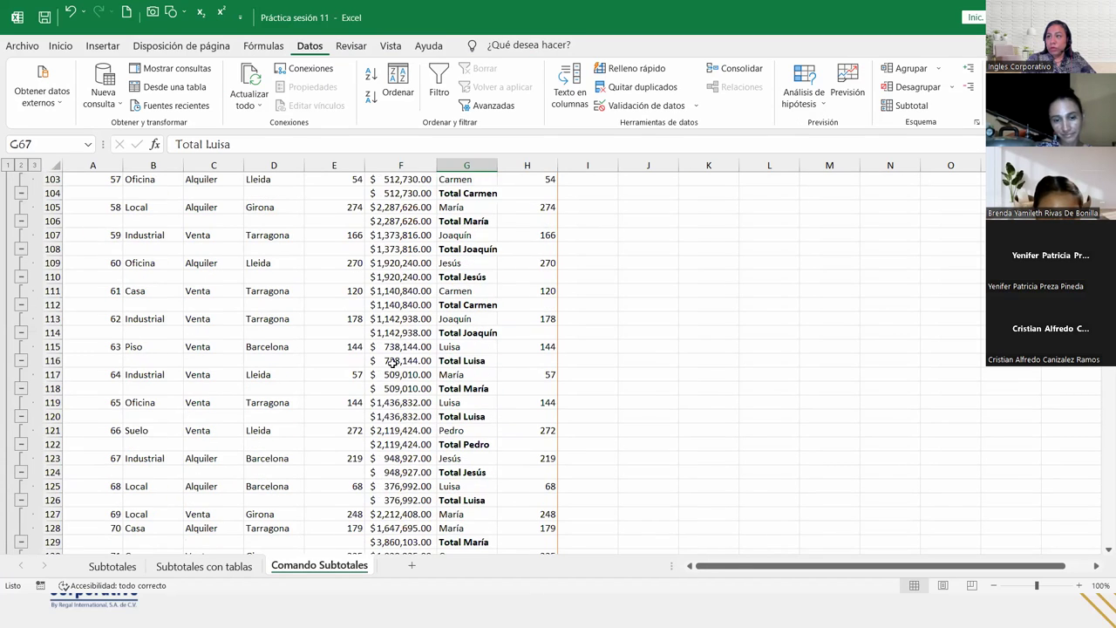
- Collapse the outline to level 2 so only the per-seller totals remain
{"action": "left_click", "coordinate": [21, 165]}
{"action": "scroll", "coordinate": [463, 304], "scroll_direction": "up", "scroll_amount": 3}
{"action": "scroll", "coordinate": [476, 307], "scroll_direction": "up", "scroll_amount": 3}
{"action": "scroll", "coordinate": [477, 308], "scroll_direction": "up", "scroll_amount": 8}
{"action": "scroll", "coordinate": [471, 294], "scroll_direction": "up", "scroll_amount": 2}
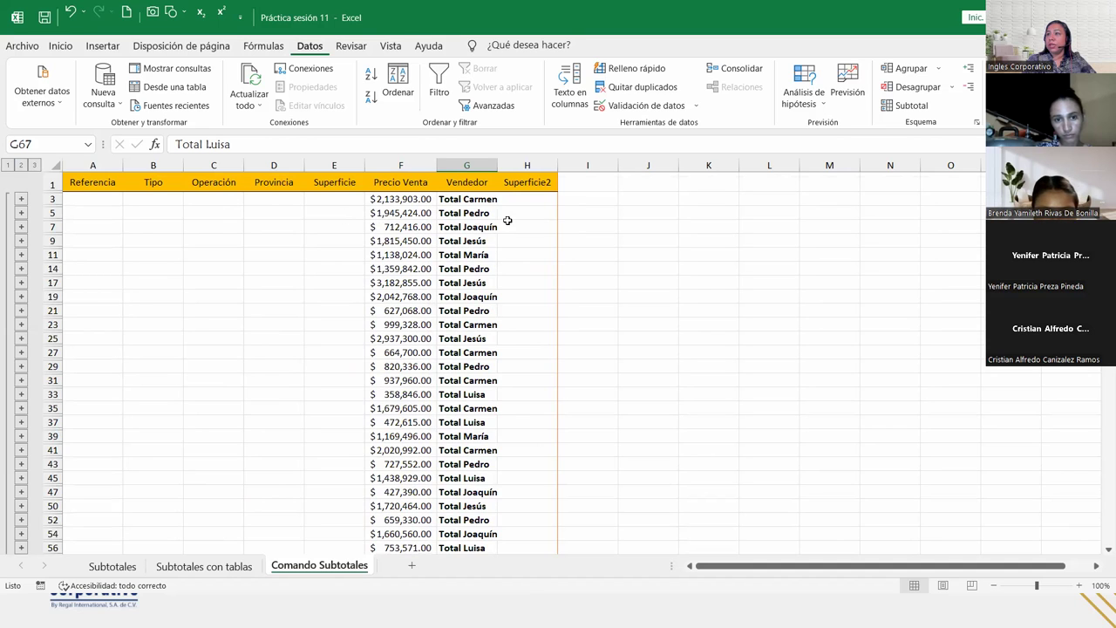
- Remove all subtotals with Quitar todos and select the first Vendedor cell
{"action": "left_click", "coordinate": [926, 112]}
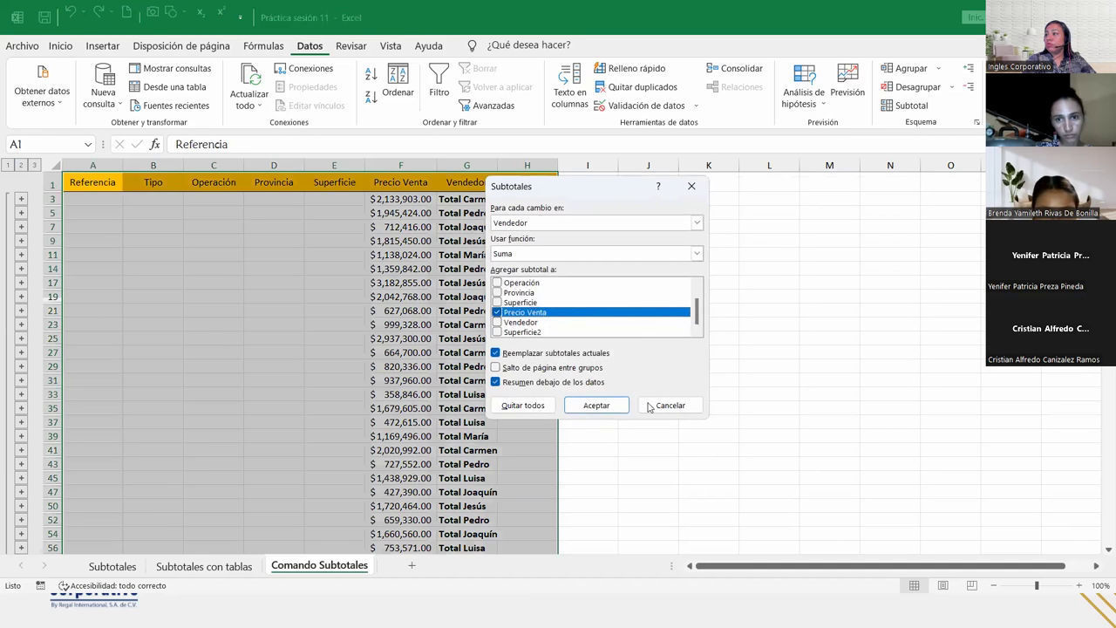
{"action": "left_click", "coordinate": [523, 407]}
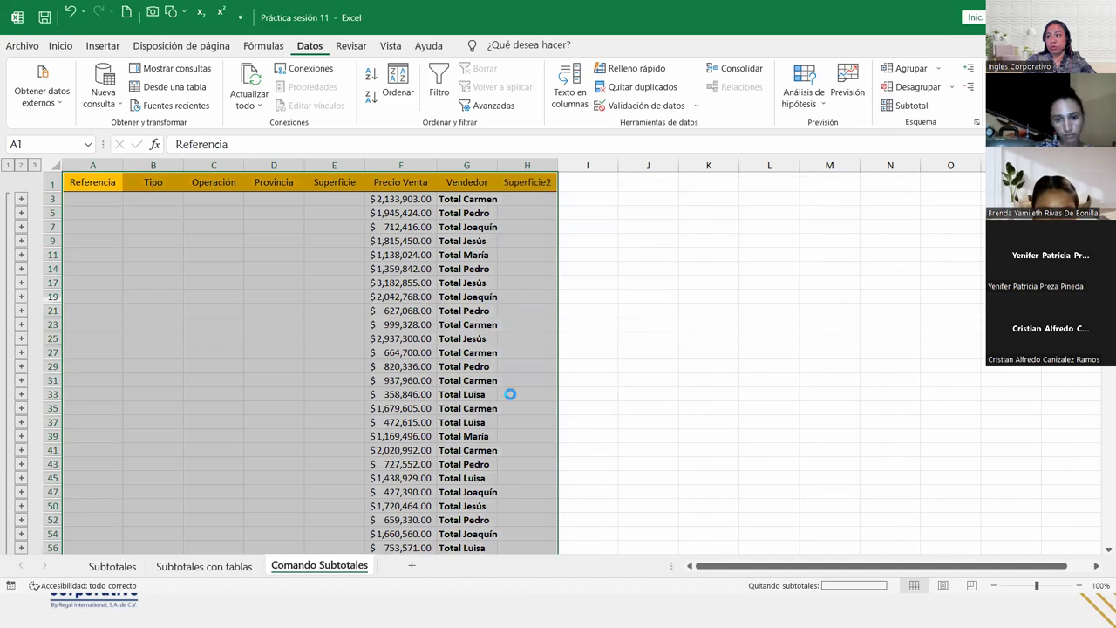
{"action": "left_click", "coordinate": [397, 212]}
{"action": "left_click", "coordinate": [436, 200]}
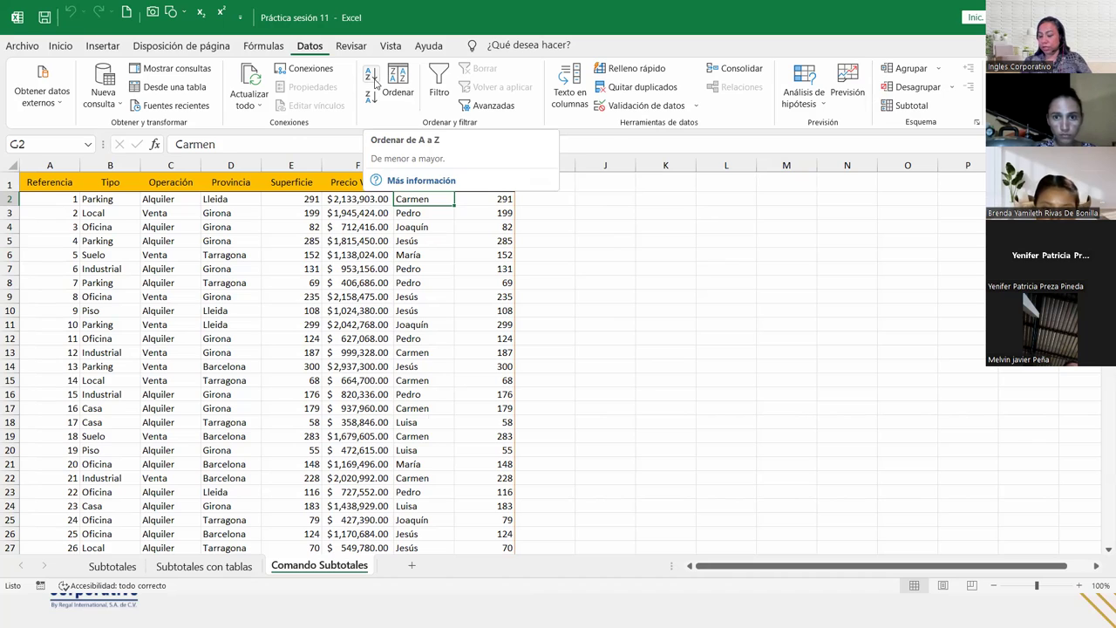
- Sort the property rows A to Z by Vendedor and review the grouped list
{"action": "left_click", "coordinate": [374, 81]}
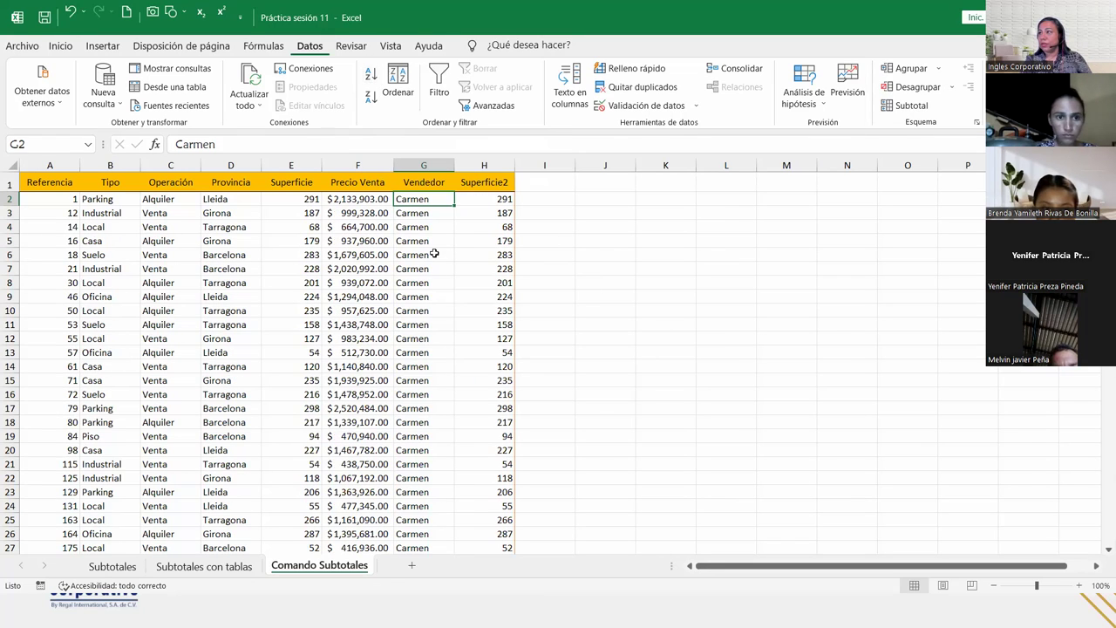
{"action": "scroll", "coordinate": [434, 253], "scroll_direction": "down", "scroll_amount": 1}
{"action": "scroll", "coordinate": [435, 253], "scroll_direction": "down", "scroll_amount": 4}
{"action": "scroll", "coordinate": [431, 252], "scroll_direction": "down", "scroll_amount": 6}
{"action": "scroll", "coordinate": [432, 252], "scroll_direction": "down", "scroll_amount": 2}
{"action": "scroll", "coordinate": [431, 252], "scroll_direction": "down", "scroll_amount": 6}
{"action": "scroll", "coordinate": [432, 252], "scroll_direction": "down", "scroll_amount": 1}
{"action": "scroll", "coordinate": [432, 252], "scroll_direction": "down", "scroll_amount": 7}
{"action": "scroll", "coordinate": [430, 252], "scroll_direction": "down", "scroll_amount": 8}
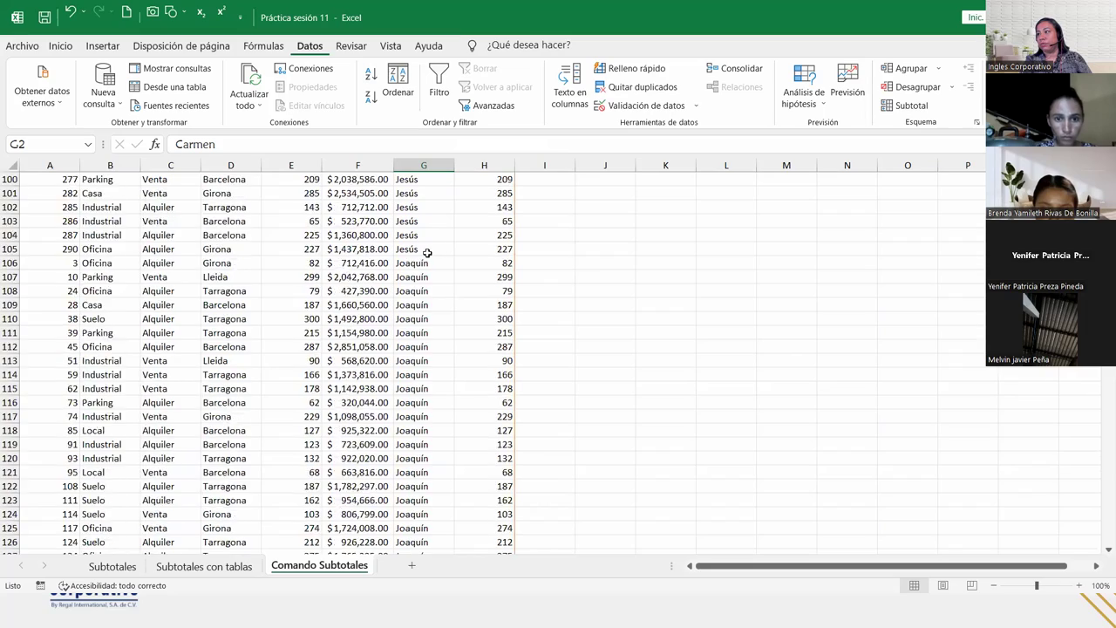
{"action": "scroll", "coordinate": [429, 252], "scroll_direction": "down", "scroll_amount": 7}
{"action": "scroll", "coordinate": [427, 252], "scroll_direction": "down", "scroll_amount": 4}
{"action": "scroll", "coordinate": [427, 252], "scroll_direction": "down", "scroll_amount": 6}
{"action": "scroll", "coordinate": [428, 252], "scroll_direction": "down", "scroll_amount": 7}
{"action": "scroll", "coordinate": [429, 251], "scroll_direction": "down", "scroll_amount": 9}
{"action": "scroll", "coordinate": [431, 250], "scroll_direction": "down", "scroll_amount": 10}
{"action": "scroll", "coordinate": [431, 250], "scroll_direction": "down", "scroll_amount": 7}
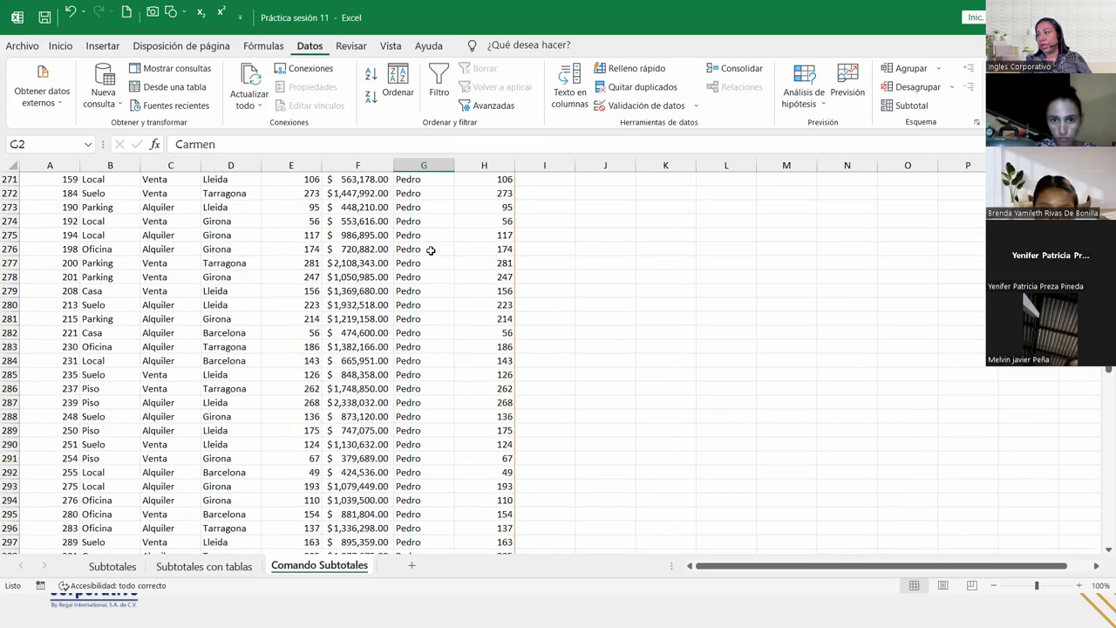
{"action": "scroll", "coordinate": [431, 250], "scroll_direction": "down", "scroll_amount": 7}
{"action": "scroll", "coordinate": [430, 250], "scroll_direction": "down", "scroll_amount": 1}
{"action": "scroll", "coordinate": [430, 250], "scroll_direction": "up", "scroll_amount": 7}
{"action": "scroll", "coordinate": [431, 250], "scroll_direction": "up", "scroll_amount": 8}
{"action": "scroll", "coordinate": [431, 250], "scroll_direction": "up", "scroll_amount": 8}
{"action": "scroll", "coordinate": [430, 250], "scroll_direction": "up", "scroll_amount": 17}
{"action": "scroll", "coordinate": [430, 250], "scroll_direction": "up", "scroll_amount": 8}
{"action": "scroll", "coordinate": [430, 250], "scroll_direction": "up", "scroll_amount": 15}
{"action": "scroll", "coordinate": [431, 250], "scroll_direction": "up", "scroll_amount": 17}
{"action": "scroll", "coordinate": [431, 250], "scroll_direction": "up", "scroll_amount": 9}
{"action": "scroll", "coordinate": [430, 251], "scroll_direction": "up", "scroll_amount": 8}
{"action": "left_click", "coordinate": [430, 251]}
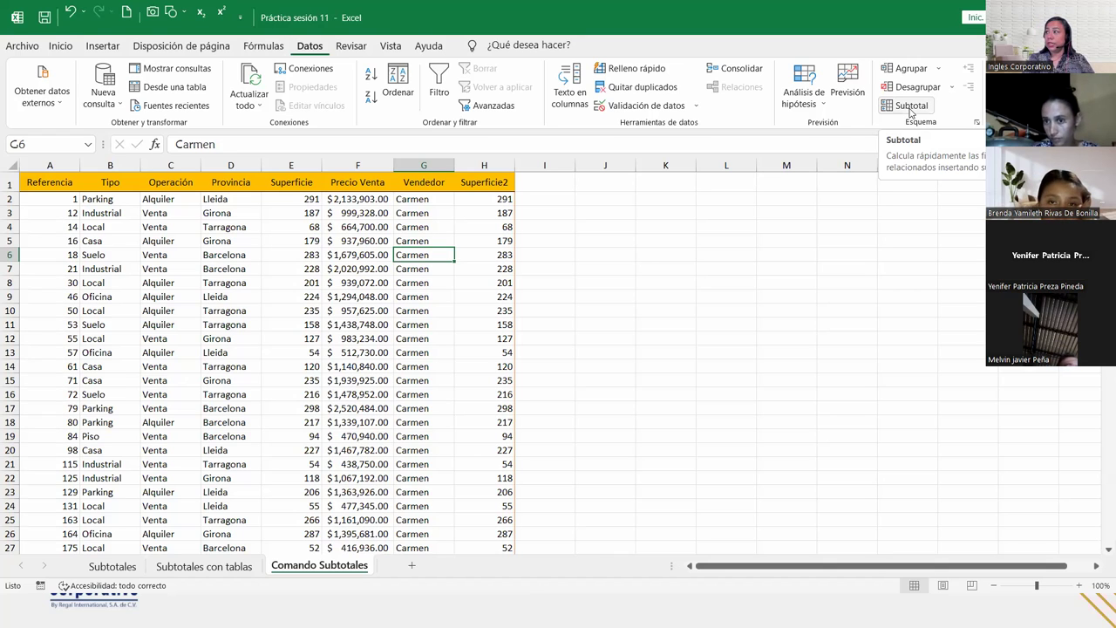
- Set the Subtotales dialog to Suma of Precio Venta at each change in Vendedor
{"action": "left_click", "coordinate": [910, 108]}
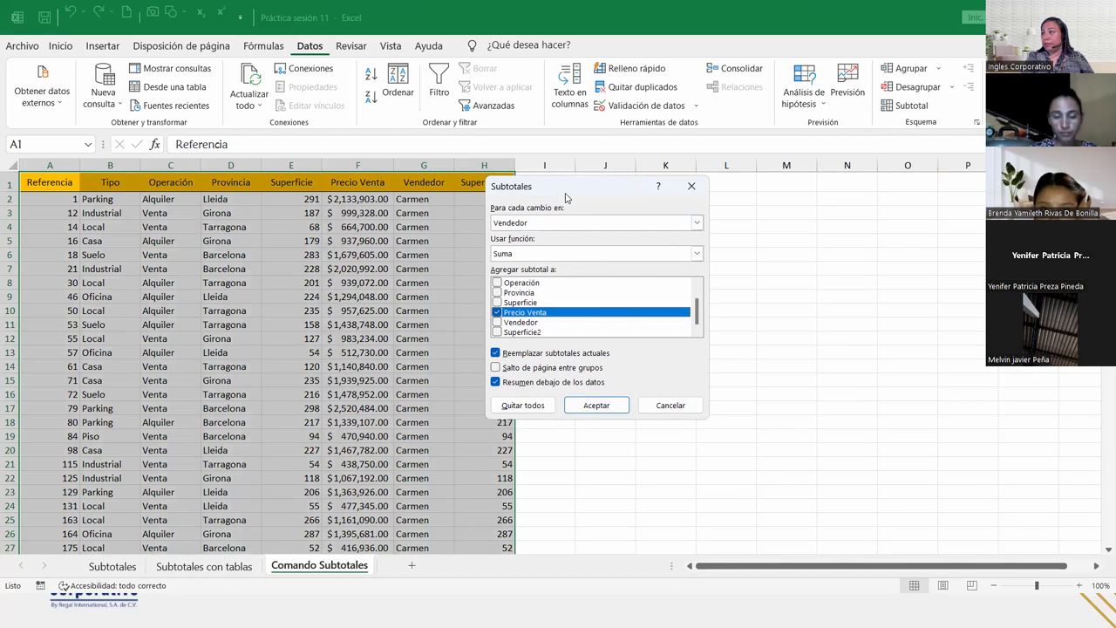
{"action": "left_click_drag", "start_coordinate": [565, 197], "coordinate": [612, 198]}
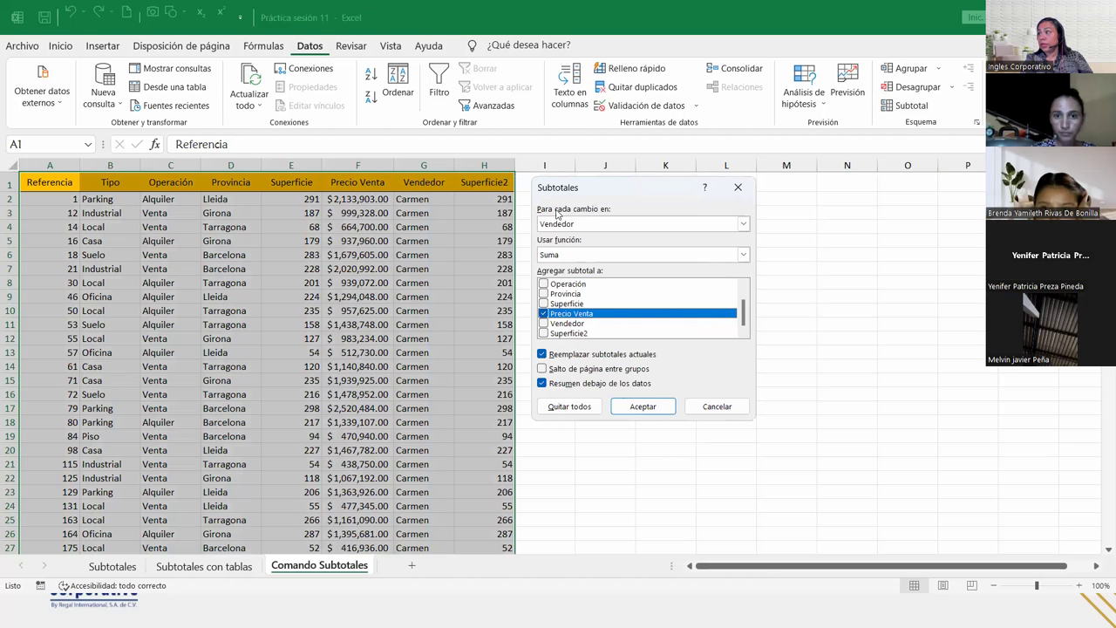
{"action": "left_click", "coordinate": [598, 224]}
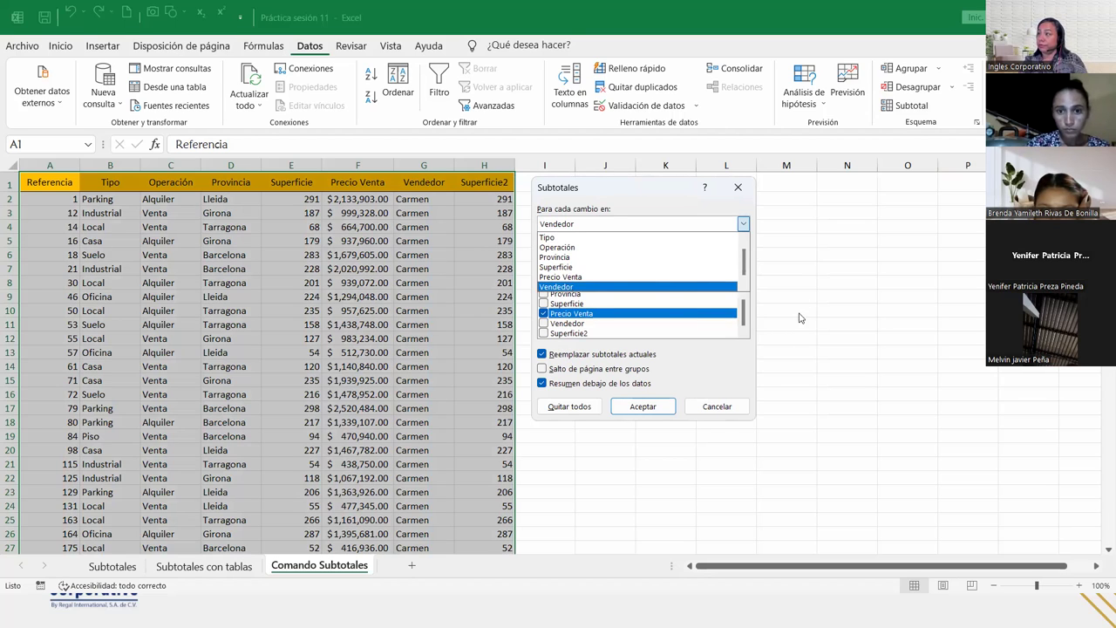
{"action": "left_click", "coordinate": [647, 288]}
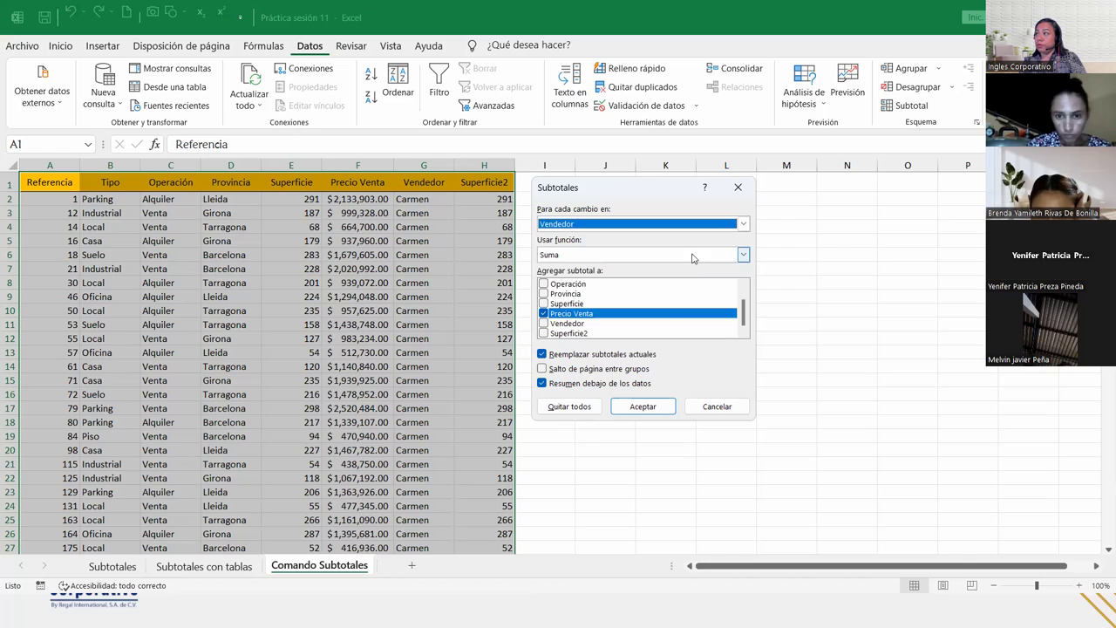
{"action": "left_click", "coordinate": [693, 258]}
{"action": "left_click", "coordinate": [586, 264]}
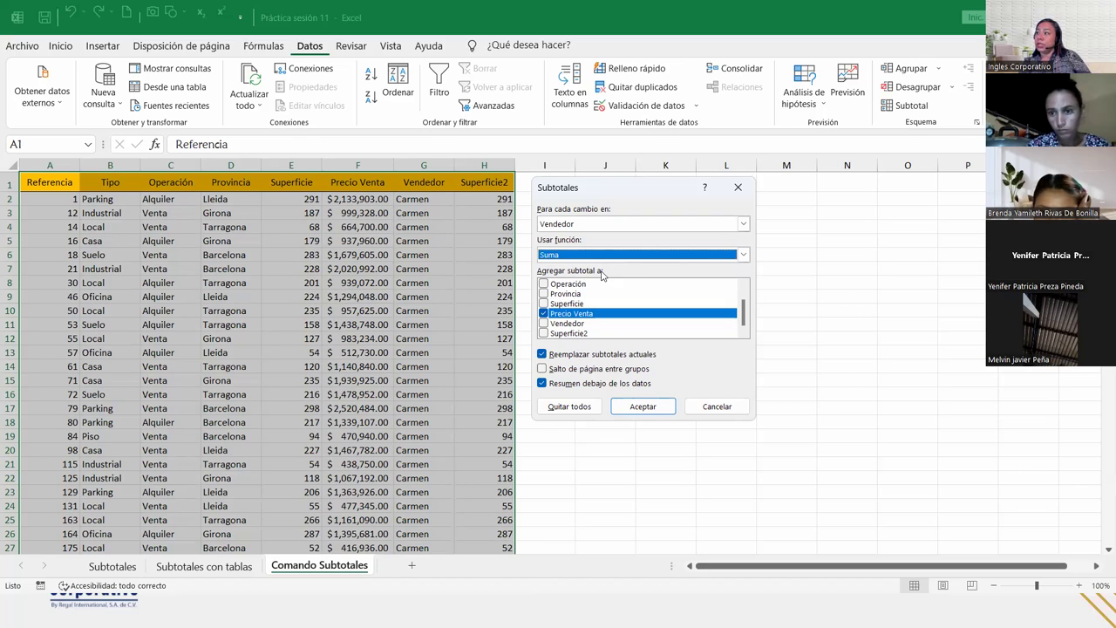
{"action": "left_click", "coordinate": [545, 314]}
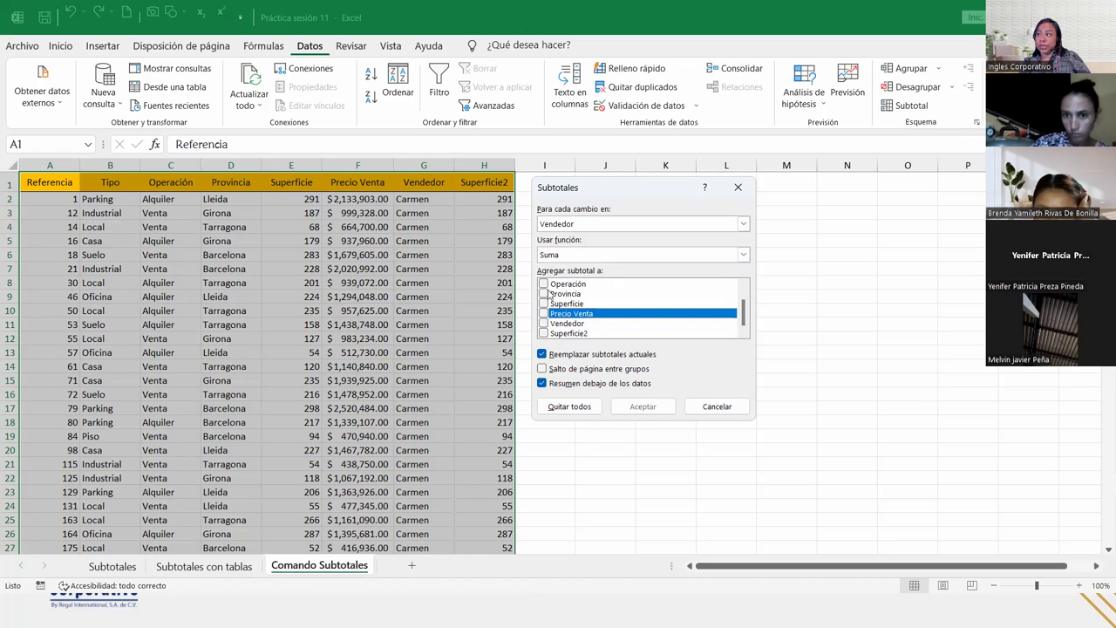
{"action": "left_click", "coordinate": [544, 314]}
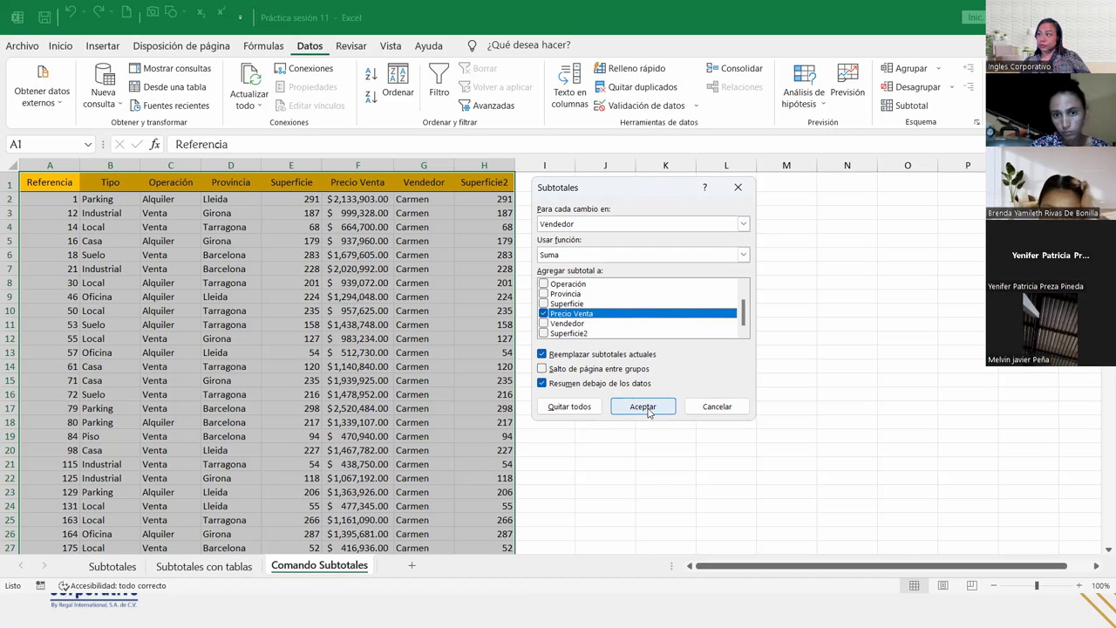
- Apply the per-Vendedor subtotals and inspect the first seller's total formula
{"action": "left_click", "coordinate": [645, 408]}
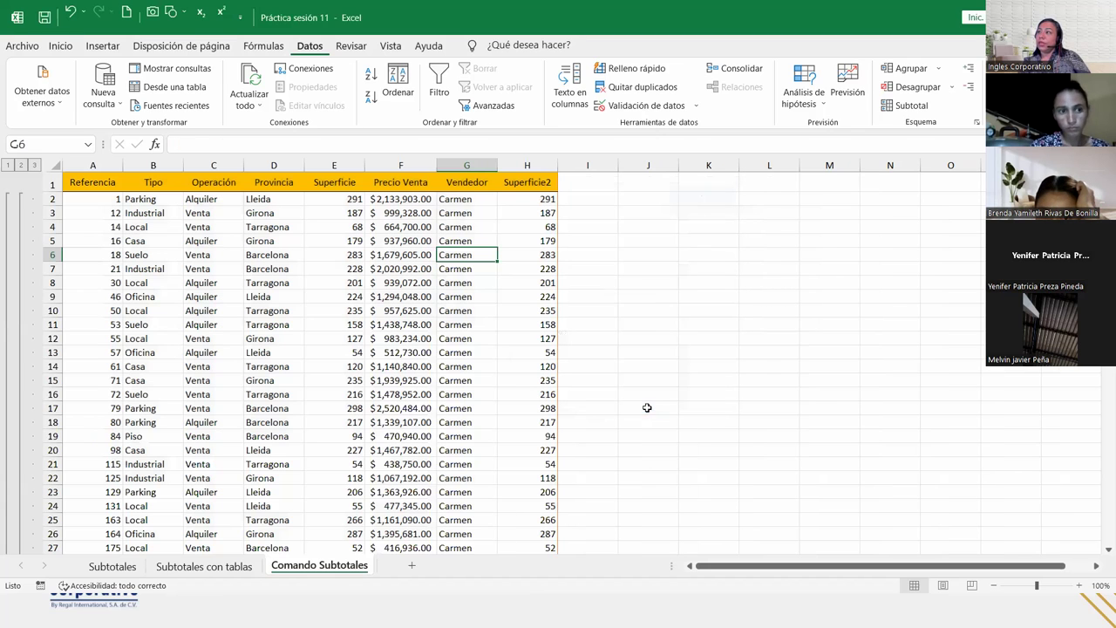
{"action": "scroll", "coordinate": [491, 305], "scroll_direction": "down", "scroll_amount": 6}
{"action": "scroll", "coordinate": [491, 305], "scroll_direction": "down", "scroll_amount": 7}
{"action": "scroll", "coordinate": [483, 306], "scroll_direction": "down", "scroll_amount": 1}
{"action": "left_click", "coordinate": [475, 291]}
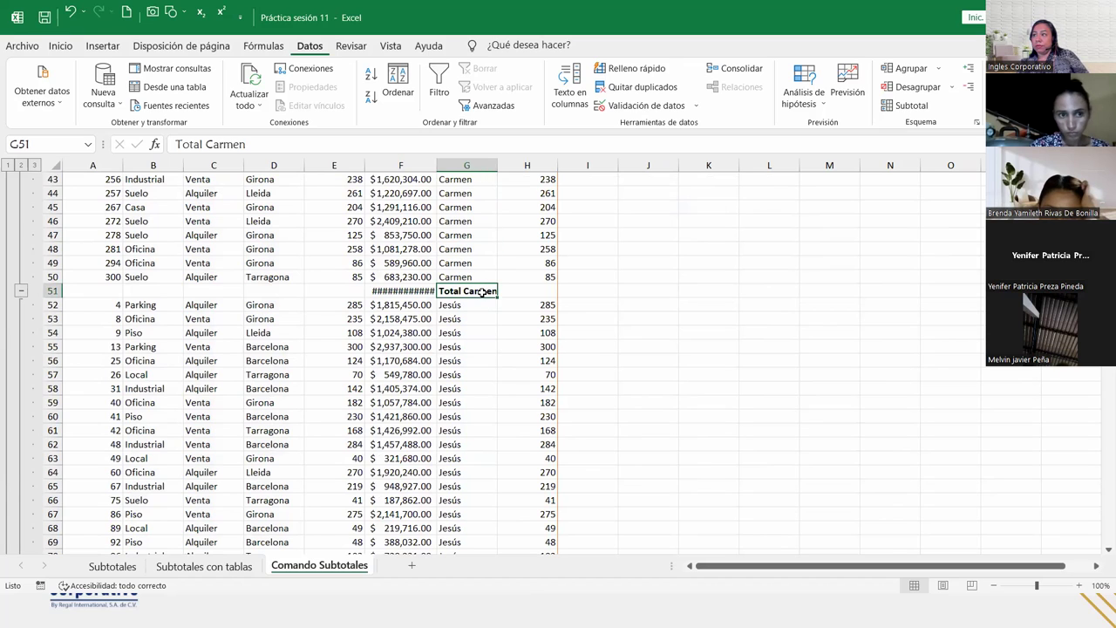
{"action": "left_click", "coordinate": [379, 291]}
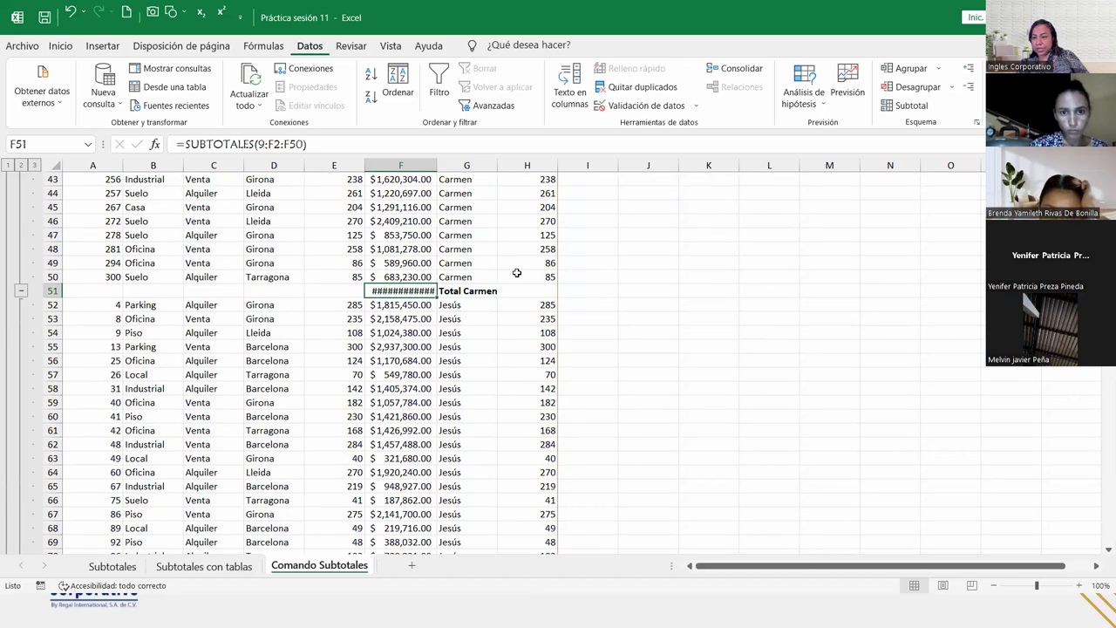
- Autofit column F and collapse to level 2, showing Total general $349,845,480.00
{"action": "double_click", "coordinate": [441, 165]}
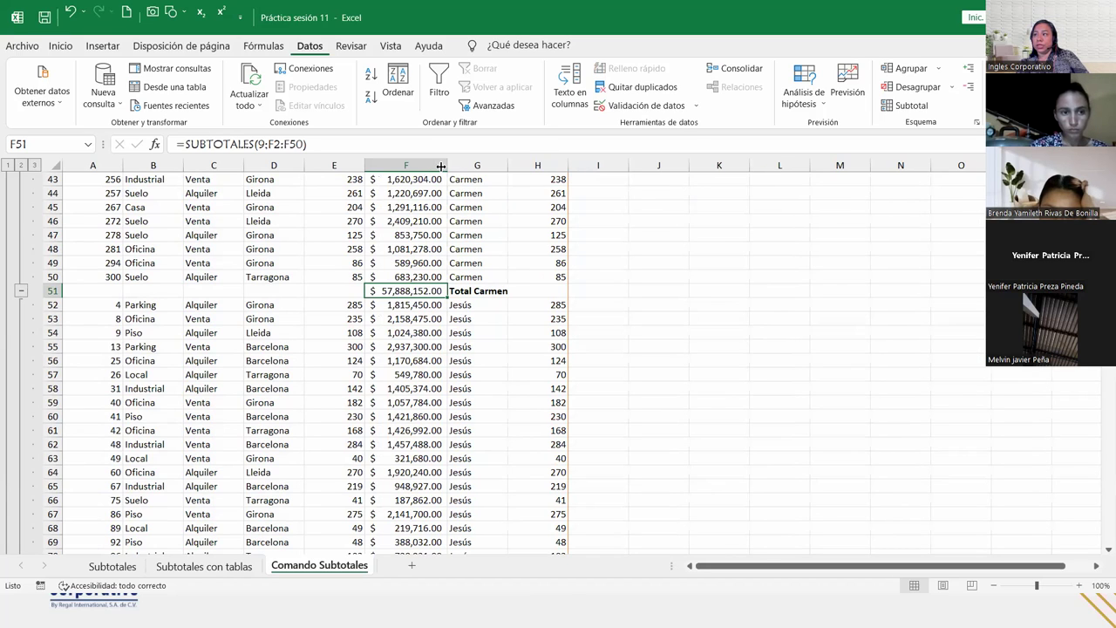
{"action": "scroll", "coordinate": [475, 288], "scroll_direction": "down", "scroll_amount": 6}
{"action": "scroll", "coordinate": [475, 290], "scroll_direction": "down", "scroll_amount": 7}
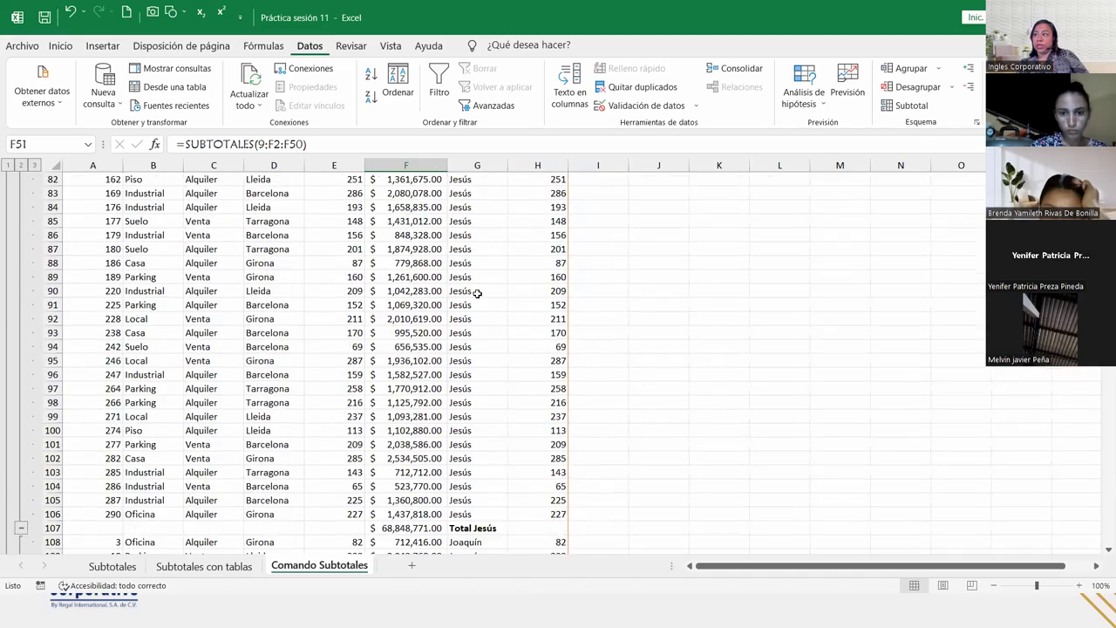
{"action": "scroll", "coordinate": [478, 293], "scroll_direction": "down", "scroll_amount": 7}
{"action": "scroll", "coordinate": [477, 293], "scroll_direction": "down", "scroll_amount": 7}
{"action": "scroll", "coordinate": [478, 293], "scroll_direction": "down", "scroll_amount": 7}
{"action": "scroll", "coordinate": [478, 293], "scroll_direction": "down", "scroll_amount": 8}
{"action": "scroll", "coordinate": [477, 293], "scroll_direction": "down", "scroll_amount": 14}
{"action": "scroll", "coordinate": [478, 293], "scroll_direction": "down", "scroll_amount": 8}
{"action": "scroll", "coordinate": [478, 293], "scroll_direction": "down", "scroll_amount": 4}
{"action": "scroll", "coordinate": [477, 293], "scroll_direction": "down", "scroll_amount": 16}
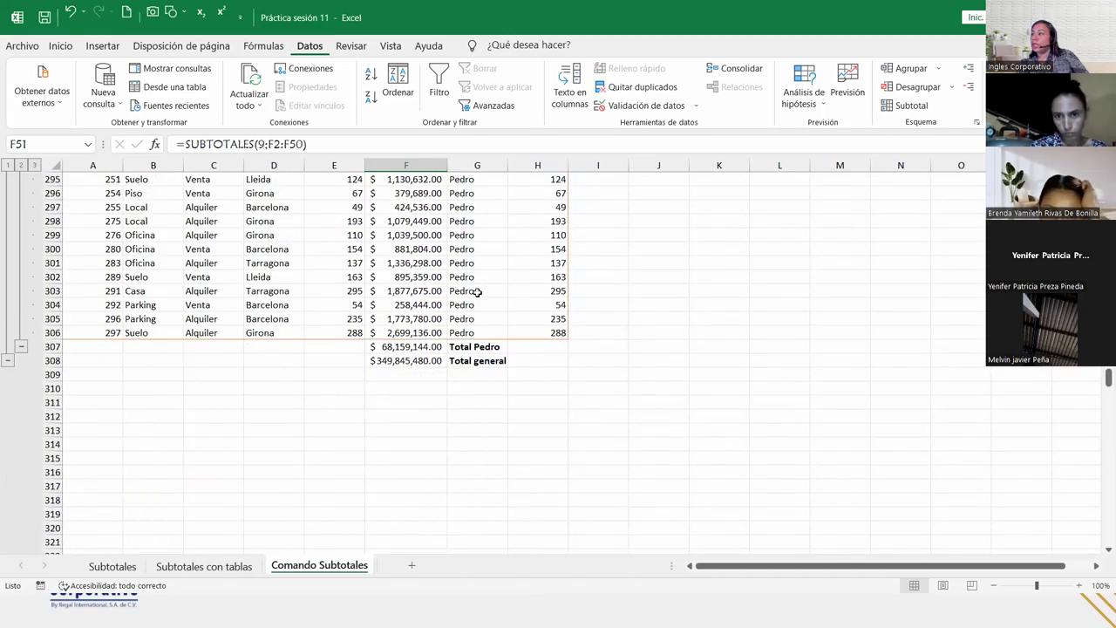
{"action": "left_click_drag", "start_coordinate": [1108, 377], "coordinate": [1107, 375]}
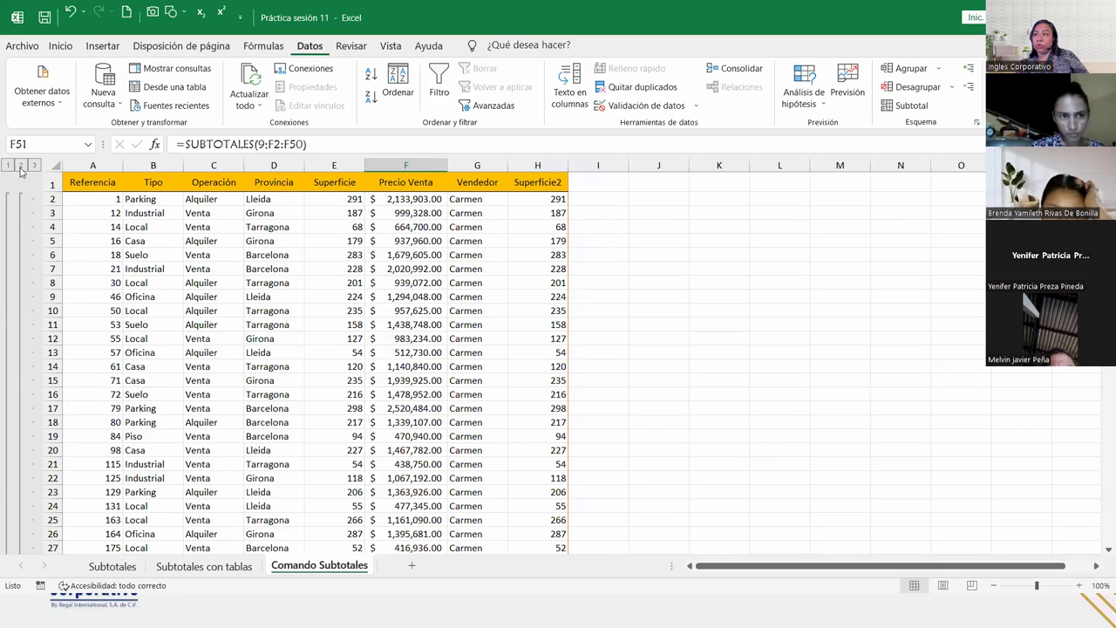
{"action": "left_click", "coordinate": [21, 166]}
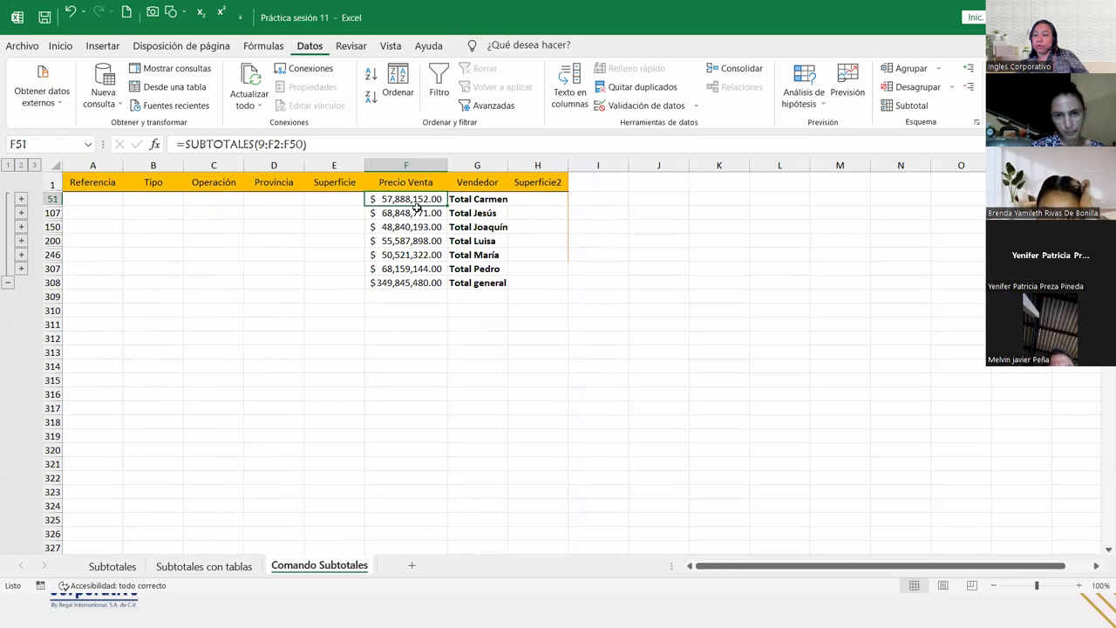
- Undo the outline collapse so the detail and per-Referencia subtotal rows reappear
{"action": "left_click", "coordinate": [70, 12]}
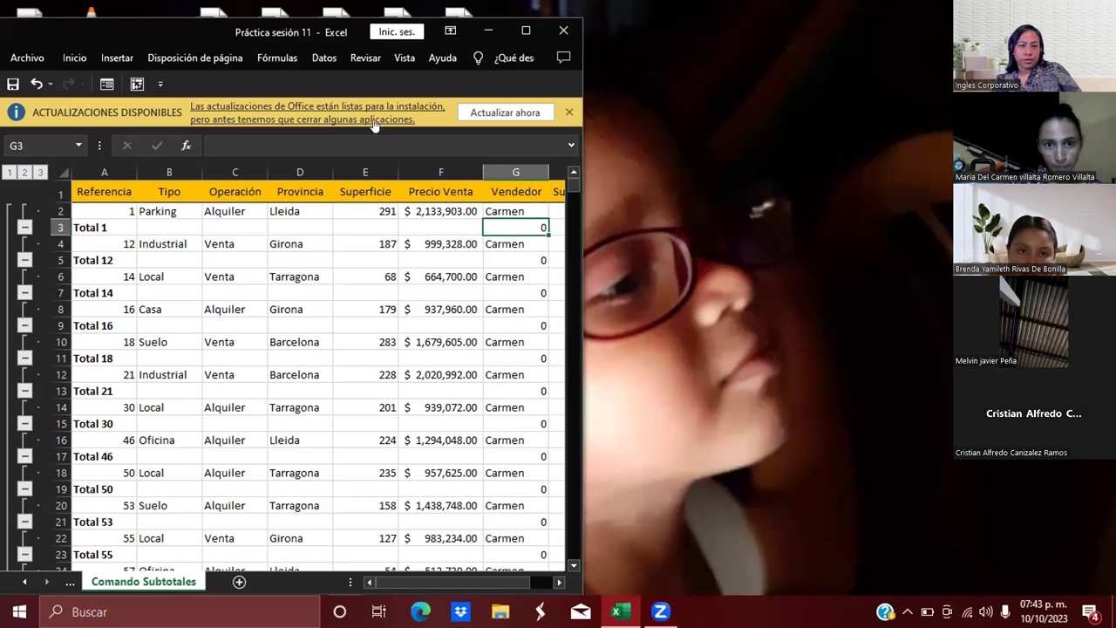
- Redo the subtotals as Suma of Precio Venta per Vendedor, with Vendedor unticked
{"action": "left_click", "coordinate": [324, 59]}
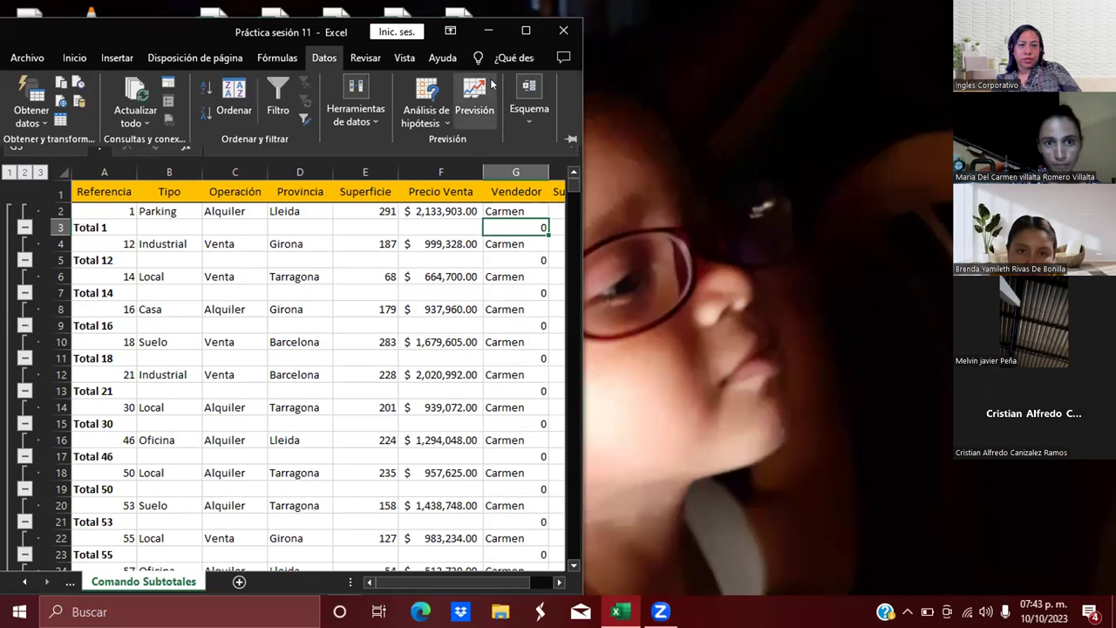
{"action": "left_click", "coordinate": [529, 102]}
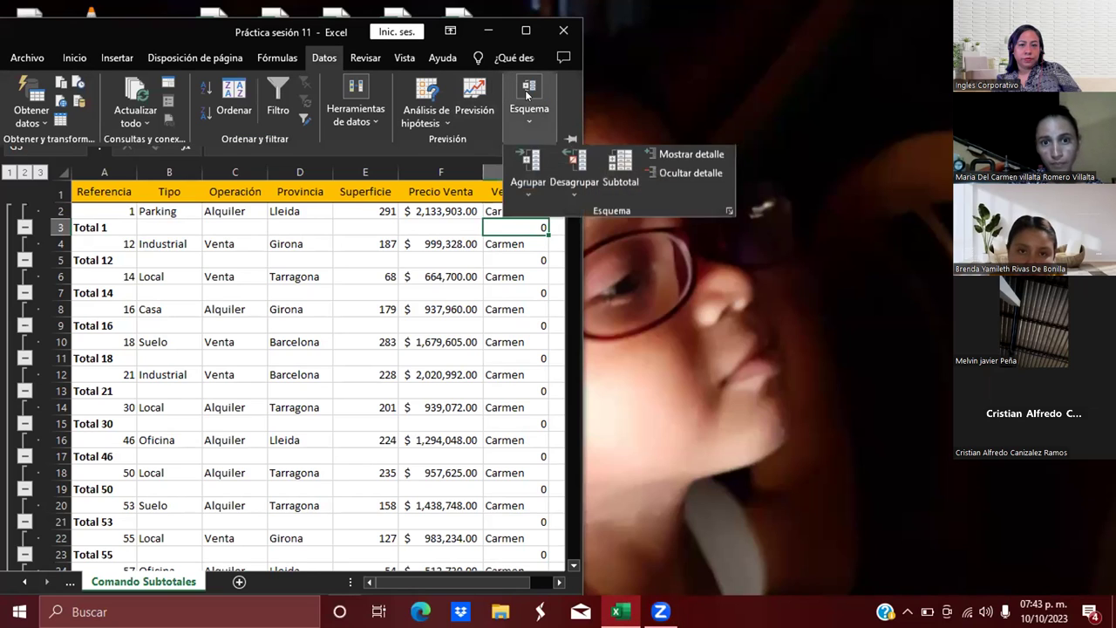
{"action": "left_click", "coordinate": [620, 174]}
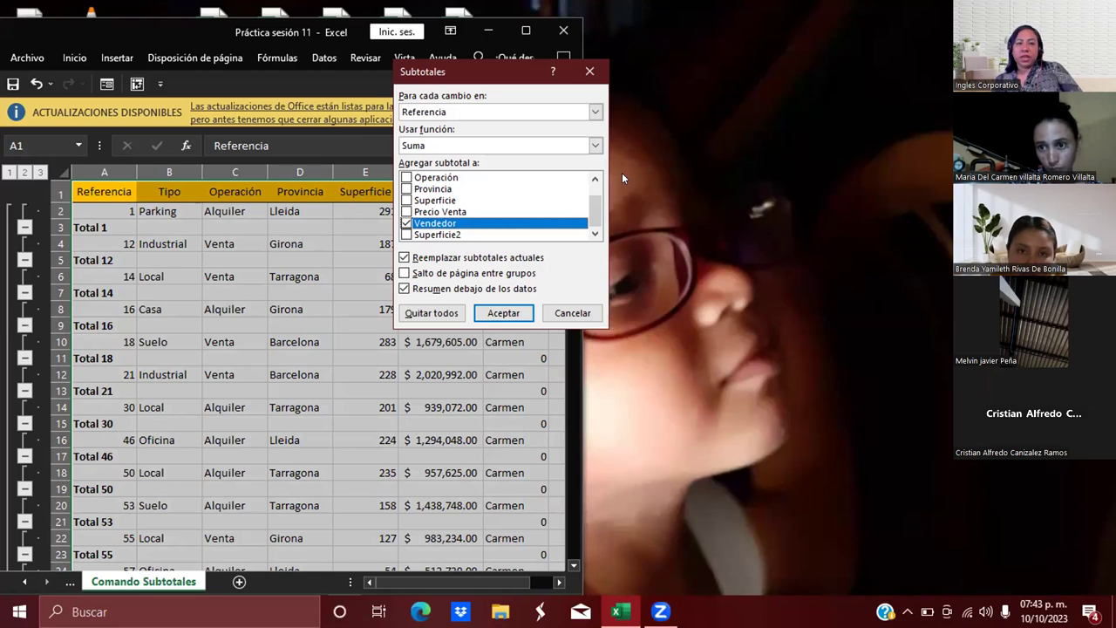
{"action": "left_click", "coordinate": [595, 114]}
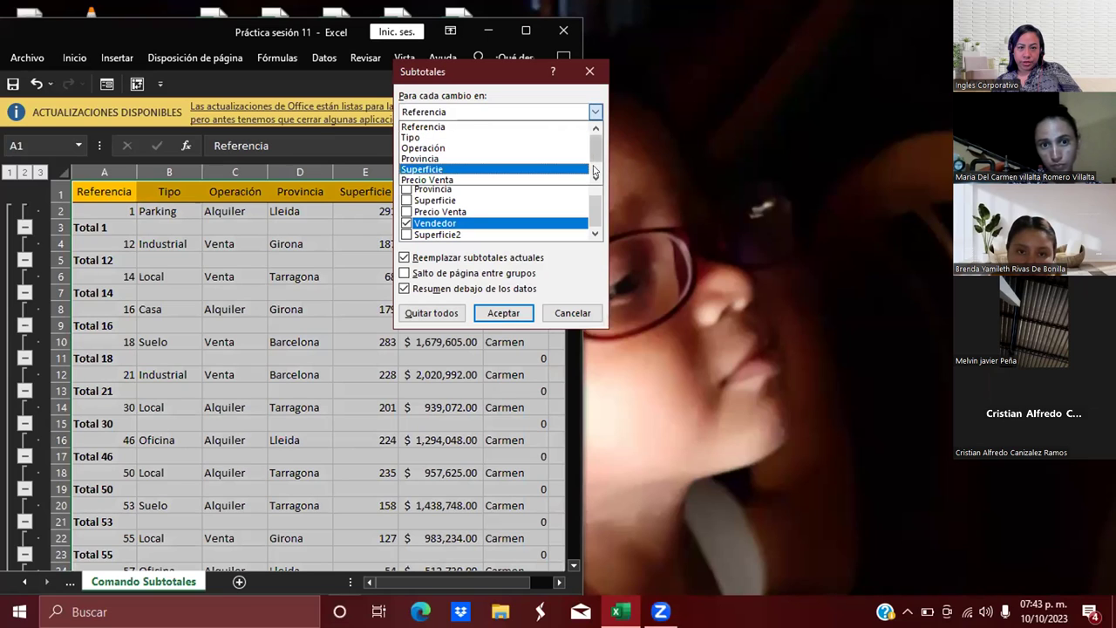
{"action": "left_click_drag", "start_coordinate": [591, 145], "coordinate": [593, 155]}
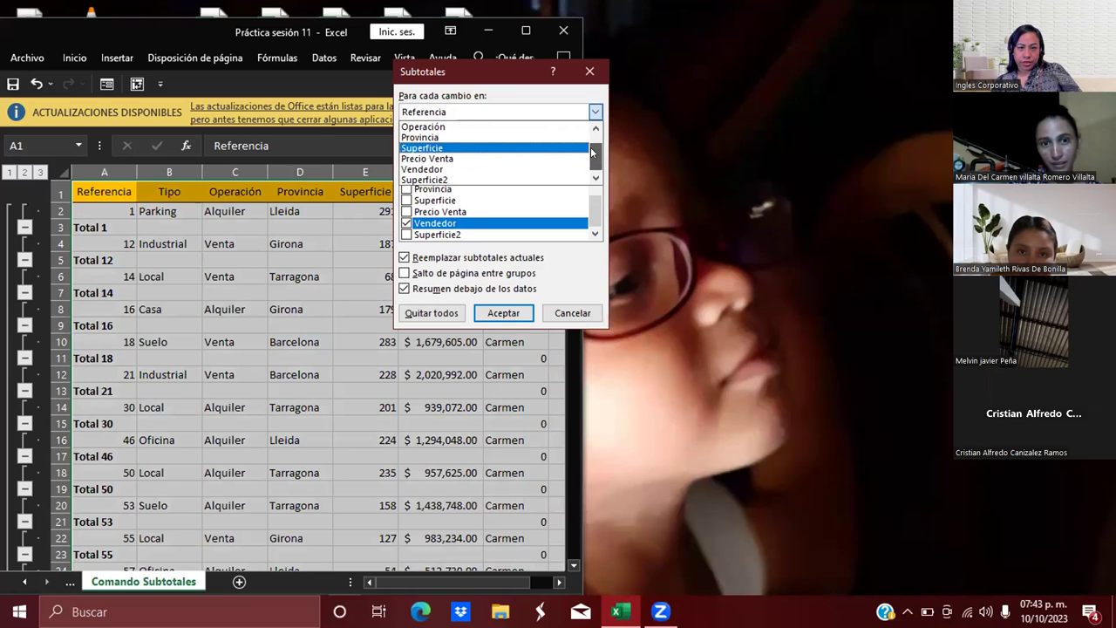
{"action": "left_click", "coordinate": [470, 170]}
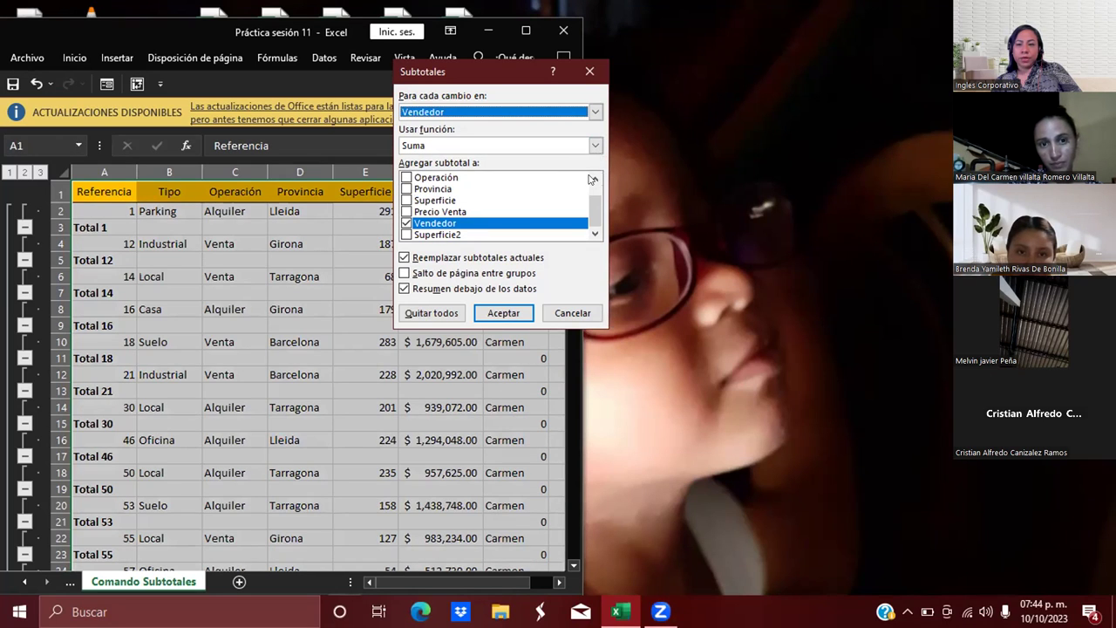
{"action": "left_click", "coordinate": [438, 215]}
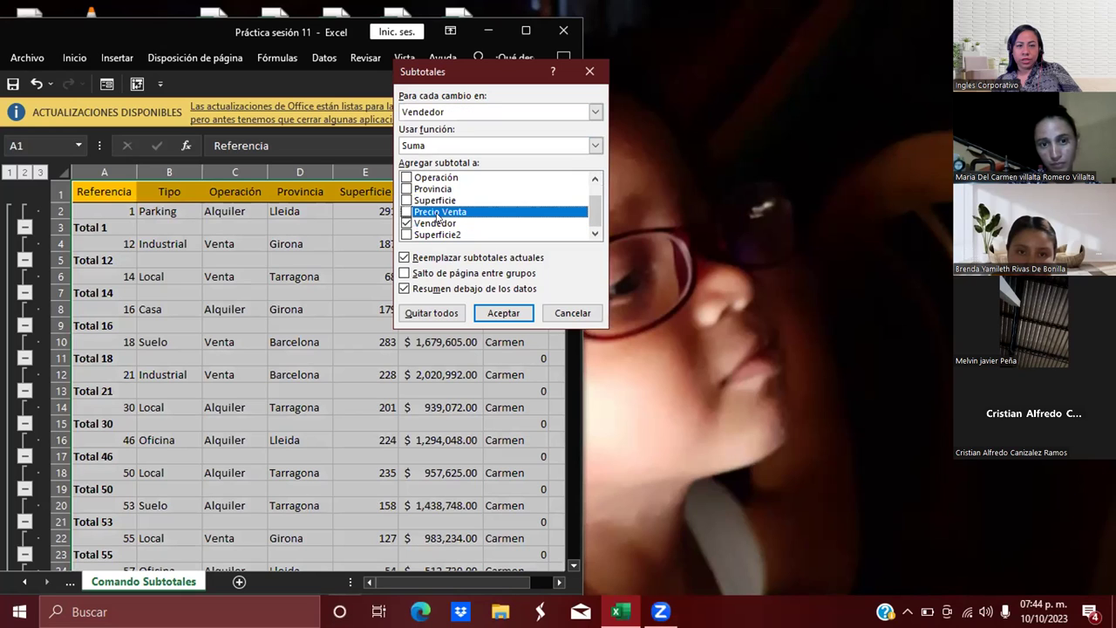
{"action": "left_click", "coordinate": [407, 224]}
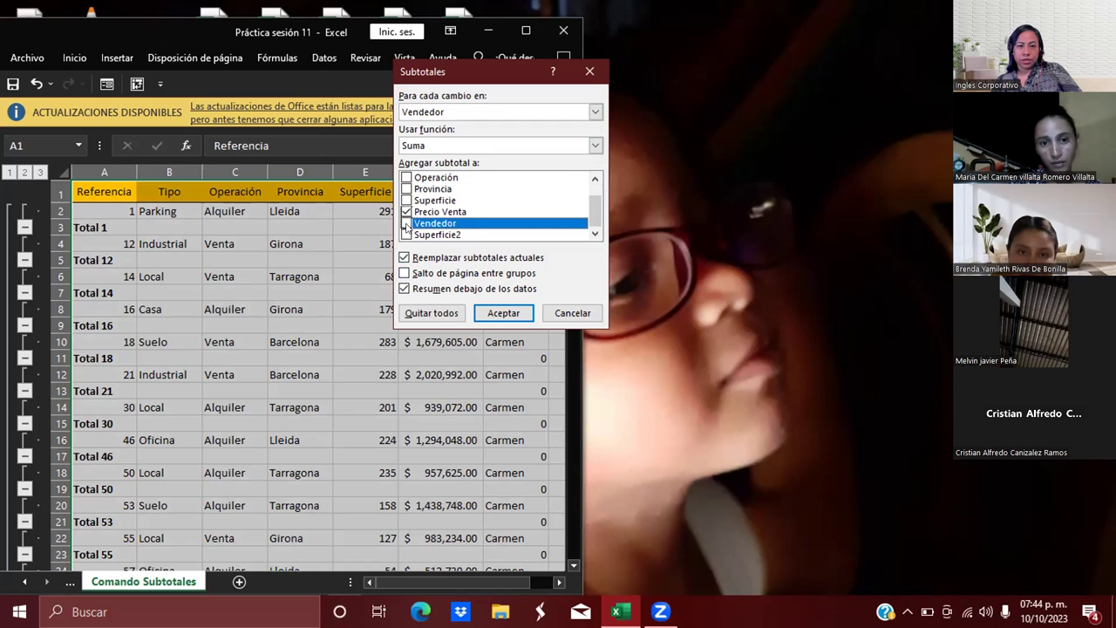
{"action": "left_click", "coordinate": [501, 311]}
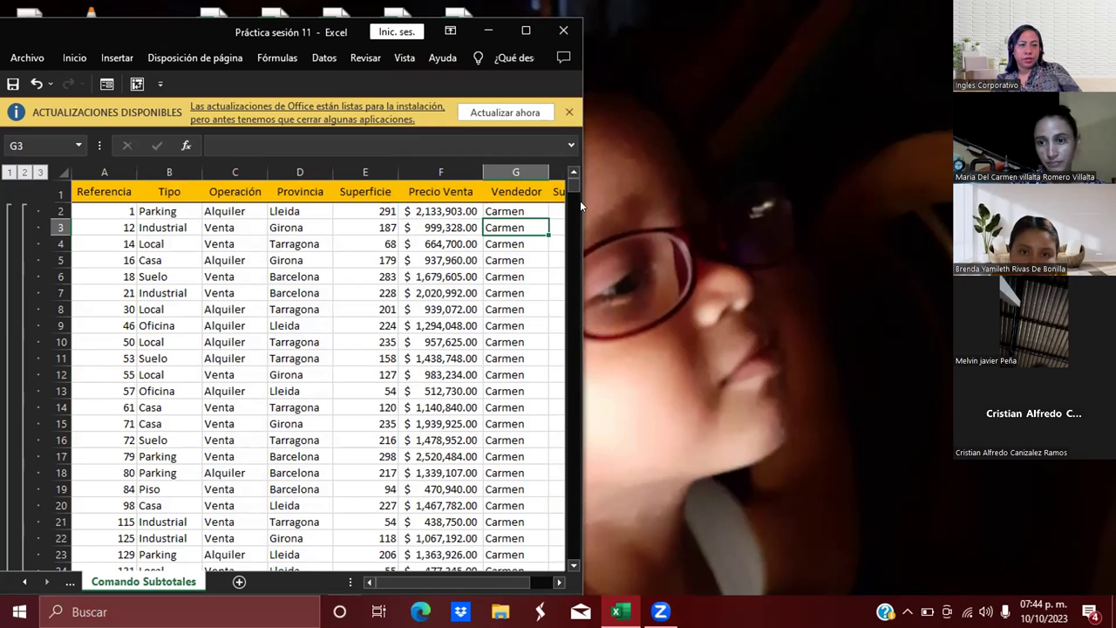
- Collapse to outline level 2 to show only each Vendedor's Precio Venta total, and widen column F
{"action": "left_click", "coordinate": [60, 211]}
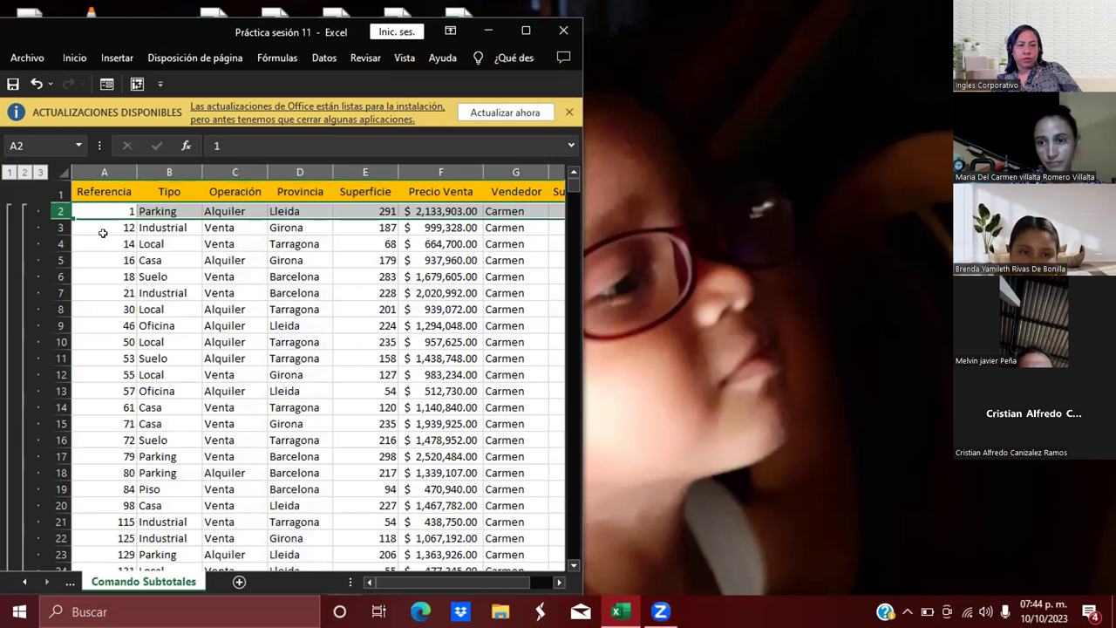
{"action": "key", "text": "Down"}
{"action": "key", "text": "Down"}
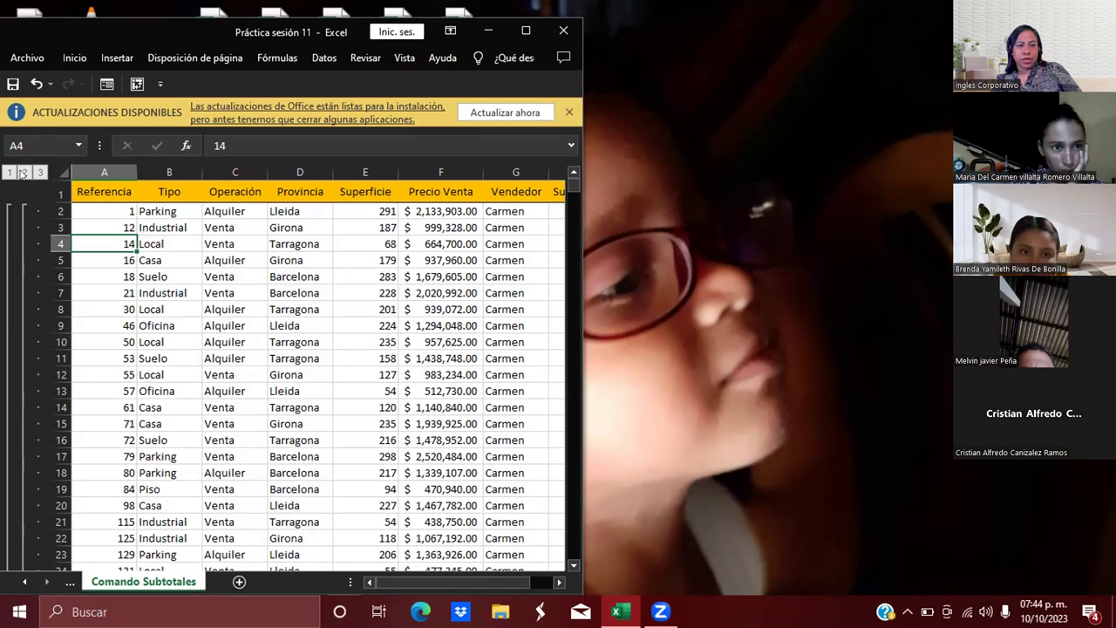
{"action": "left_click", "coordinate": [24, 173]}
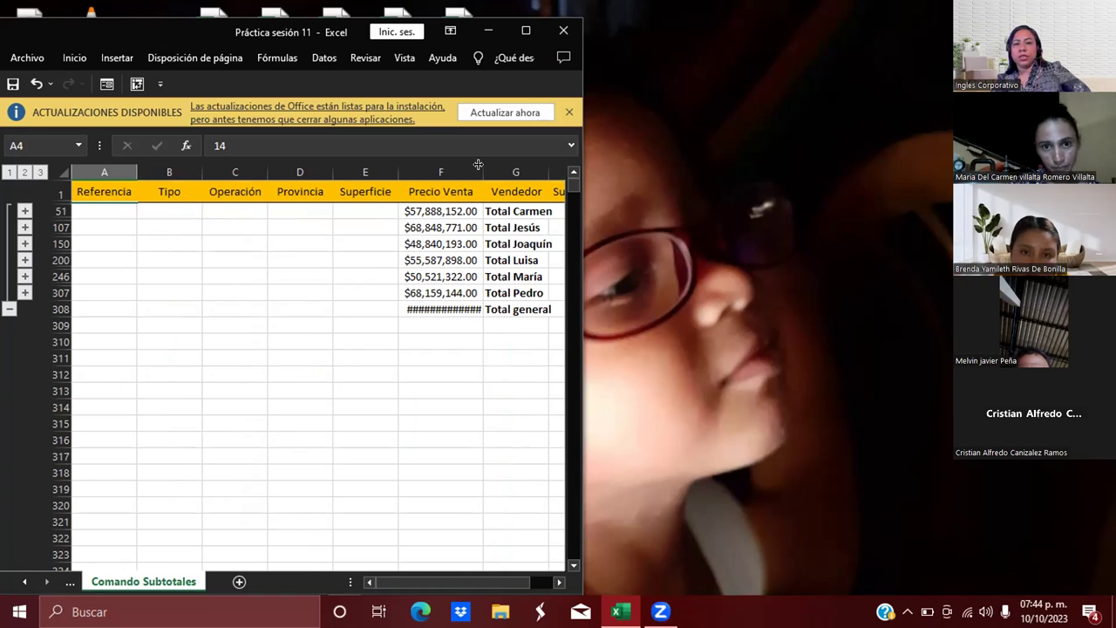
{"action": "left_click_drag", "start_coordinate": [478, 165], "coordinate": [500, 165]}
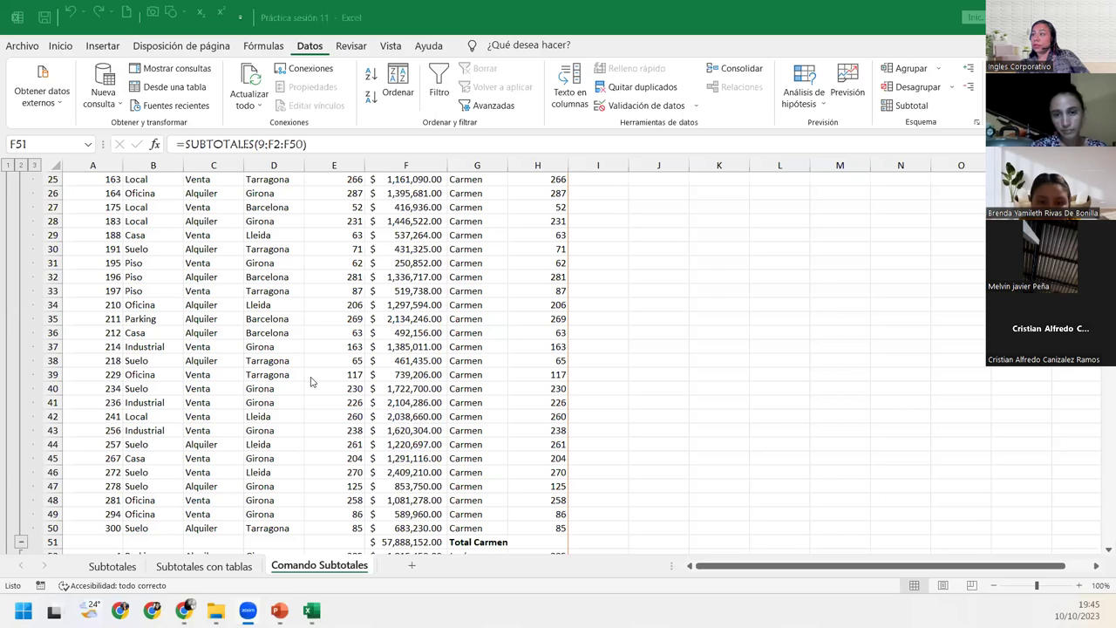
{"action": "scroll", "coordinate": [21, 177], "scroll_direction": "down", "scroll_amount": 9}
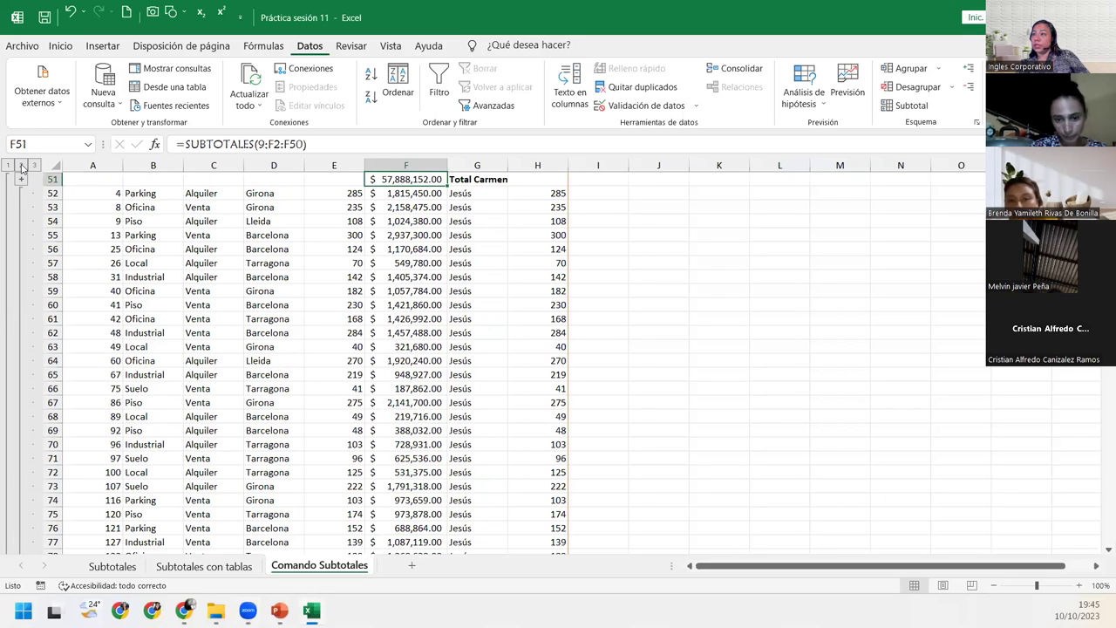
{"action": "left_click", "coordinate": [21, 166]}
{"action": "scroll", "coordinate": [446, 361], "scroll_direction": "up", "scroll_amount": 1}
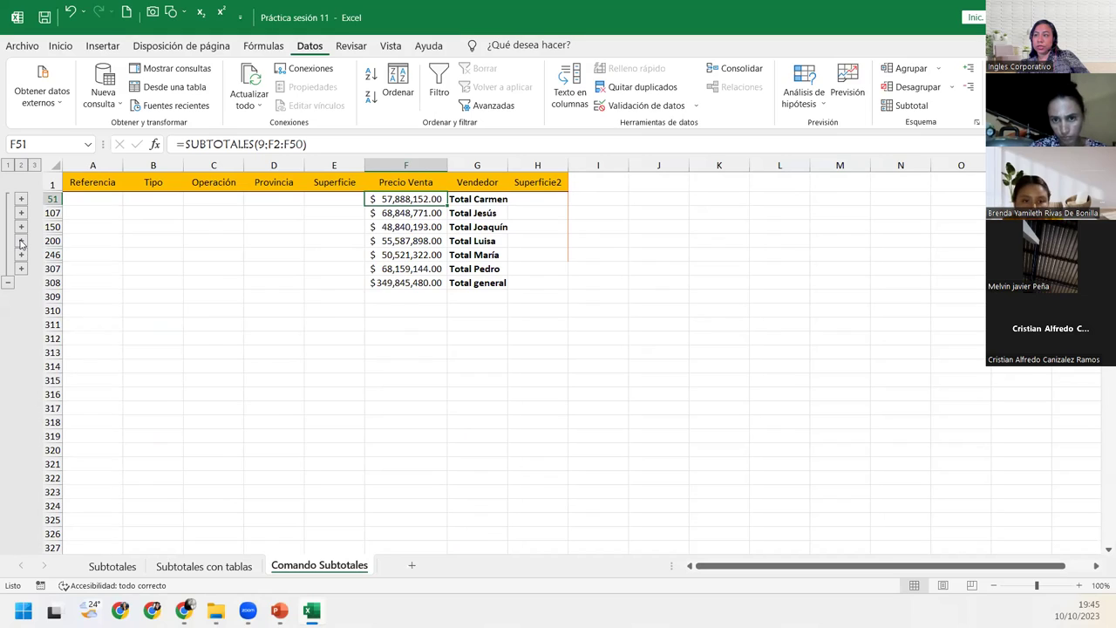
{"action": "left_click", "coordinate": [21, 244]}
{"action": "scroll", "coordinate": [446, 432], "scroll_direction": "up", "scroll_amount": 8}
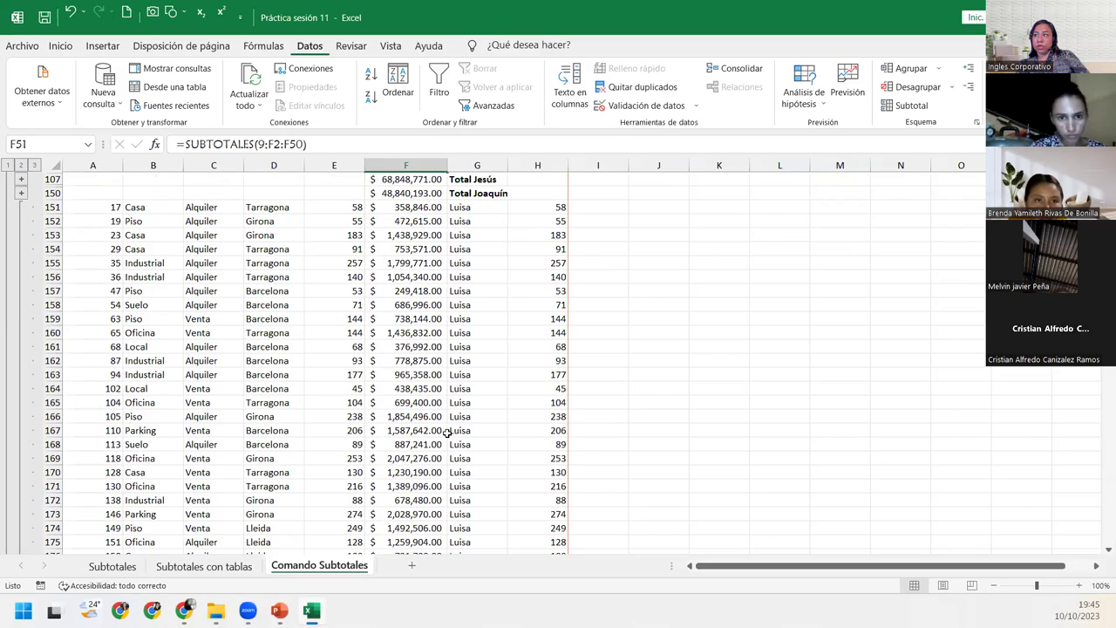
{"action": "scroll", "coordinate": [446, 432], "scroll_direction": "down", "scroll_amount": 2}
{"action": "scroll", "coordinate": [447, 432], "scroll_direction": "down", "scroll_amount": 3}
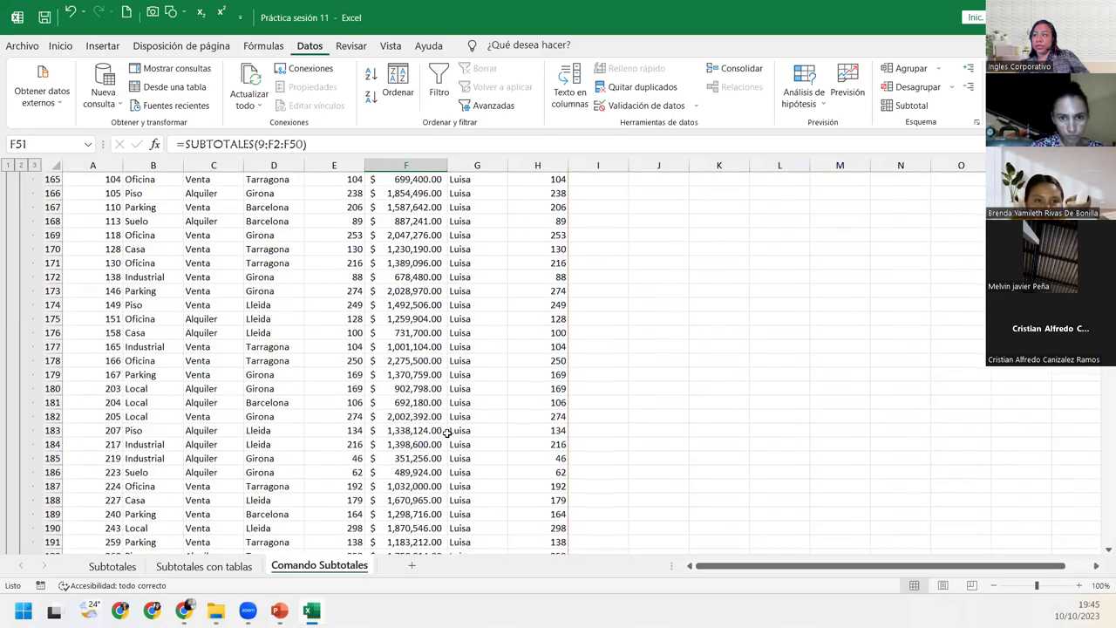
{"action": "scroll", "coordinate": [447, 432], "scroll_direction": "down", "scroll_amount": 4}
{"action": "scroll", "coordinate": [447, 433], "scroll_direction": "down", "scroll_amount": 1}
{"action": "scroll", "coordinate": [446, 433], "scroll_direction": "up", "scroll_amount": 6}
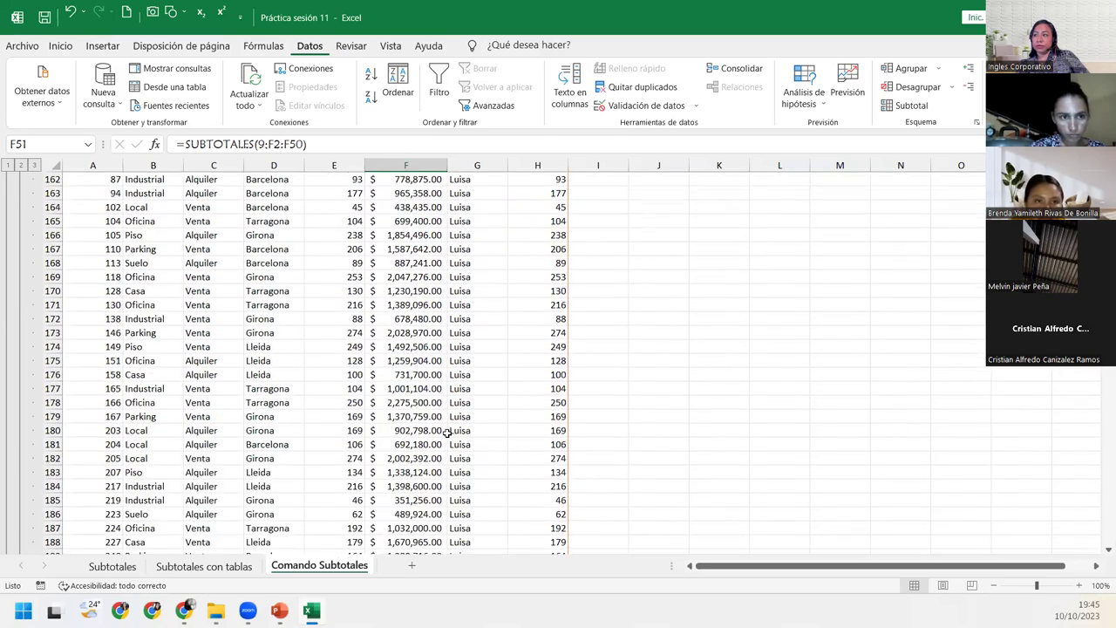
{"action": "scroll", "coordinate": [446, 432], "scroll_direction": "up", "scroll_amount": 4}
{"action": "scroll", "coordinate": [35, 252], "scroll_direction": "up", "scroll_amount": 1}
{"action": "scroll", "coordinate": [32, 258], "scroll_direction": "down", "scroll_amount": 3}
{"action": "scroll", "coordinate": [31, 258], "scroll_direction": "down", "scroll_amount": 5}
{"action": "scroll", "coordinate": [32, 258], "scroll_direction": "down", "scroll_amount": 6}
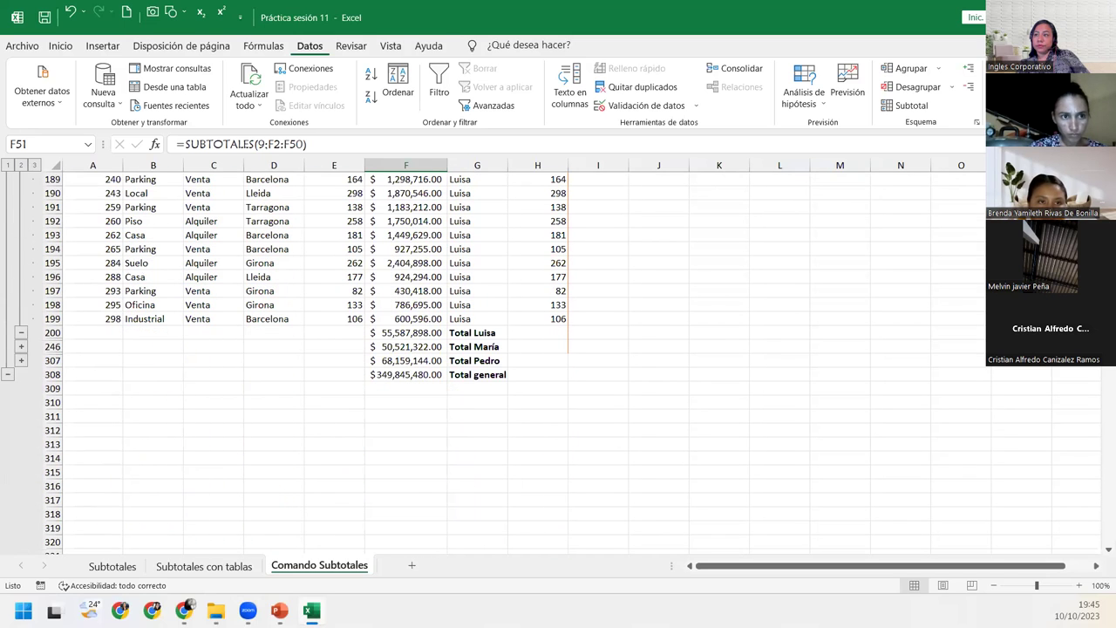
{"action": "left_click", "coordinate": [21, 335]}
{"action": "scroll", "coordinate": [251, 308], "scroll_direction": "up", "scroll_amount": 2}
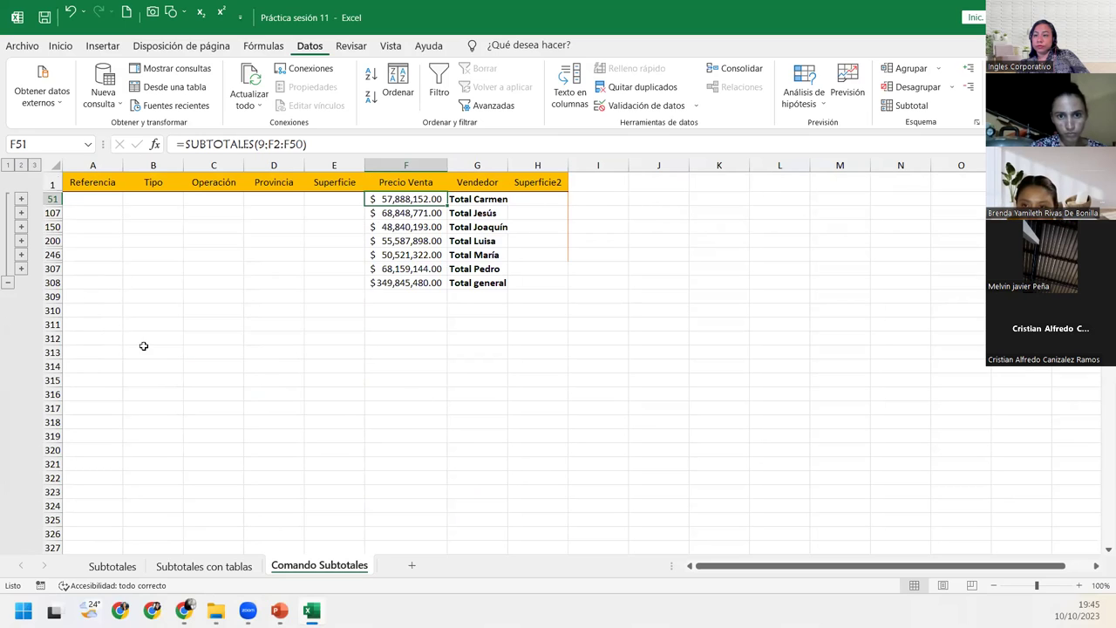
{"action": "left_click", "coordinate": [9, 166]}
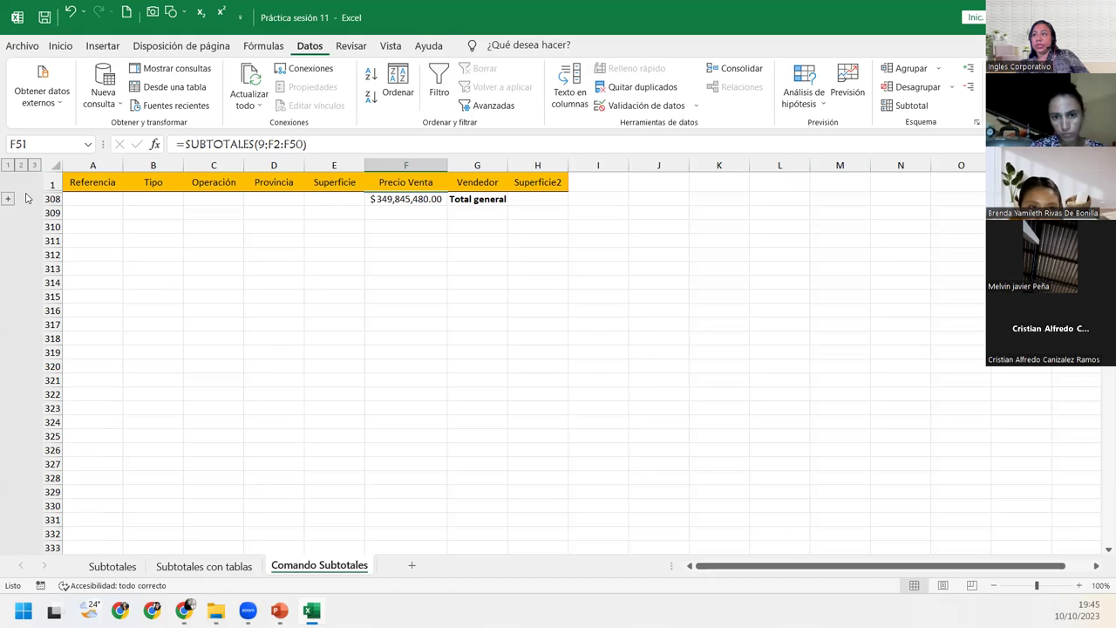
{"action": "left_click", "coordinate": [34, 166]}
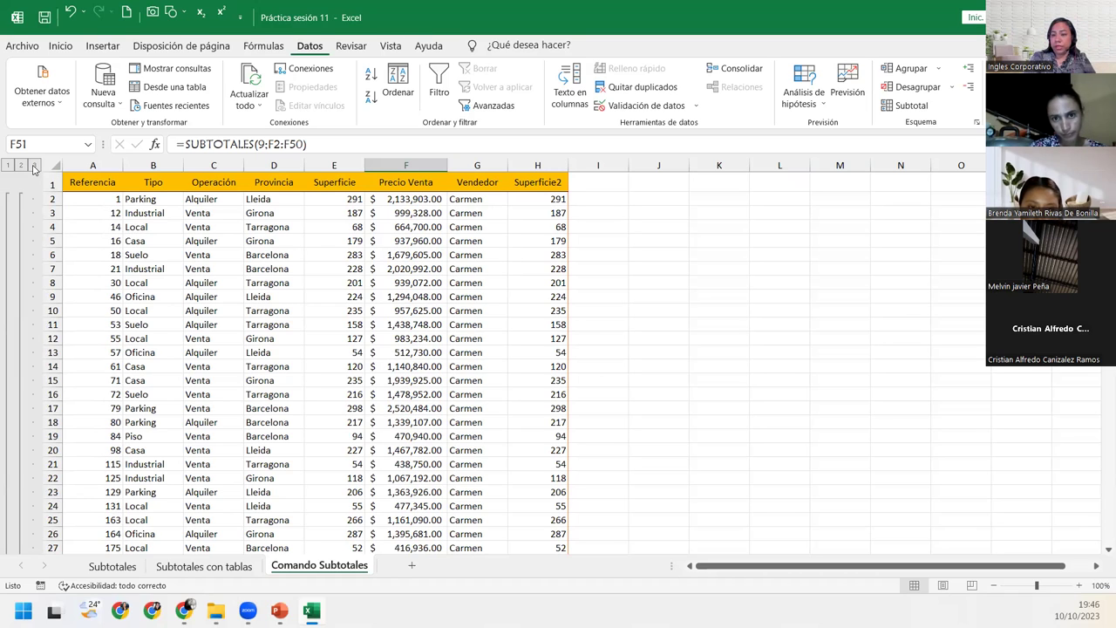
- Remove every subtotal with Quitar todos, then select a cell in the Tipo column
{"action": "left_click", "coordinate": [910, 108]}
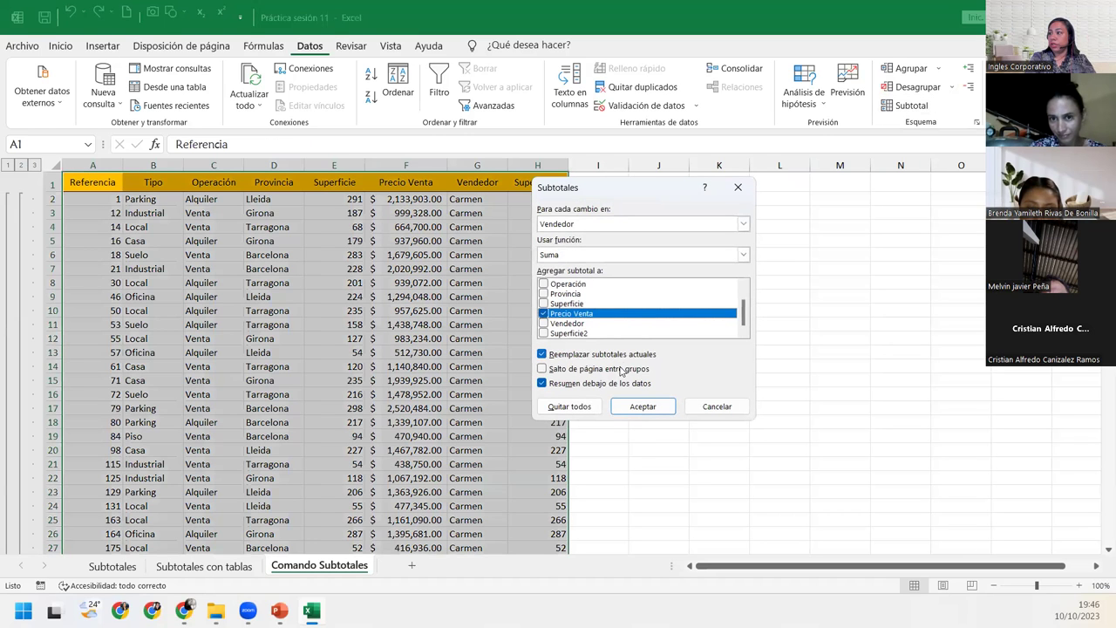
{"action": "left_click", "coordinate": [577, 410]}
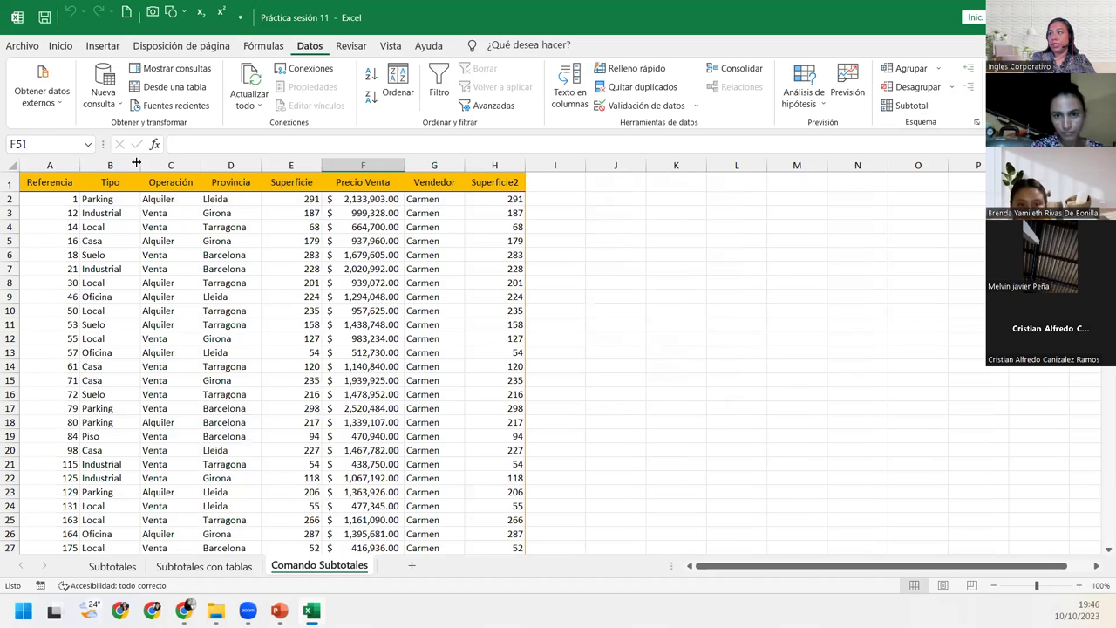
{"action": "left_click", "coordinate": [258, 266]}
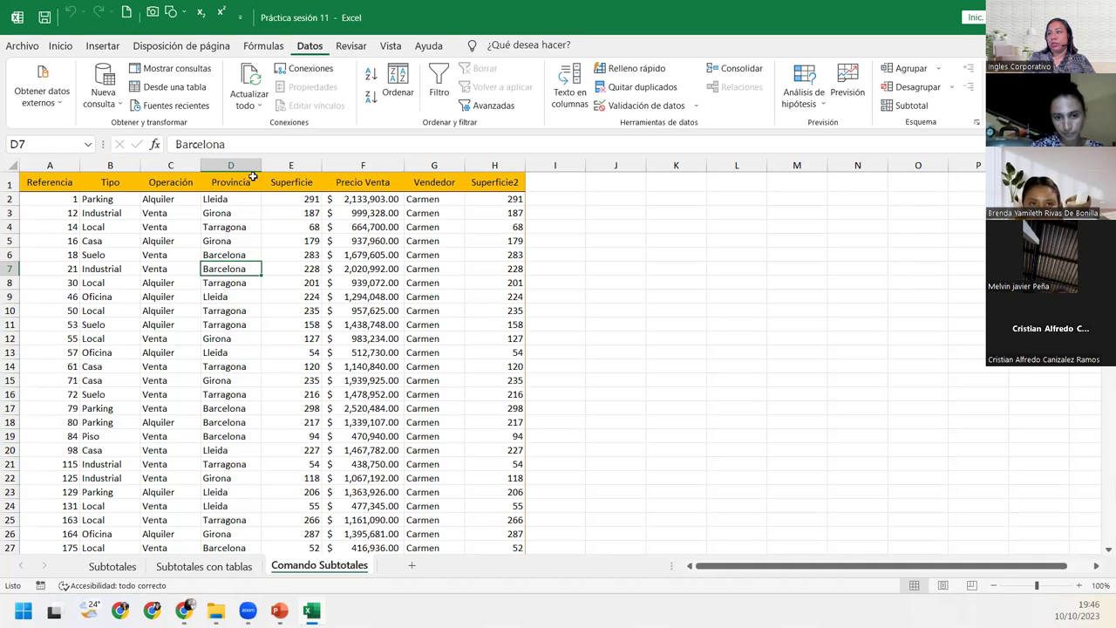
{"action": "left_click", "coordinate": [103, 212]}
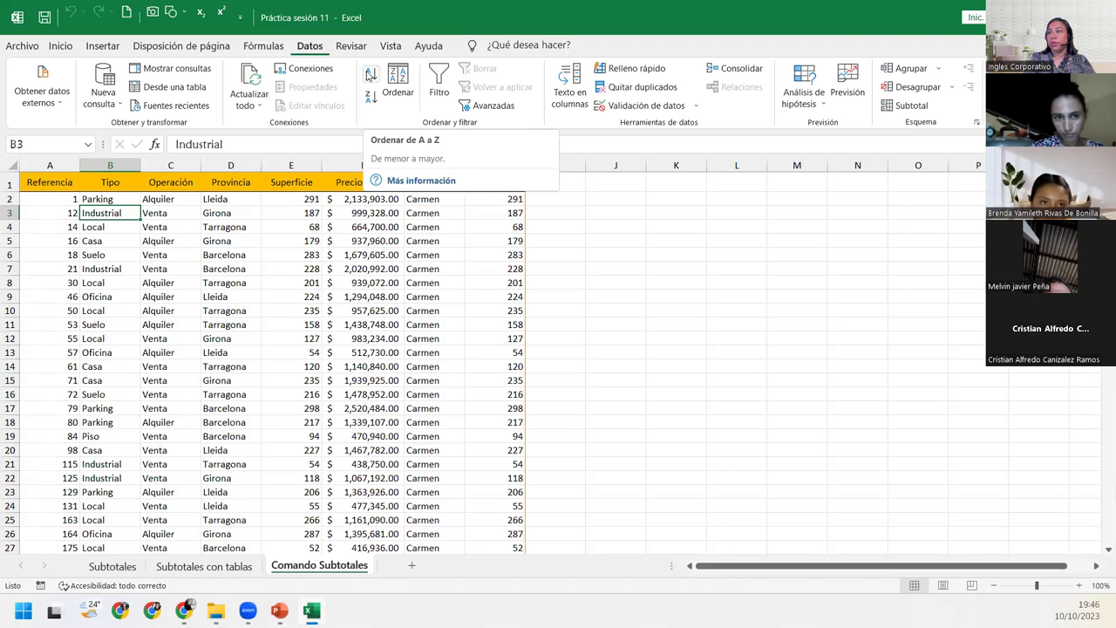
- Sort the property list A to Z on the Tipo column
{"action": "left_click", "coordinate": [369, 74]}
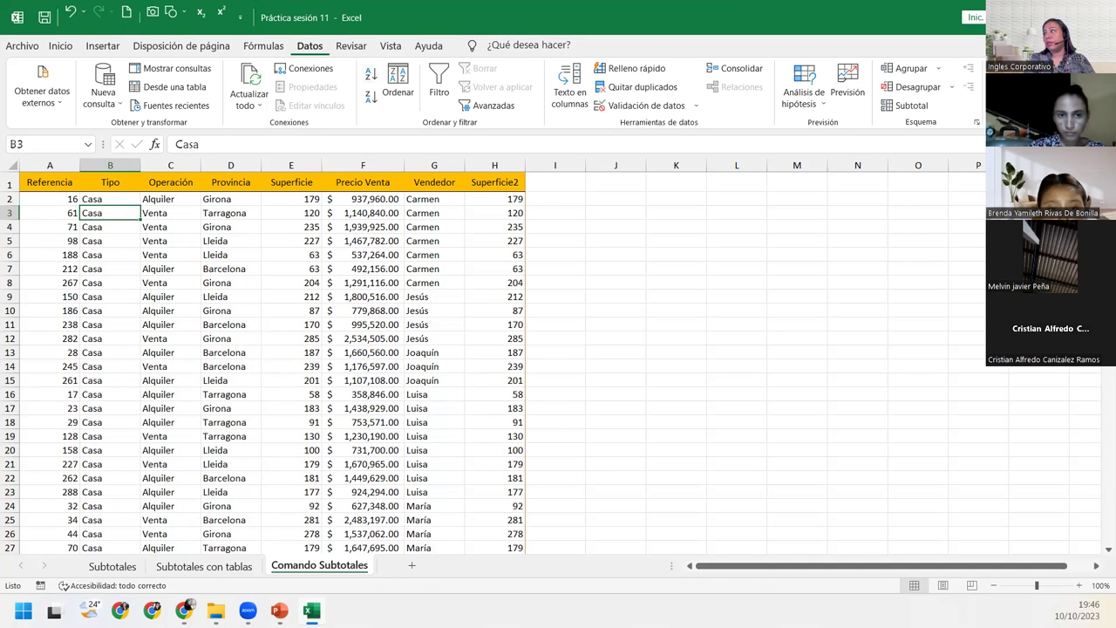
- Add Promedio subtotals of Precio Venta at each change in Tipo
{"action": "left_click", "coordinate": [909, 107]}
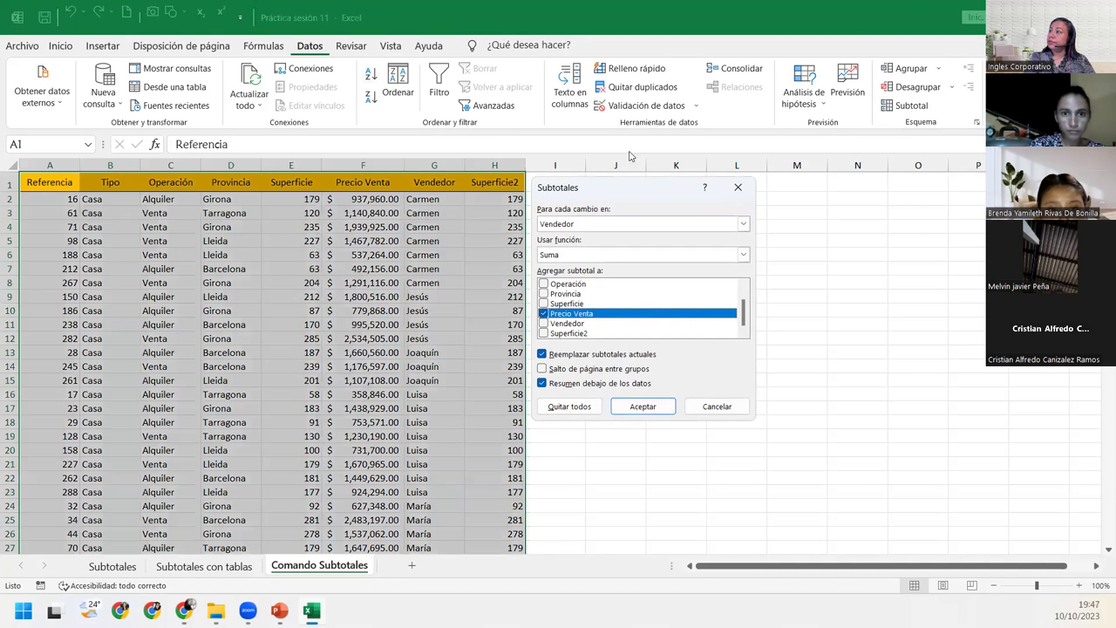
{"action": "left_click", "coordinate": [586, 226]}
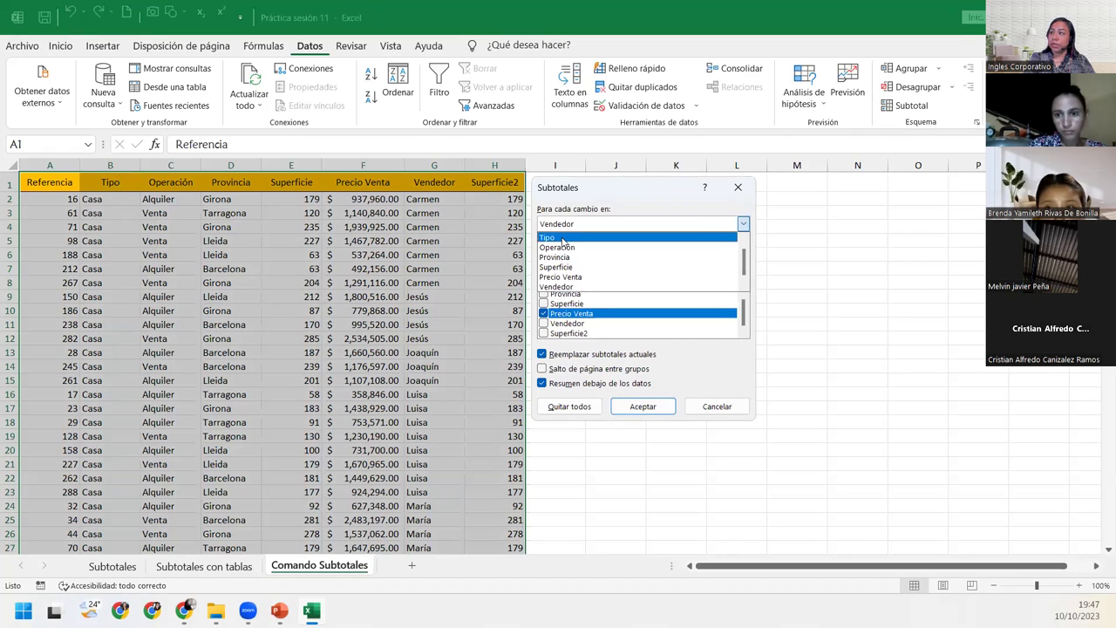
{"action": "left_click", "coordinate": [563, 238]}
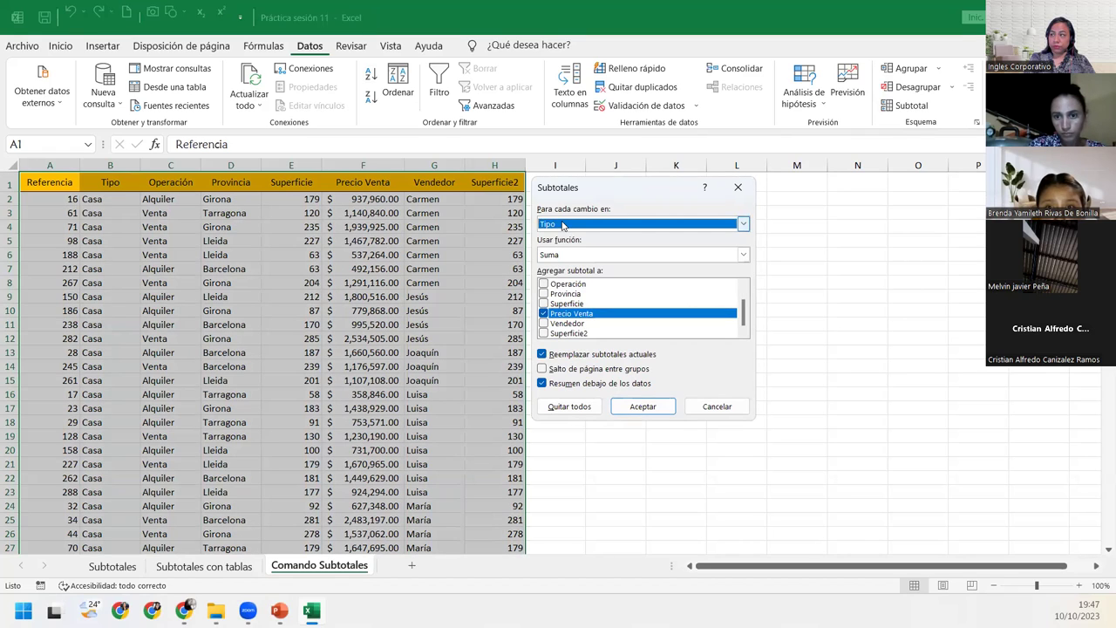
{"action": "left_click", "coordinate": [573, 254]}
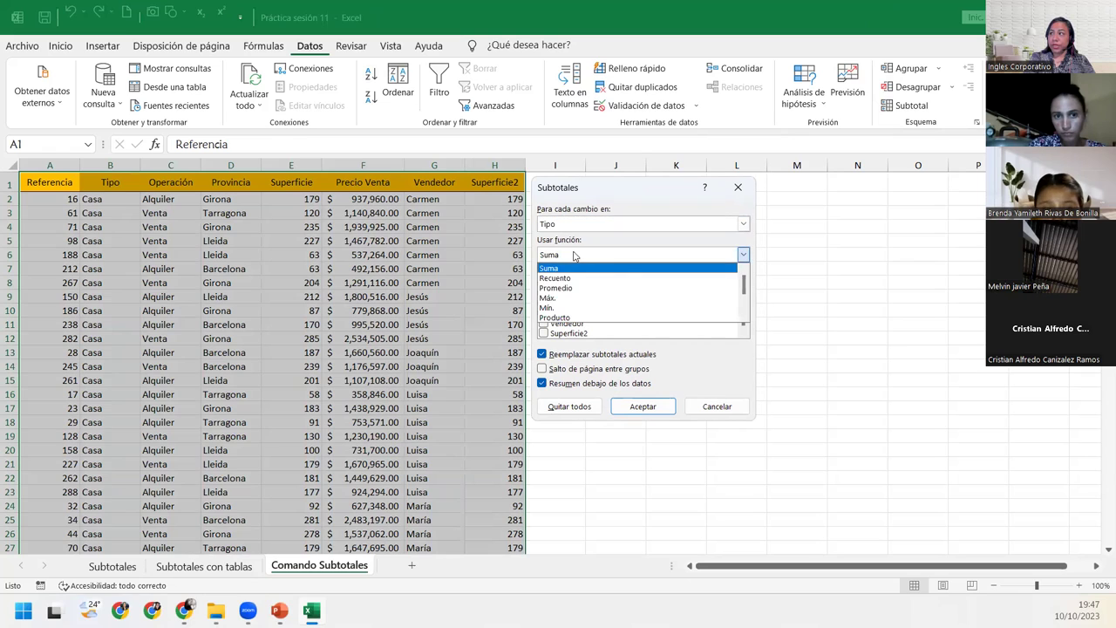
{"action": "left_click", "coordinate": [564, 288]}
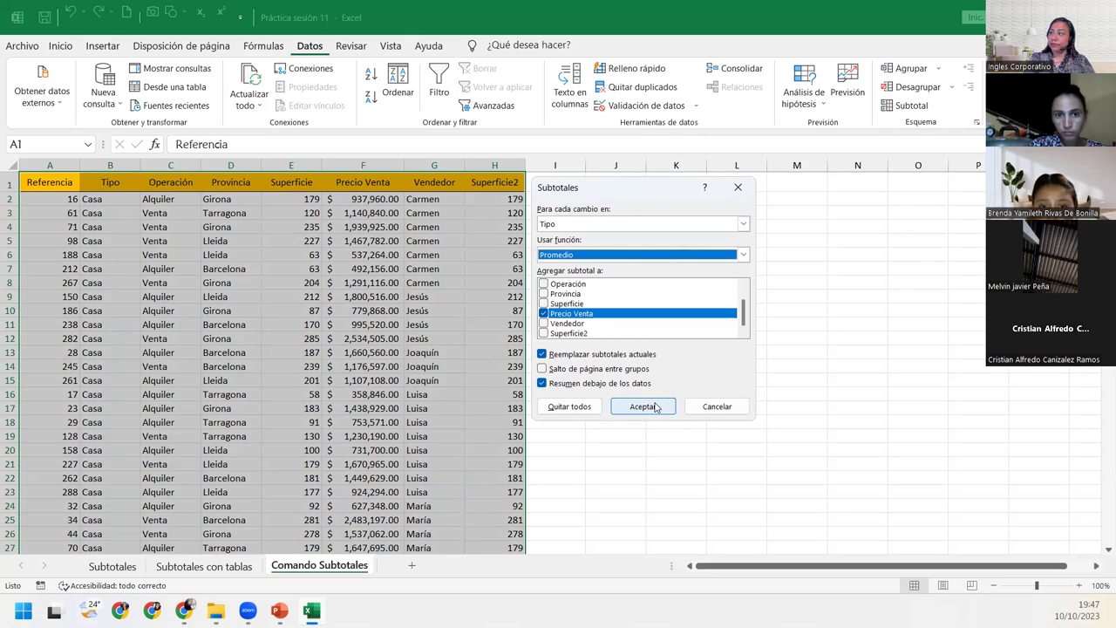
{"action": "left_click", "coordinate": [655, 407]}
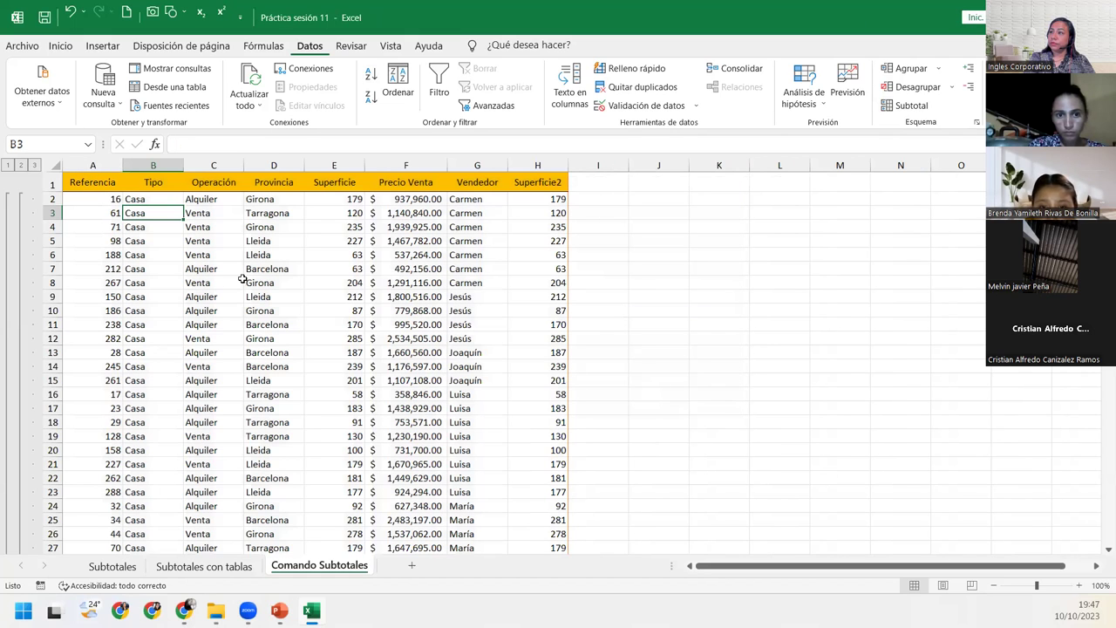
- Collapse to outline level 2, then briefly expand and re-collapse the Piso group to check its rows
{"action": "left_click", "coordinate": [21, 166]}
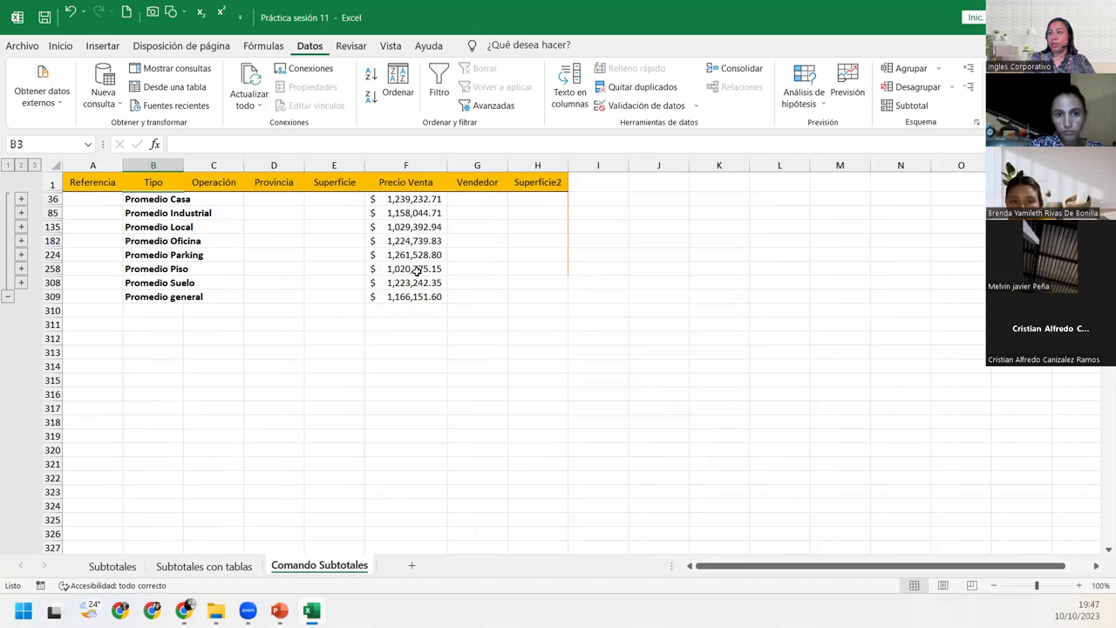
{"action": "left_click", "coordinate": [17, 271]}
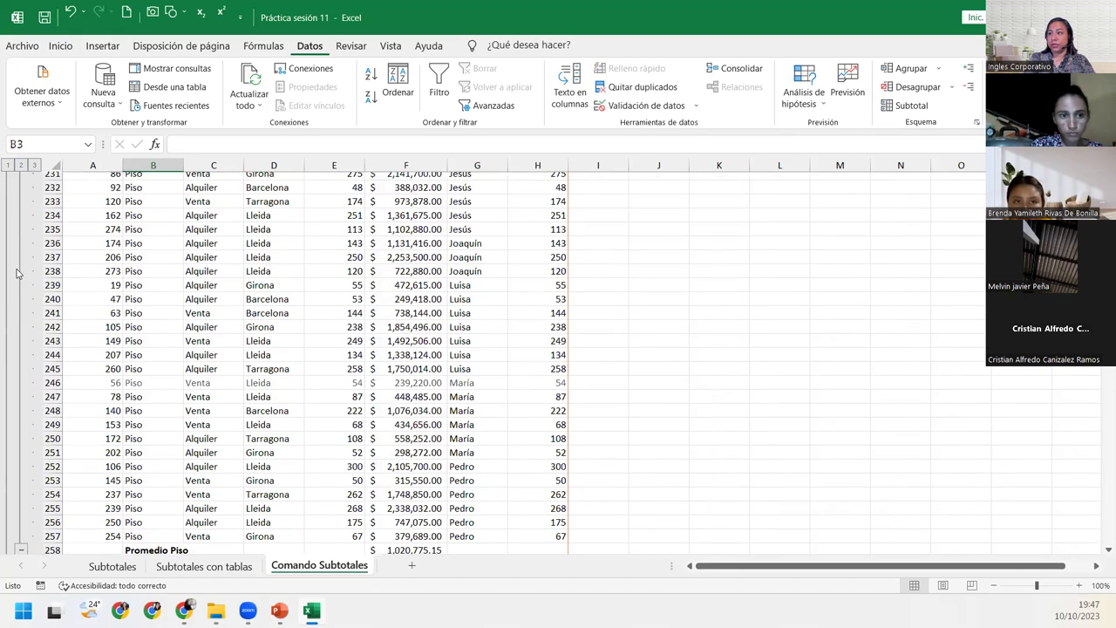
{"action": "scroll", "coordinate": [74, 358], "scroll_direction": "up", "scroll_amount": 5}
{"action": "scroll", "coordinate": [75, 357], "scroll_direction": "down", "scroll_amount": 4}
{"action": "scroll", "coordinate": [74, 357], "scroll_direction": "down", "scroll_amount": 4}
{"action": "left_click", "coordinate": [21, 444]}
{"action": "scroll", "coordinate": [291, 386], "scroll_direction": "up", "scroll_amount": 2}
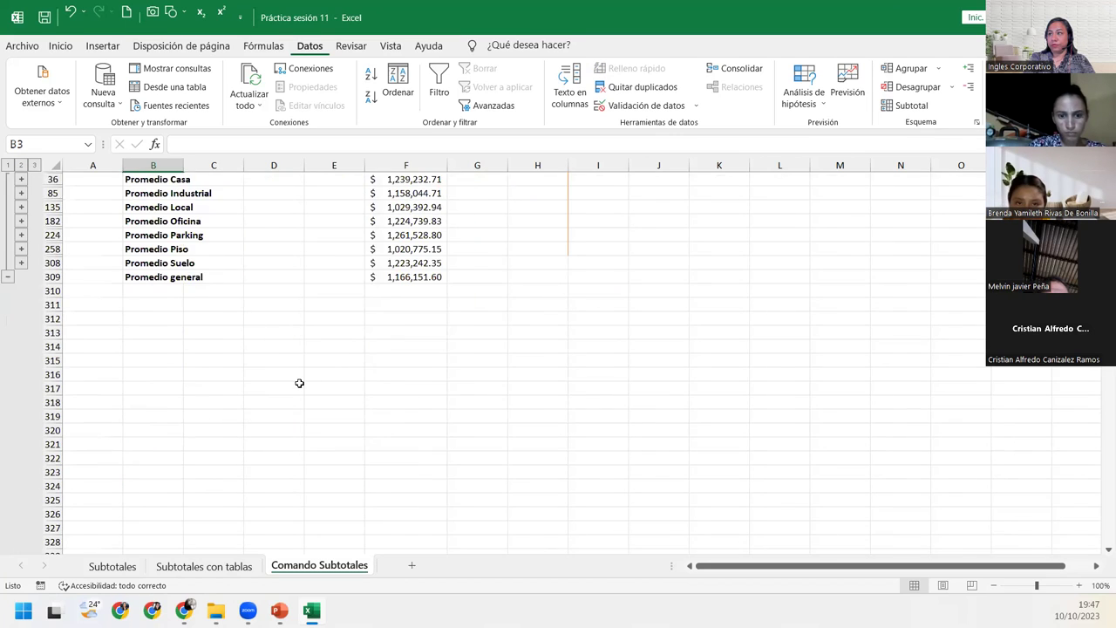
{"action": "scroll", "coordinate": [299, 383], "scroll_direction": "up", "scroll_amount": 1}
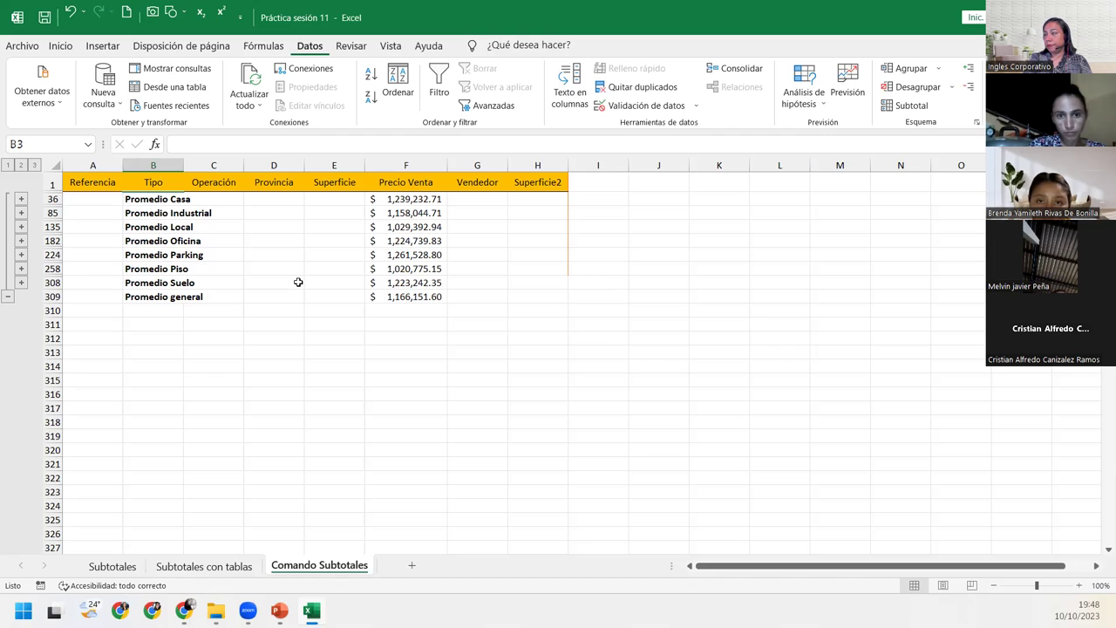
- Expand to outline level 3 and remove all Promedio subtotals with Quitar todos
{"action": "left_click", "coordinate": [33, 166]}
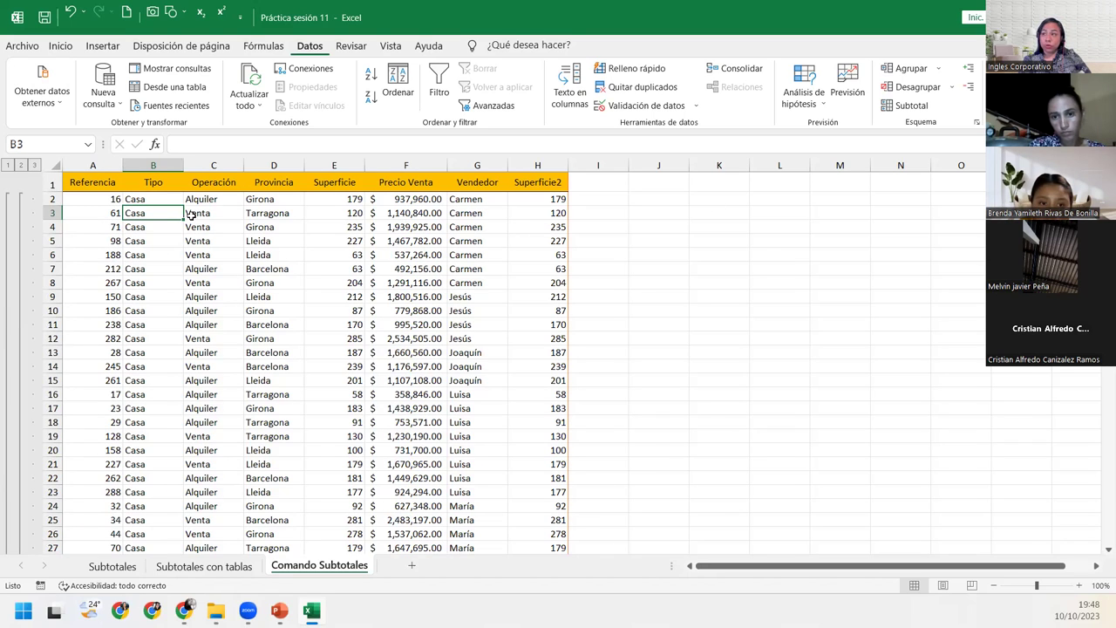
{"action": "left_click", "coordinate": [905, 105]}
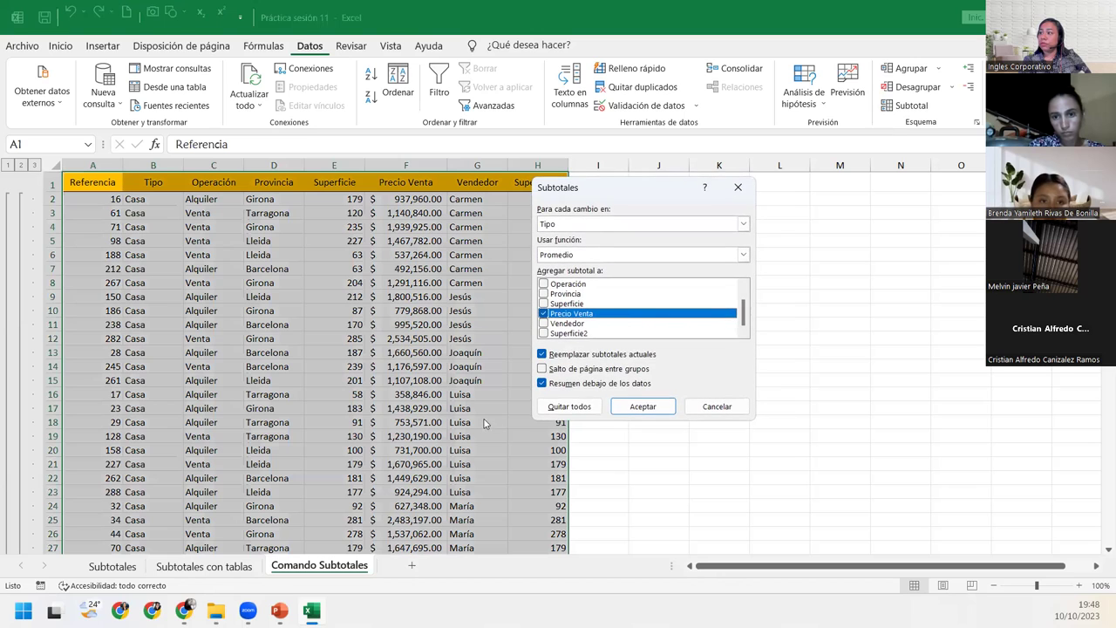
{"action": "left_click", "coordinate": [567, 407]}
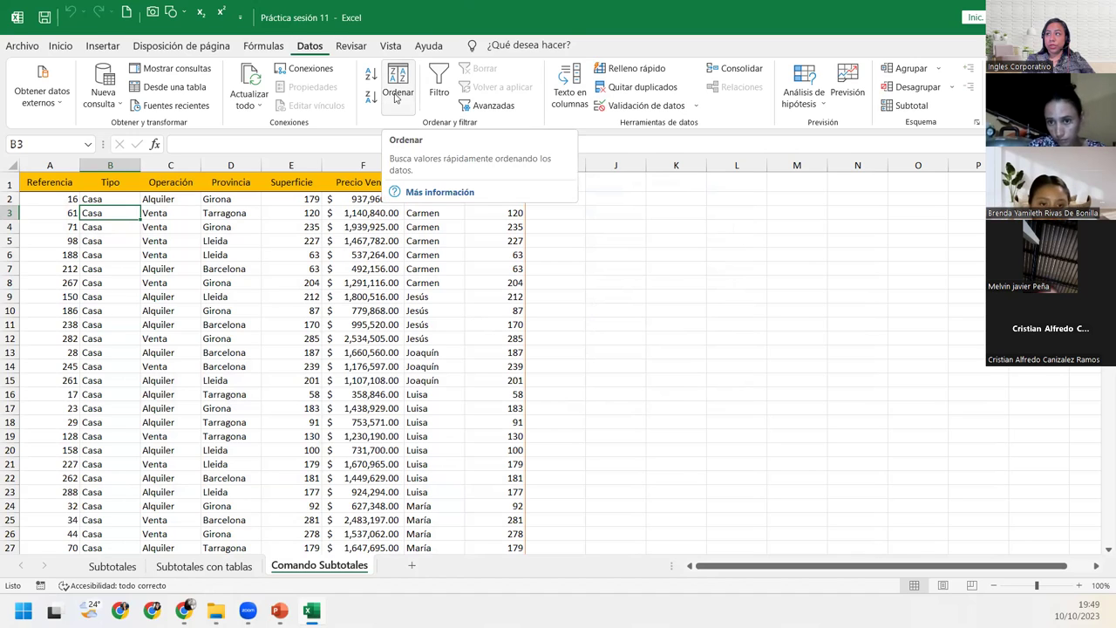
- Sort the list by Tipo, with Operación added as the second sort level
{"action": "left_click", "coordinate": [397, 94]}
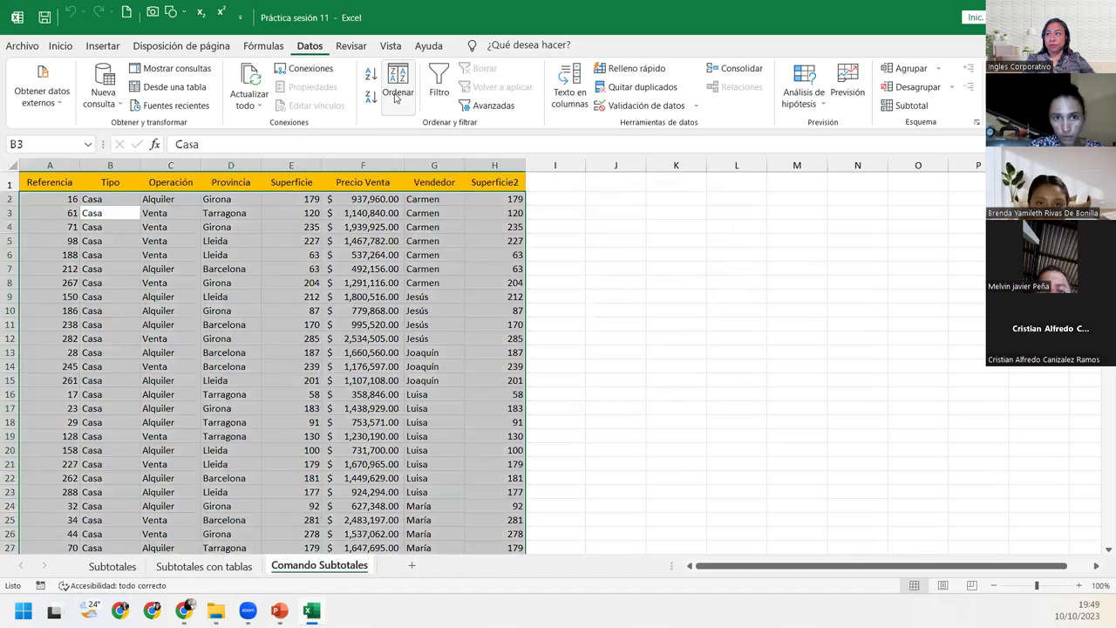
{"action": "left_click_drag", "start_coordinate": [514, 220], "coordinate": [304, 283]}
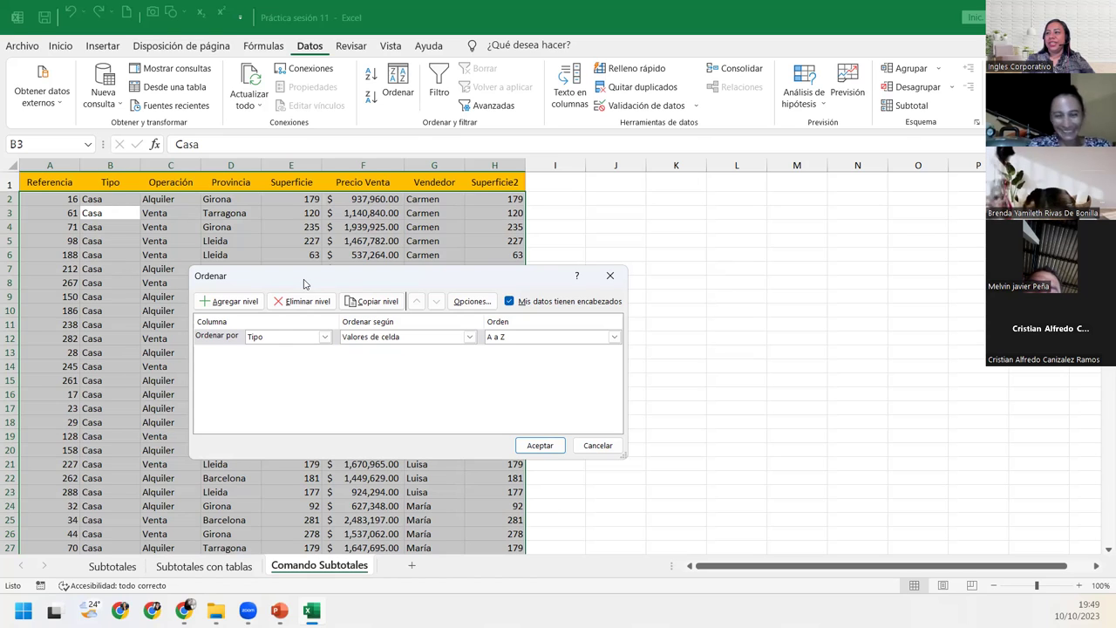
{"action": "left_click", "coordinate": [220, 339]}
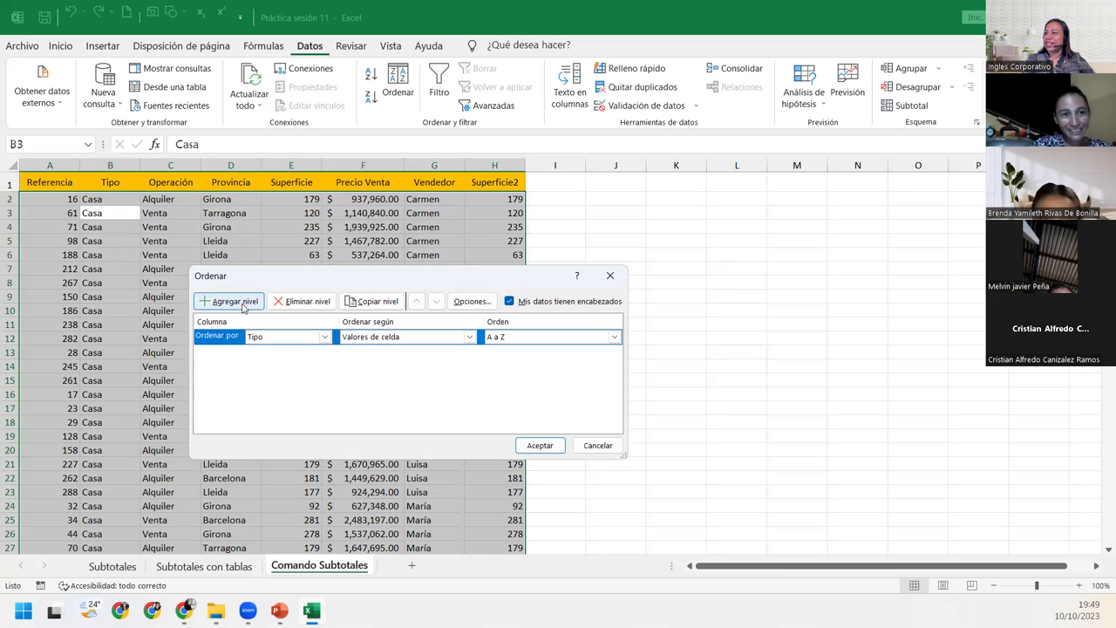
{"action": "left_click", "coordinate": [243, 305]}
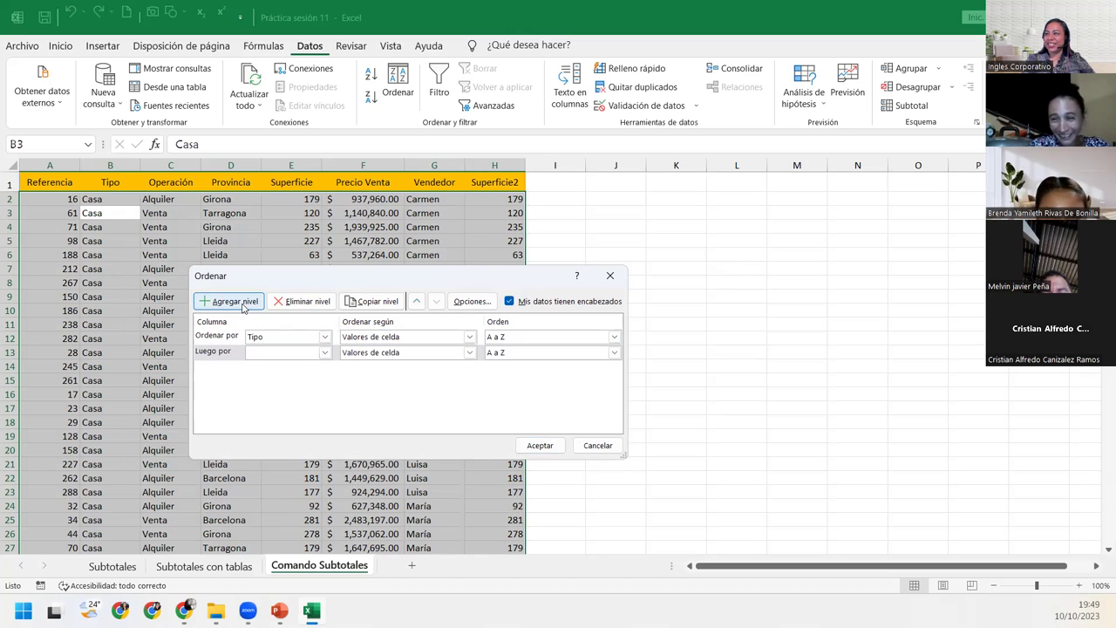
{"action": "left_click", "coordinate": [324, 353]}
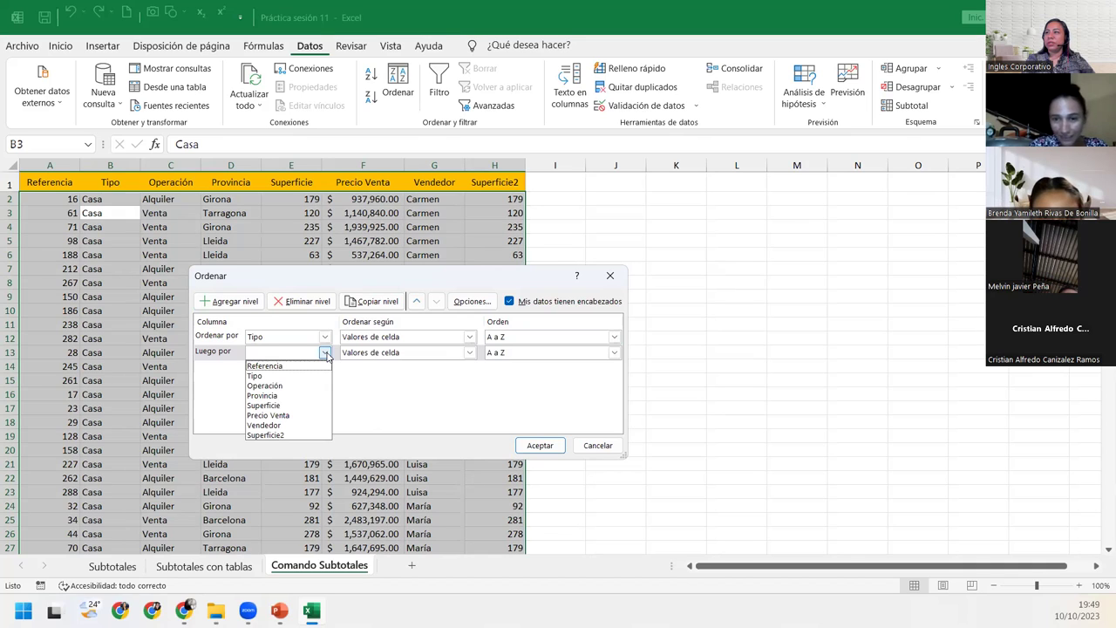
{"action": "left_click", "coordinate": [296, 386]}
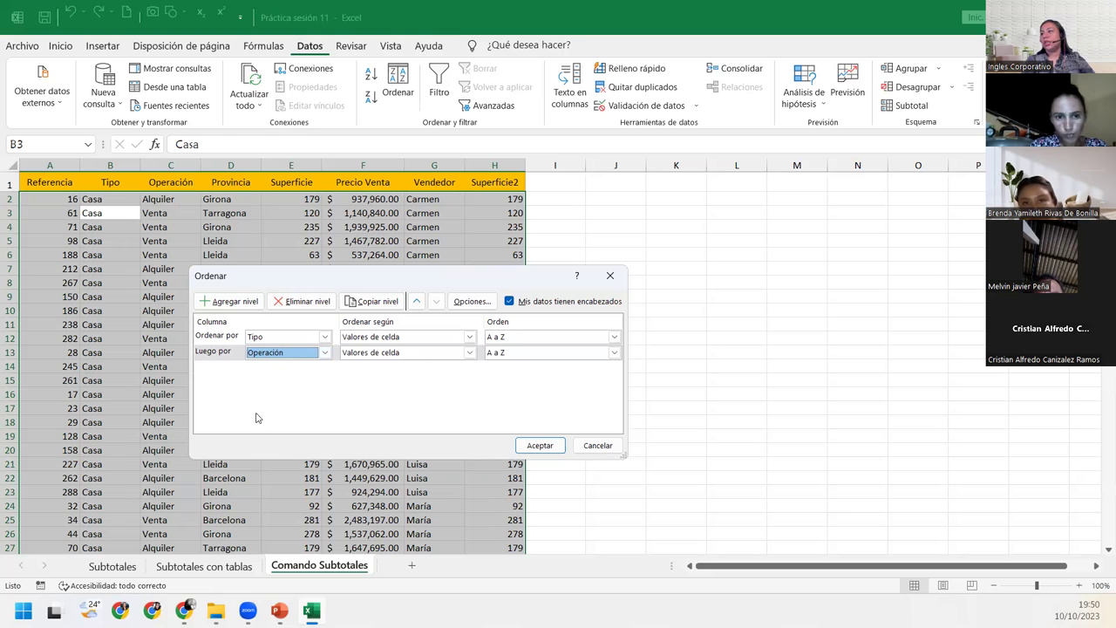
{"action": "left_click", "coordinate": [540, 445]}
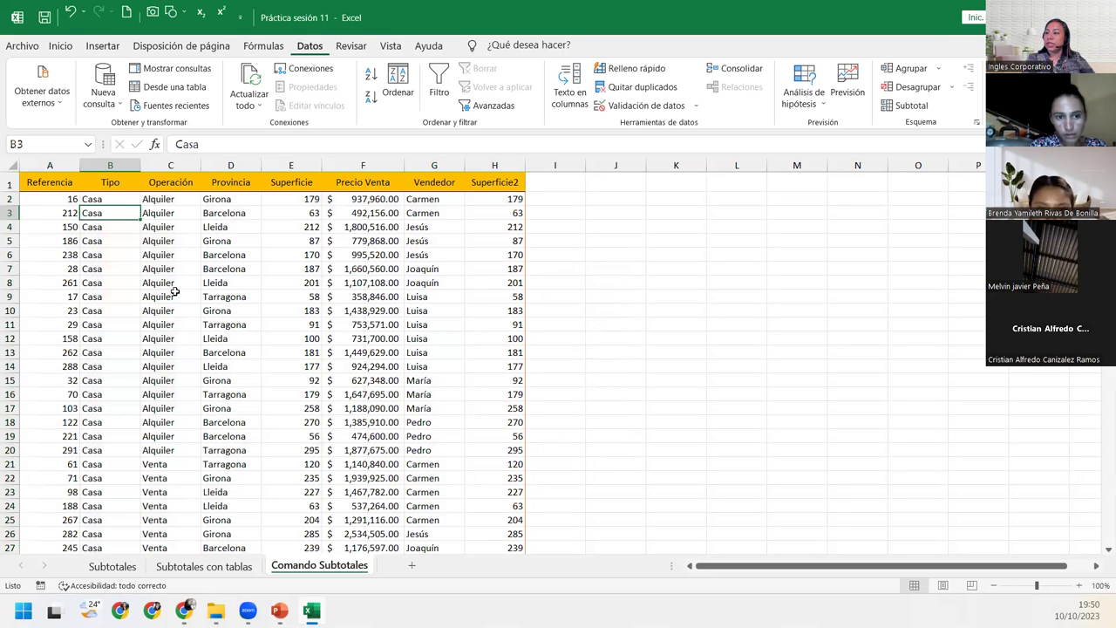
{"action": "mouse_move", "coordinate": [114, 196]}
{"action": "left_mouse_down"}
{"action": "mouse_move", "coordinate": [124, 447]}
{"action": "mouse_move", "coordinate": [181, 451]}
{"action": "left_mouse_up"}
{"action": "scroll", "coordinate": [176, 423], "scroll_direction": "down", "scroll_amount": 4}
{"action": "left_click_drag", "start_coordinate": [98, 291], "coordinate": [178, 479]}
{"action": "scroll", "coordinate": [178, 479], "scroll_direction": "down", "scroll_amount": 6}
{"action": "scroll", "coordinate": [178, 480], "scroll_direction": "down", "scroll_amount": 7}
{"action": "scroll", "coordinate": [178, 479], "scroll_direction": "up", "scroll_amount": 10}
{"action": "scroll", "coordinate": [177, 479], "scroll_direction": "up", "scroll_amount": 7}
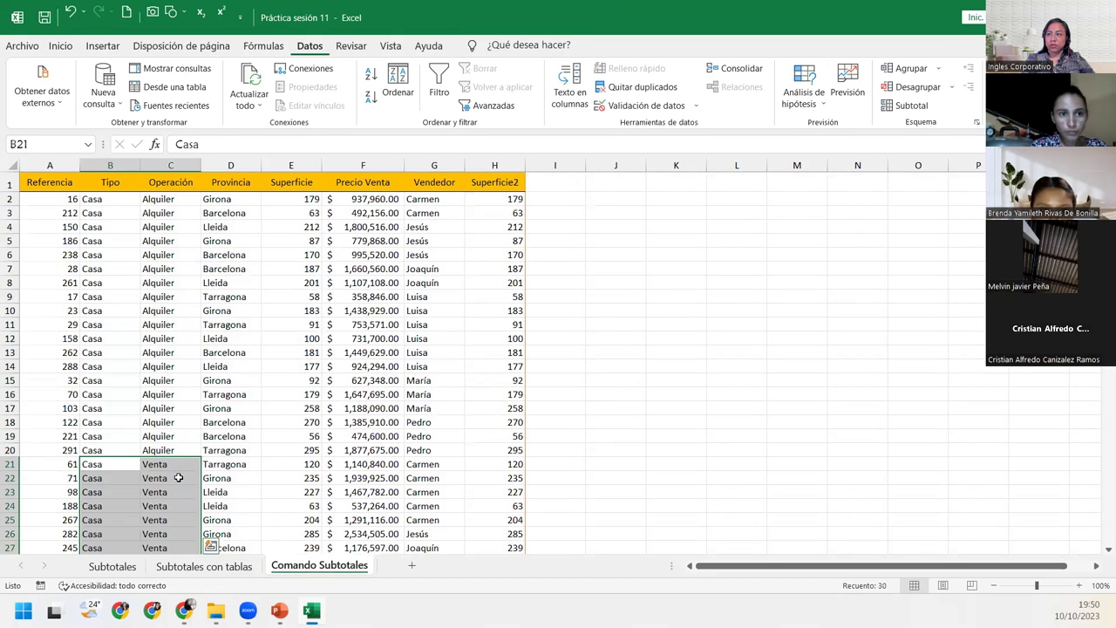
{"action": "left_click", "coordinate": [105, 210]}
- Add Suma subtotals of Precio Venta at each change in Tipo
{"action": "left_click", "coordinate": [107, 200]}
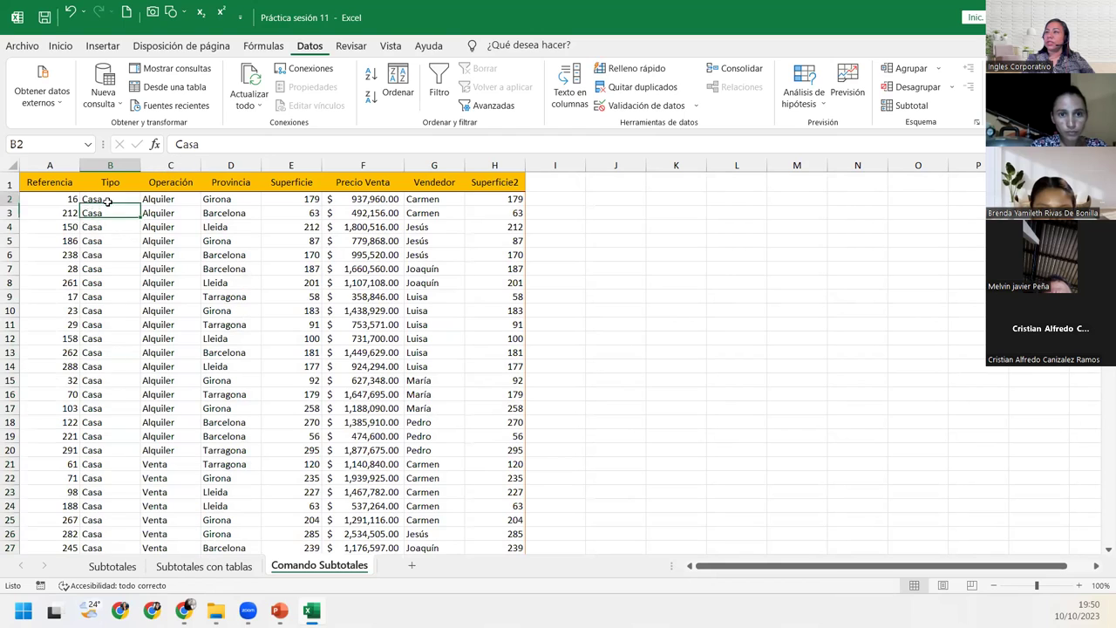
{"action": "left_click", "coordinate": [907, 108]}
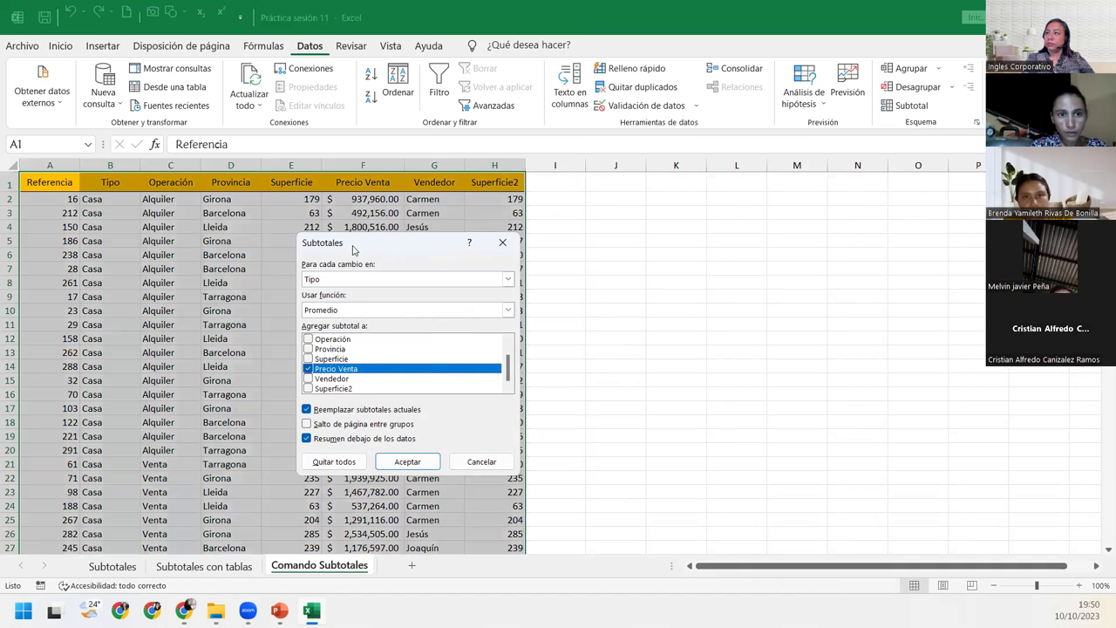
{"action": "left_click_drag", "start_coordinate": [353, 250], "coordinate": [435, 200]}
{"action": "left_click", "coordinate": [431, 230]}
{"action": "left_click", "coordinate": [429, 251]}
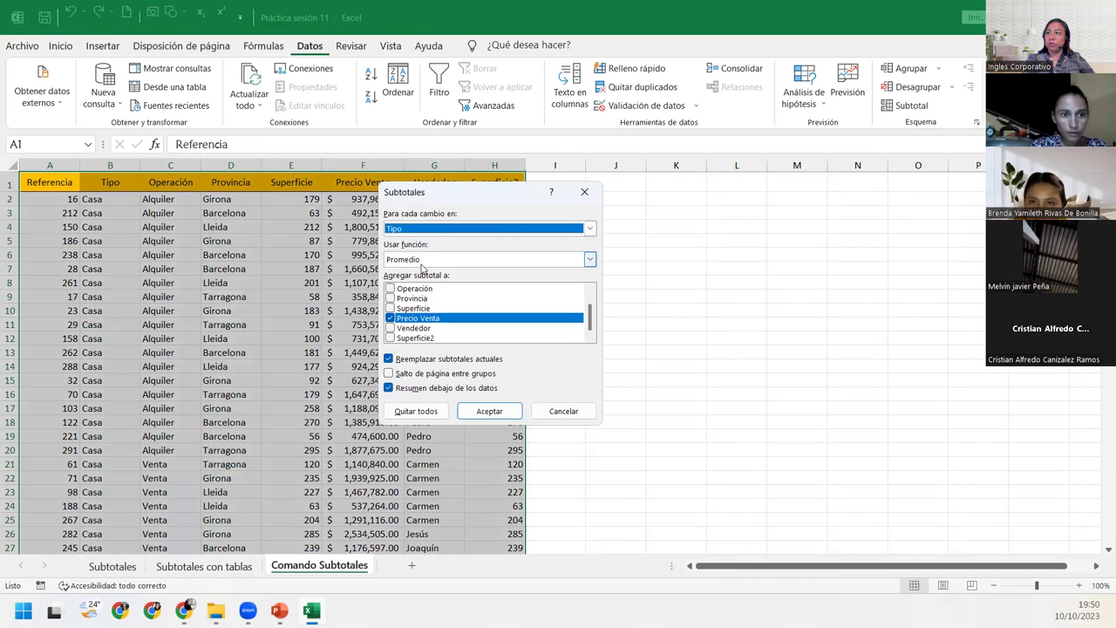
{"action": "left_click", "coordinate": [421, 264]}
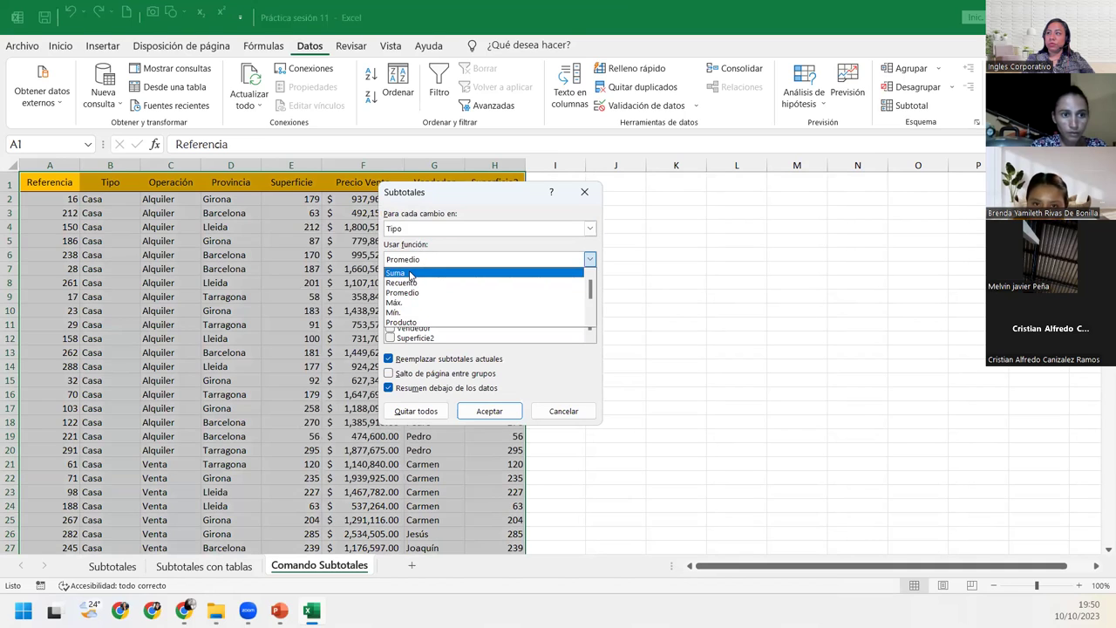
{"action": "left_click", "coordinate": [410, 273]}
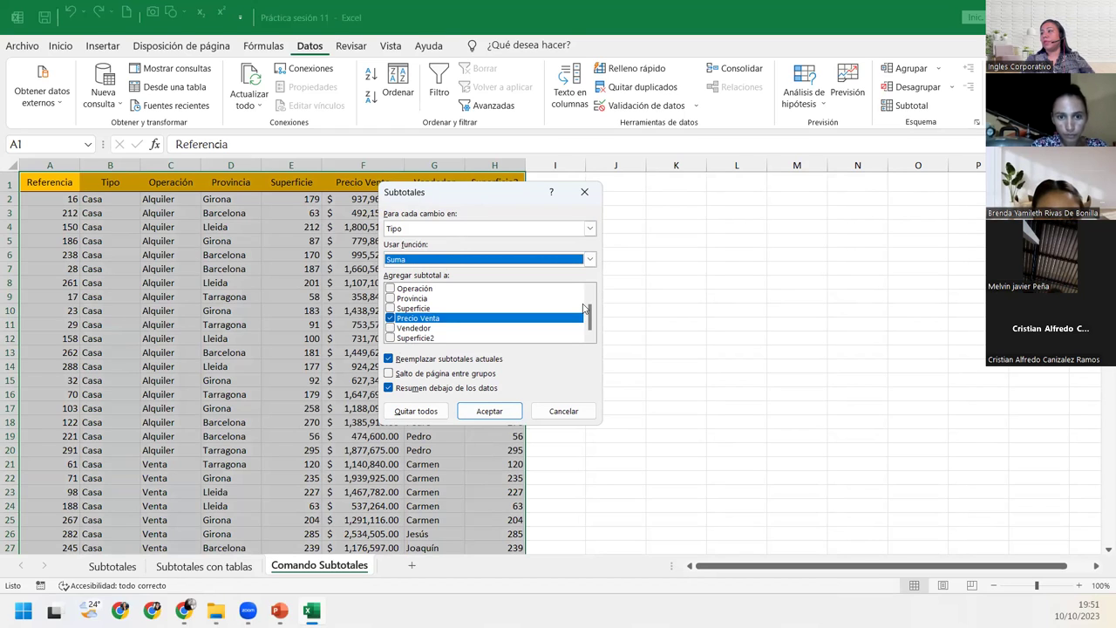
{"action": "left_click", "coordinate": [482, 411]}
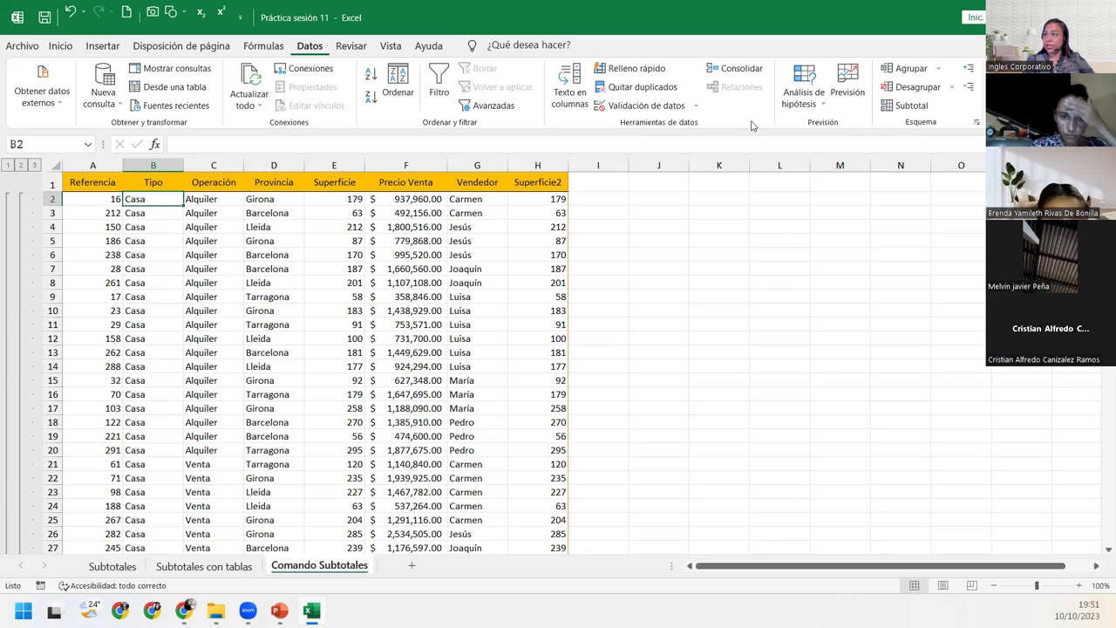
- Configure a Recuento of Operación at each change in Operación, unchecking Reemplazar subtotales actuales
{"action": "left_click", "coordinate": [907, 106]}
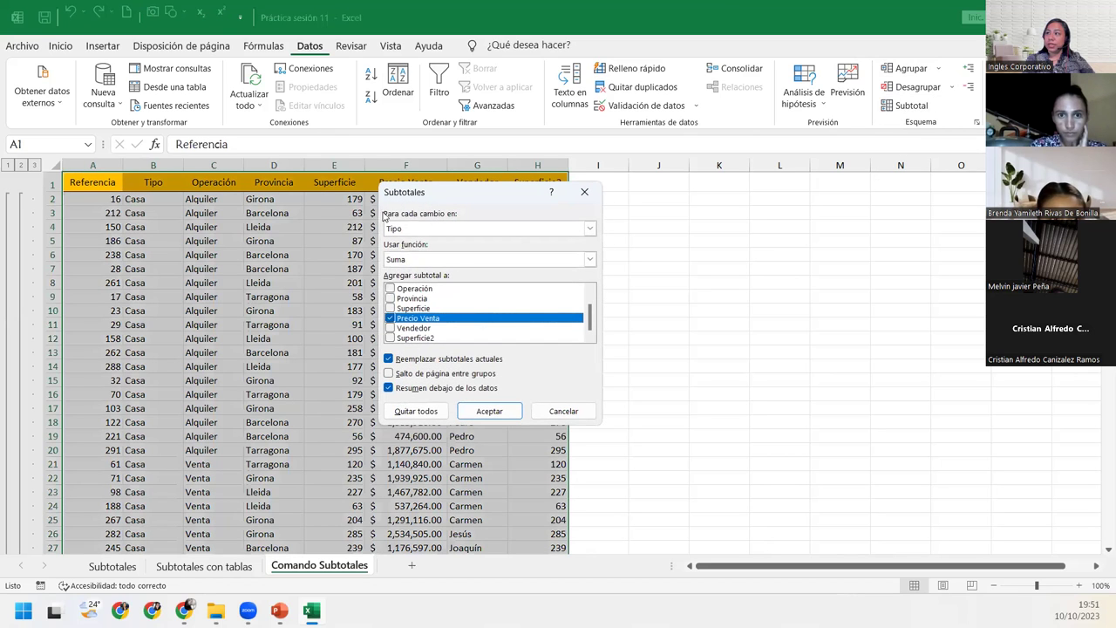
{"action": "left_click", "coordinate": [418, 228]}
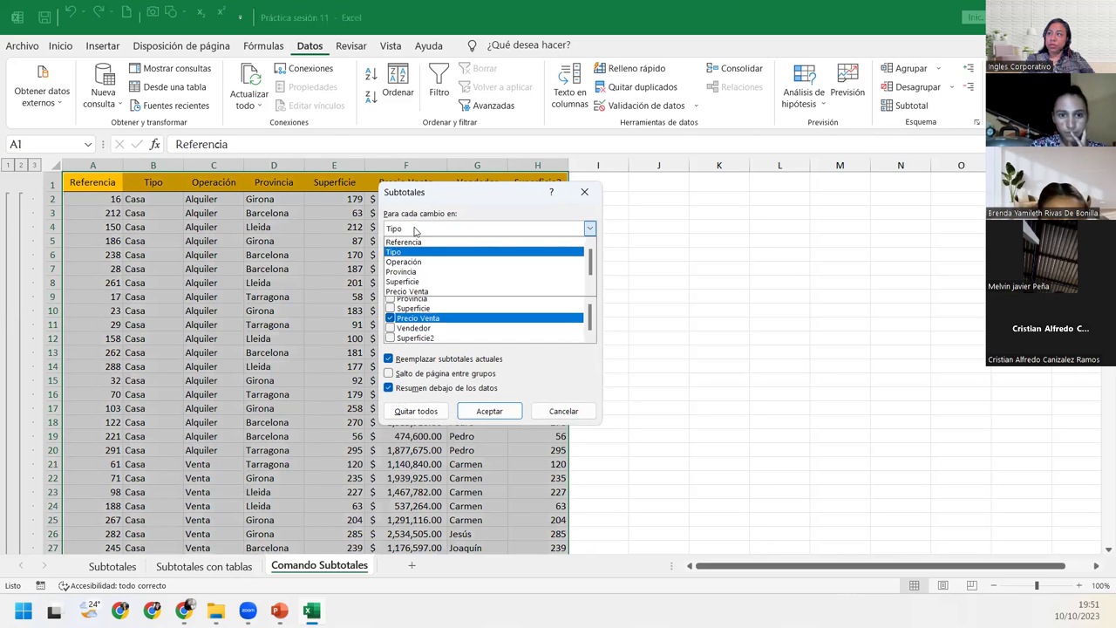
{"action": "left_click", "coordinate": [407, 262]}
{"action": "left_click", "coordinate": [406, 260]}
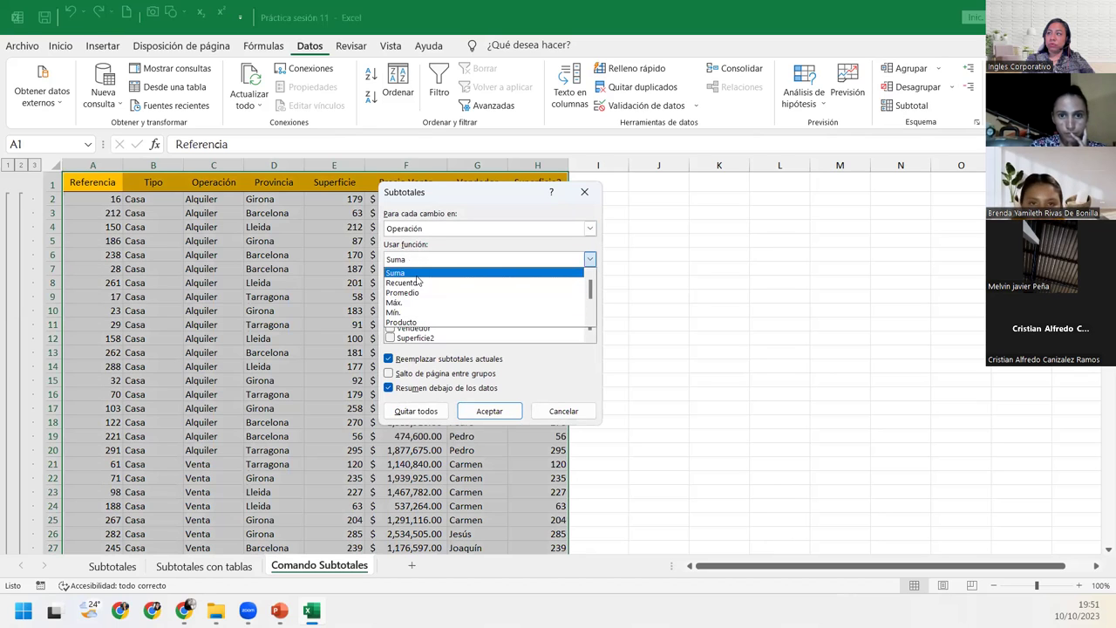
{"action": "left_click", "coordinate": [420, 283]}
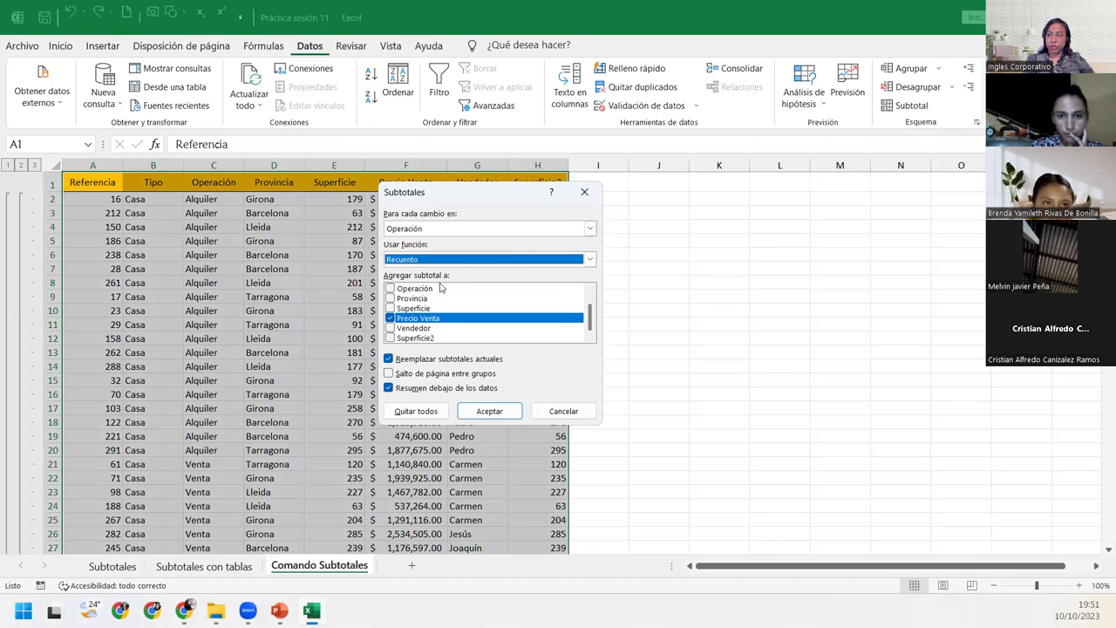
{"action": "left_click", "coordinate": [389, 360]}
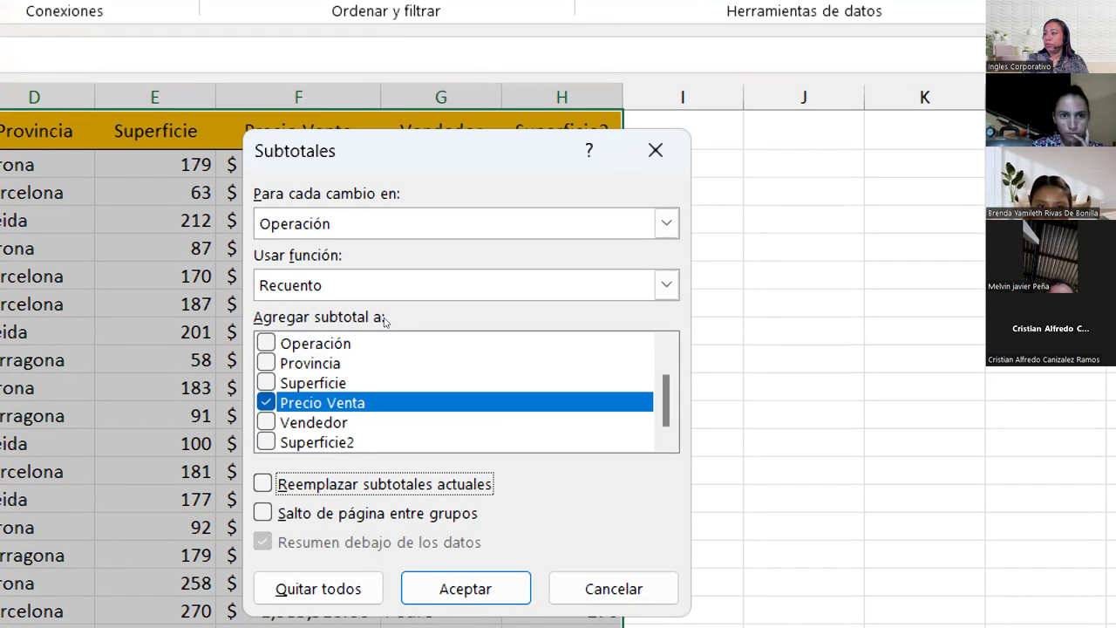
{"action": "key", "text": "shift+Tab"}
{"action": "key", "text": "space"}
{"action": "key", "text": "Up"}
{"action": "key", "text": "Up"}
{"action": "key", "text": "Up"}
{"action": "key", "text": "space"}
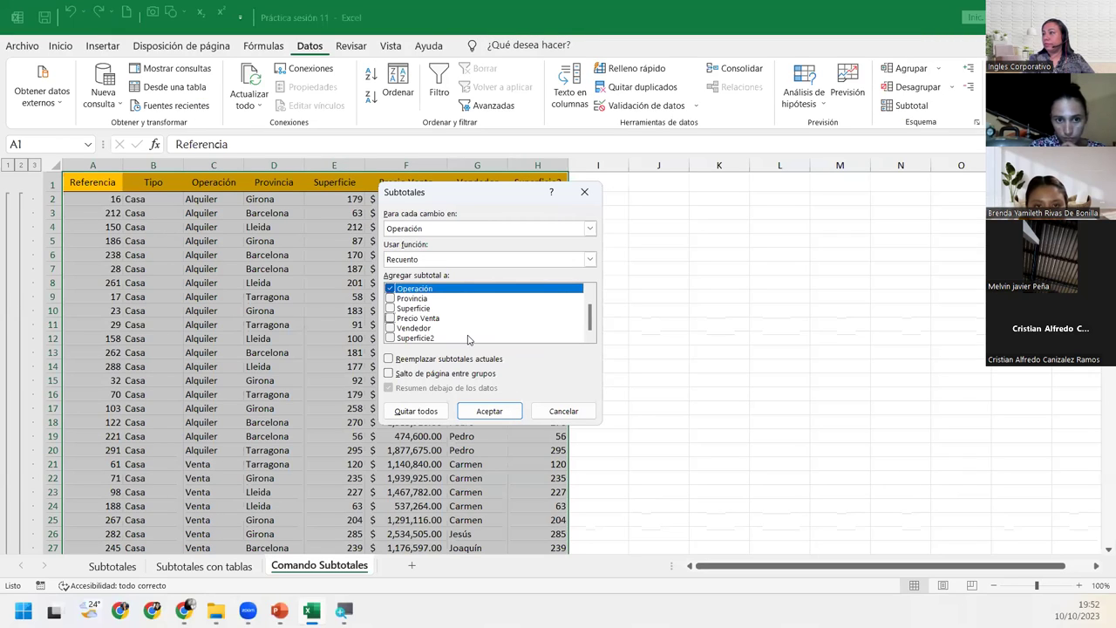
- Apply the nested Operación counts and inspect the Cuenta Alquiler (19) and Cuenta Venta (15) rows
{"action": "left_click", "coordinate": [506, 411]}
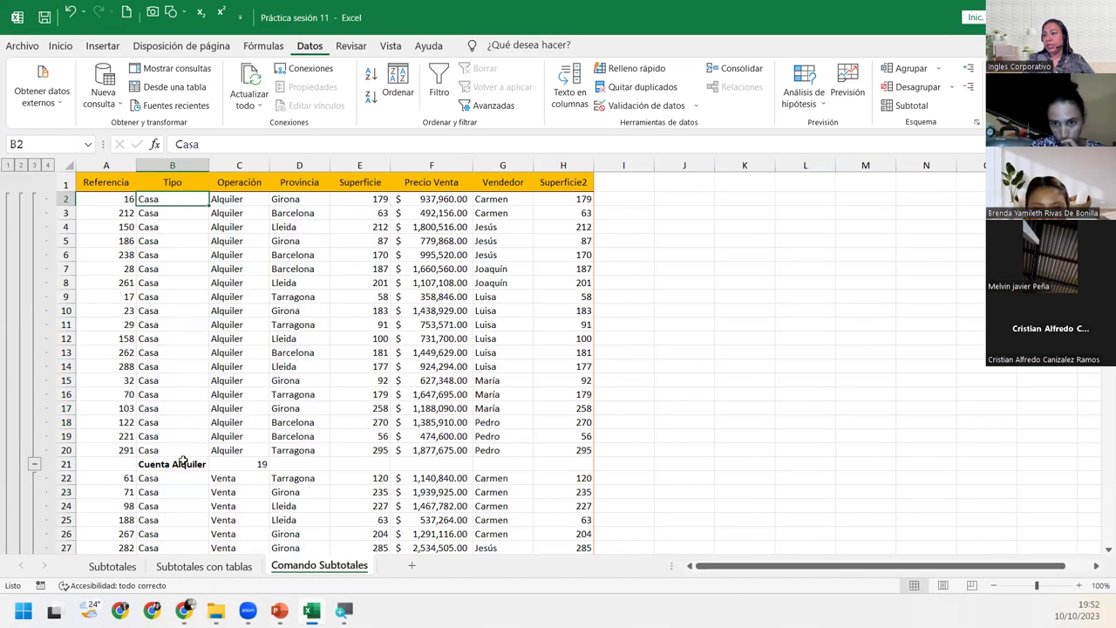
{"action": "left_click_drag", "start_coordinate": [183, 462], "coordinate": [239, 464]}
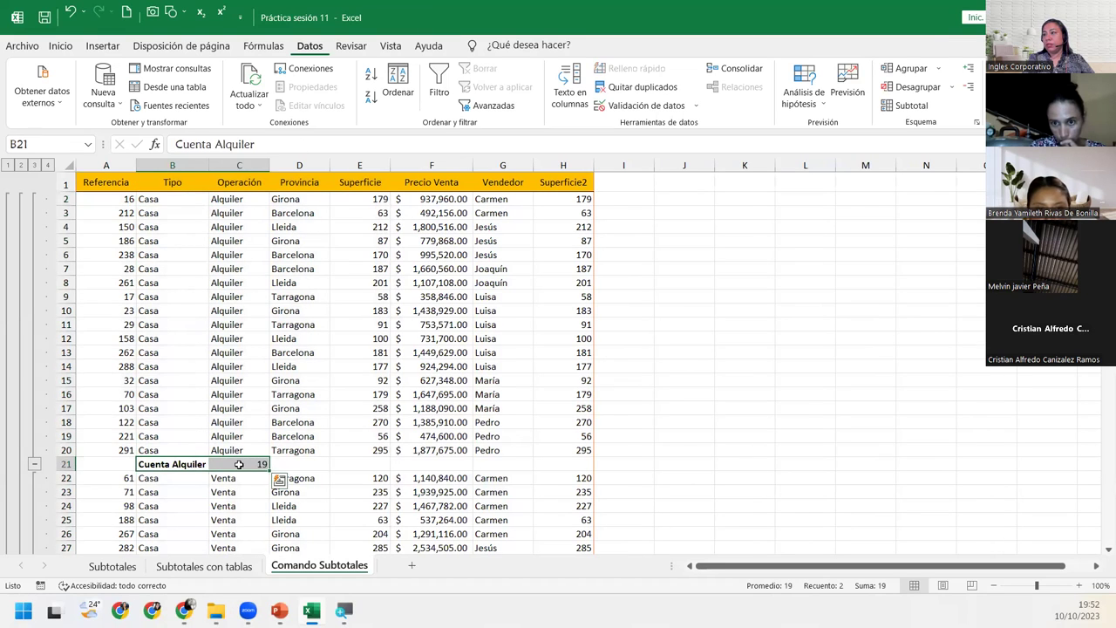
{"action": "scroll", "coordinate": [235, 464], "scroll_direction": "down", "scroll_amount": 5}
{"action": "left_click", "coordinate": [175, 471]}
{"action": "left_click_drag", "start_coordinate": [175, 472], "coordinate": [480, 482]}
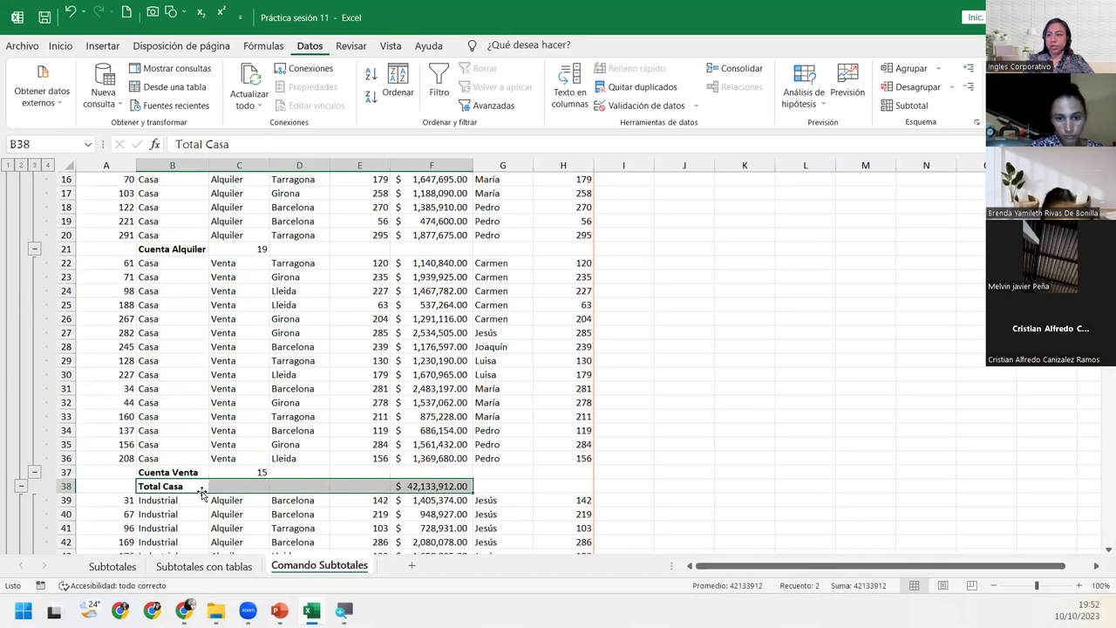
{"action": "left_click", "coordinate": [124, 488]}
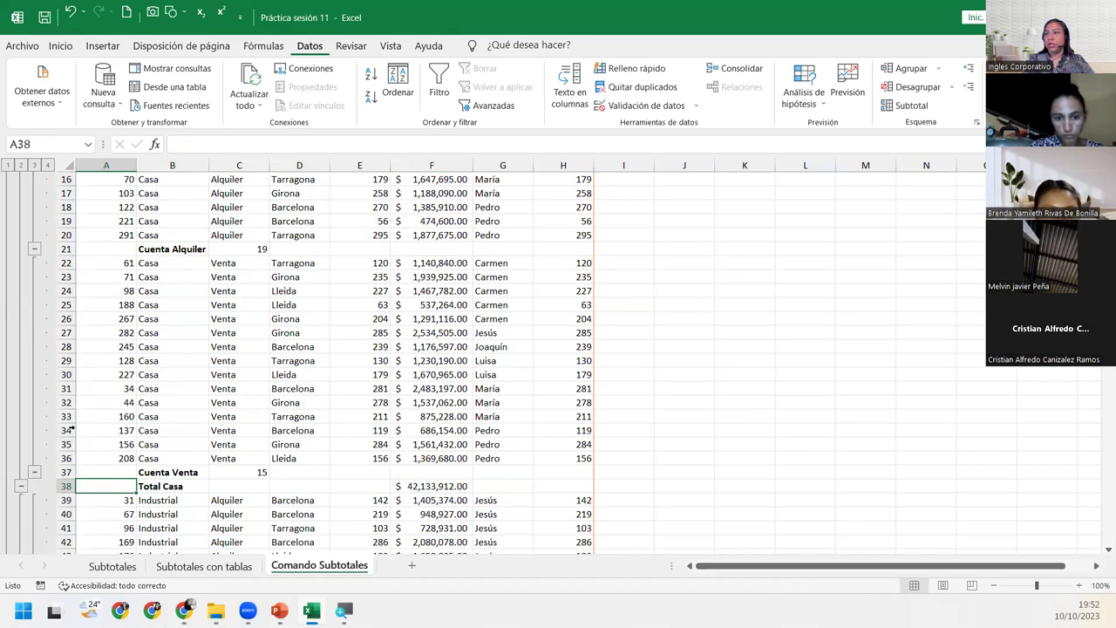
{"action": "left_click", "coordinate": [34, 165]}
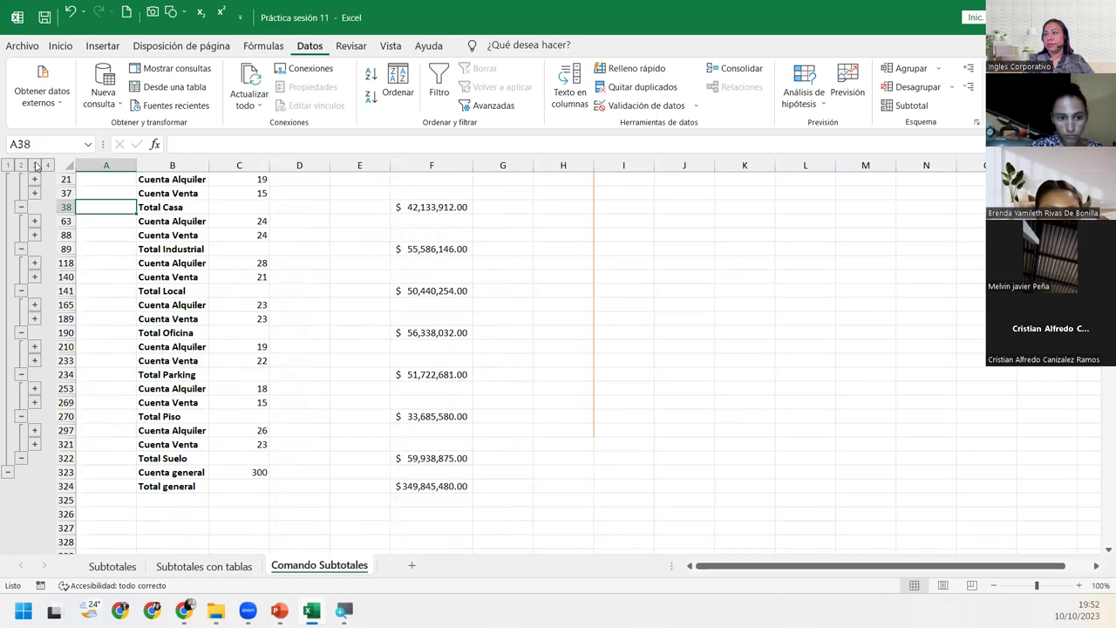
{"action": "scroll", "coordinate": [283, 308], "scroll_direction": "up", "scroll_amount": 1}
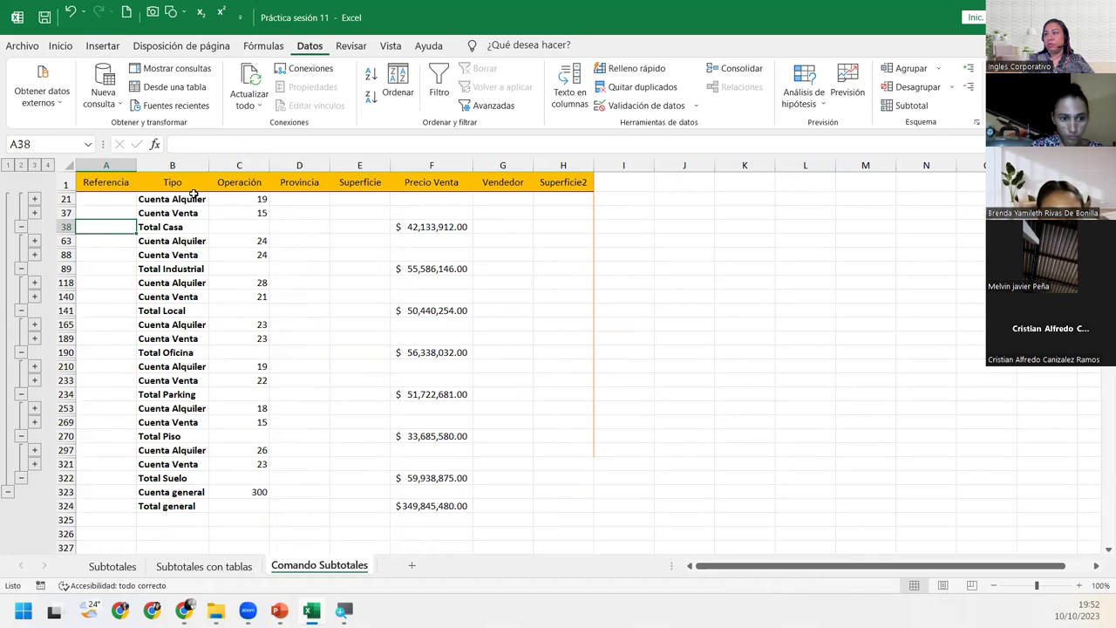
{"action": "left_click_drag", "start_coordinate": [220, 197], "coordinate": [253, 254]}
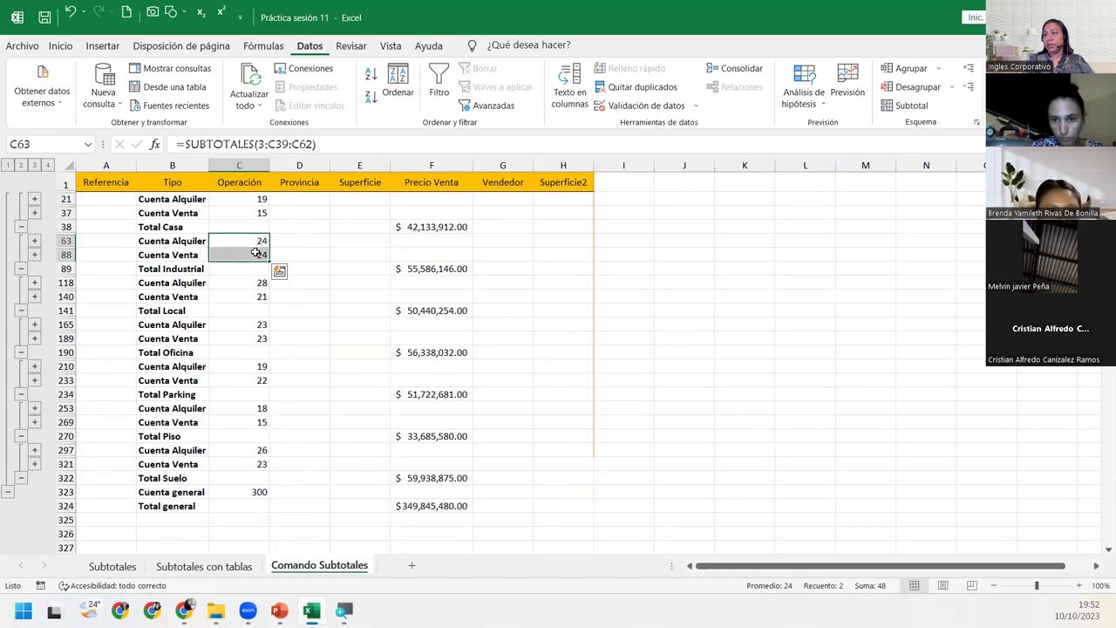
{"action": "left_click", "coordinate": [431, 227]}
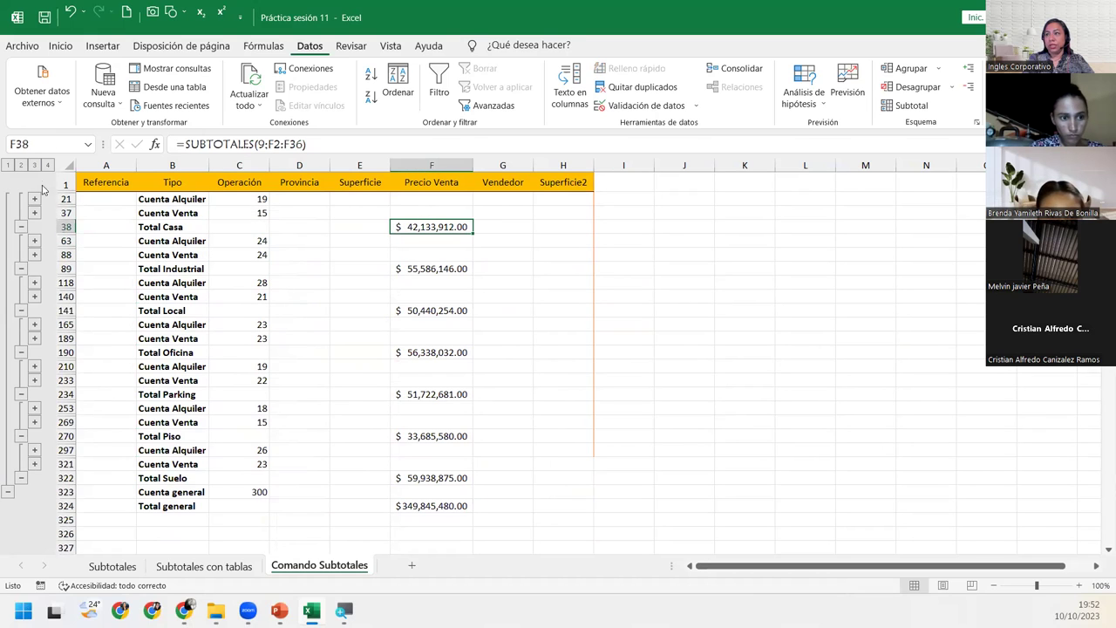
{"action": "left_click", "coordinate": [22, 165]}
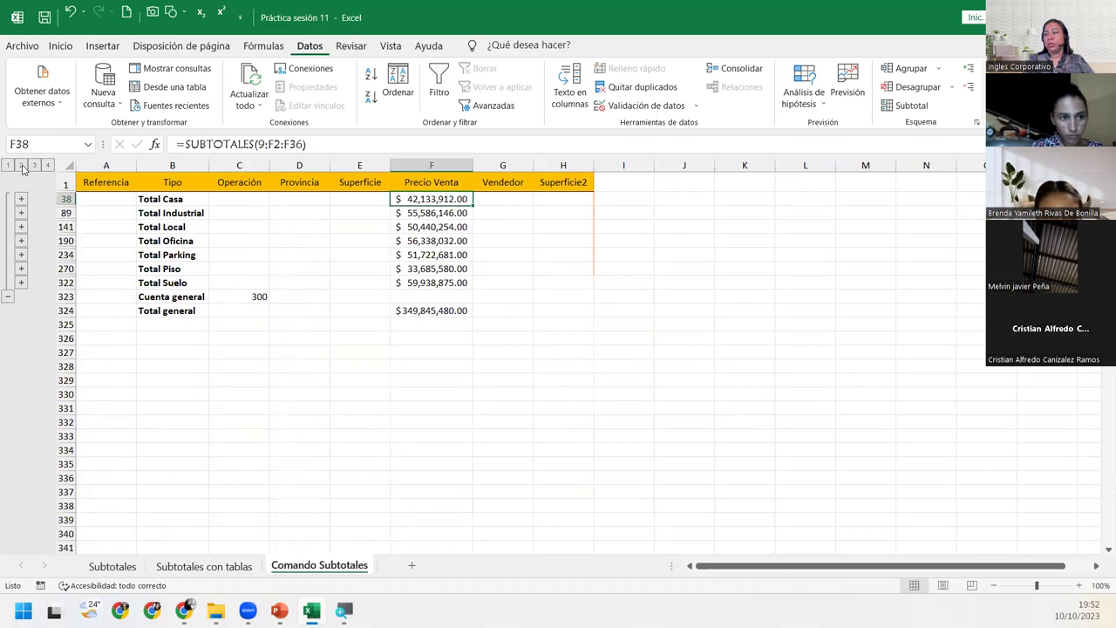
{"action": "left_click", "coordinate": [183, 200]}
{"action": "left_click", "coordinate": [181, 227]}
{"action": "left_click", "coordinate": [180, 241]}
{"action": "left_click", "coordinate": [179, 255]}
{"action": "left_click", "coordinate": [178, 282]}
{"action": "left_click", "coordinate": [175, 297]}
{"action": "left_click", "coordinate": [175, 282]}
{"action": "left_click", "coordinate": [173, 254]}
{"action": "left_click", "coordinate": [173, 241]}
{"action": "left_click", "coordinate": [173, 227]}
{"action": "left_click", "coordinate": [173, 212]}
{"action": "left_click", "coordinate": [200, 297]}
{"action": "left_click", "coordinate": [237, 296]}
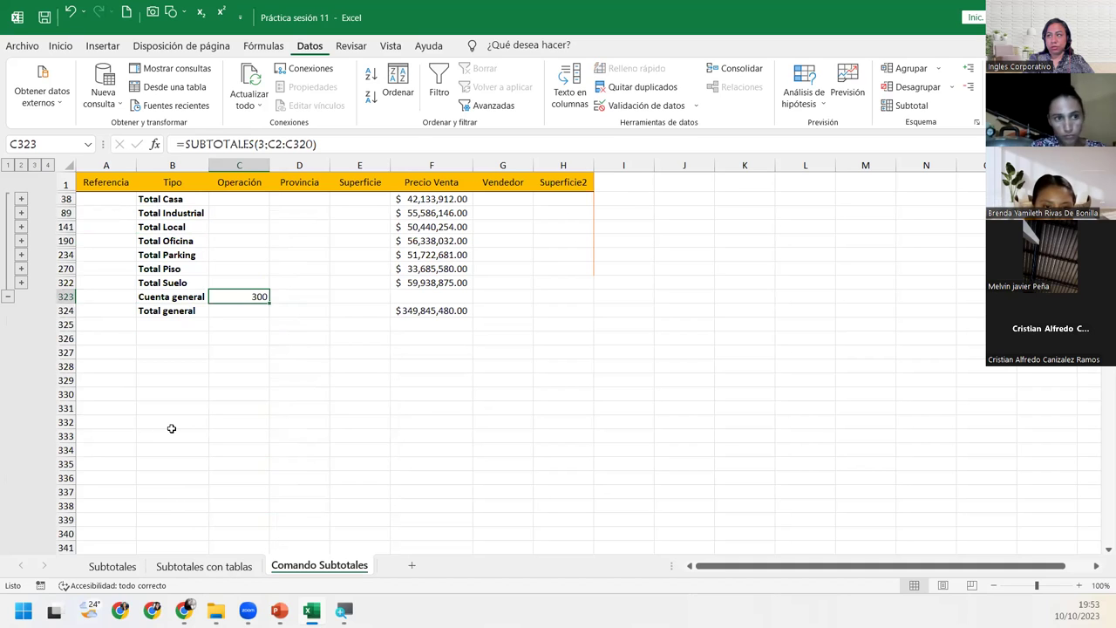
{"action": "left_click", "coordinate": [48, 167]}
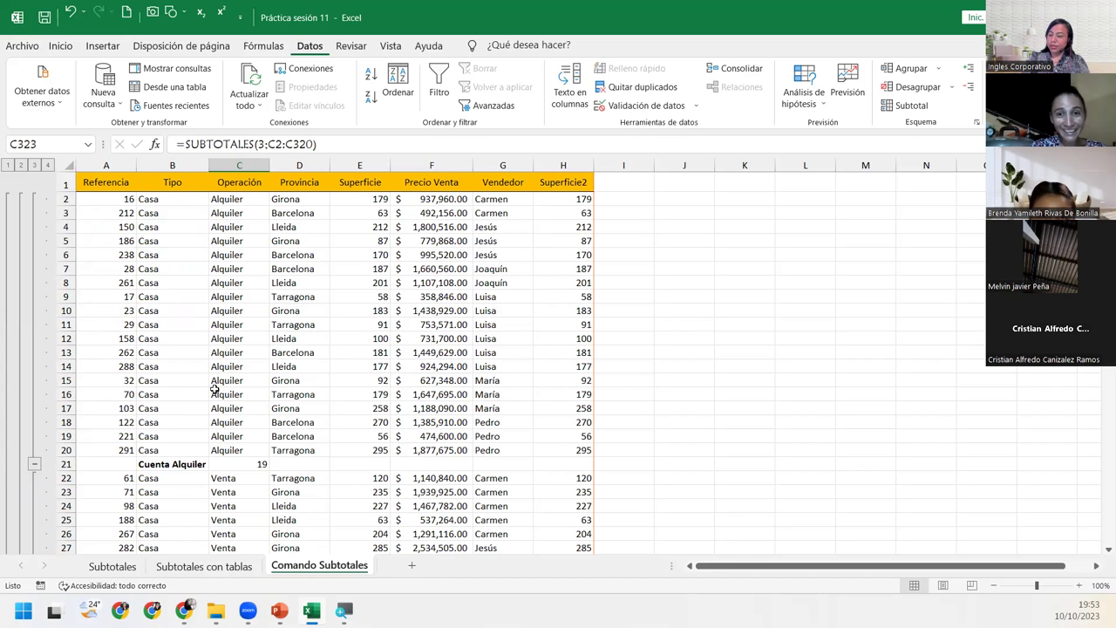
{"action": "left_click", "coordinate": [20, 165]}
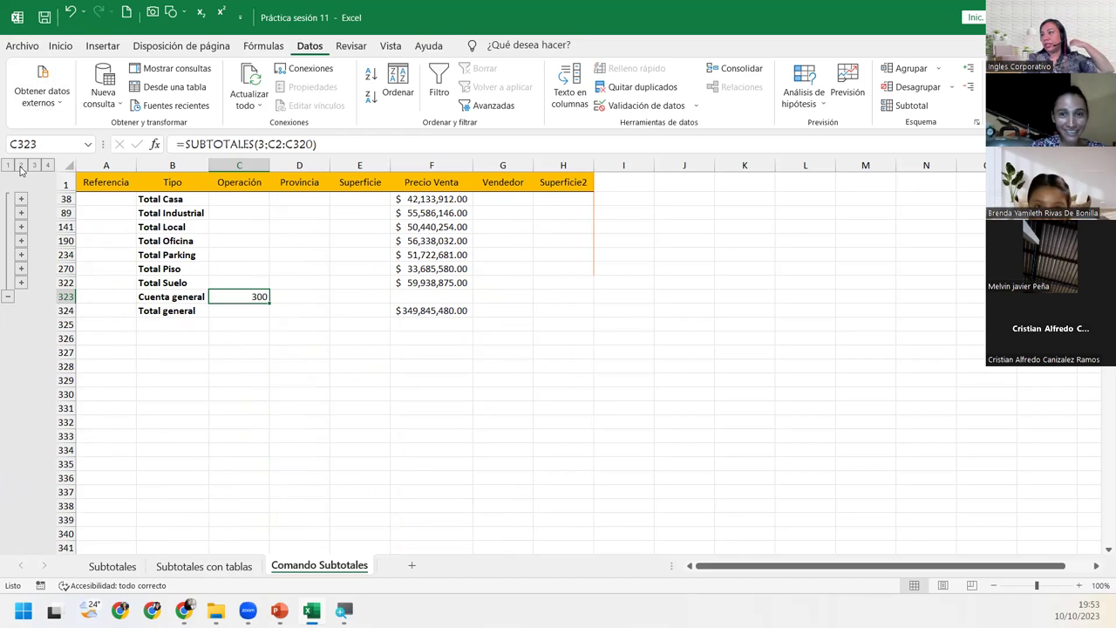
{"action": "left_click", "coordinate": [35, 165]}
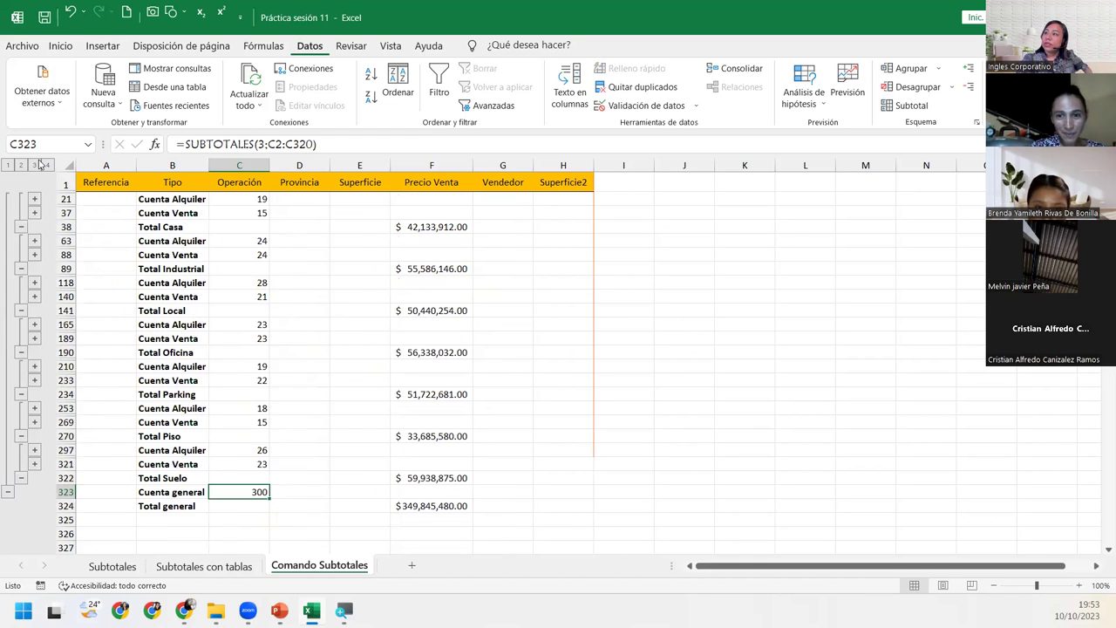
- Check the Cuenta Alquiler and Cuenta Venta count formulas, then bring up the Subtotales dialog
{"action": "left_click", "coordinate": [552, 533]}
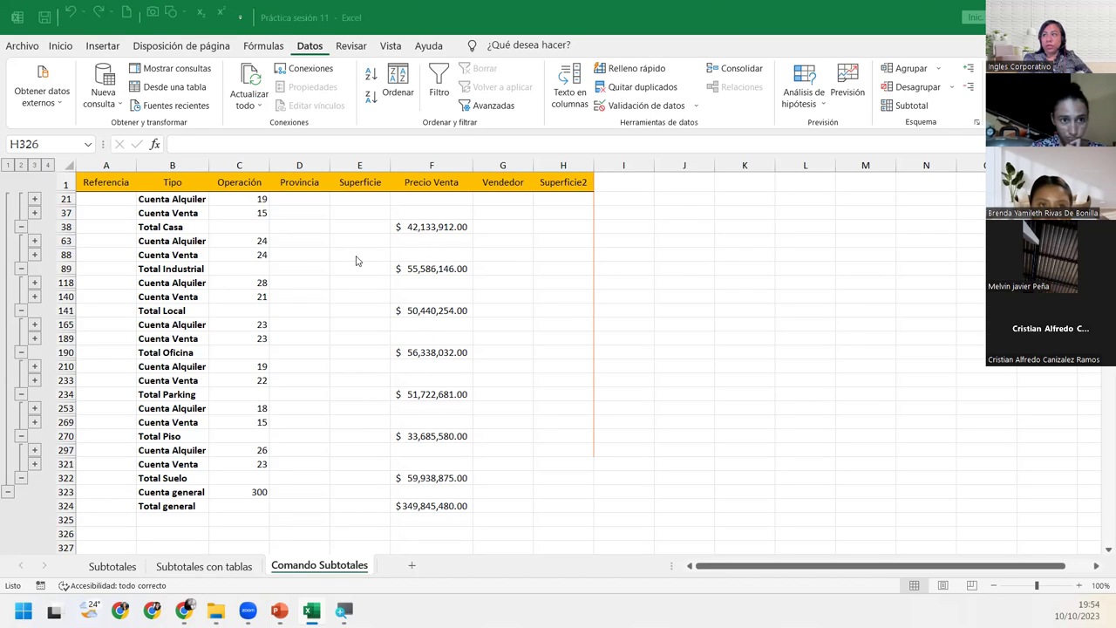
{"action": "left_click", "coordinate": [229, 198]}
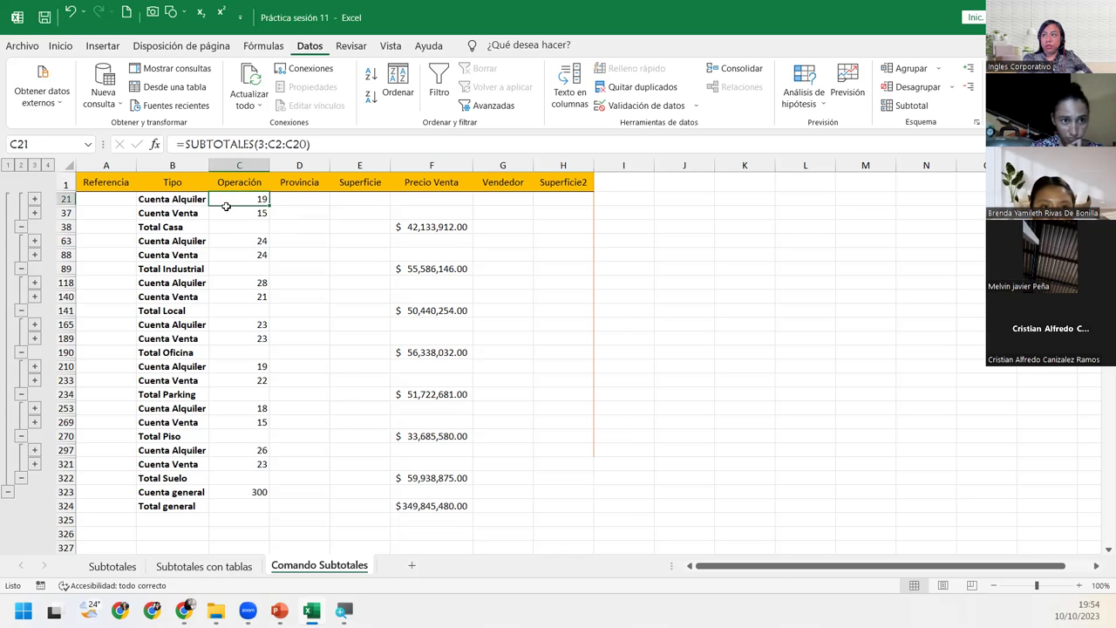
{"action": "left_click", "coordinate": [226, 210]}
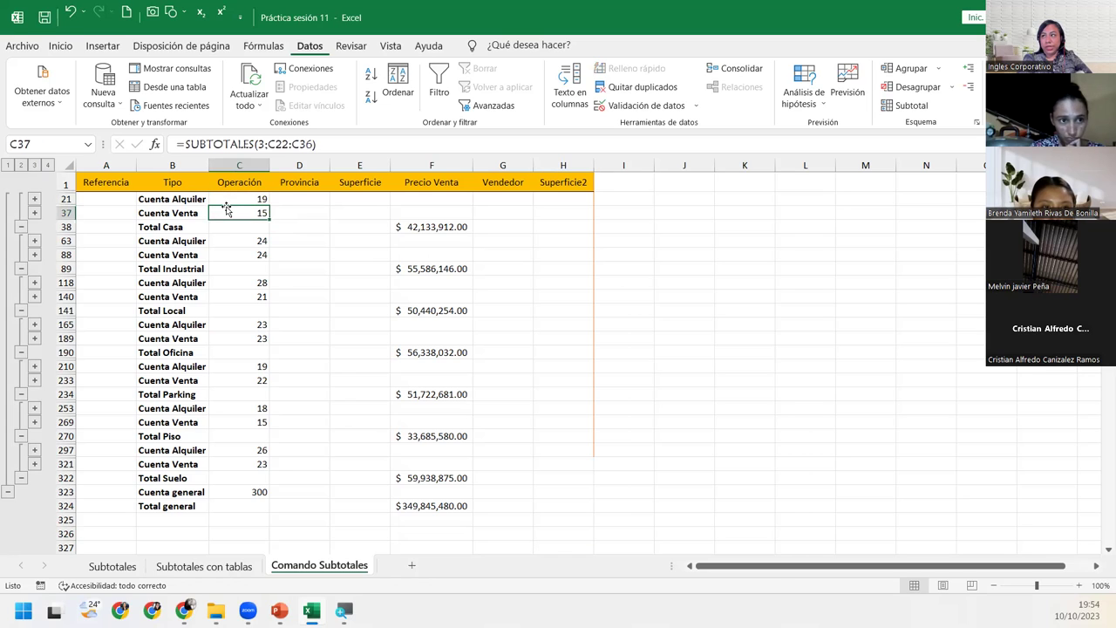
{"action": "left_click", "coordinate": [366, 199]}
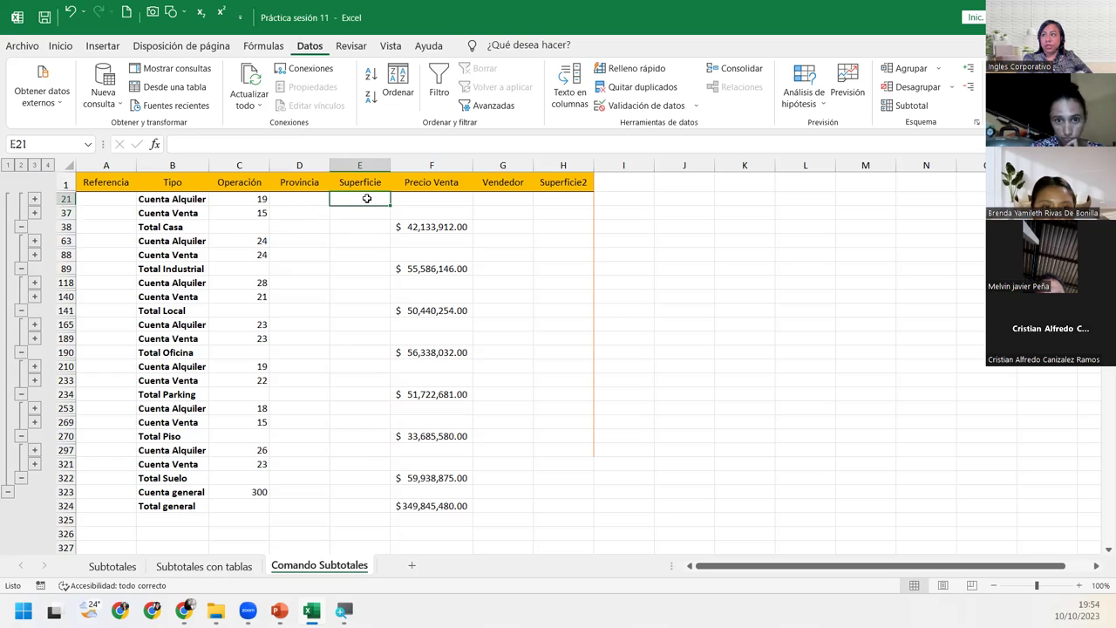
{"action": "left_click", "coordinate": [369, 216]}
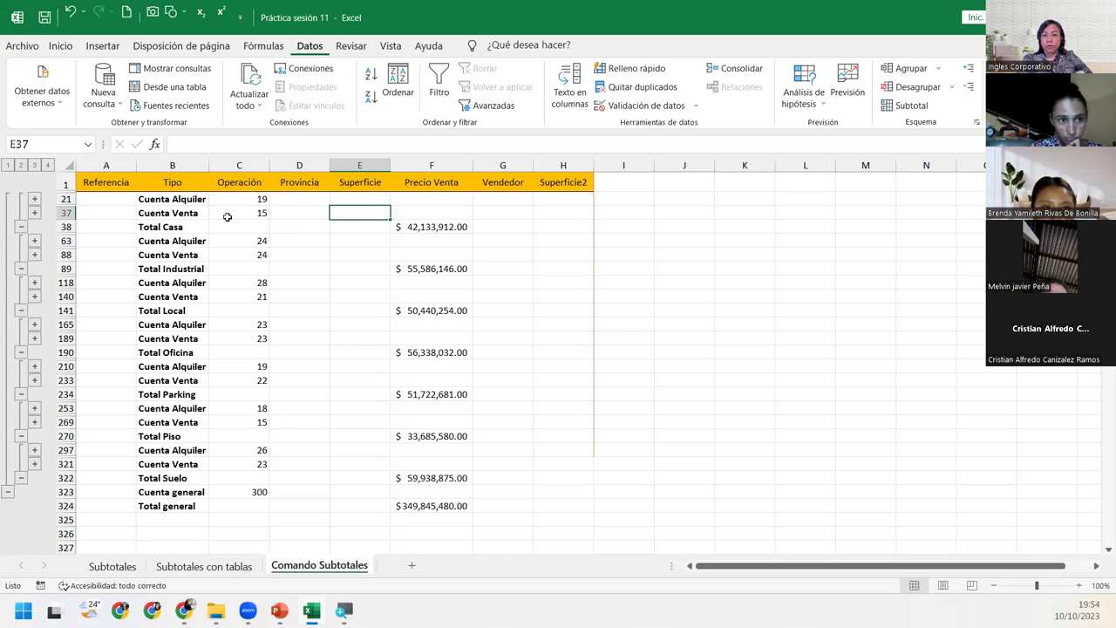
{"action": "left_click", "coordinate": [907, 105]}
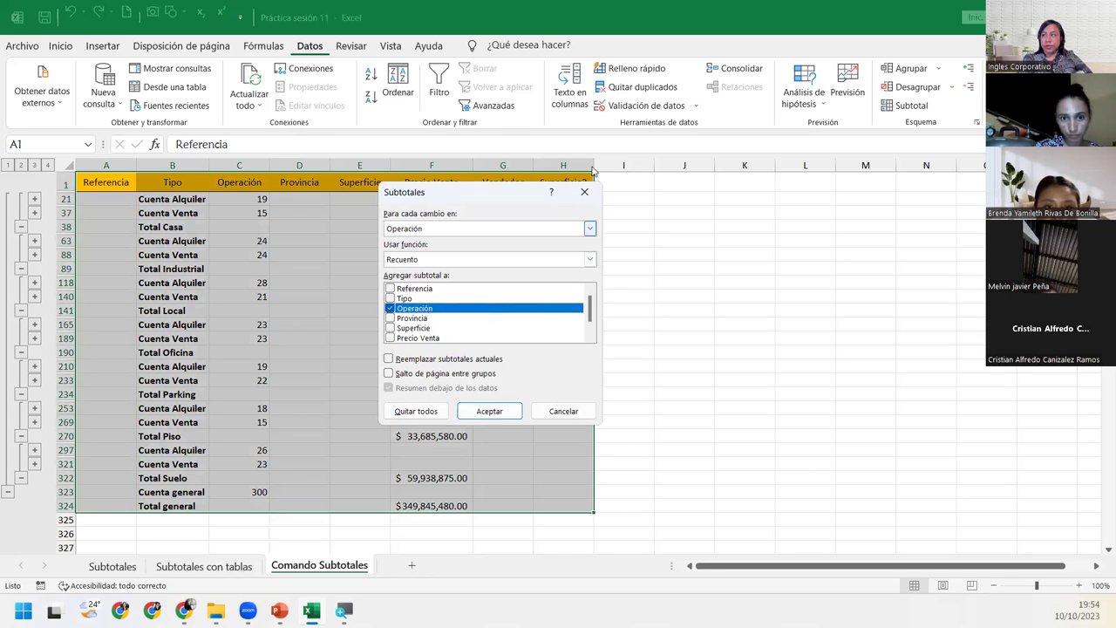
{"action": "left_click", "coordinate": [579, 192]}
{"action": "left_click", "coordinate": [359, 213]}
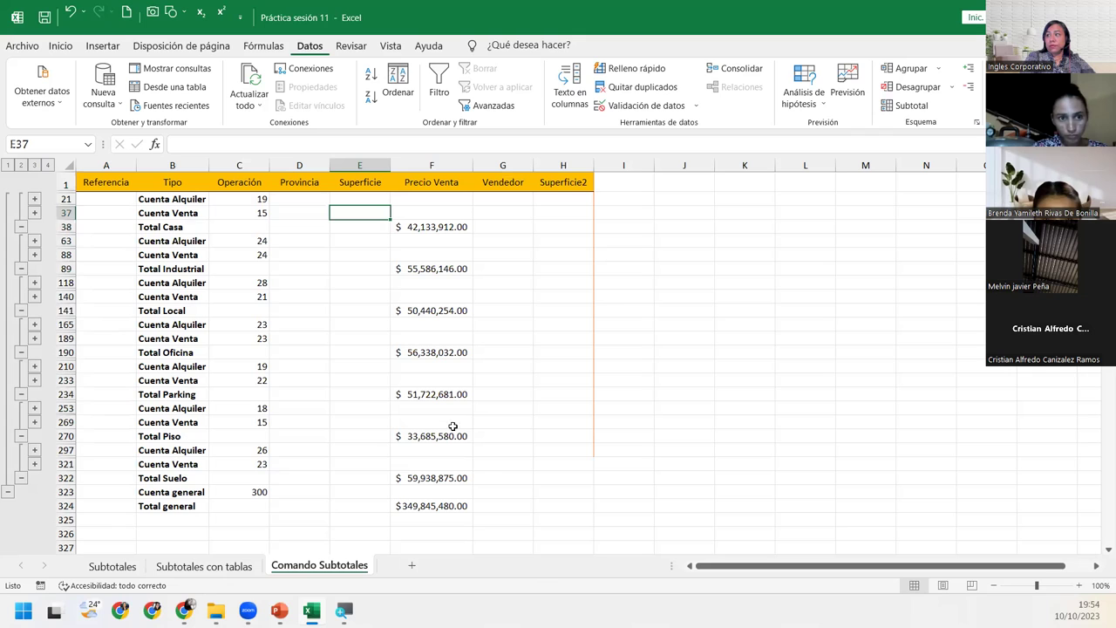
{"action": "left_click", "coordinate": [911, 105]}
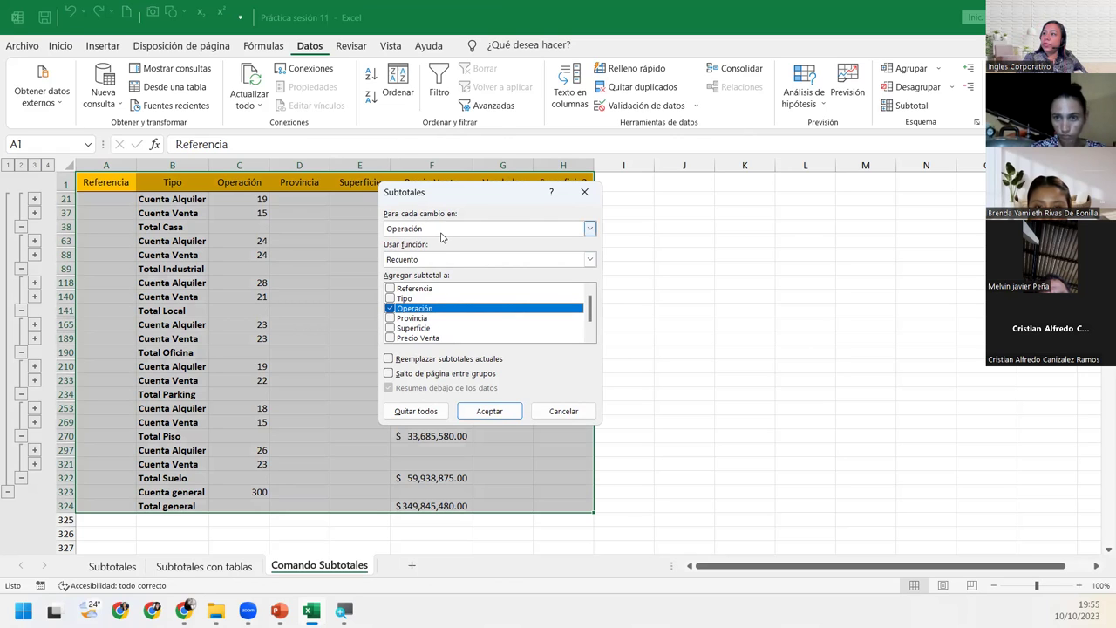
- Group by Tipo using Máx. on Precio Venta only, unchecking Operación and replacing current subtotals
{"action": "left_click", "coordinate": [441, 233]}
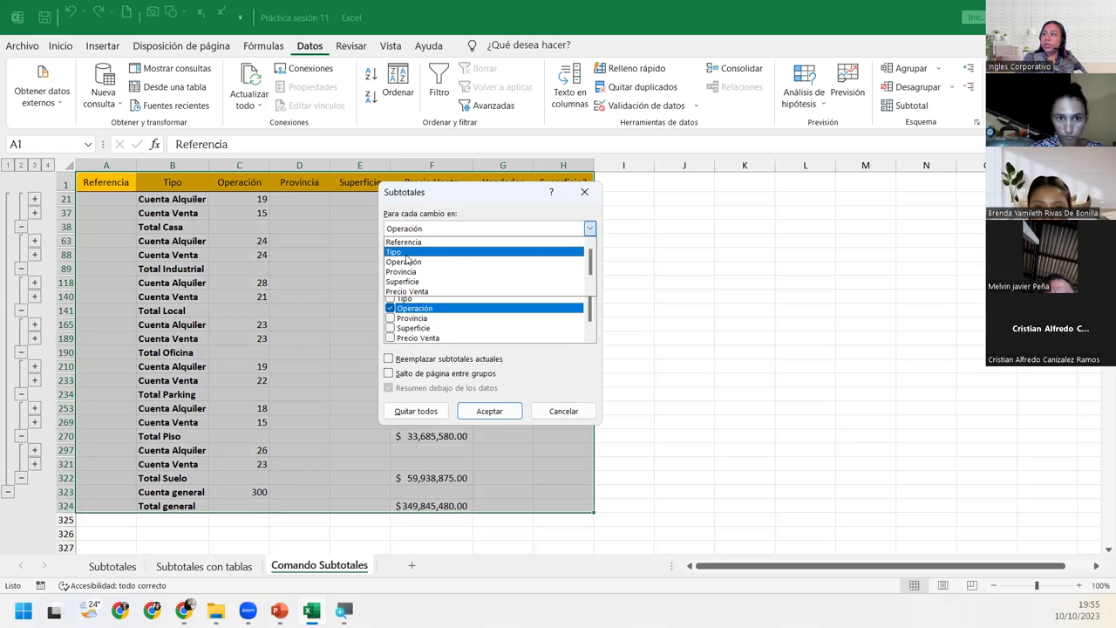
{"action": "left_click", "coordinate": [405, 254]}
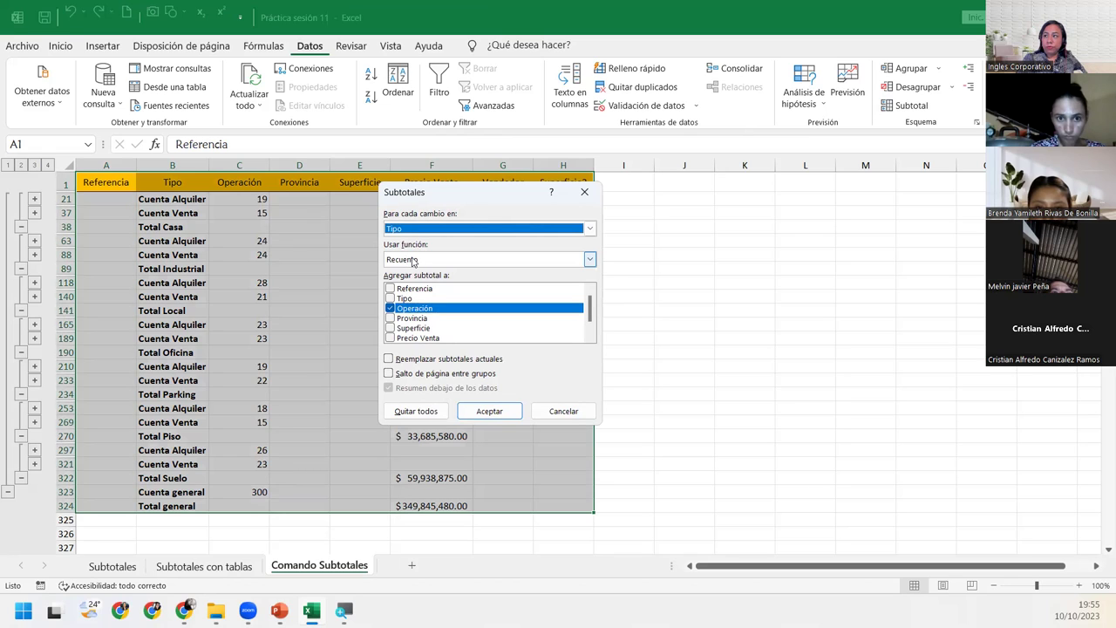
{"action": "left_click", "coordinate": [413, 260]}
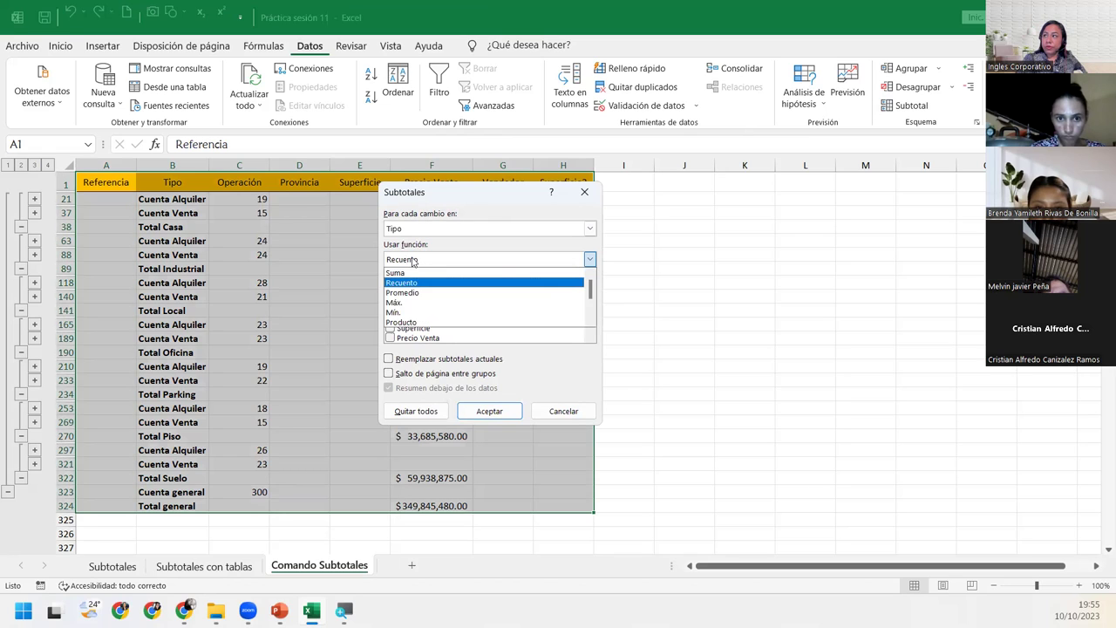
{"action": "left_click", "coordinate": [403, 302]}
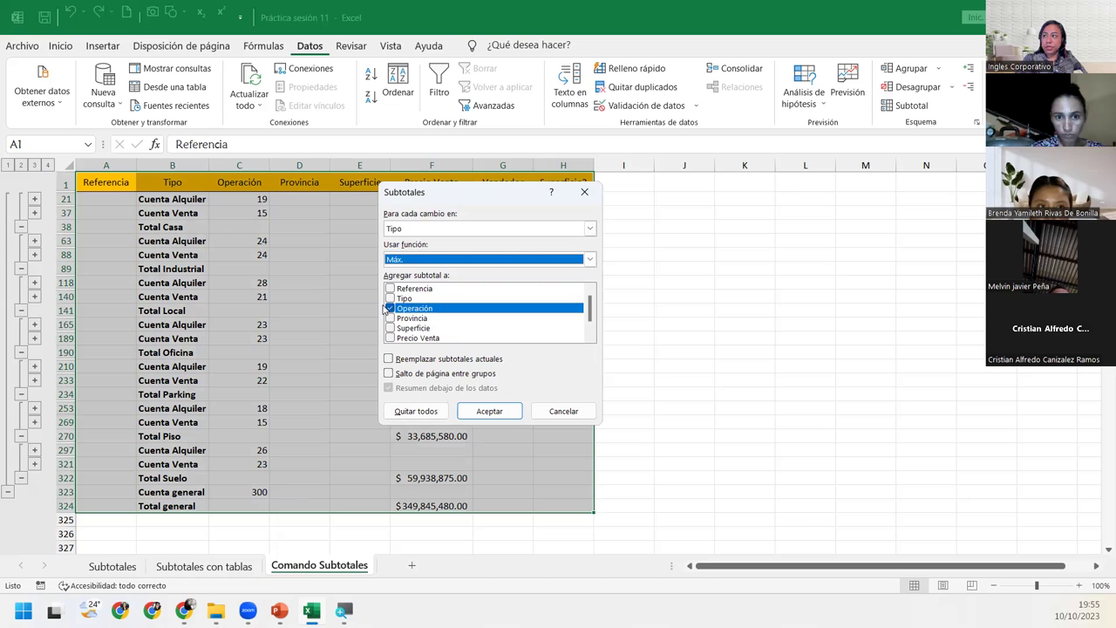
{"action": "left_click", "coordinate": [390, 309]}
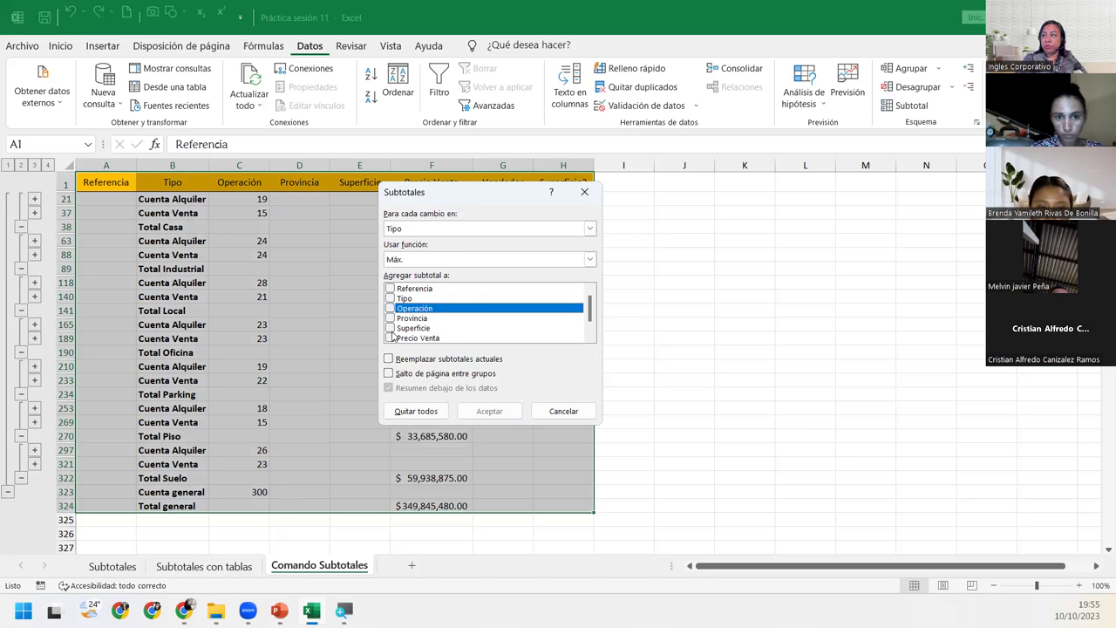
{"action": "left_click", "coordinate": [389, 337]}
{"action": "scroll", "coordinate": [392, 339], "scroll_direction": "down", "scroll_amount": 1}
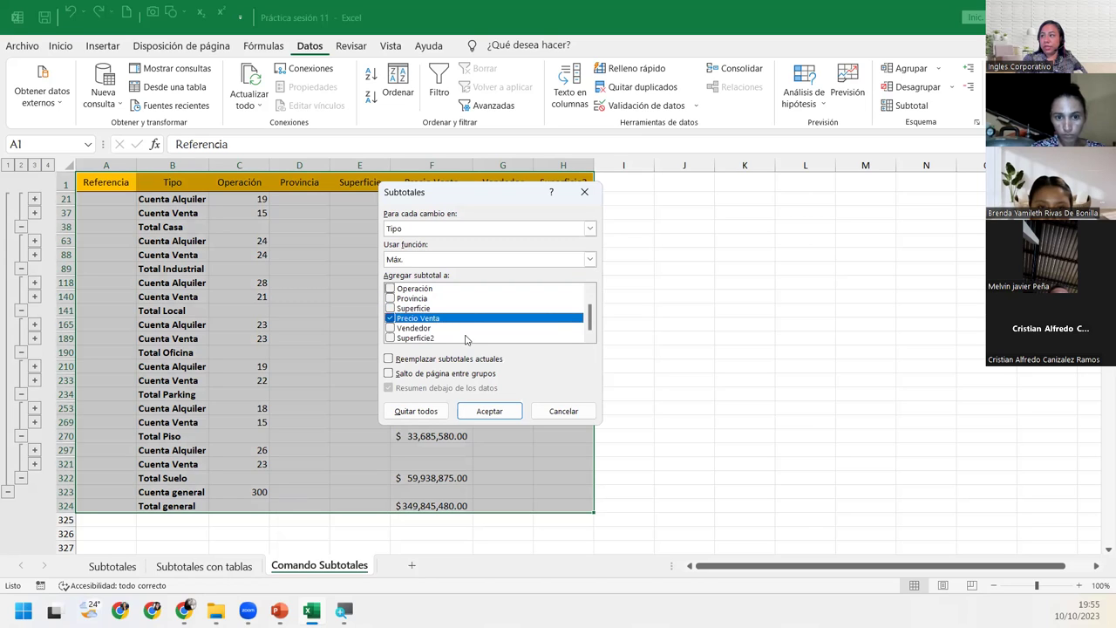
{"action": "left_click", "coordinate": [399, 361]}
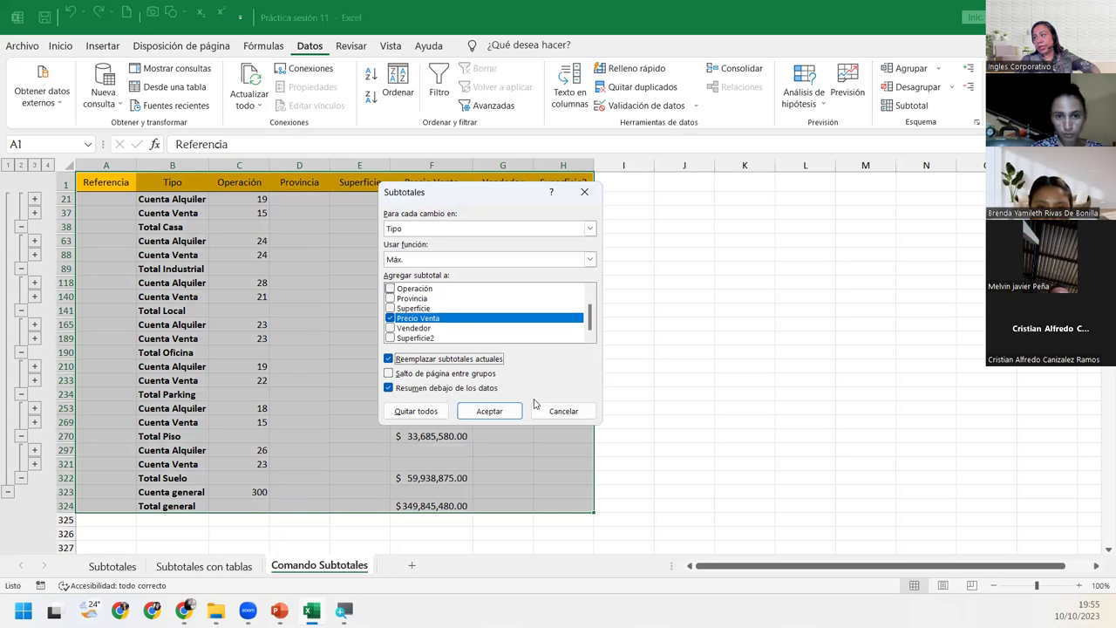
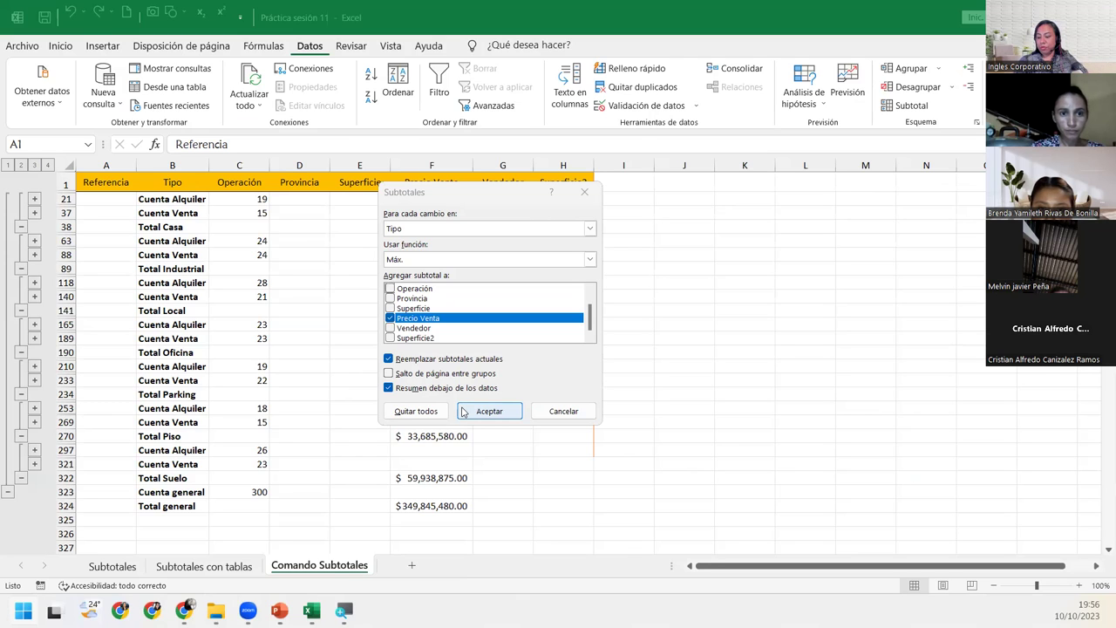
- Apply Máx. Precio Venta subtotals per Tipo, collapse to level 2, and inspect F85's SUBTOTALES formula
{"action": "left_click", "coordinate": [463, 411]}
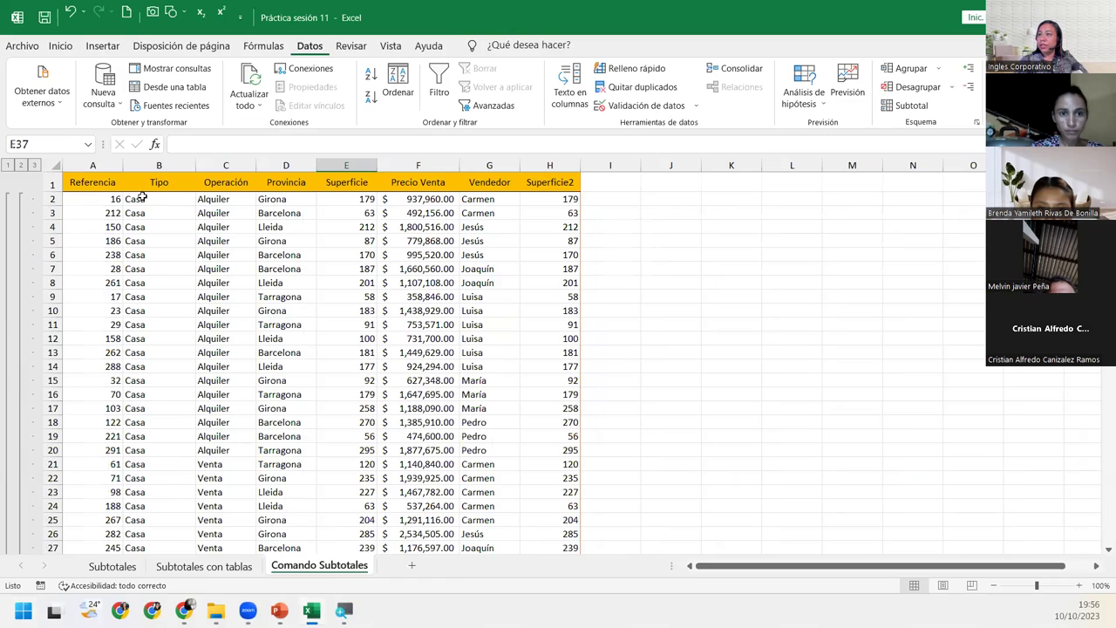
{"action": "left_click", "coordinate": [19, 166]}
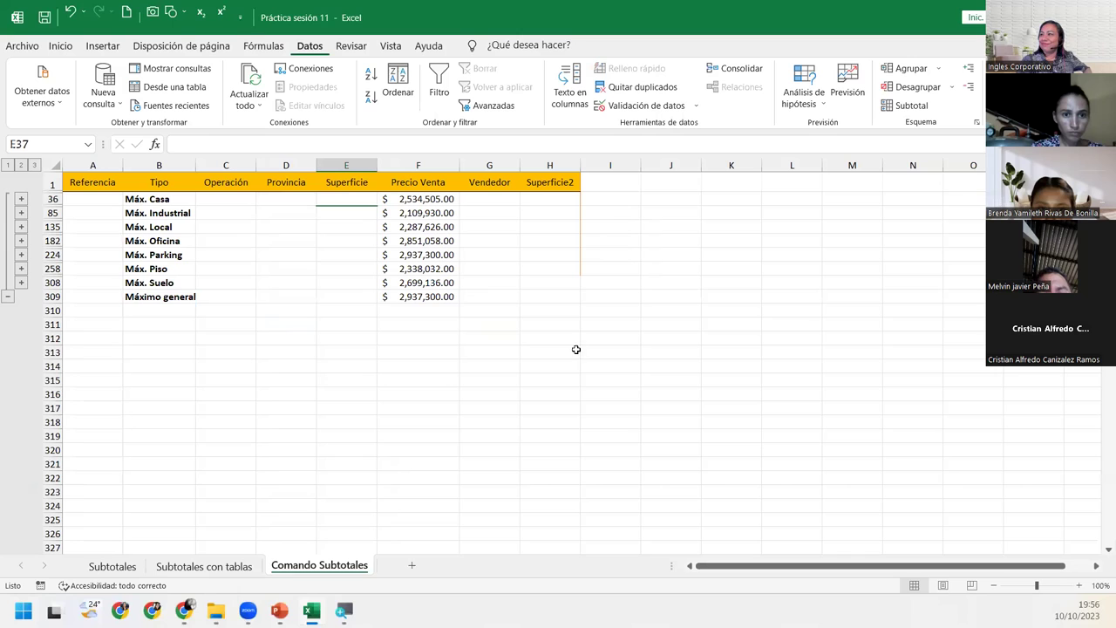
{"action": "left_click", "coordinate": [414, 214]}
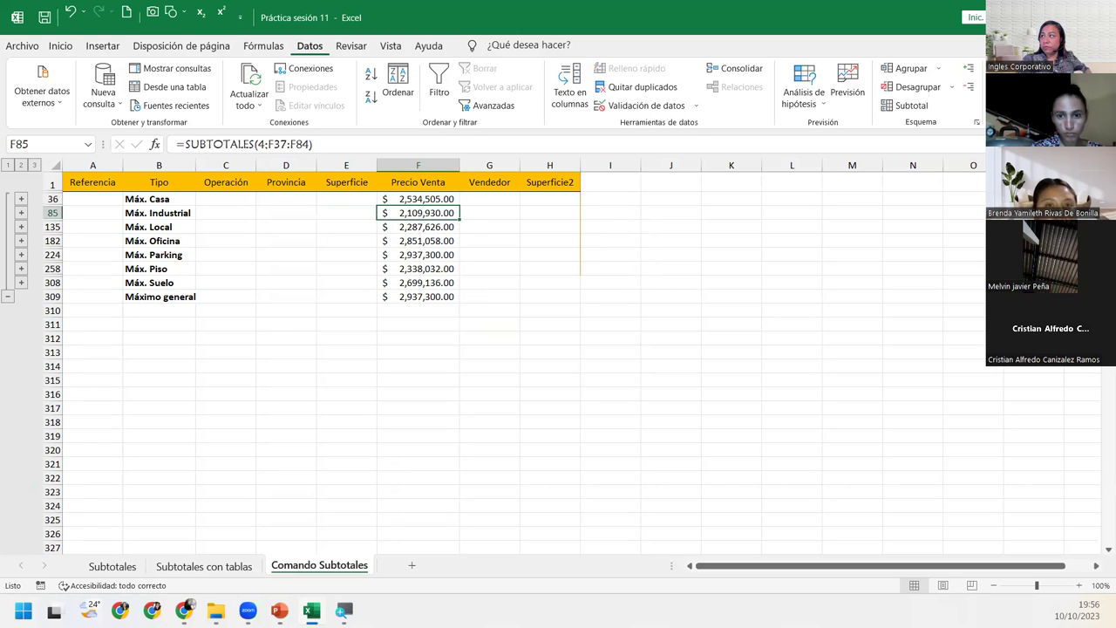
- Add Mín. Precio Venta subtotals per Tipo without replacing the current Máx. subtotals
{"action": "left_click", "coordinate": [908, 105]}
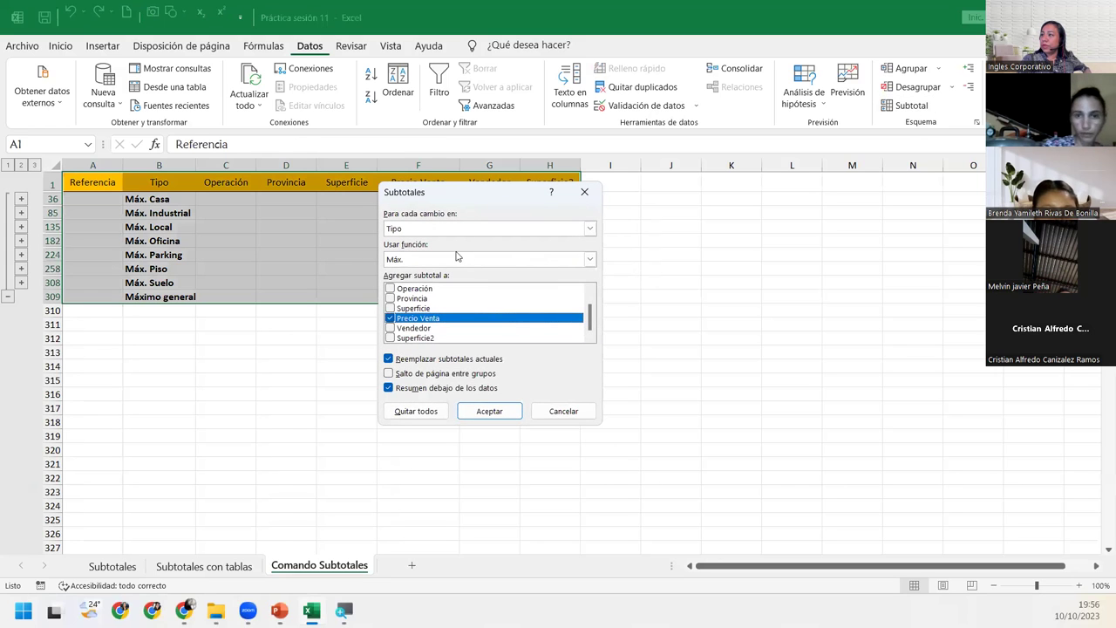
{"action": "left_click", "coordinate": [589, 259]}
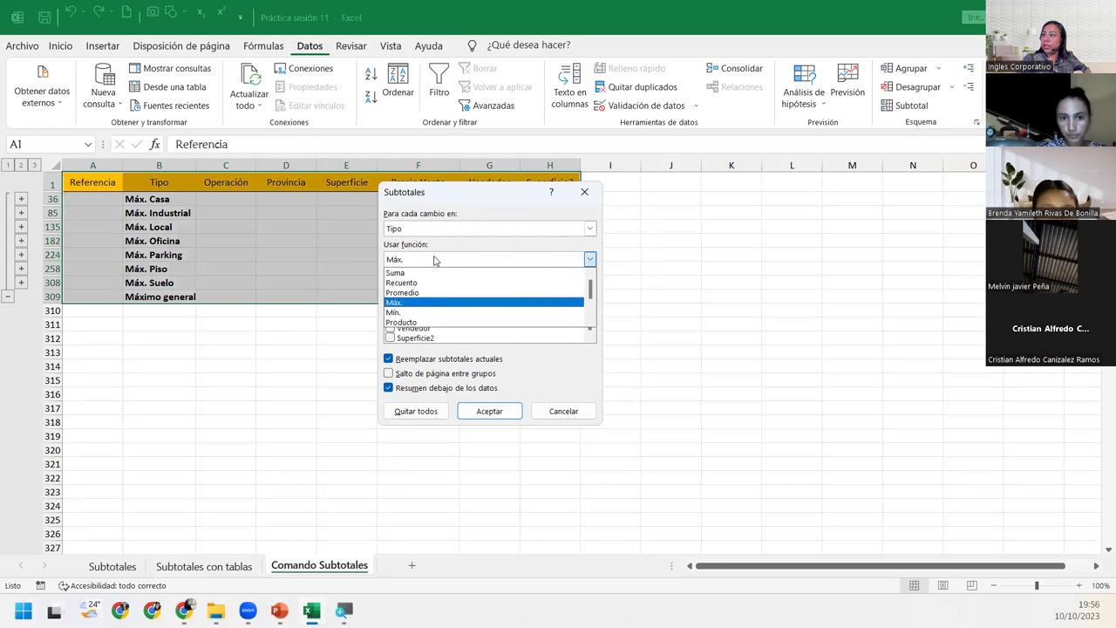
{"action": "left_click", "coordinate": [397, 312]}
{"action": "left_click", "coordinate": [389, 361]}
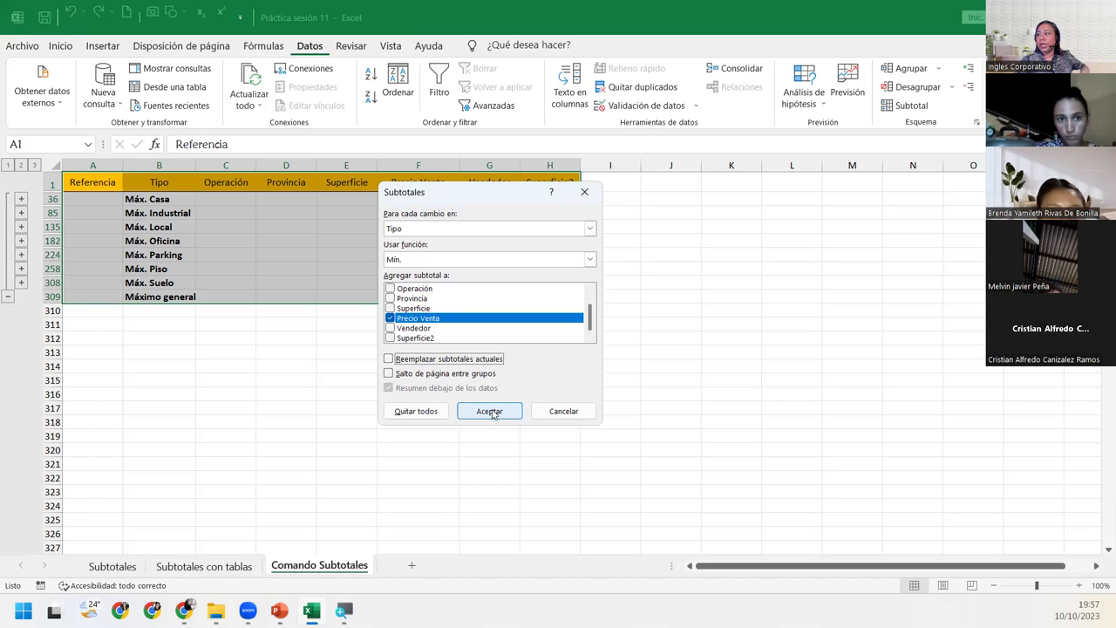
{"action": "left_click", "coordinate": [491, 412]}
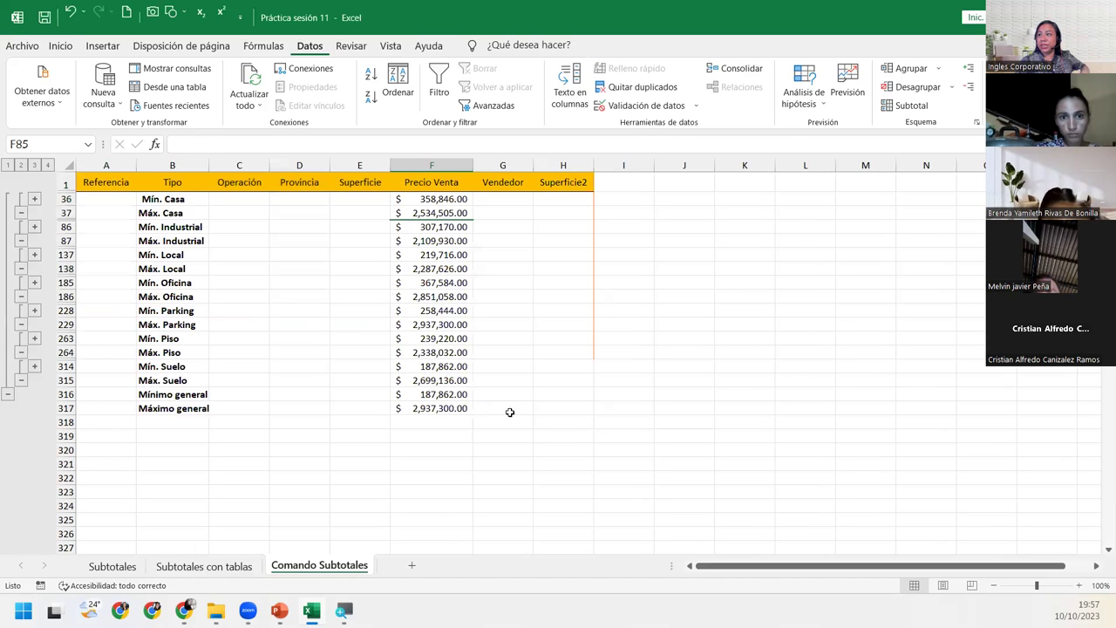
{"action": "left_click", "coordinate": [201, 215]}
{"action": "left_click", "coordinate": [191, 257]}
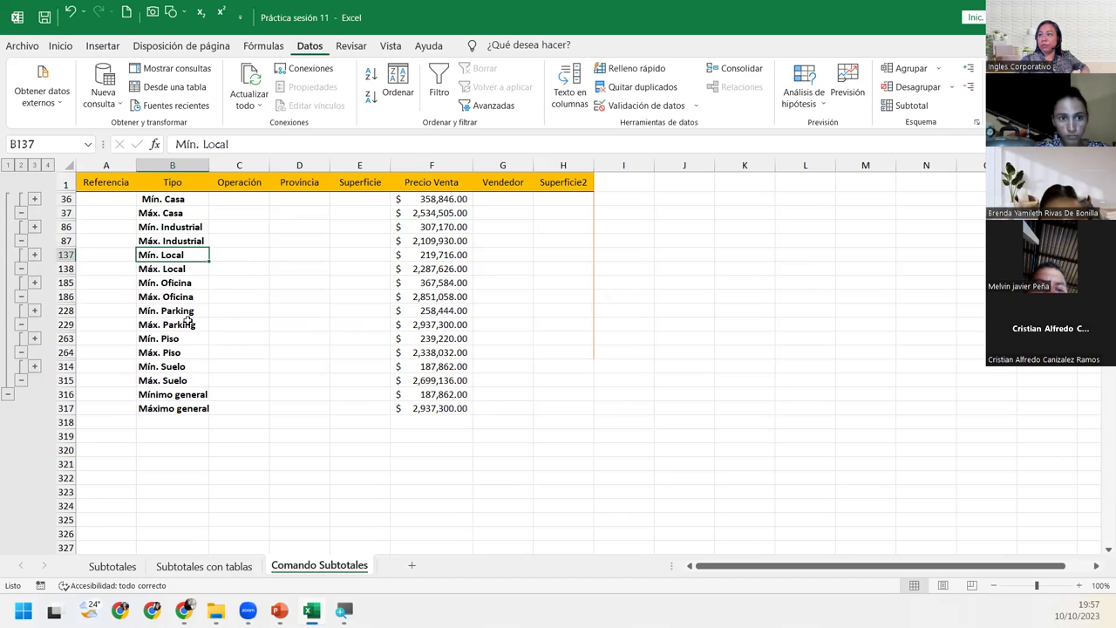
{"action": "left_click", "coordinate": [185, 297]}
{"action": "left_click", "coordinate": [184, 311]}
{"action": "left_click", "coordinate": [174, 380]}
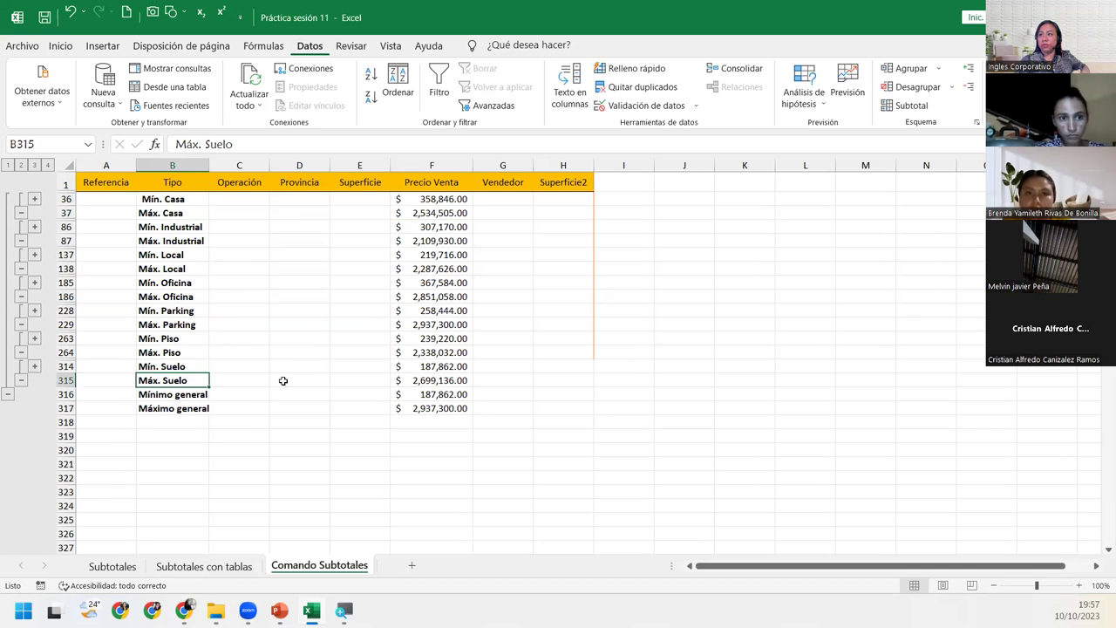
{"action": "left_click", "coordinate": [23, 165]}
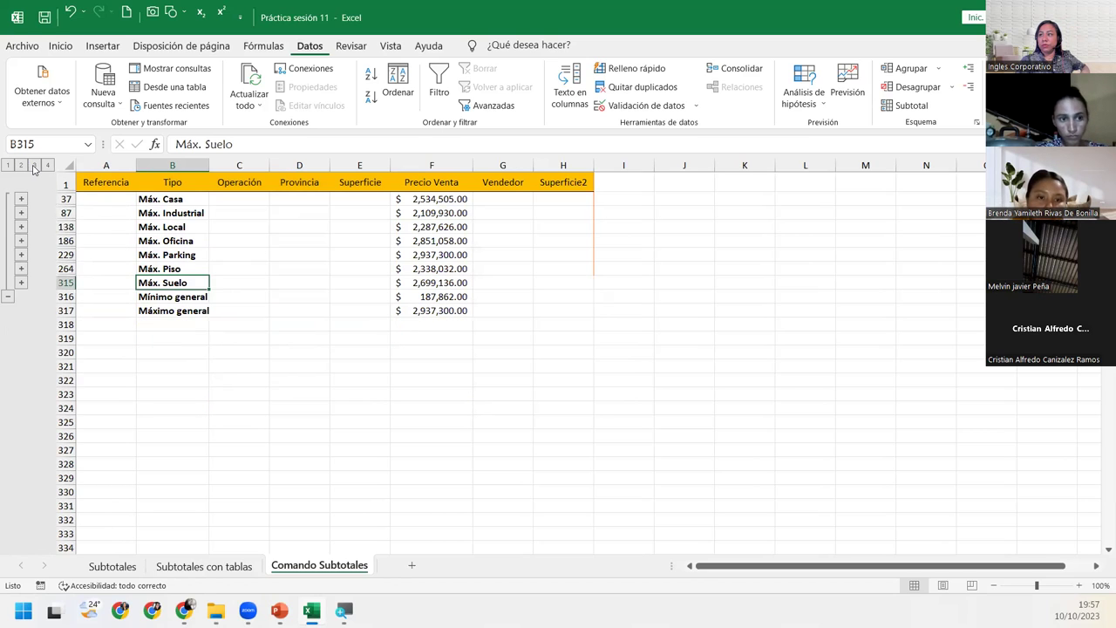
{"action": "left_click", "coordinate": [34, 166]}
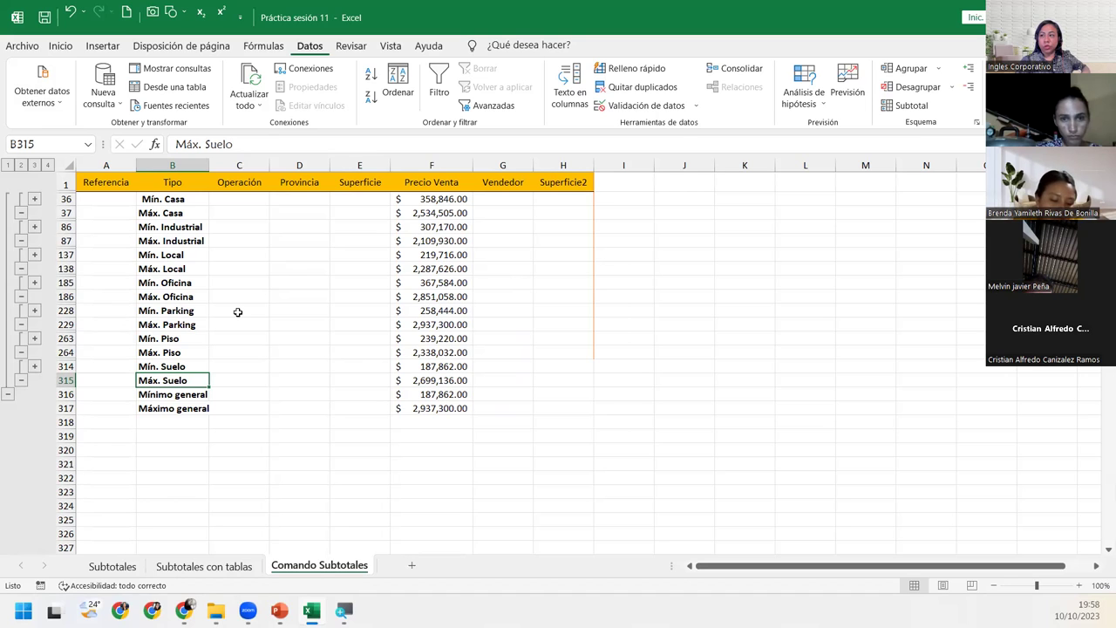
- Compare the Ventas total in I32 on Subtotales con tablas, then collapse Comando Subtotales to level 2
{"action": "left_click", "coordinate": [191, 562]}
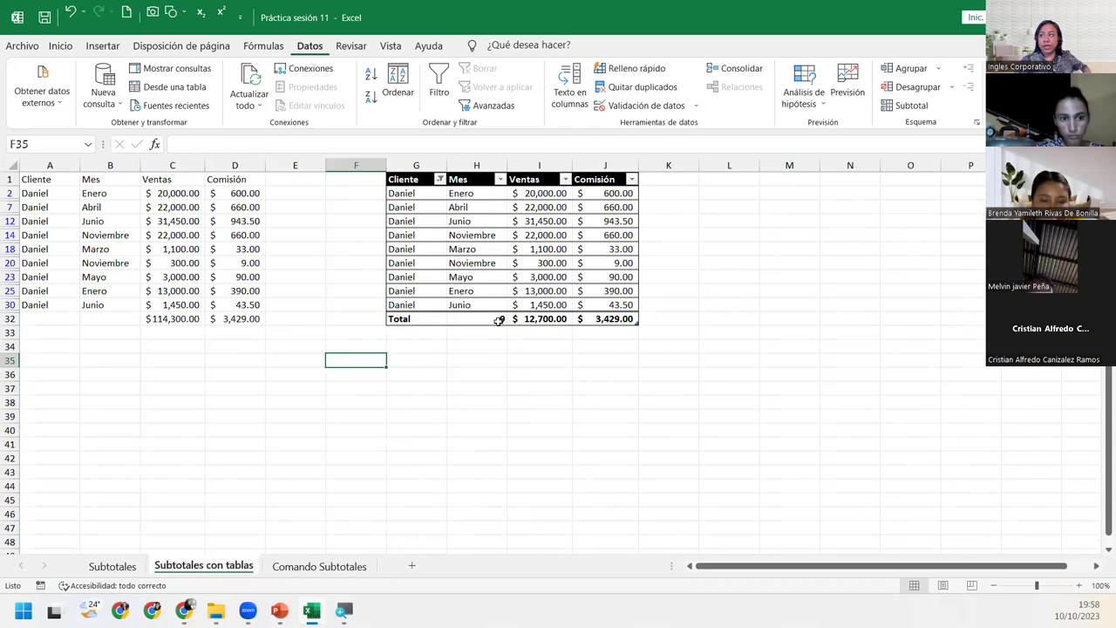
{"action": "left_click", "coordinate": [529, 319]}
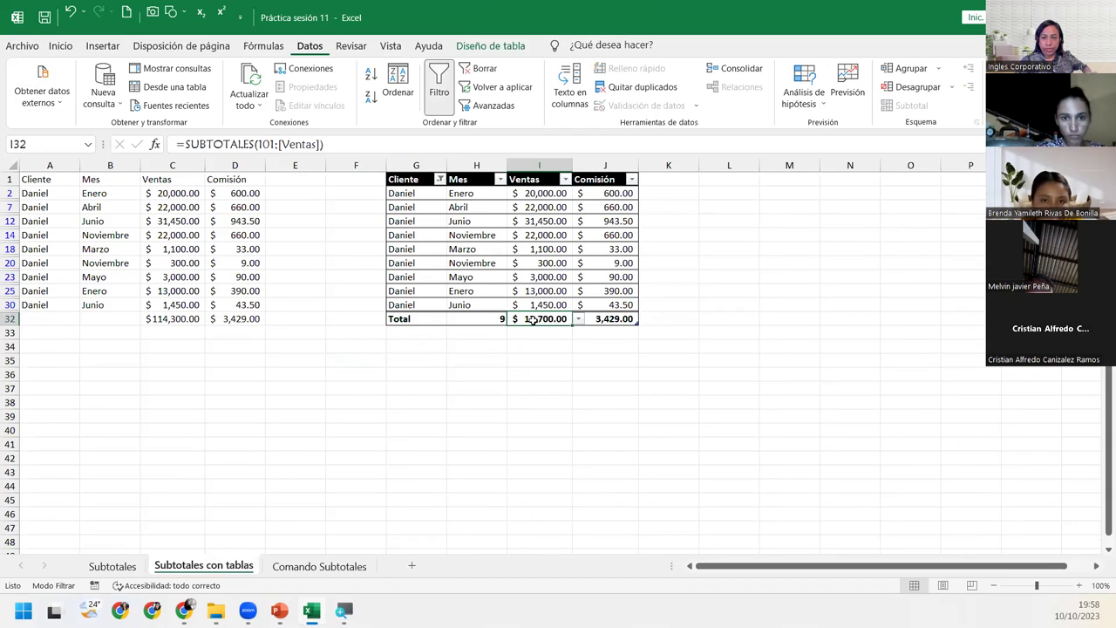
{"action": "left_click", "coordinate": [323, 567]}
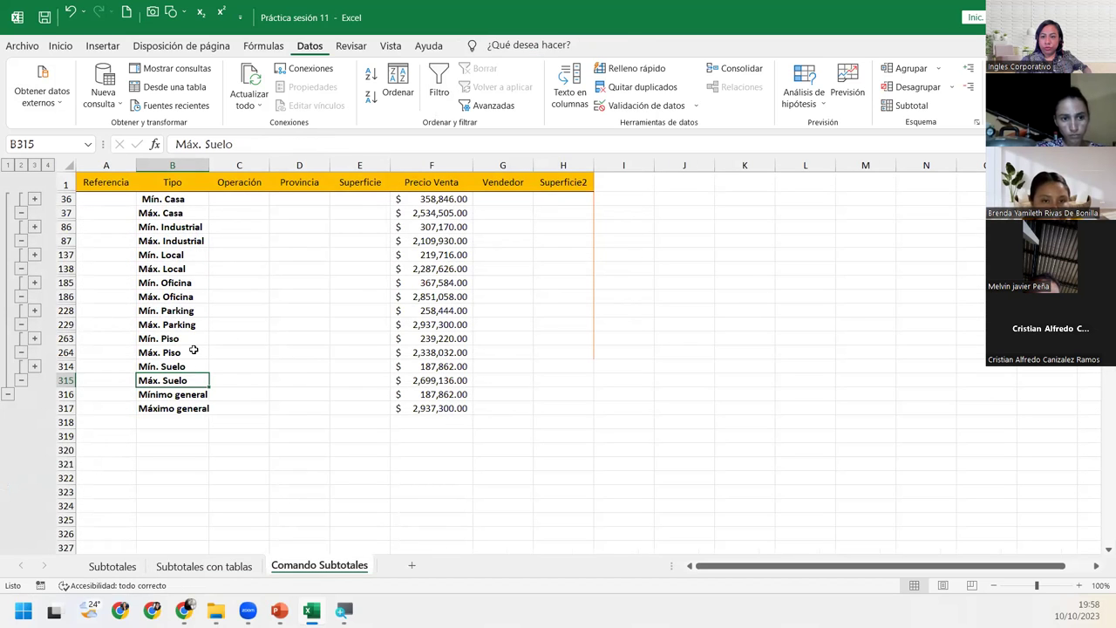
{"action": "left_click", "coordinate": [215, 567]}
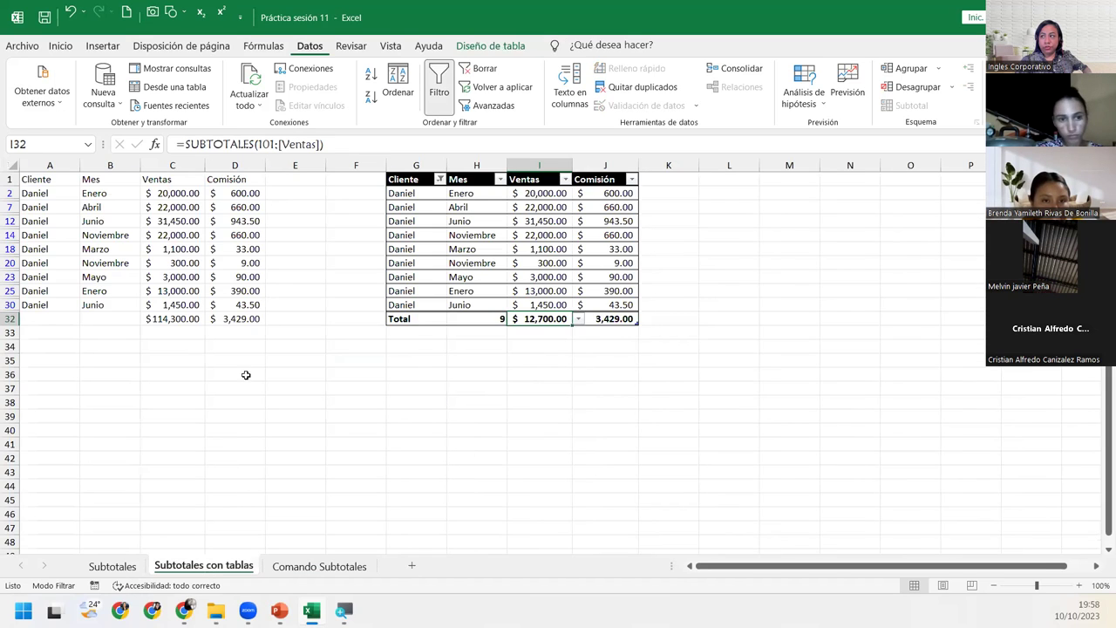
{"action": "left_click", "coordinate": [292, 572]}
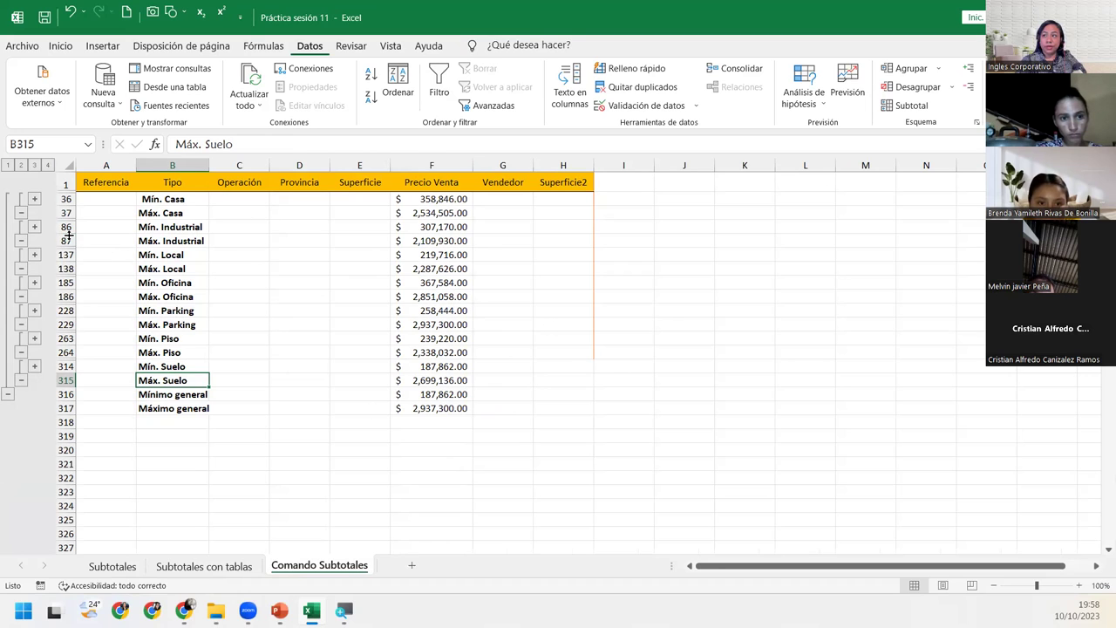
{"action": "left_click", "coordinate": [19, 165]}
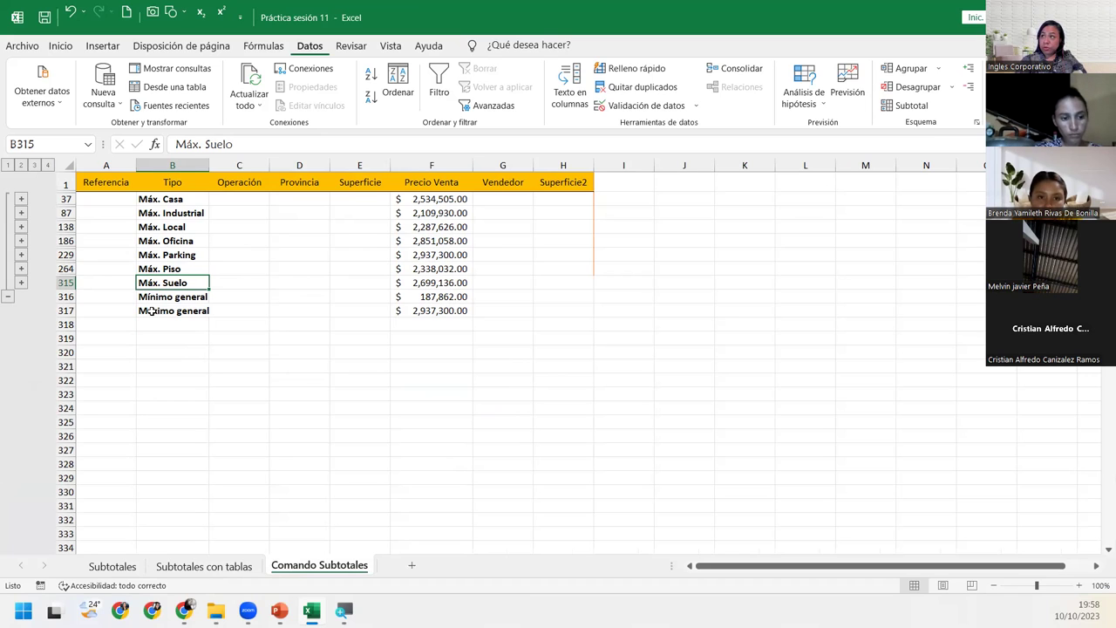
- Remove all subtotals with Quitar todos, then sort the data A to Z by Provincia
{"action": "left_click", "coordinate": [906, 106]}
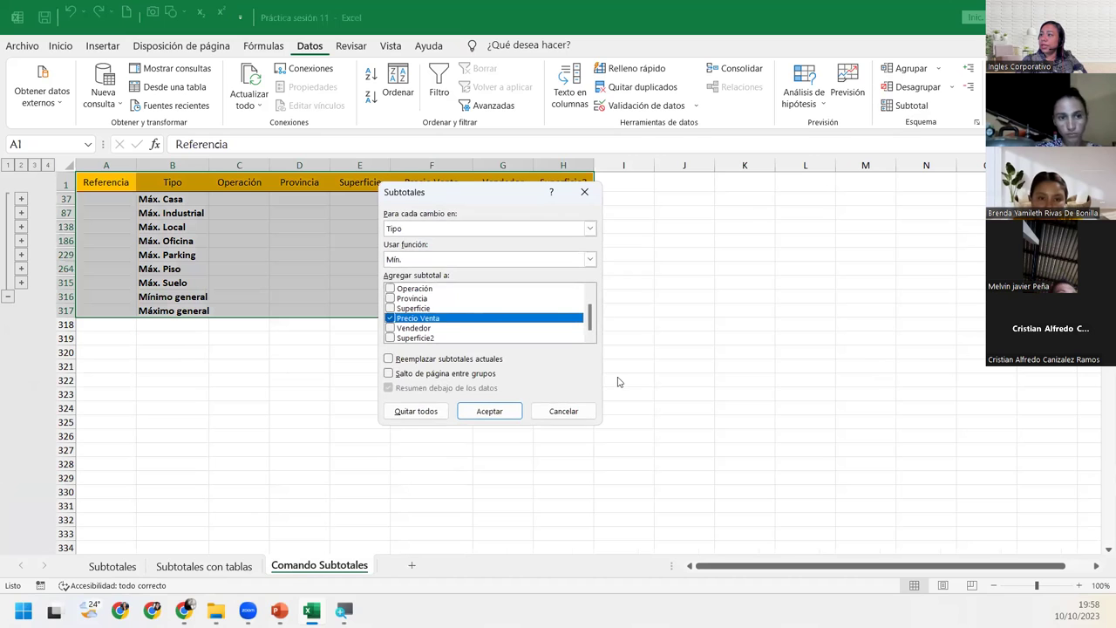
{"action": "left_click", "coordinate": [439, 416]}
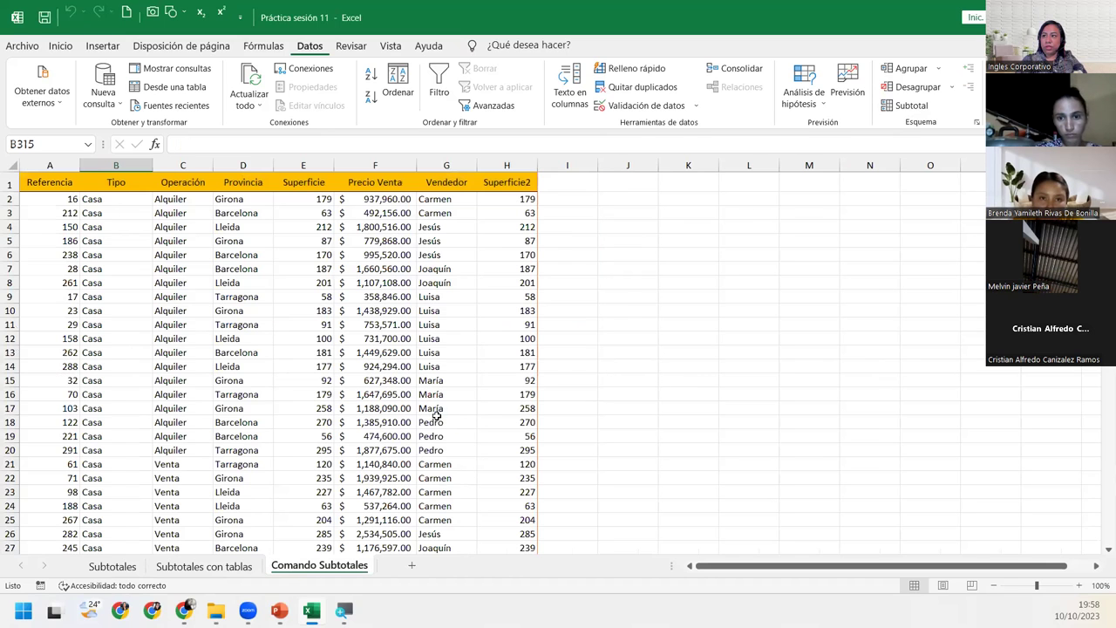
{"action": "left_click", "coordinate": [228, 197]}
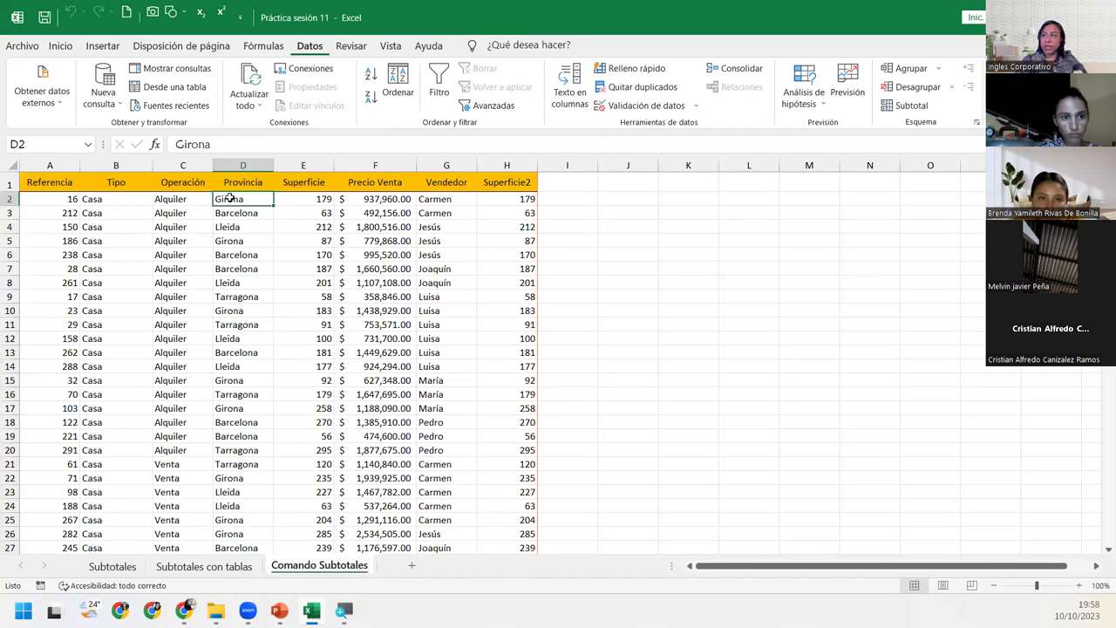
{"action": "left_click", "coordinate": [370, 76]}
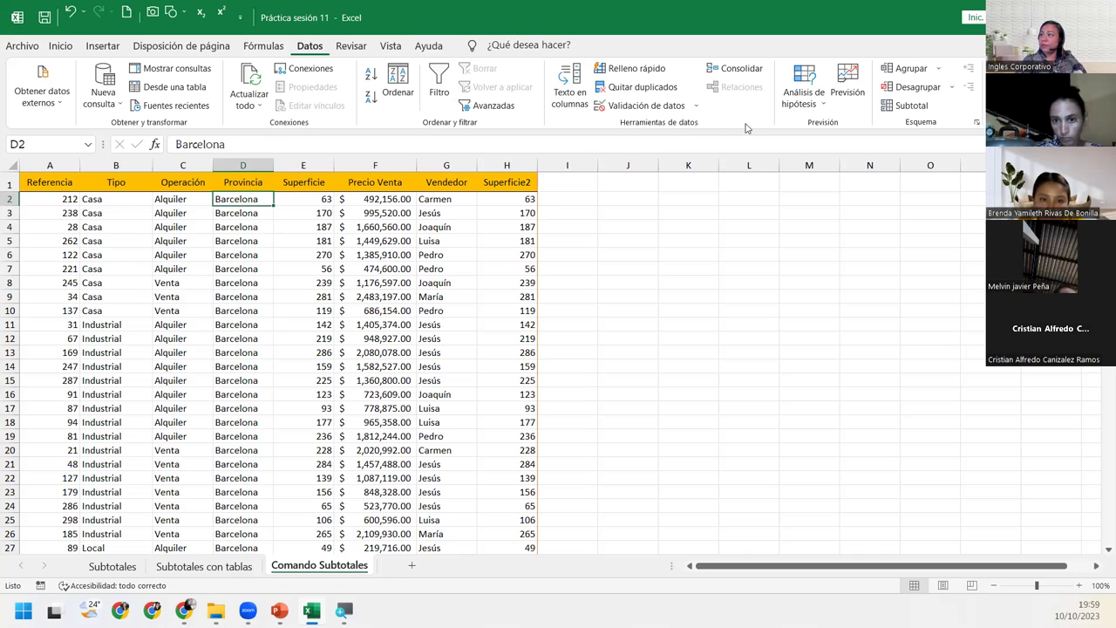
- Add Promedio subtotals of Precio Venta for each change in Provincia
{"action": "left_click", "coordinate": [911, 105]}
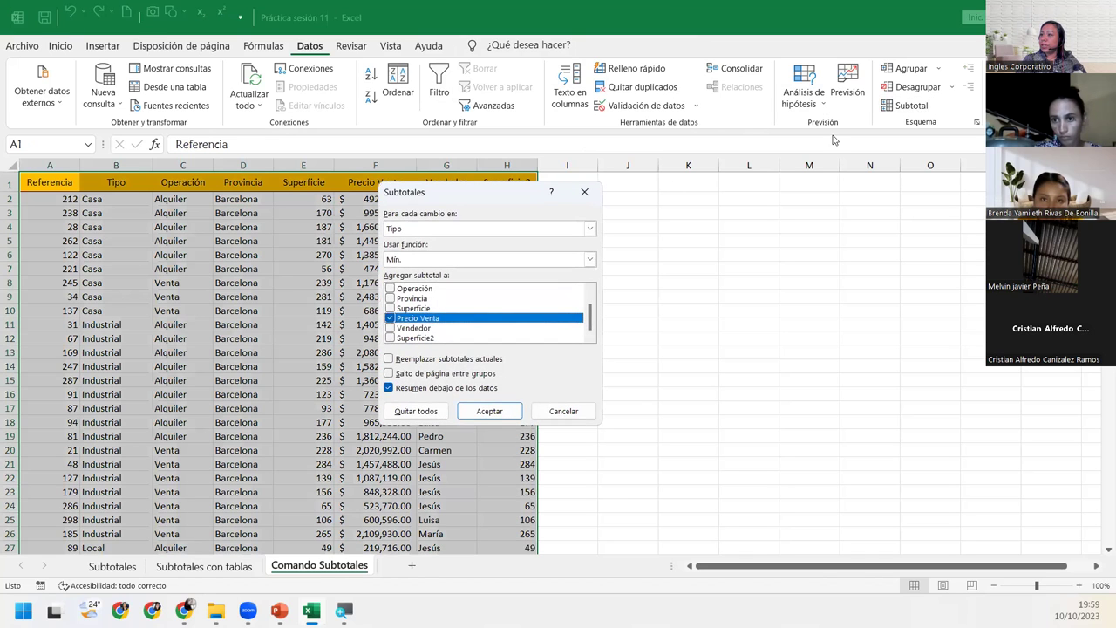
{"action": "left_click", "coordinate": [417, 228]}
{"action": "left_click", "coordinate": [403, 271]}
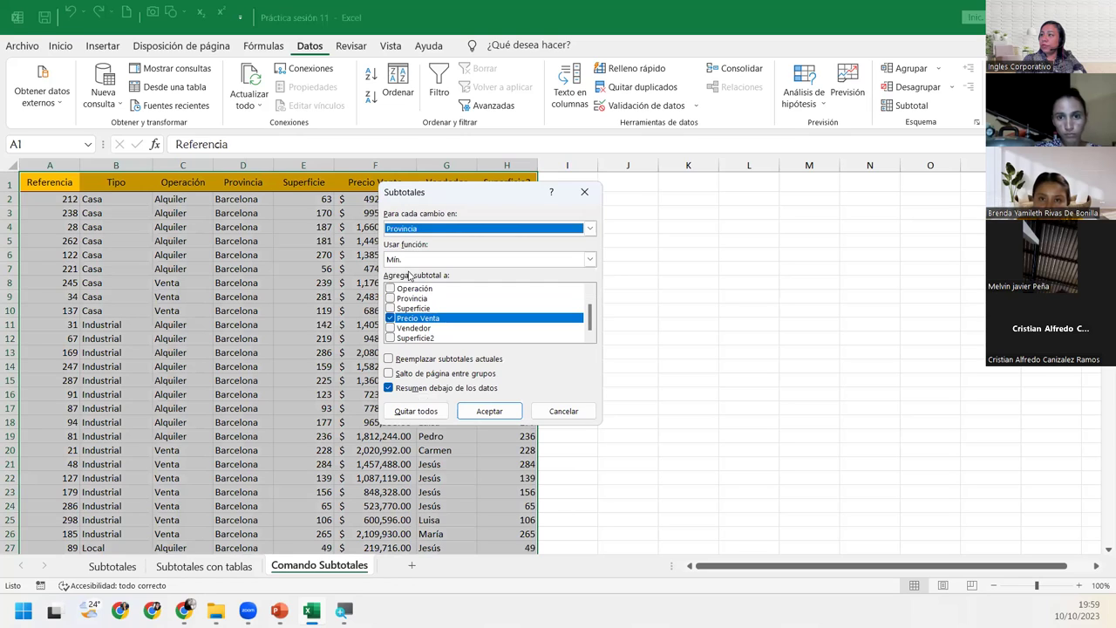
{"action": "left_click", "coordinate": [410, 260]}
{"action": "left_click", "coordinate": [404, 292]}
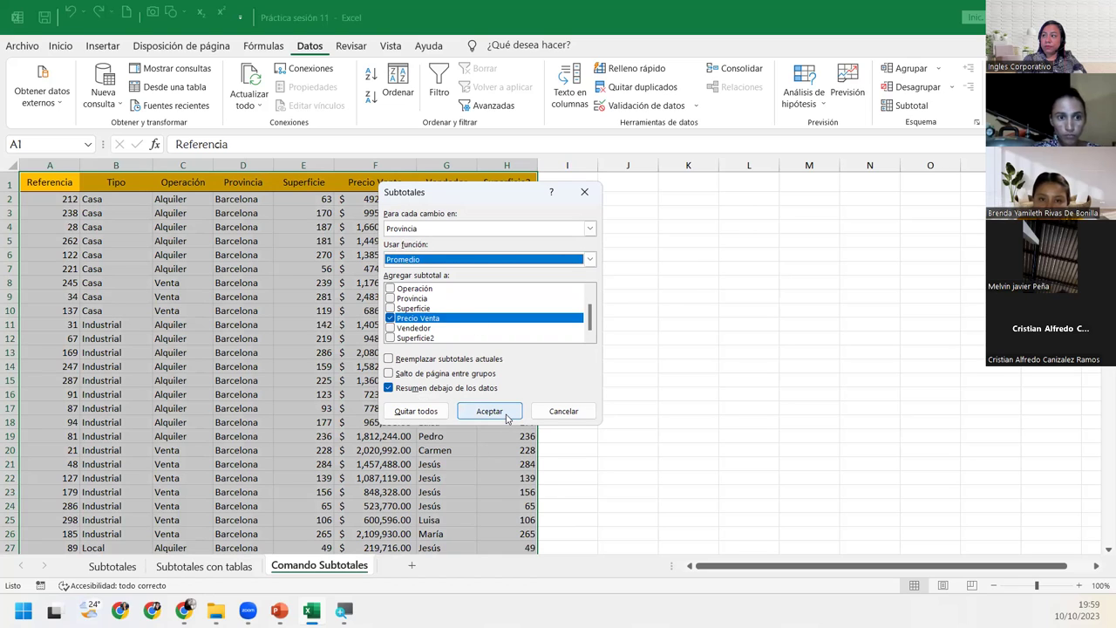
{"action": "left_click", "coordinate": [507, 418]}
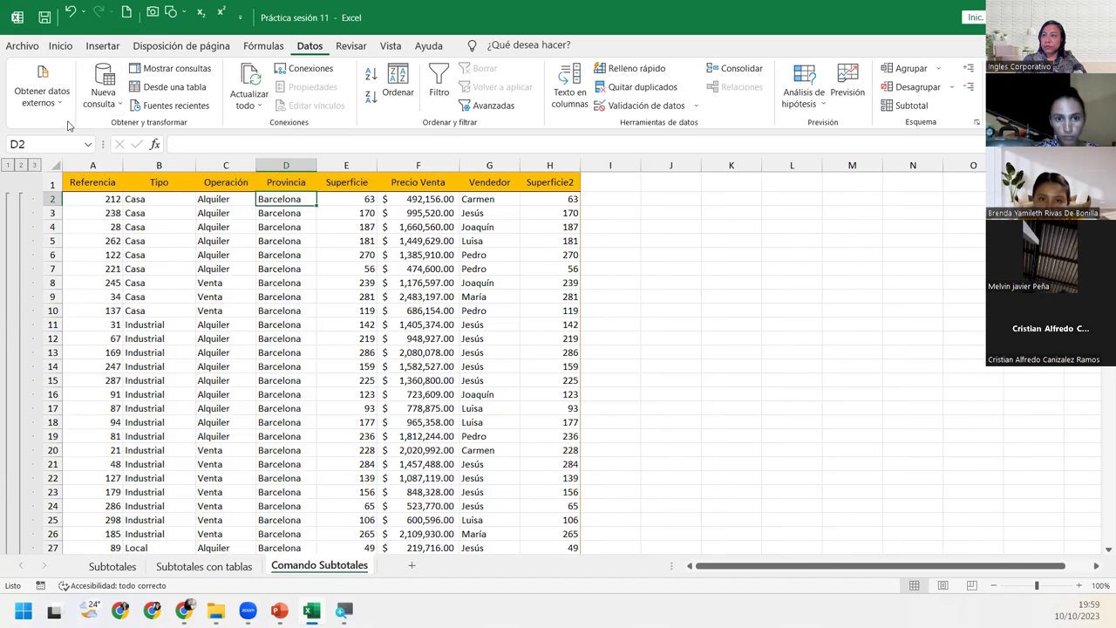
- Collapse to level 2 and inspect the Promedio Tarragona subtotal formula
{"action": "left_click", "coordinate": [20, 165]}
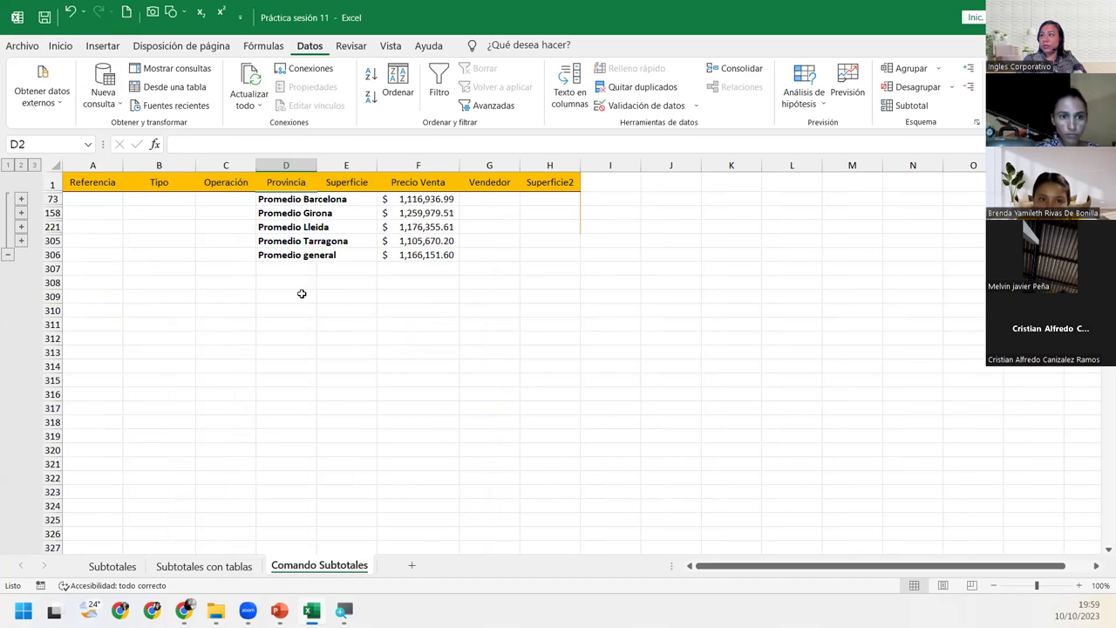
{"action": "left_click", "coordinate": [457, 244]}
{"action": "left_click", "coordinate": [457, 296]}
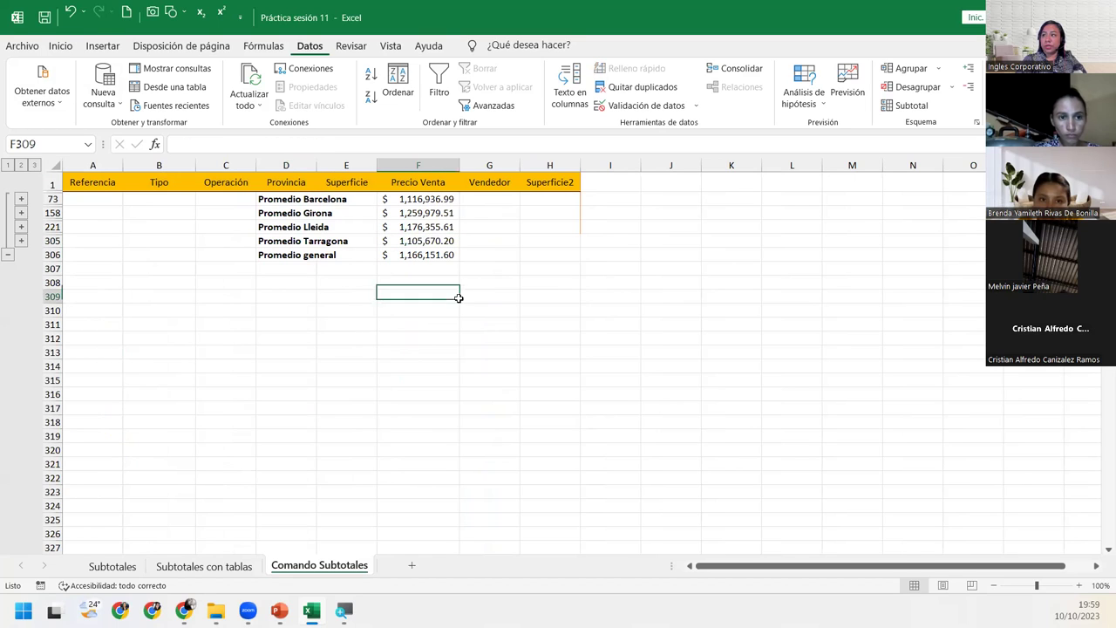